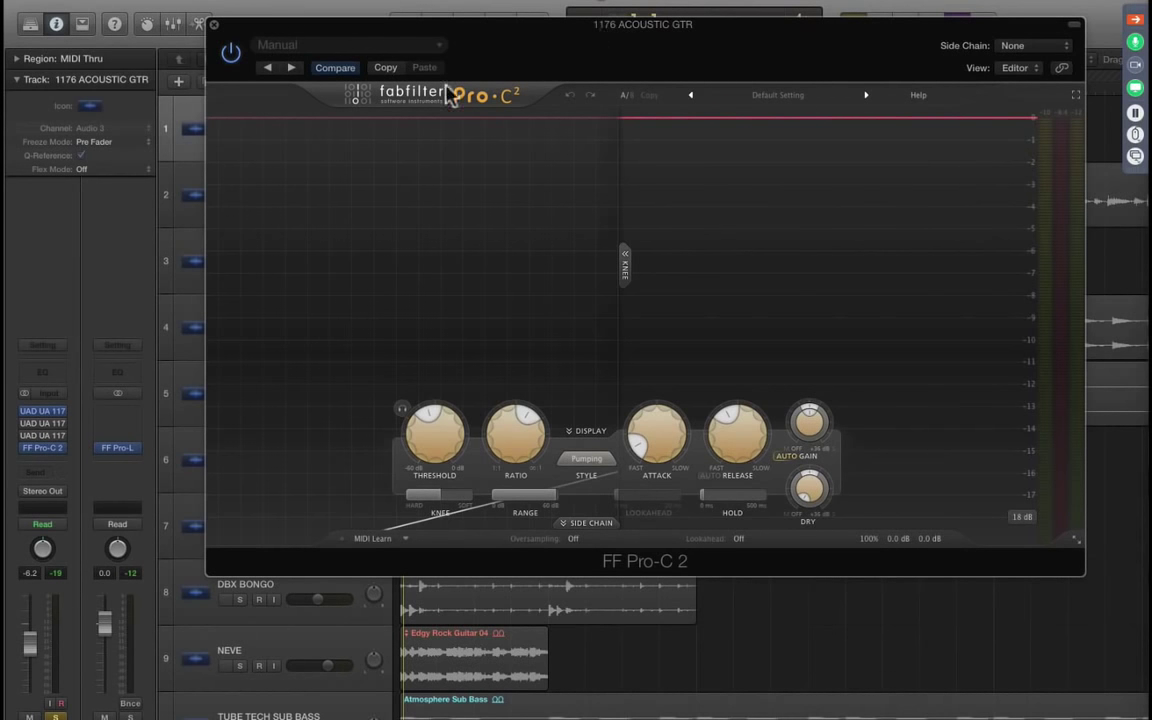
Step: Set the compressor's threshold to -10.33 dB and soften the knee into a broad, gradual curve
{"action": "left_click_drag", "start_coordinate": [419, 440], "coordinate": [421, 376]}
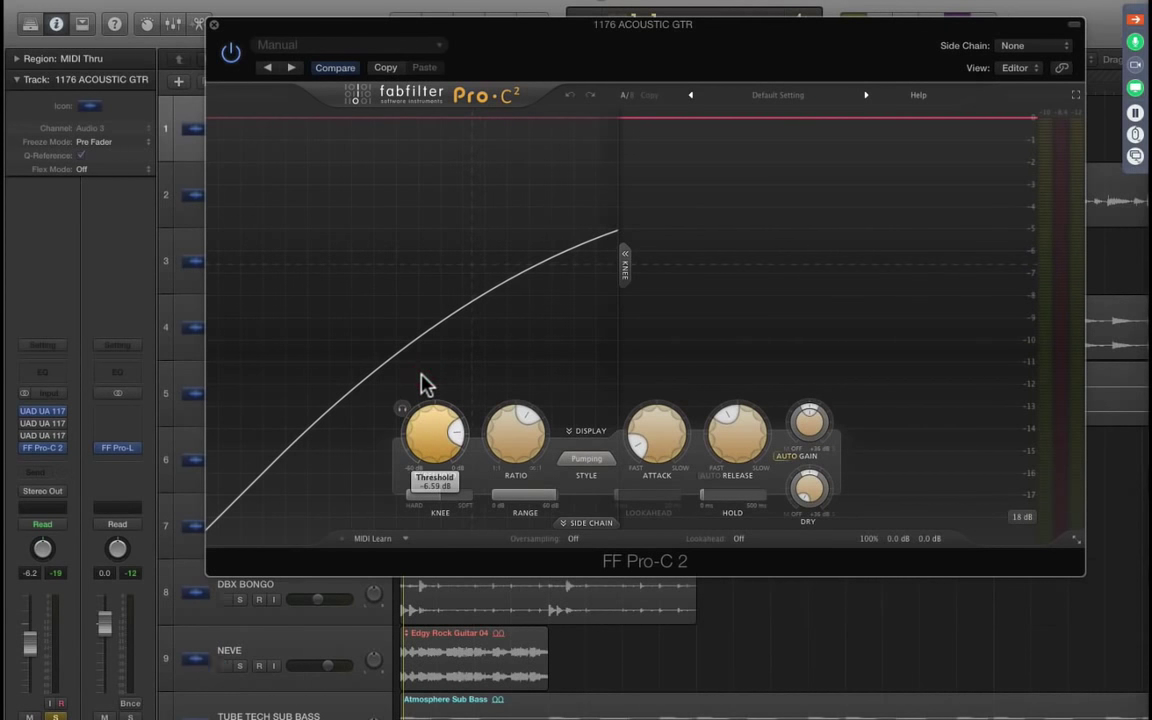
{"action": "left_click_drag", "start_coordinate": [421, 384], "coordinate": [421, 384]}
{"action": "mouse_move", "coordinate": [650, 447]}
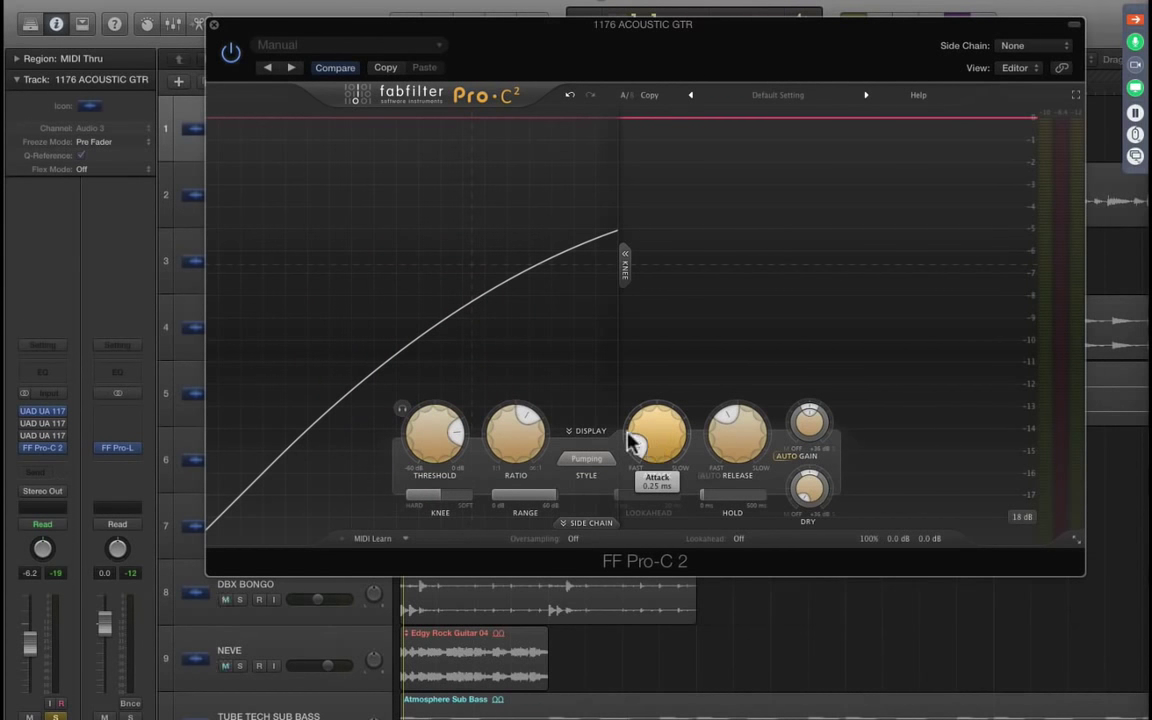
{"action": "left_click_drag", "start_coordinate": [422, 440], "coordinate": [318, 478]}
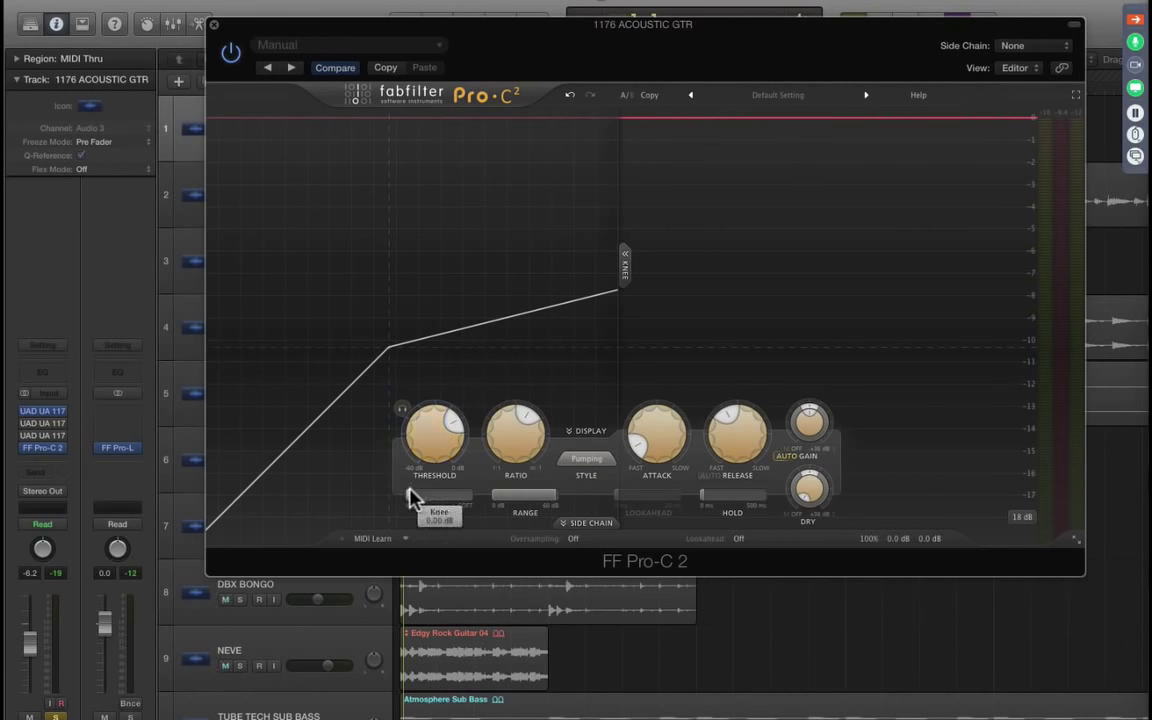
{"action": "left_click_drag", "start_coordinate": [415, 495], "coordinate": [550, 482]}
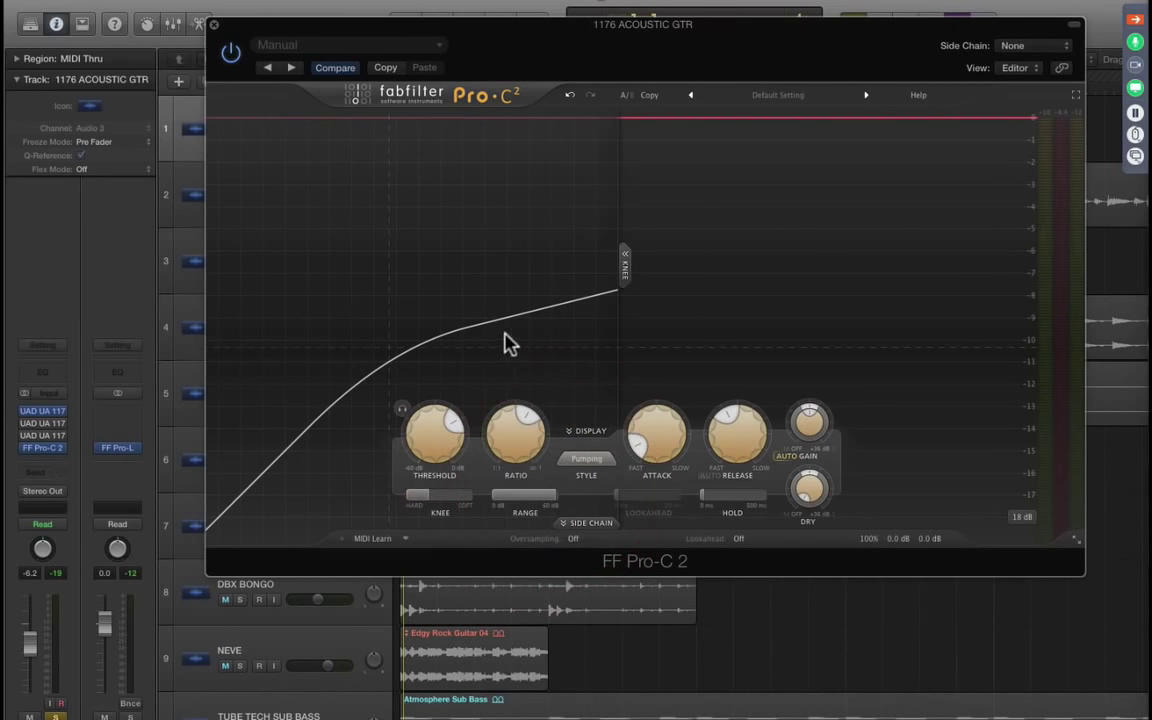
{"action": "left_click_drag", "start_coordinate": [422, 497], "coordinate": [445, 505]}
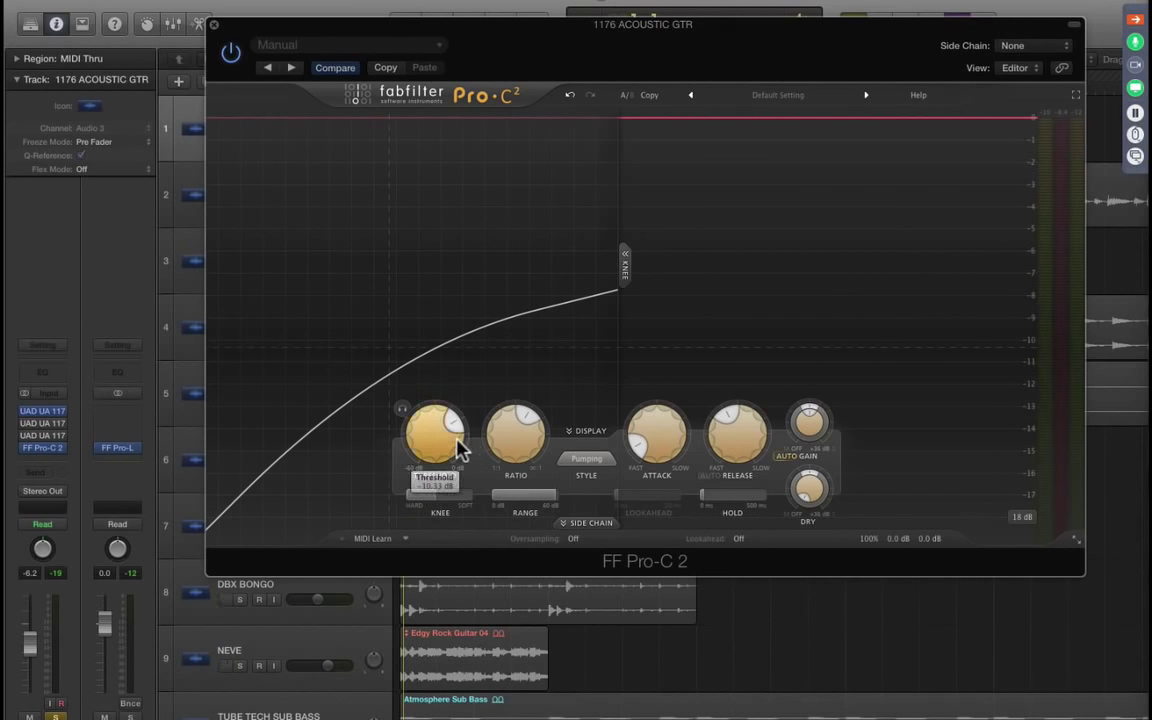
Step: Switch the threshold's trigger audition on and off repeatedly to listen to the triggering signal
{"action": "left_click", "coordinate": [401, 410]}
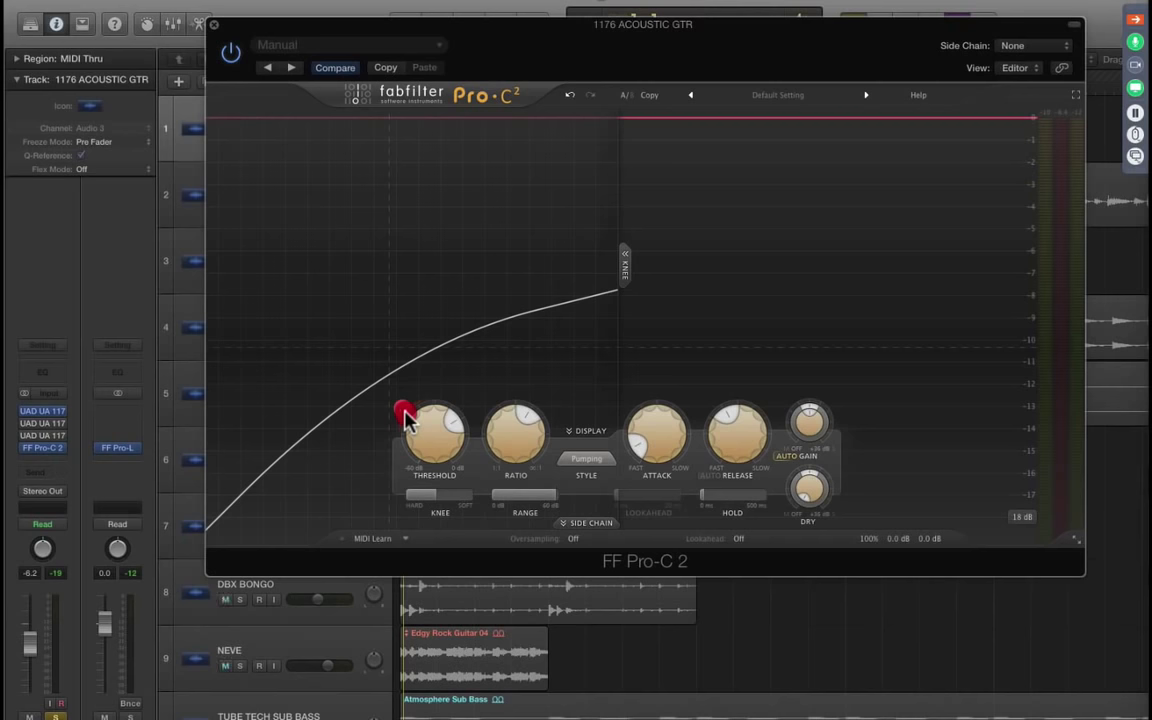
{"action": "left_click", "coordinate": [404, 410]}
{"action": "left_click", "coordinate": [404, 410]}
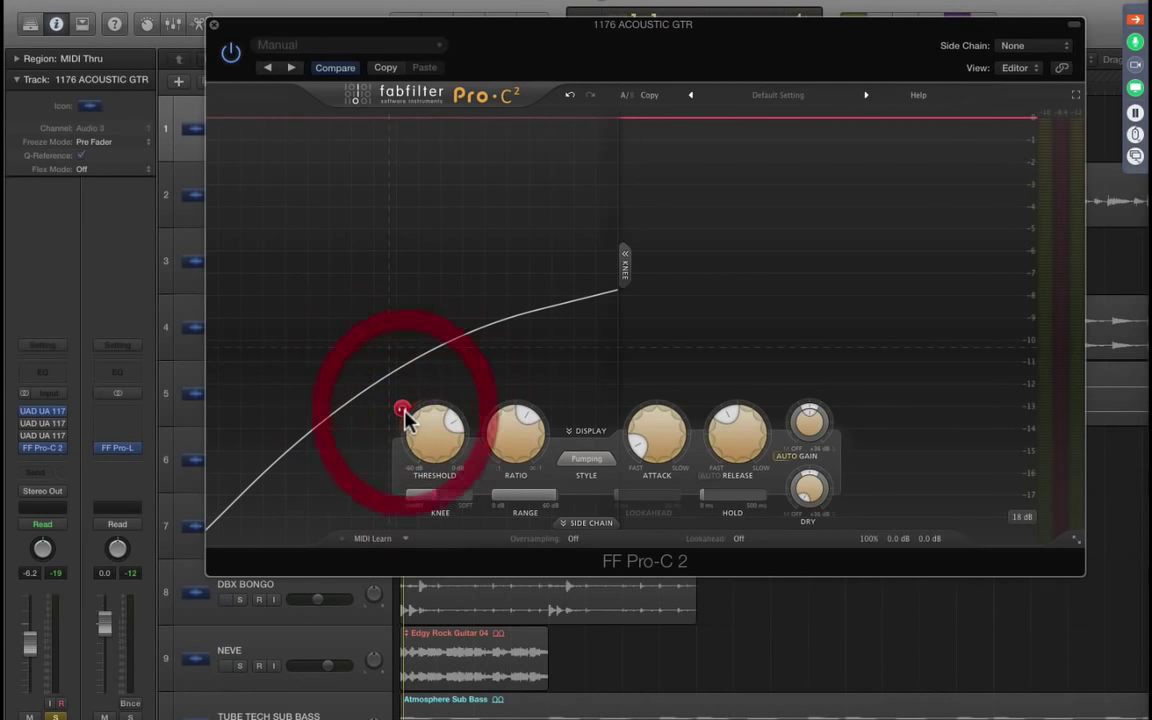
{"action": "left_click", "coordinate": [404, 410]}
{"action": "left_click", "coordinate": [404, 411]}
{"action": "left_click", "coordinate": [404, 411]}
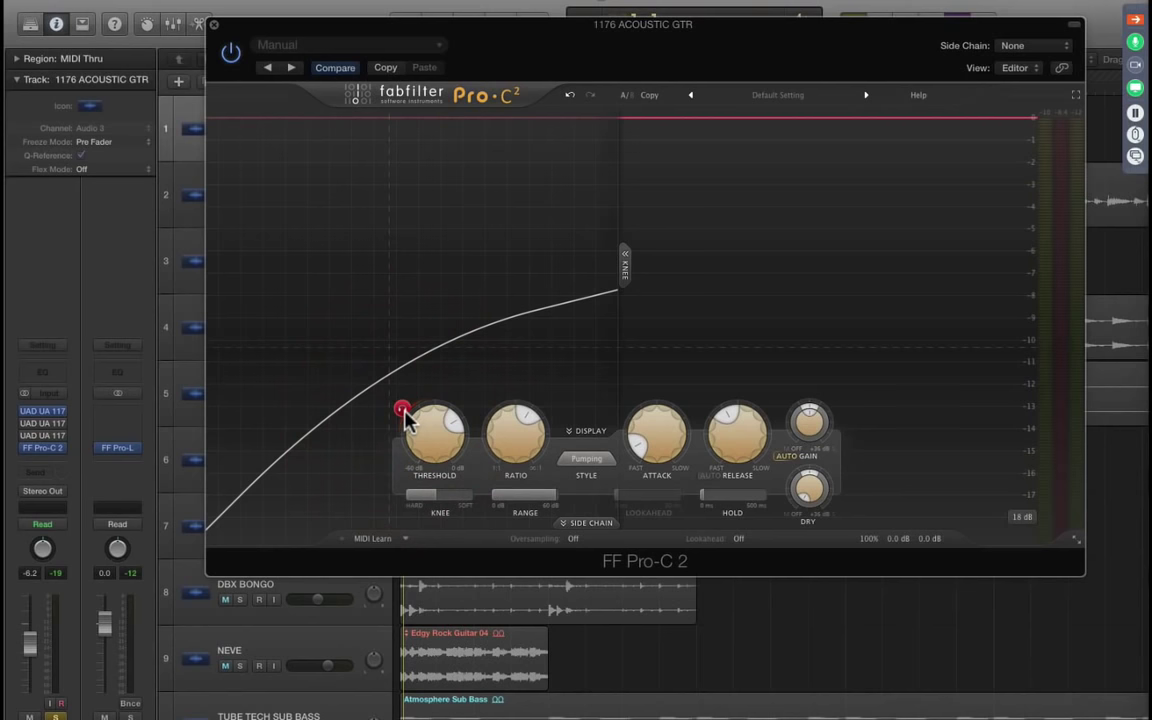
{"action": "left_click", "coordinate": [403, 411]}
Step: Sweep the ratio between 1.15:1 and 3.61:1 and settle it on a gentle setting between the two
{"action": "left_click_drag", "start_coordinate": [501, 442], "coordinate": [507, 588]}
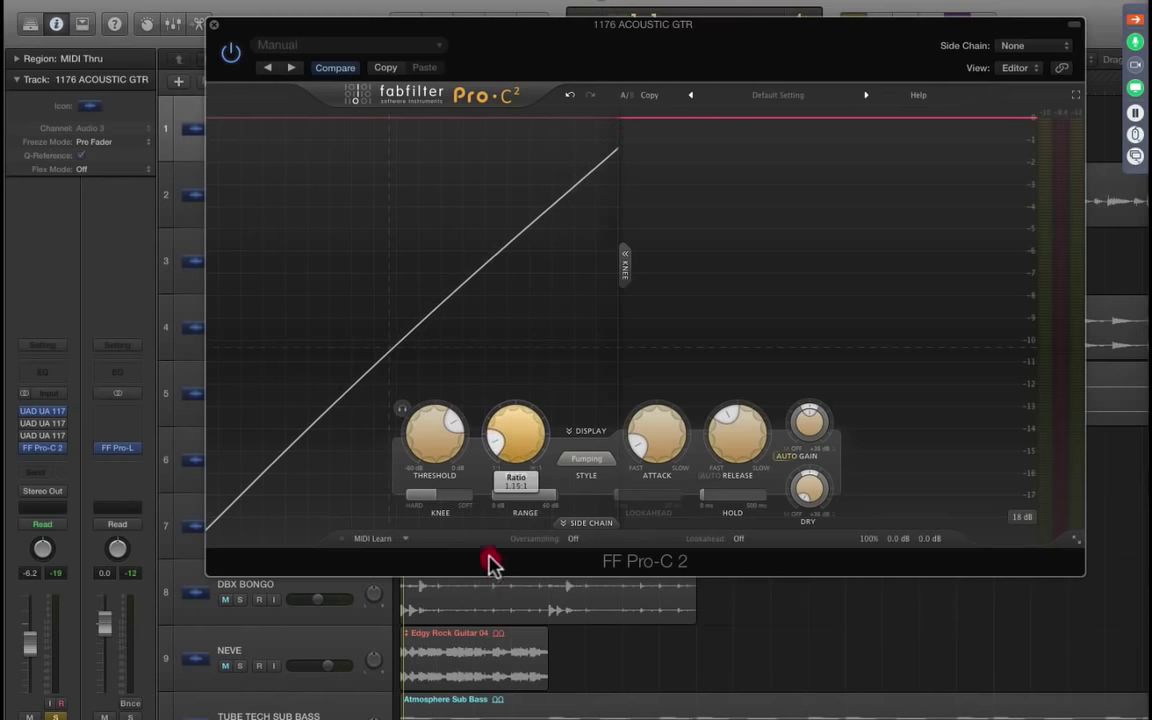
{"action": "left_click_drag", "start_coordinate": [484, 530], "coordinate": [476, 556]}
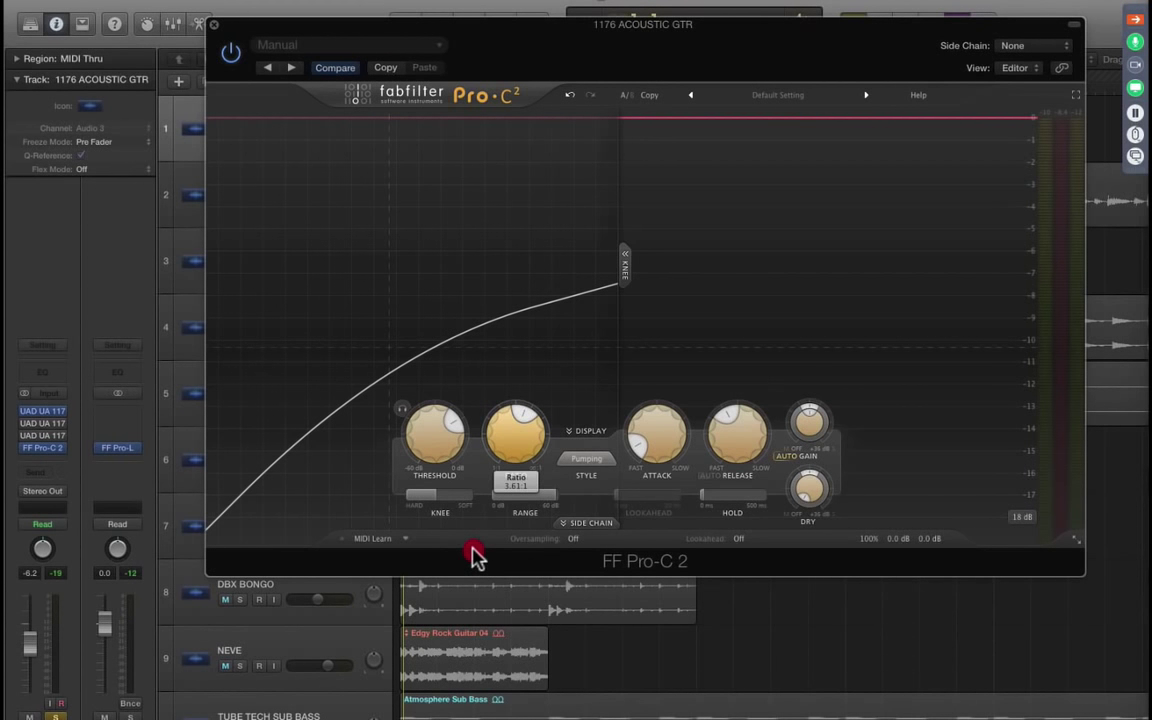
{"action": "mouse_move", "coordinate": [474, 557]}
{"action": "left_mouse_down"}
{"action": "mouse_move", "coordinate": [483, 442]}
{"action": "mouse_move", "coordinate": [482, 460]}
{"action": "mouse_move", "coordinate": [489, 437]}
{"action": "mouse_move", "coordinate": [486, 455]}
{"action": "mouse_move", "coordinate": [500, 443]}
{"action": "mouse_move", "coordinate": [494, 386]}
{"action": "mouse_move", "coordinate": [515, 560]}
{"action": "mouse_move", "coordinate": [496, 501]}
{"action": "mouse_move", "coordinate": [478, 535]}
{"action": "mouse_move", "coordinate": [489, 555]}
{"action": "mouse_move", "coordinate": [475, 482]}
{"action": "mouse_move", "coordinate": [474, 502]}
{"action": "mouse_move", "coordinate": [487, 428]}
{"action": "mouse_move", "coordinate": [487, 530]}
{"action": "mouse_move", "coordinate": [496, 391]}
{"action": "mouse_move", "coordinate": [482, 495]}
{"action": "mouse_move", "coordinate": [455, 465]}
{"action": "mouse_move", "coordinate": [462, 482]}
{"action": "left_mouse_up"}
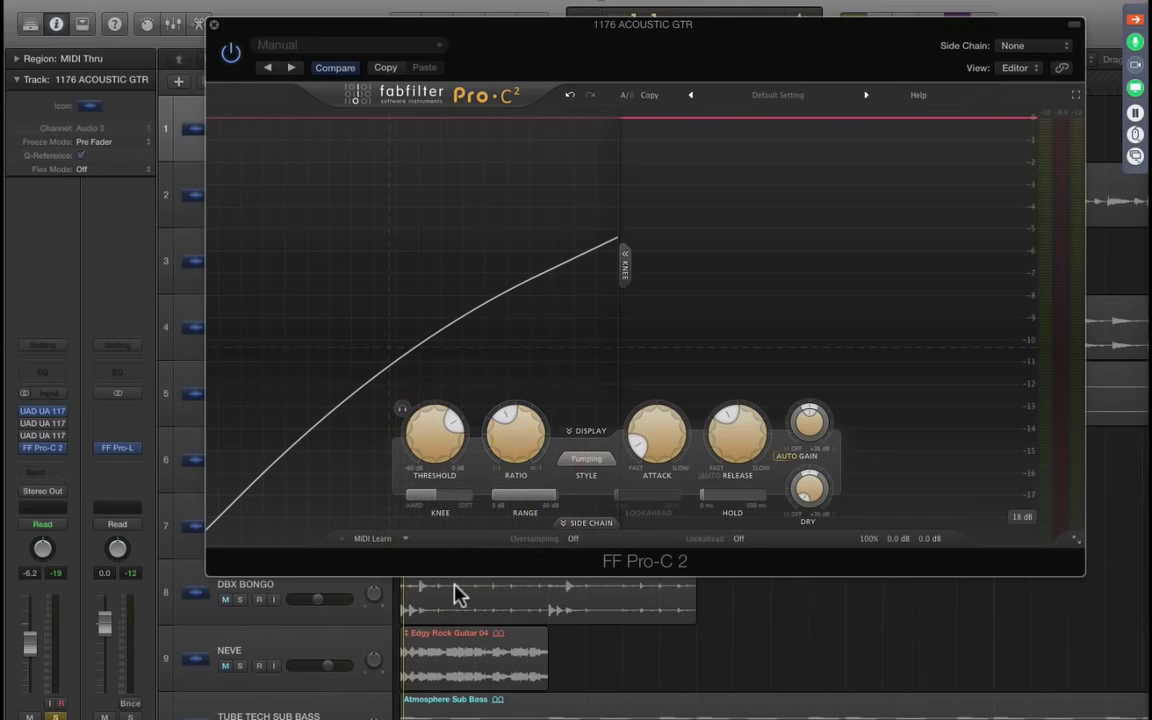
Step: Sweep the attack time from fast to slow and set it to 3.35 ms
{"action": "left_click", "coordinate": [650, 435]}
{"action": "left_click_drag", "start_coordinate": [650, 435], "coordinate": [615, 497]}
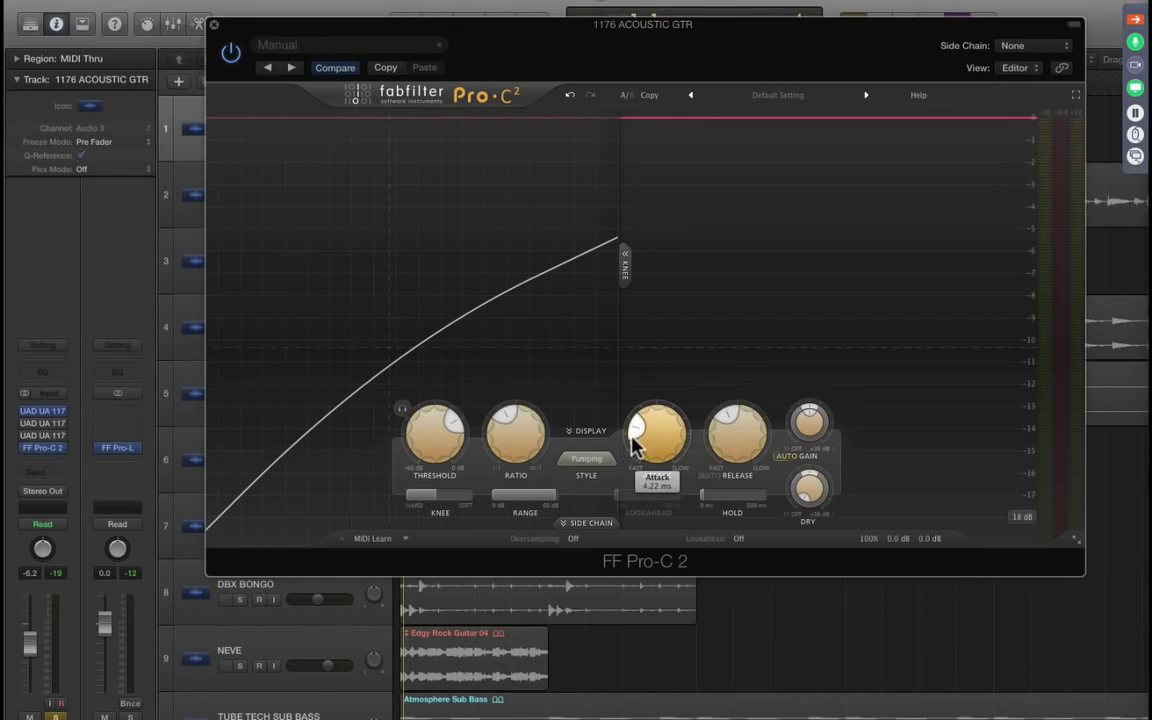
{"action": "mouse_move", "coordinate": [632, 434]}
{"action": "left_mouse_down"}
{"action": "mouse_move", "coordinate": [646, 408]}
{"action": "mouse_move", "coordinate": [650, 431]}
{"action": "mouse_move", "coordinate": [658, 401]}
{"action": "mouse_move", "coordinate": [641, 416]}
{"action": "left_mouse_up"}
{"action": "left_click_drag", "start_coordinate": [643, 425], "coordinate": [961, 285]}
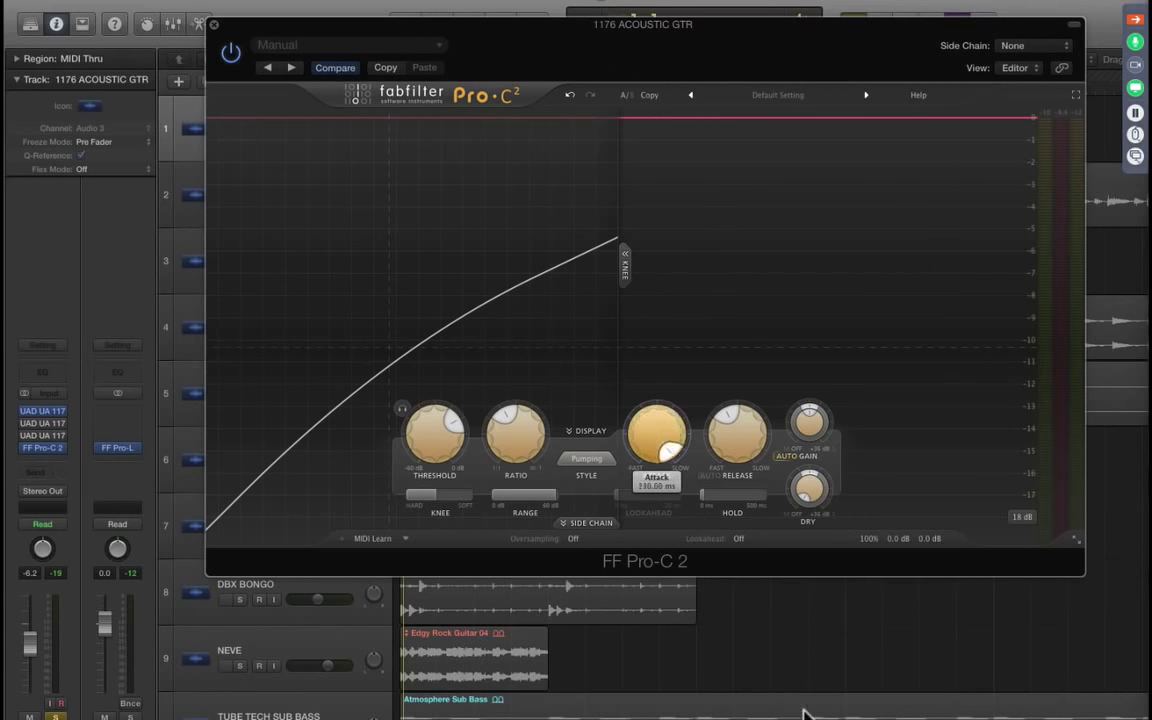
{"action": "left_click_drag", "start_coordinate": [866, 362], "coordinate": [578, 418]}
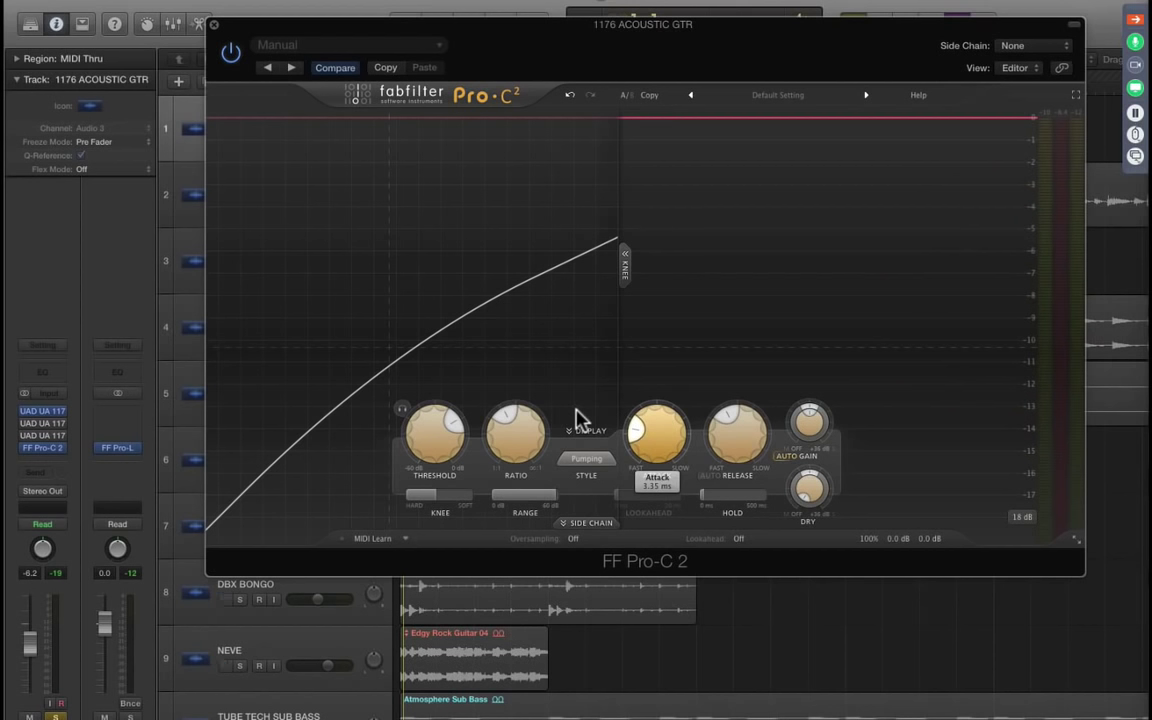
Step: Shorten the release time and try out the range control, leaving it at its +60 dB maximum
{"action": "left_click_drag", "start_coordinate": [724, 437], "coordinate": [682, 490]}
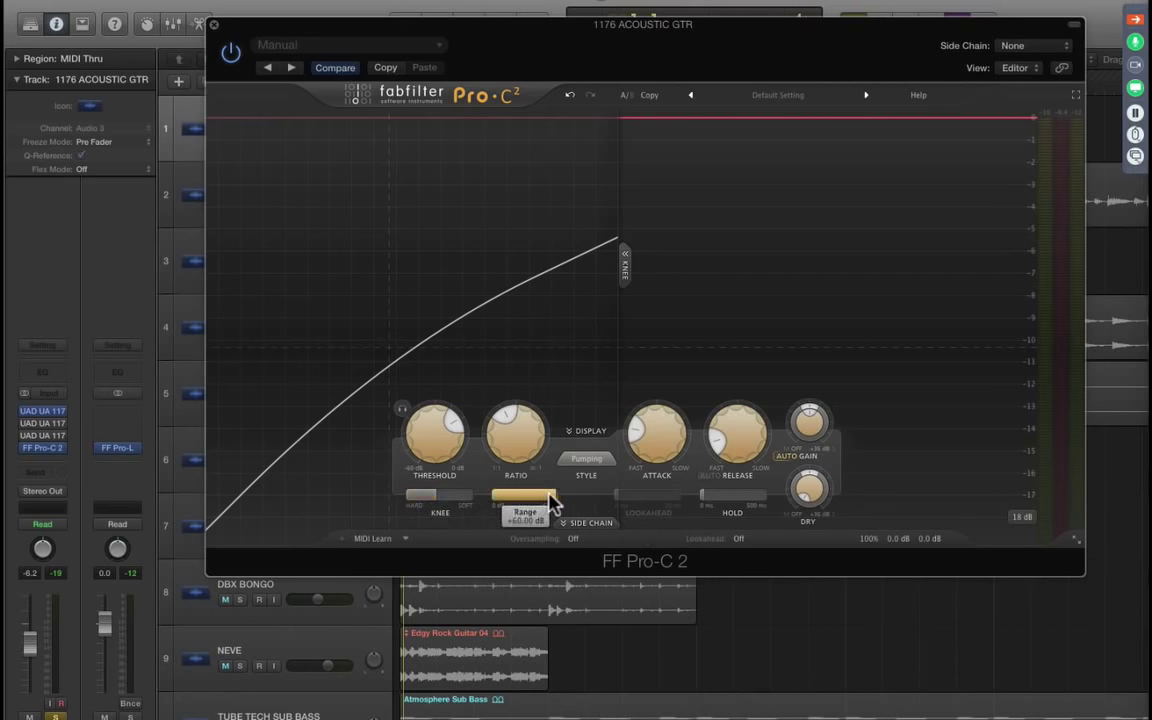
{"action": "left_click_drag", "start_coordinate": [549, 494], "coordinate": [607, 490]}
{"action": "left_click_drag", "start_coordinate": [553, 500], "coordinate": [620, 492]}
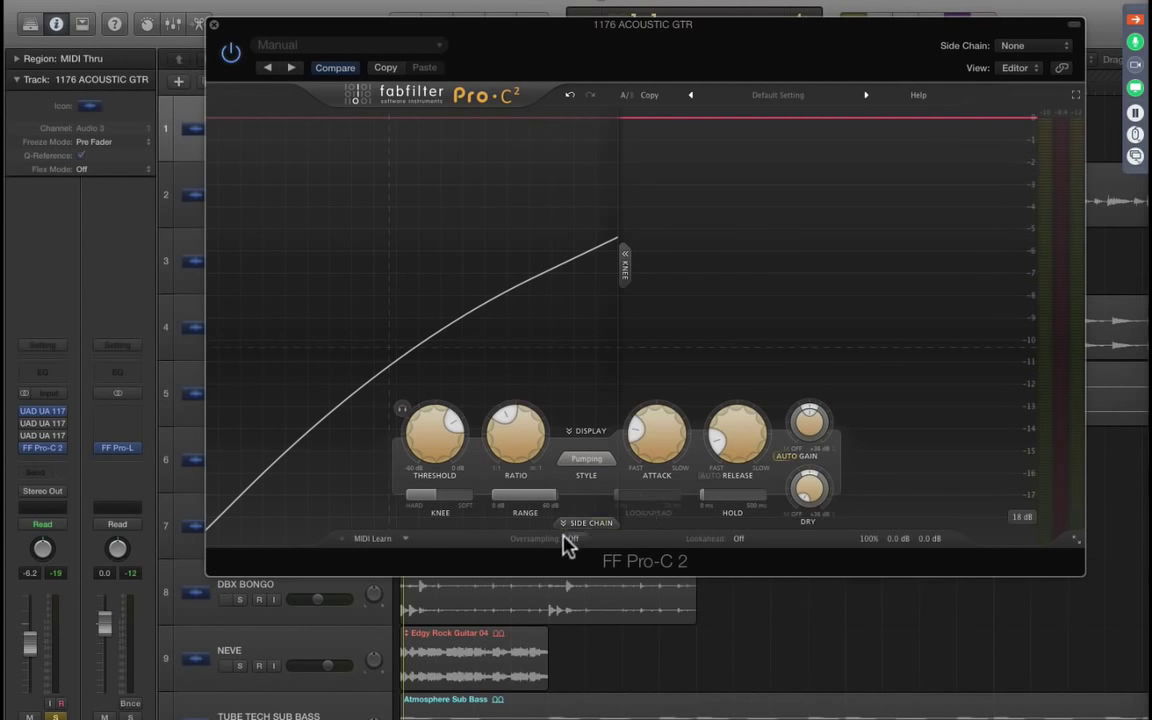
Step: Turn on lookahead for the compressor
{"action": "left_click", "coordinate": [736, 539]}
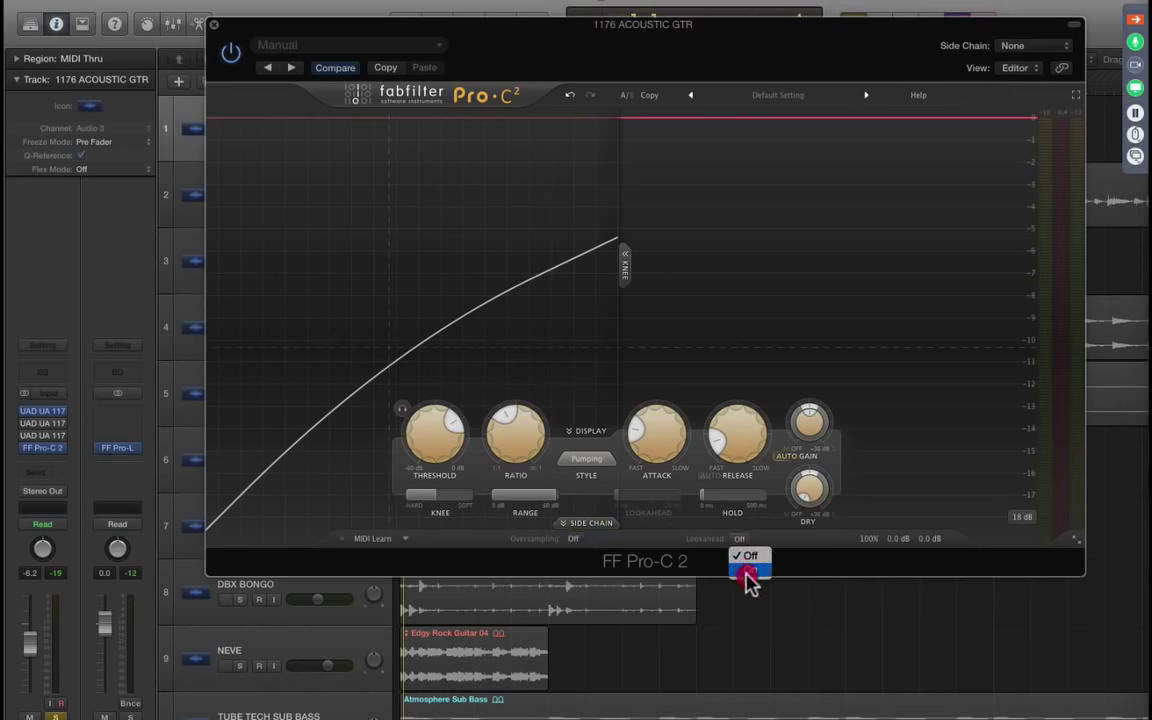
{"action": "left_click", "coordinate": [747, 572]}
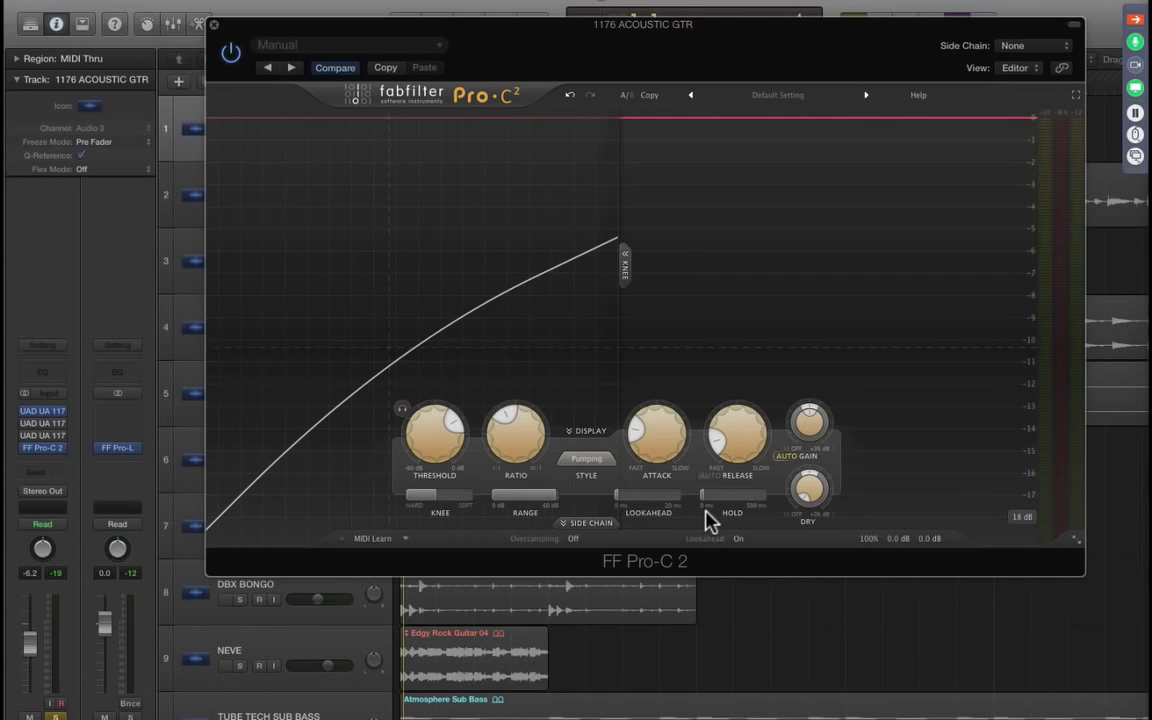
Step: Check the I/O buffer size options in Logic Pro X's audio device preferences, keeping 1024 samples
{"action": "left_click", "coordinate": [75, 0]}
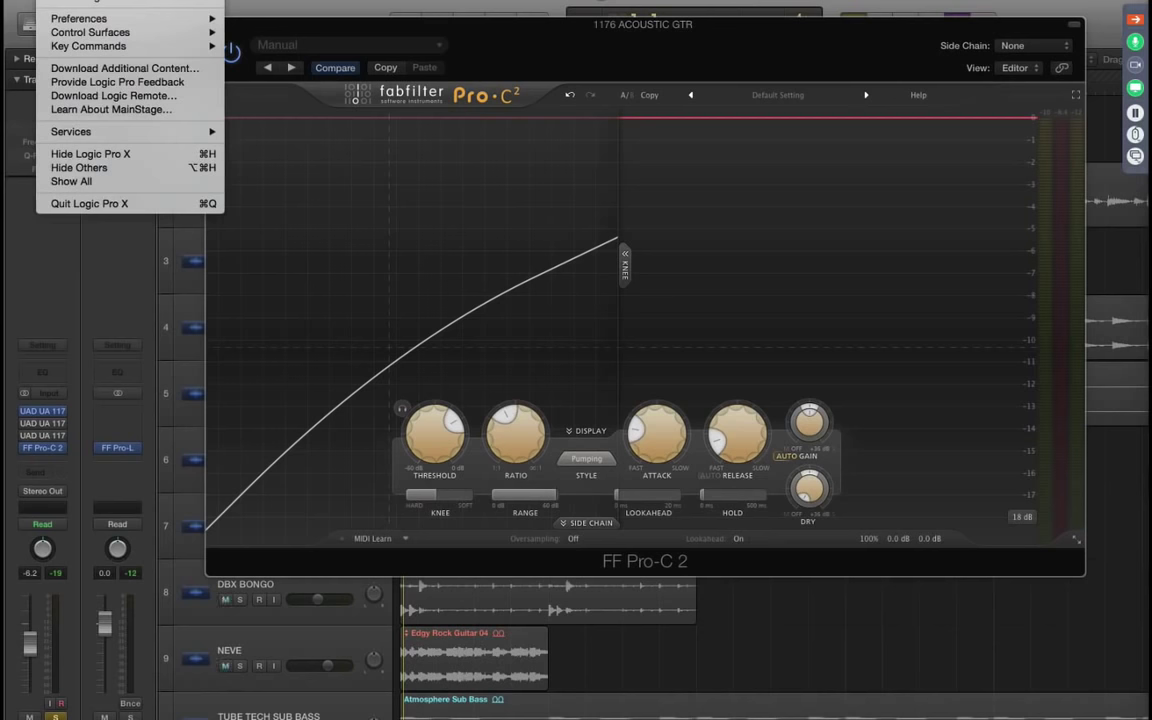
{"action": "mouse_move", "coordinate": [87, 18]}
{"action": "left_click", "coordinate": [258, 33]}
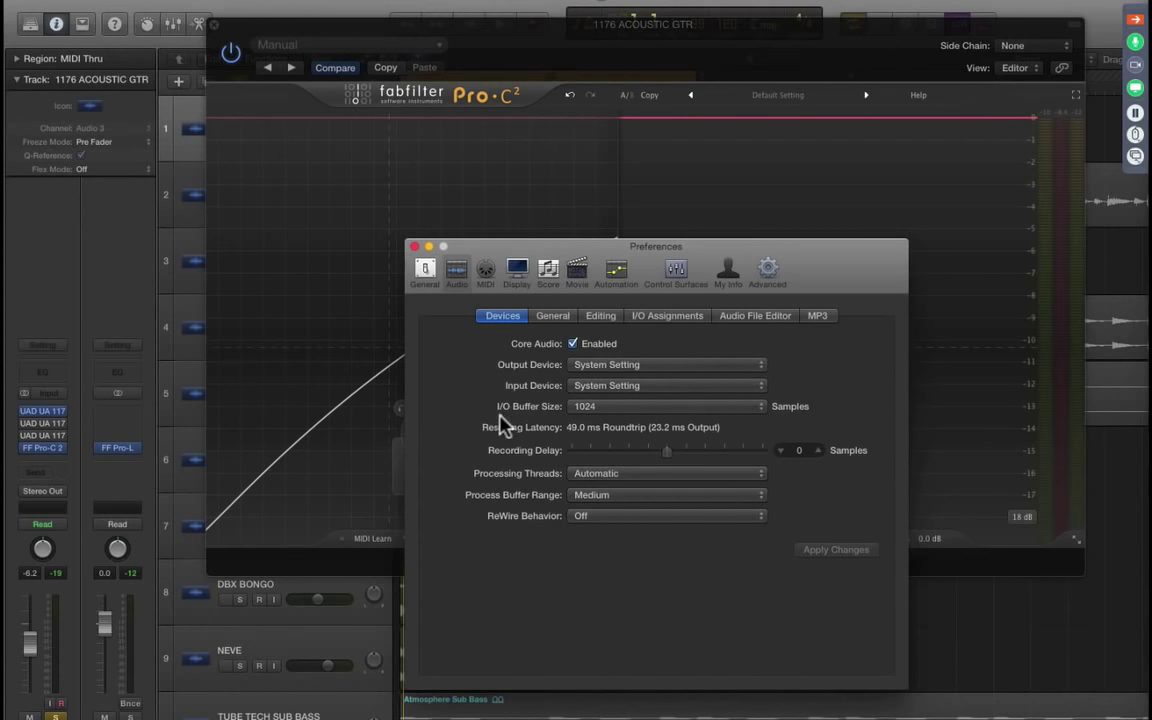
{"action": "left_click", "coordinate": [478, 418]}
{"action": "left_click", "coordinate": [604, 410]}
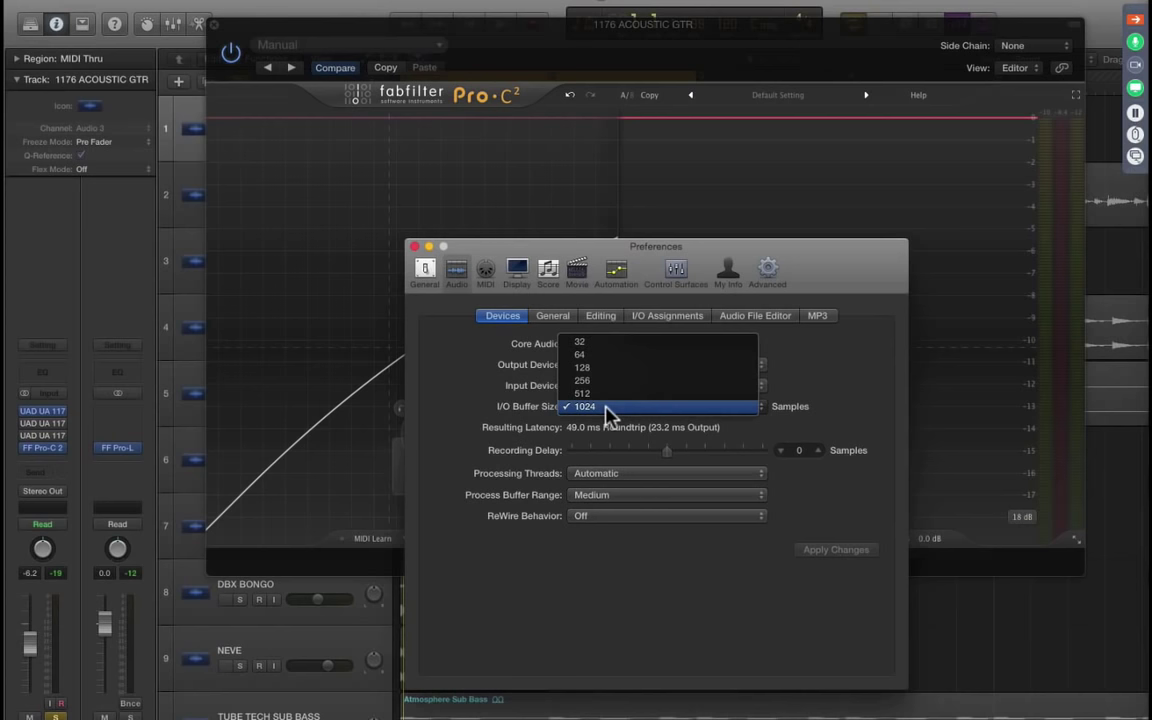
{"action": "left_click", "coordinate": [605, 408]}
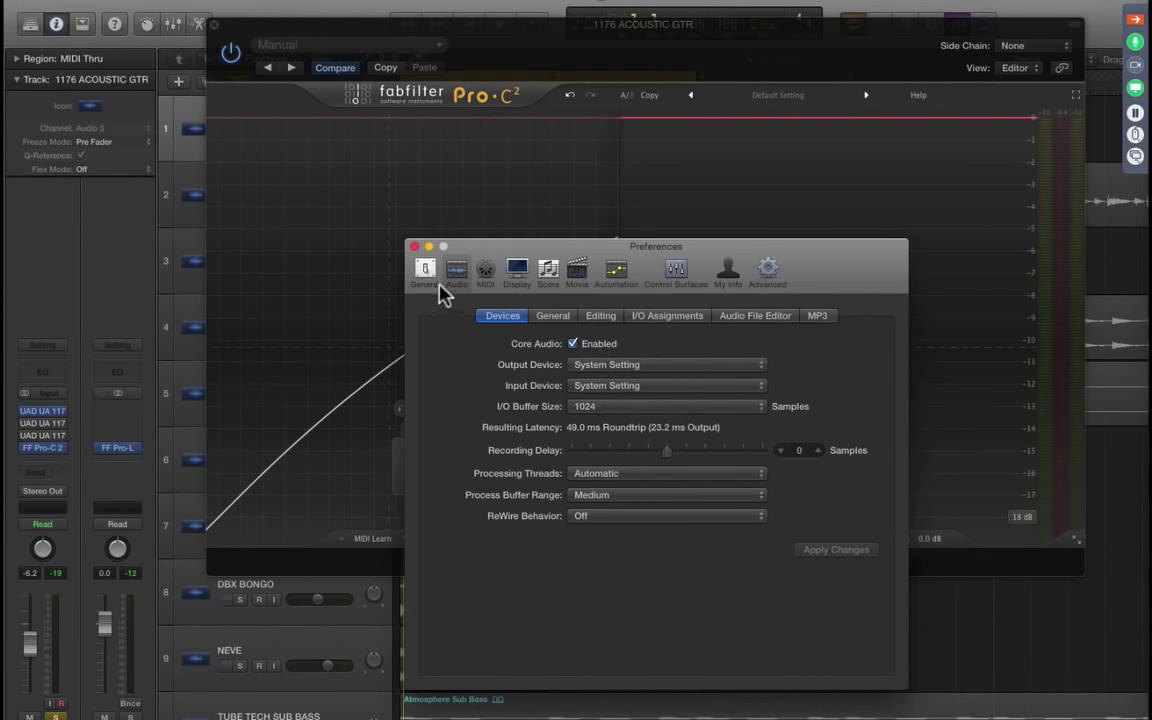
{"action": "left_click", "coordinate": [414, 248]}
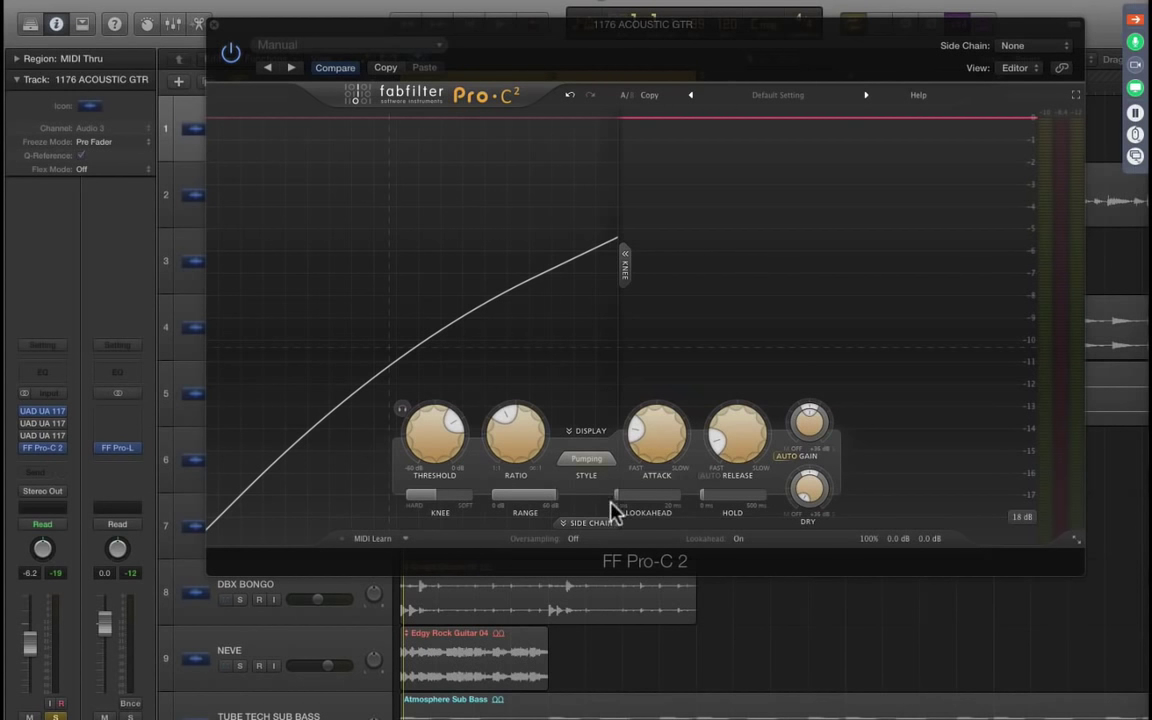
Step: Set the lookahead time to about 1.7 ms after trying 6.05 ms, and try out a longer hold time
{"action": "mouse_move", "coordinate": [619, 496]}
{"action": "left_click_drag", "start_coordinate": [622, 503], "coordinate": [746, 508]}
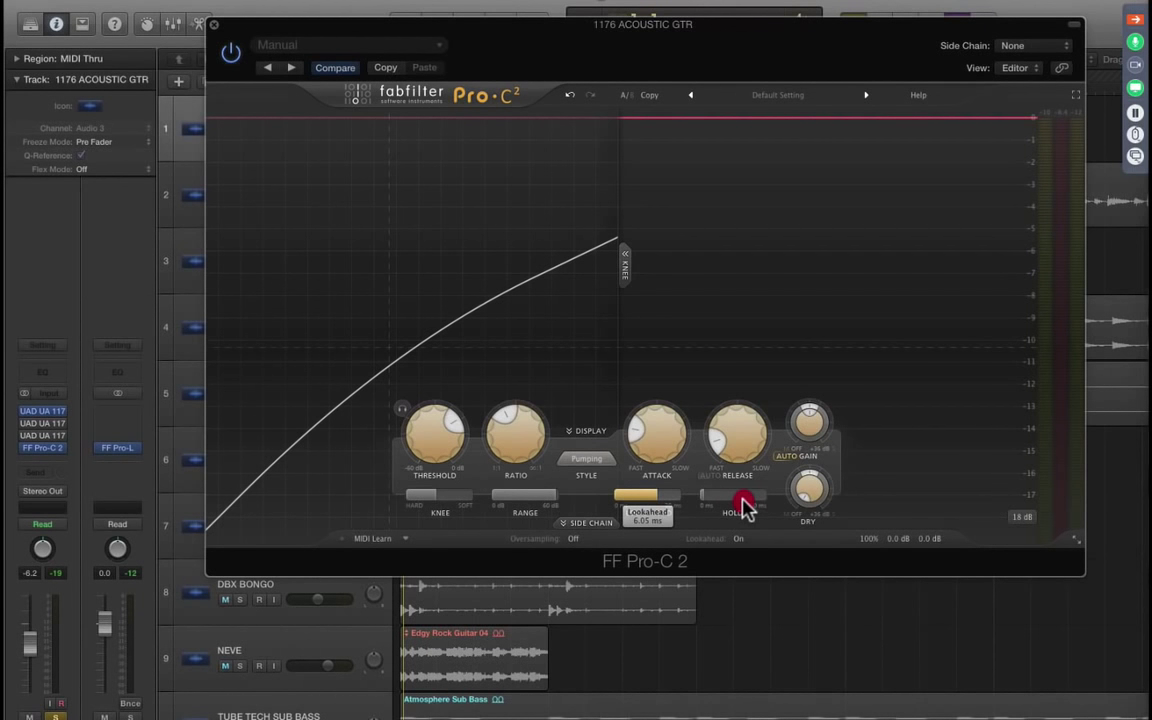
{"action": "mouse_move", "coordinate": [745, 508]}
{"action": "left_mouse_down"}
{"action": "mouse_move", "coordinate": [614, 508]}
{"action": "mouse_move", "coordinate": [820, 535]}
{"action": "mouse_move", "coordinate": [680, 537]}
{"action": "mouse_move", "coordinate": [828, 550]}
{"action": "mouse_move", "coordinate": [689, 540]}
{"action": "mouse_move", "coordinate": [722, 538]}
{"action": "left_mouse_up"}
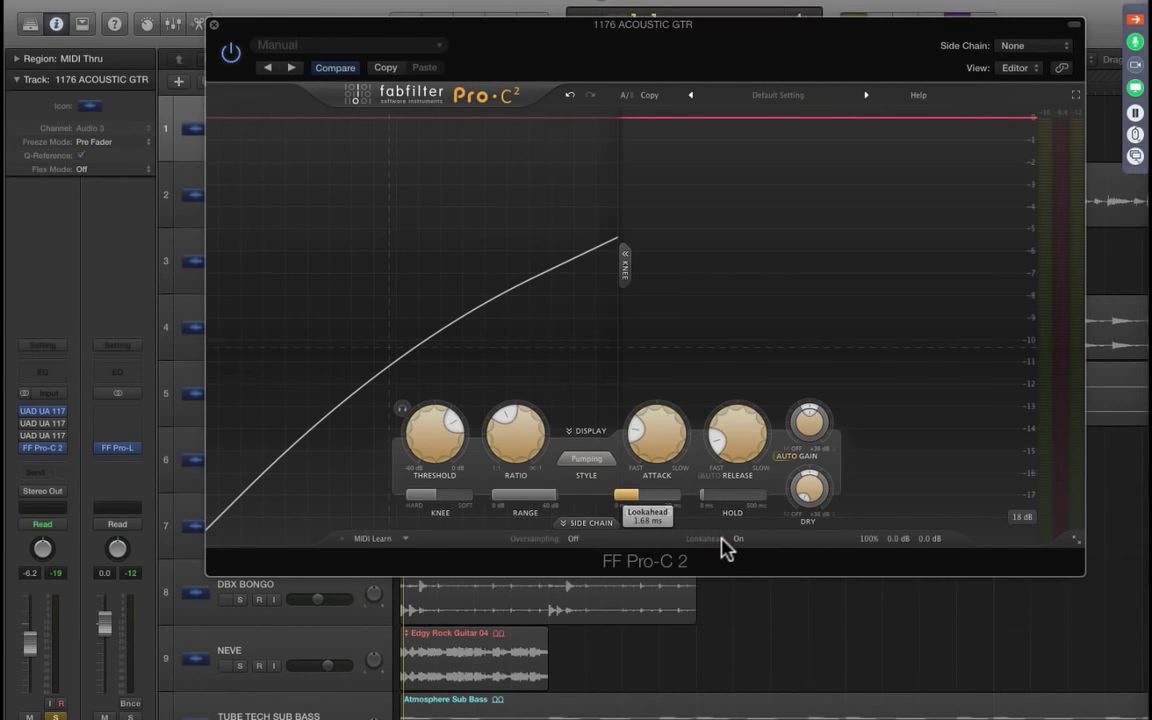
{"action": "left_click", "coordinate": [725, 548]}
{"action": "left_click_drag", "start_coordinate": [627, 501], "coordinate": [592, 503]}
{"action": "mouse_move", "coordinate": [592, 503]}
{"action": "left_mouse_down"}
{"action": "mouse_move", "coordinate": [556, 512]}
{"action": "mouse_move", "coordinate": [587, 513]}
{"action": "left_mouse_up"}
{"action": "left_click_drag", "start_coordinate": [583, 512], "coordinate": [643, 513]}
{"action": "mouse_move", "coordinate": [641, 498]}
{"action": "left_mouse_down"}
{"action": "mouse_move", "coordinate": [561, 483]}
{"action": "mouse_move", "coordinate": [703, 502]}
{"action": "mouse_move", "coordinate": [606, 512]}
{"action": "mouse_move", "coordinate": [638, 513]}
{"action": "left_mouse_up"}
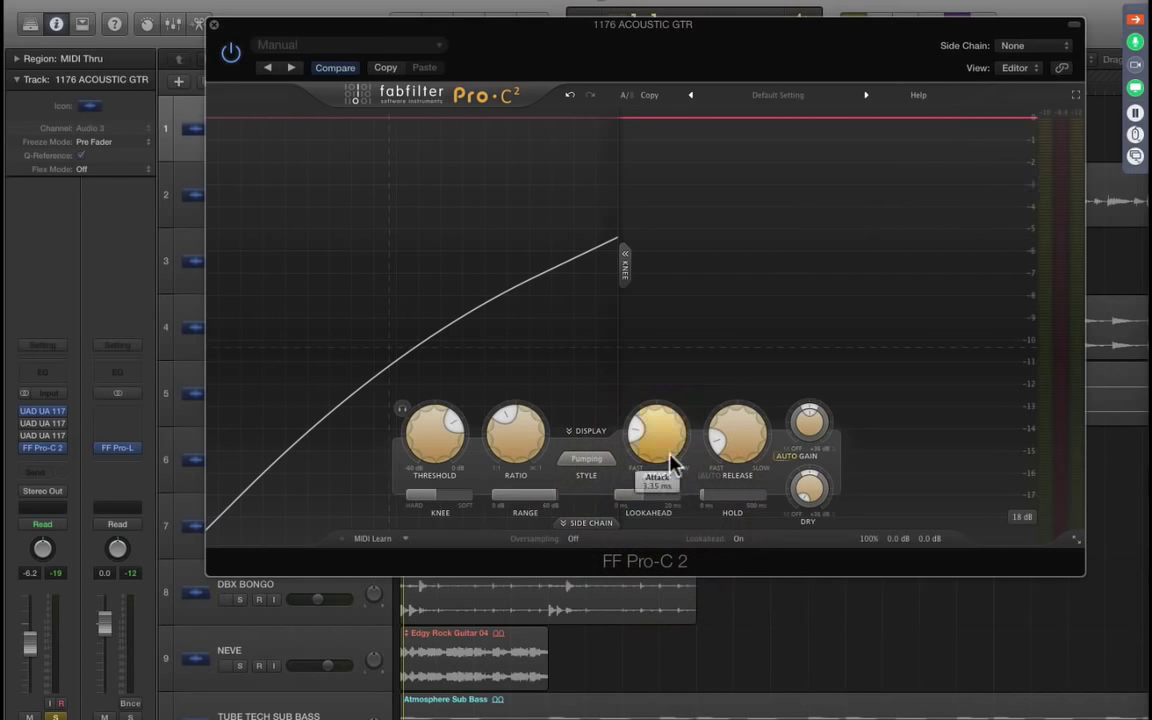
{"action": "mouse_move", "coordinate": [625, 509]}
{"action": "left_mouse_down"}
{"action": "mouse_move", "coordinate": [658, 496]}
{"action": "mouse_move", "coordinate": [725, 504]}
{"action": "mouse_move", "coordinate": [599, 514]}
{"action": "mouse_move", "coordinate": [661, 514]}
{"action": "mouse_move", "coordinate": [638, 514]}
{"action": "left_mouse_up"}
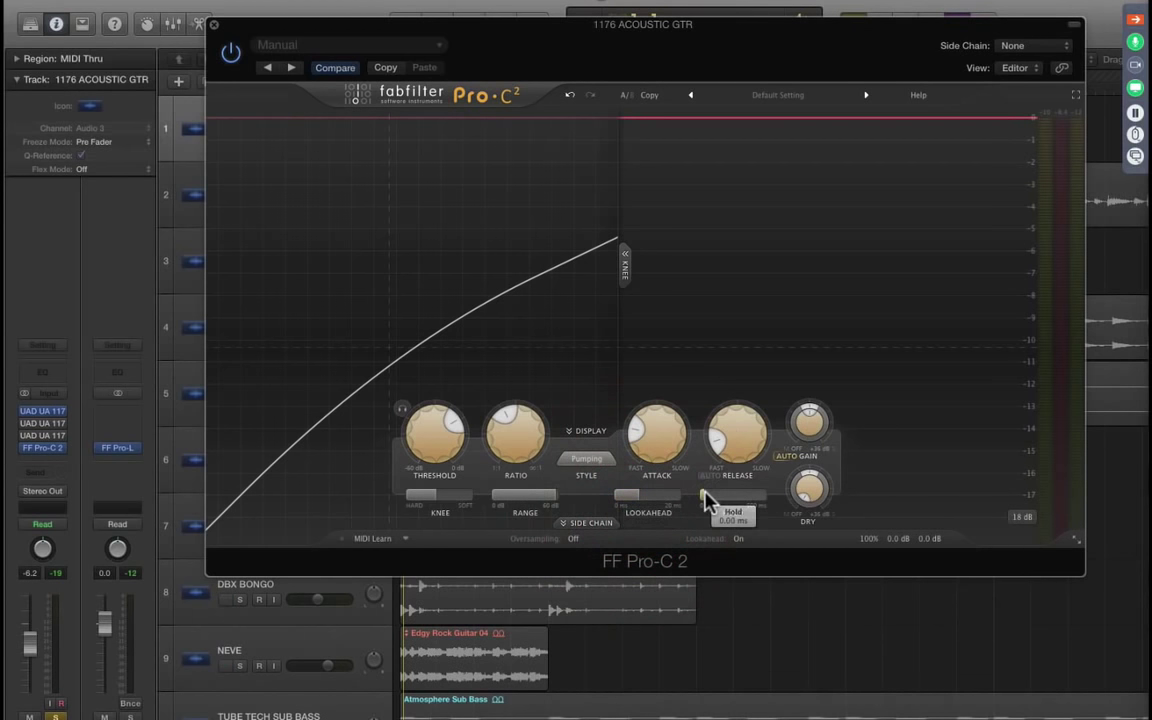
{"action": "left_click_drag", "start_coordinate": [707, 504], "coordinate": [833, 501]}
Step: Set the compressor's oversampling to 4x
{"action": "left_click", "coordinate": [573, 540]}
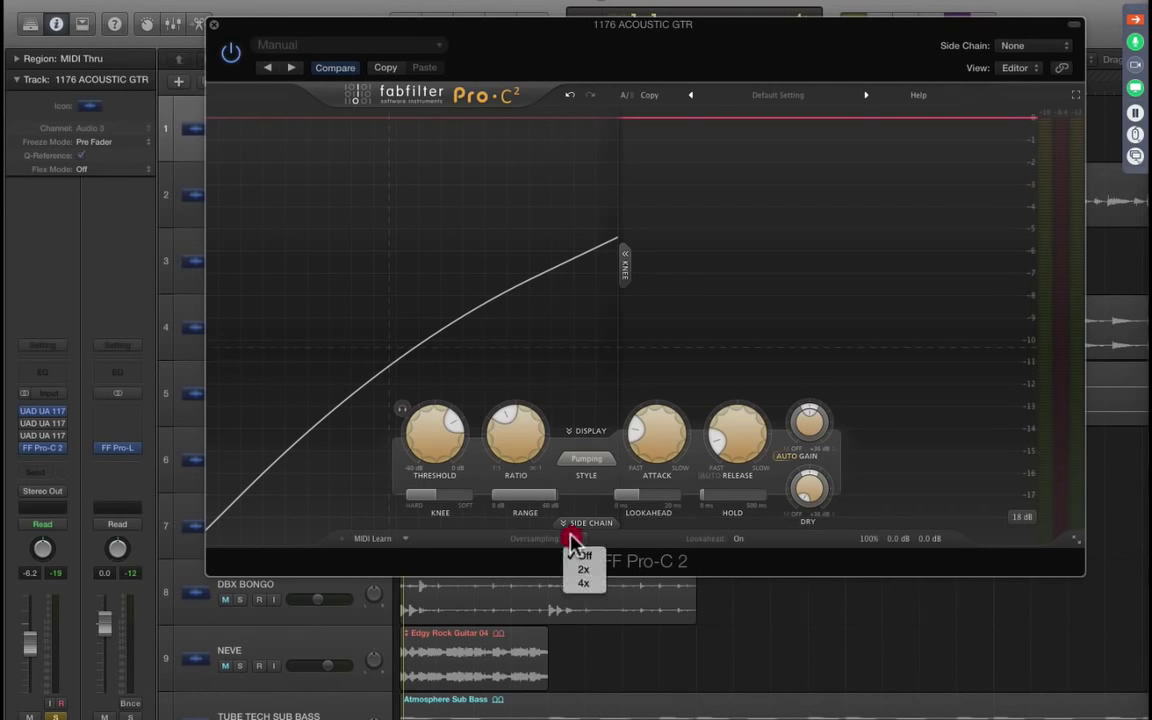
{"action": "left_click", "coordinate": [581, 583]}
{"action": "left_click", "coordinate": [572, 541]}
{"action": "left_click_drag", "start_coordinate": [570, 540], "coordinate": [546, 536]}
Step: Examine the compressor's input level and output pan controls, and toggle its internal bypass on and off
{"action": "mouse_move", "coordinate": [905, 545]}
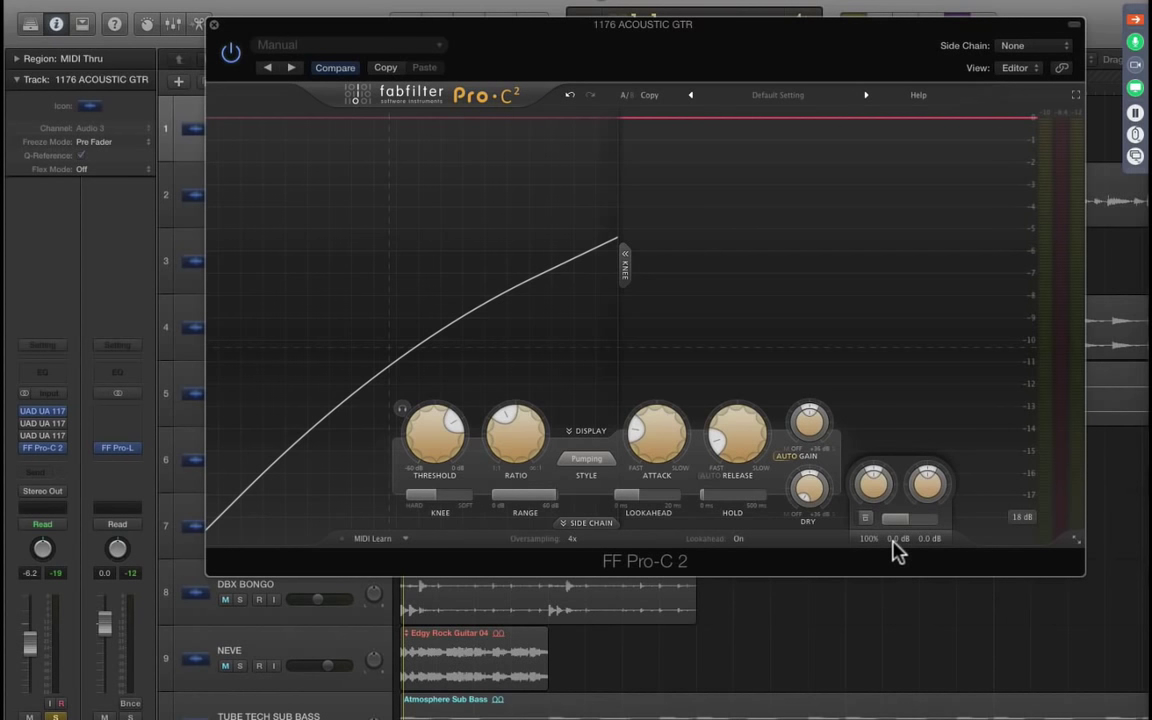
{"action": "mouse_move", "coordinate": [874, 488]}
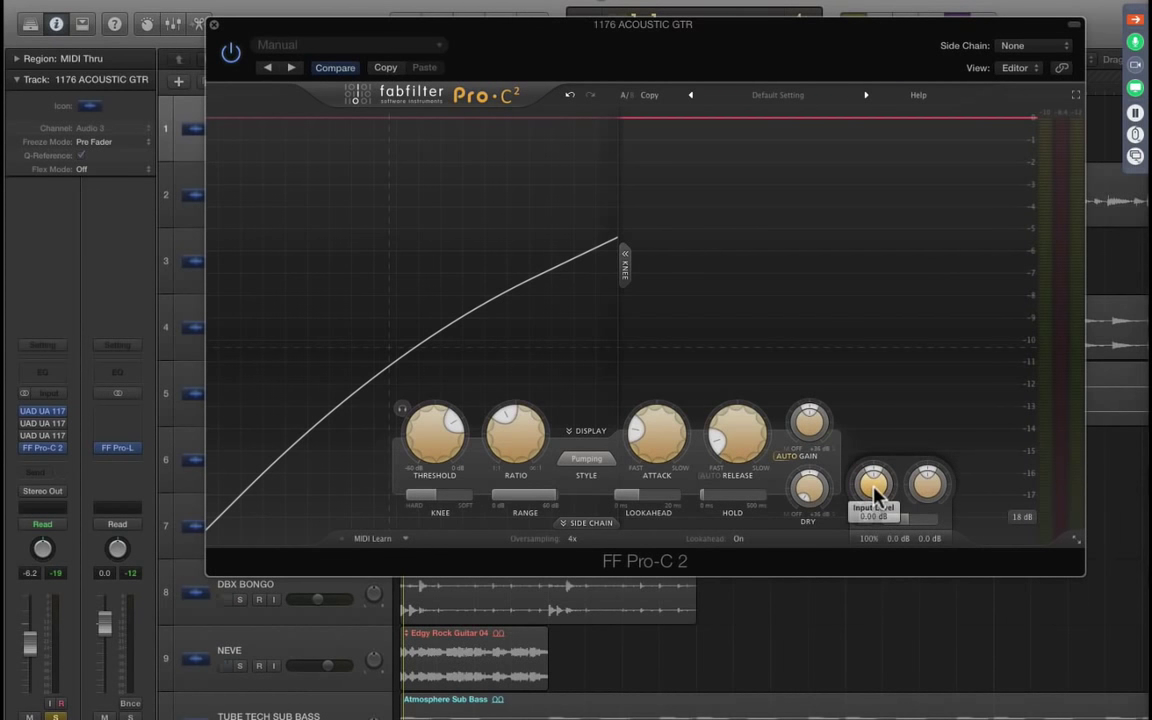
{"action": "mouse_move", "coordinate": [926, 492]}
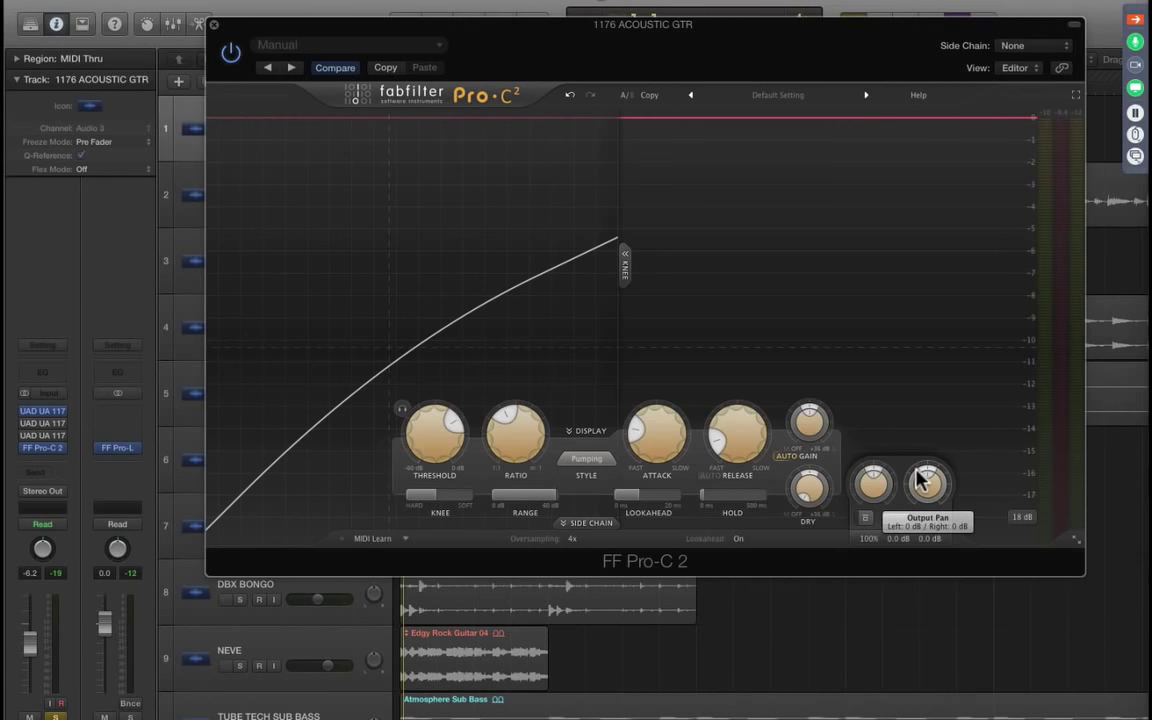
{"action": "left_click", "coordinate": [866, 518]}
{"action": "left_click", "coordinate": [866, 518]}
Step: Switch the whole plug-in off and on twice to compare host bypass, and bring its level controls back up
{"action": "left_click", "coordinate": [231, 55]}
{"action": "left_click", "coordinate": [231, 55]}
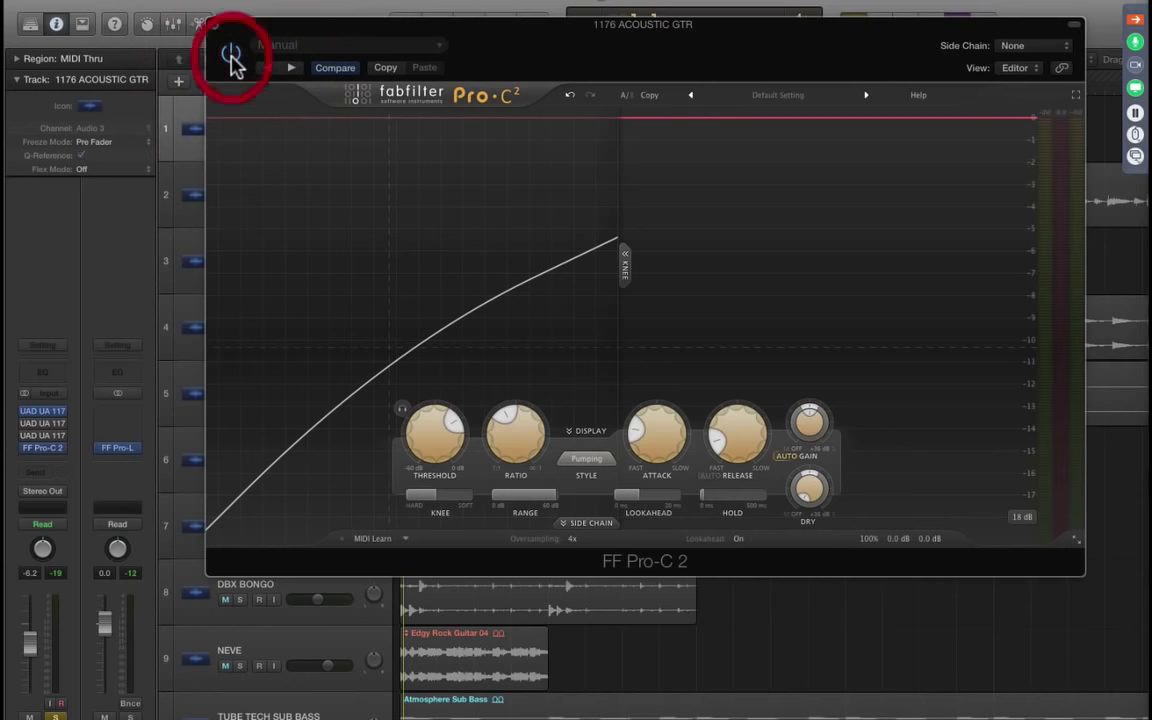
{"action": "left_click", "coordinate": [231, 55]}
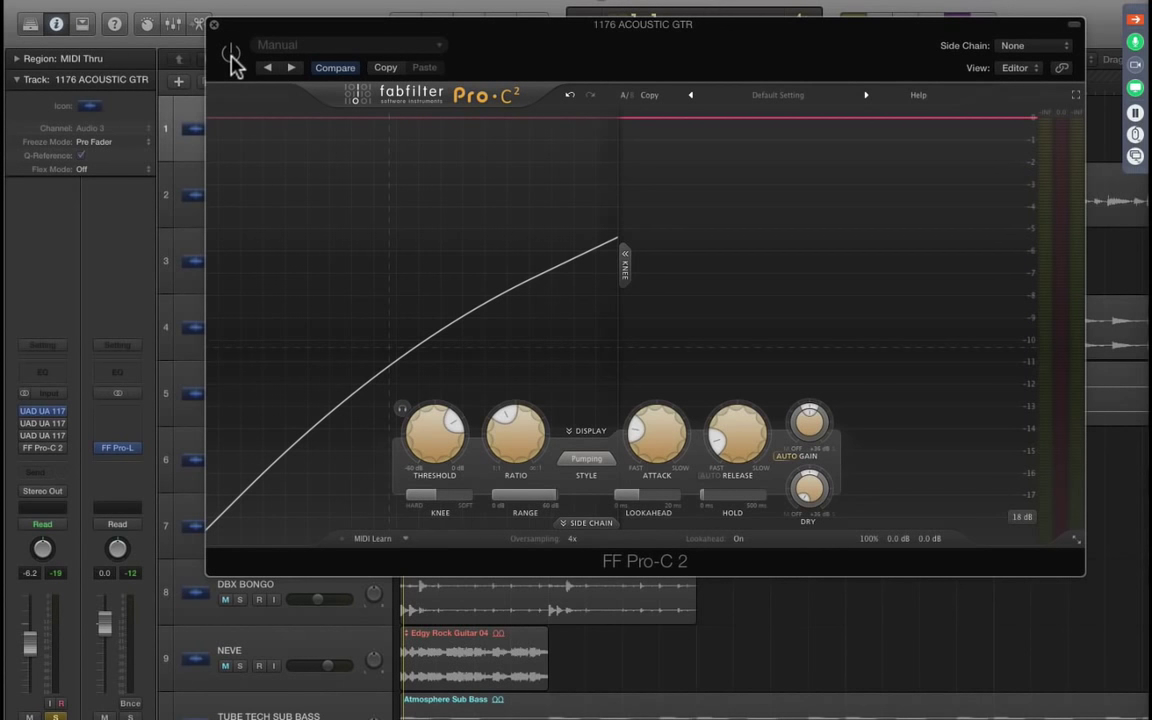
{"action": "left_click", "coordinate": [231, 53]}
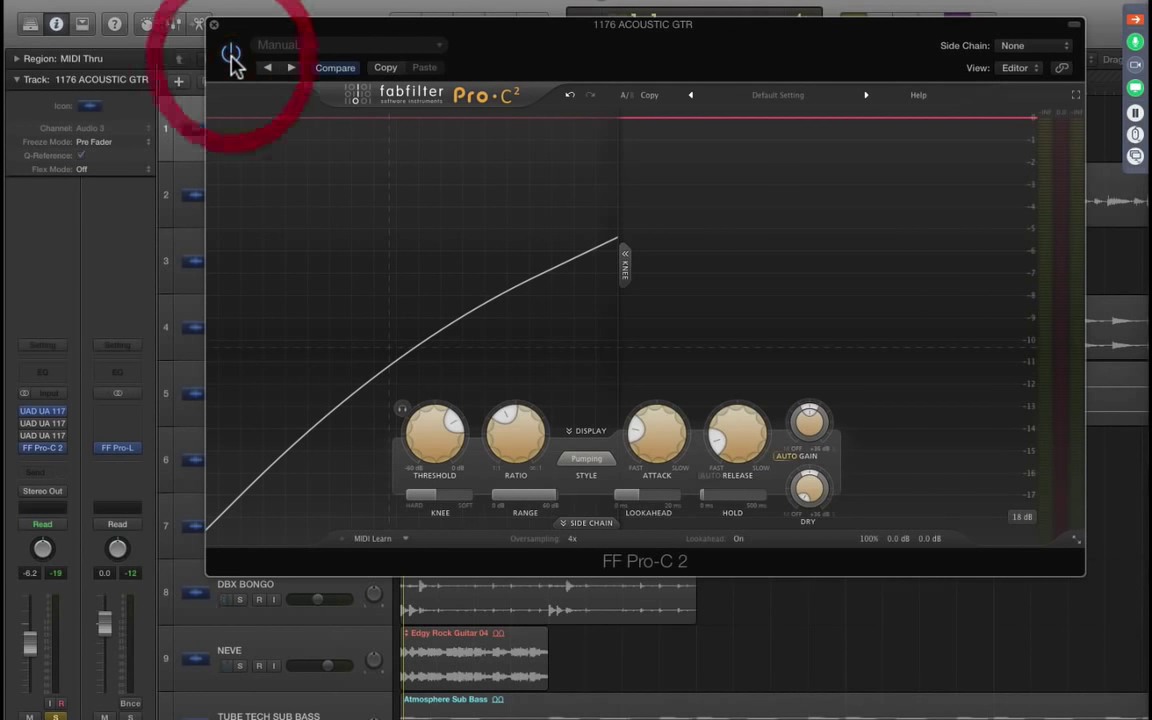
{"action": "mouse_move", "coordinate": [898, 548]}
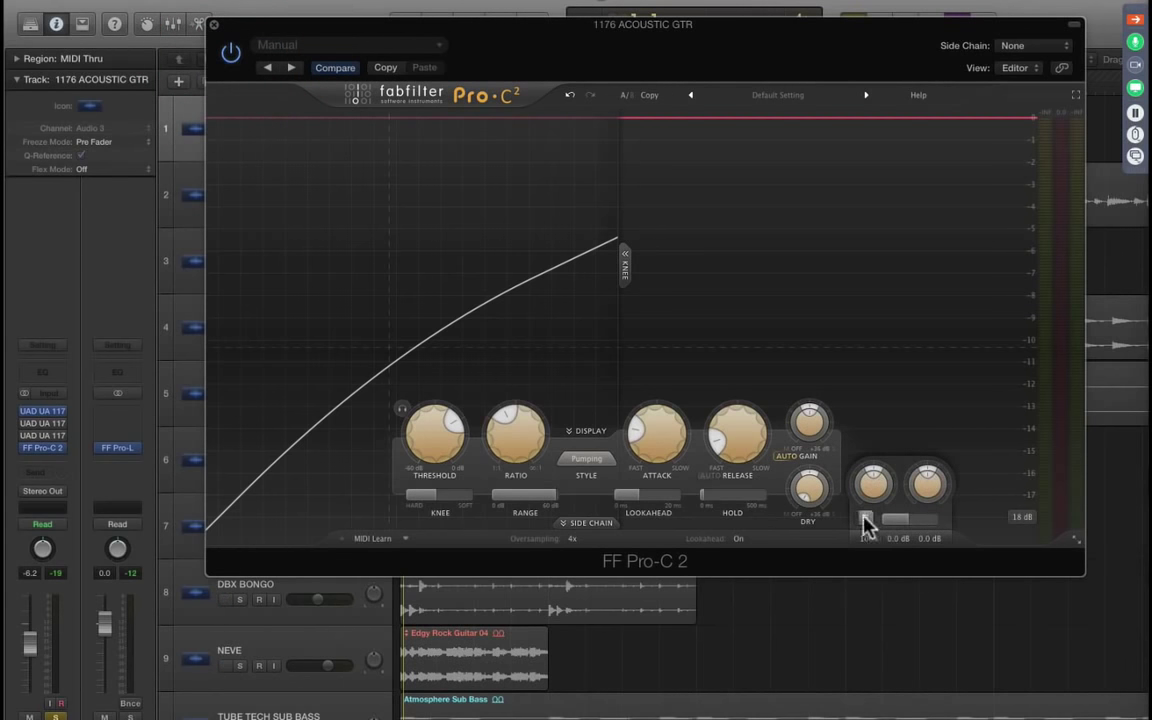
Step: Toggle the compressor's internal bypass on and off, try a different mix amount, and set the mix to 100%
{"action": "left_click", "coordinate": [865, 518]}
{"action": "left_click", "coordinate": [865, 518]}
{"action": "mouse_move", "coordinate": [902, 528]}
{"action": "mouse_move", "coordinate": [900, 528]}
{"action": "left_mouse_down"}
{"action": "mouse_move", "coordinate": [846, 521]}
{"action": "mouse_move", "coordinate": [1080, 527]}
{"action": "mouse_move", "coordinate": [990, 540]}
{"action": "mouse_move", "coordinate": [1060, 534]}
{"action": "left_mouse_up"}
{"action": "left_click", "coordinate": [896, 522]}
{"action": "type", "text": "100"}
{"action": "key", "text": "Return"}
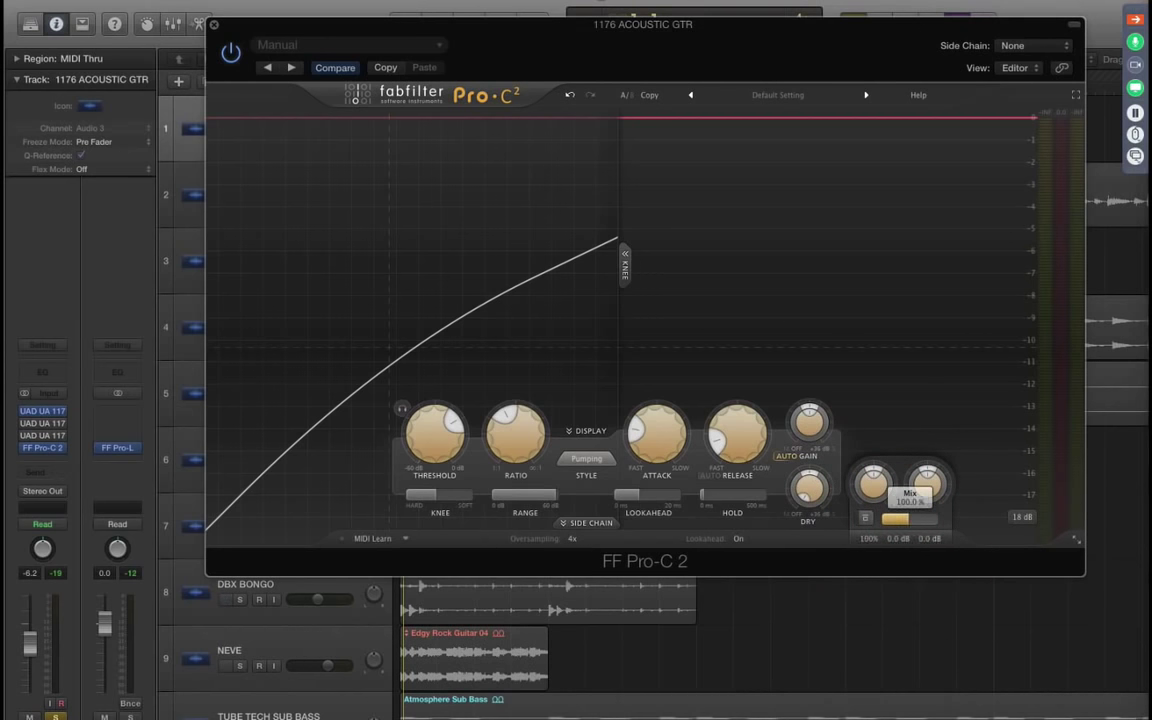
Step: Set the compressor display's level range to 9 dB
{"action": "left_click", "coordinate": [933, 355]}
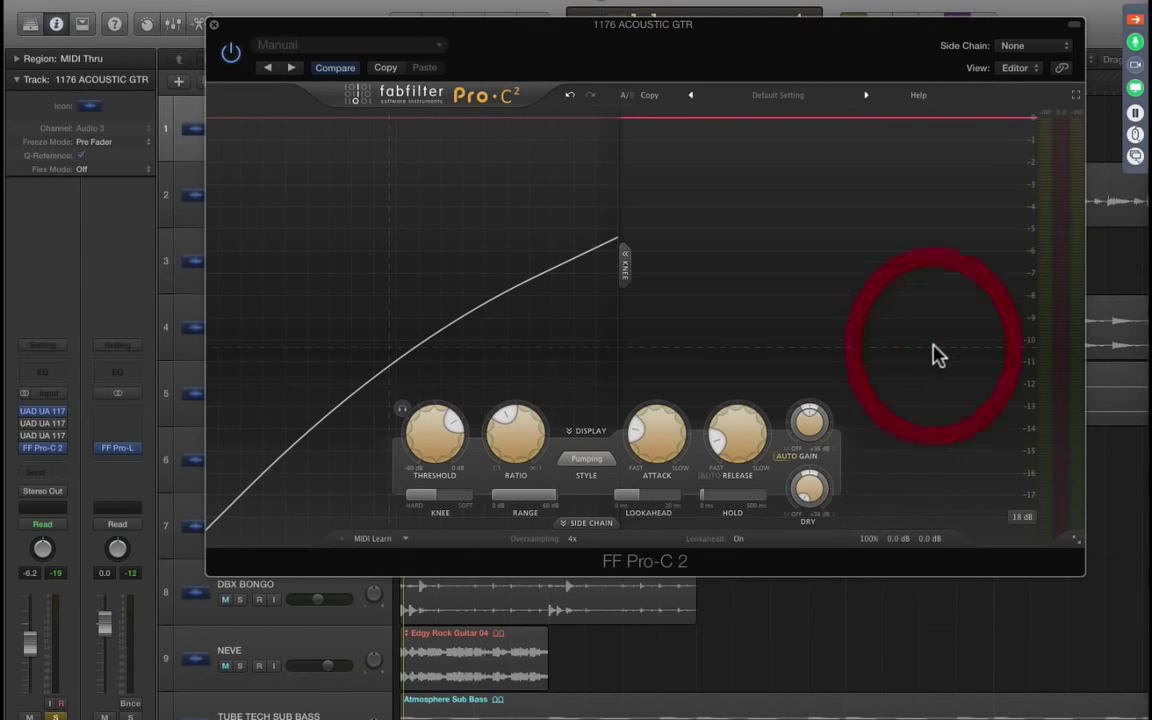
{"action": "left_click", "coordinate": [1021, 516]}
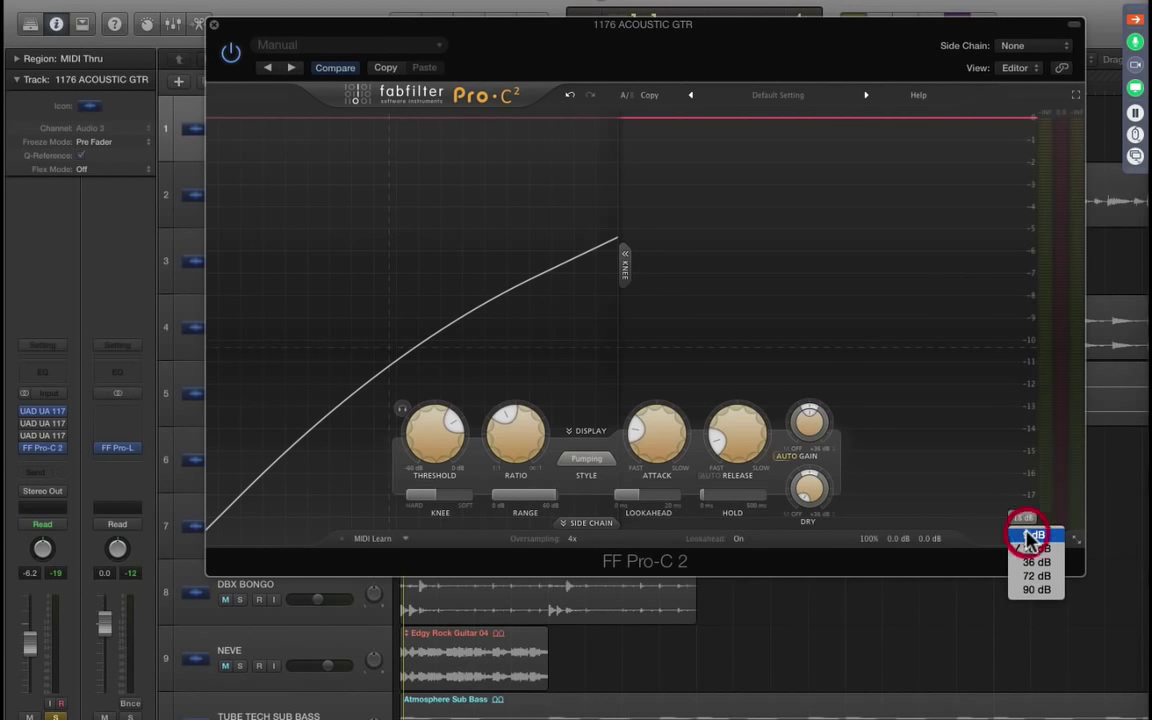
{"action": "left_click", "coordinate": [1033, 536]}
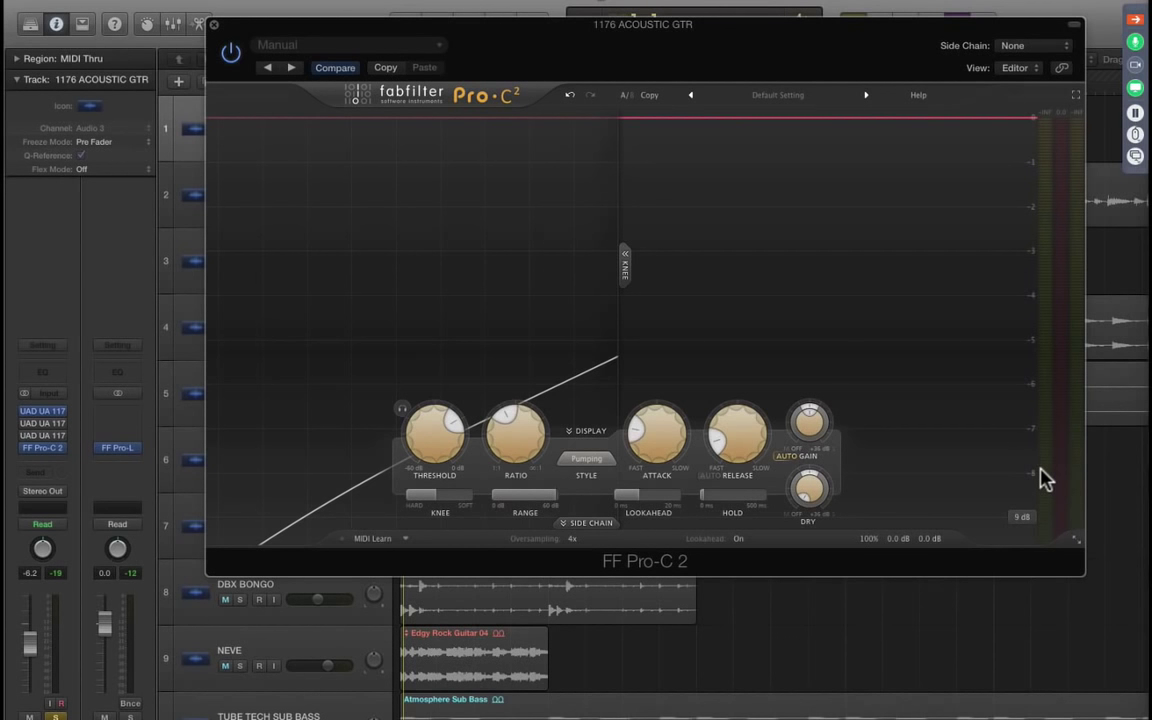
Step: Show the side-chain section with its internal input selected, and toggle the side-chain audition on and off
{"action": "left_click", "coordinate": [591, 526]}
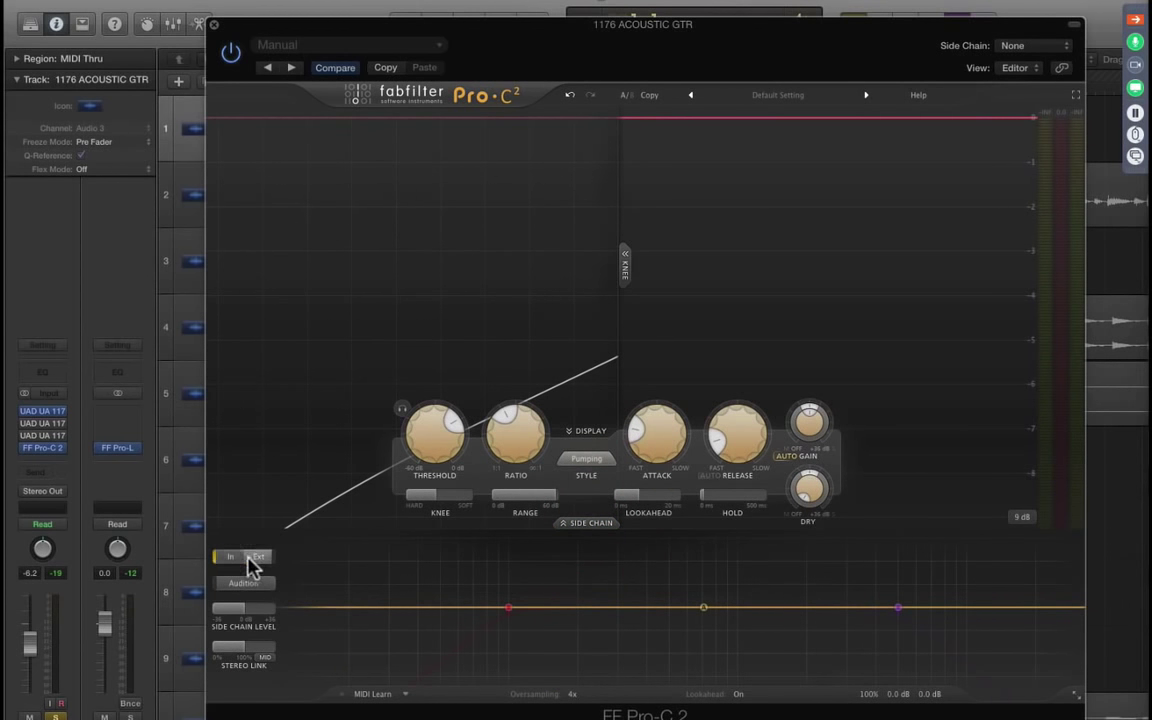
{"action": "left_click", "coordinate": [231, 560]}
{"action": "left_click", "coordinate": [231, 561]}
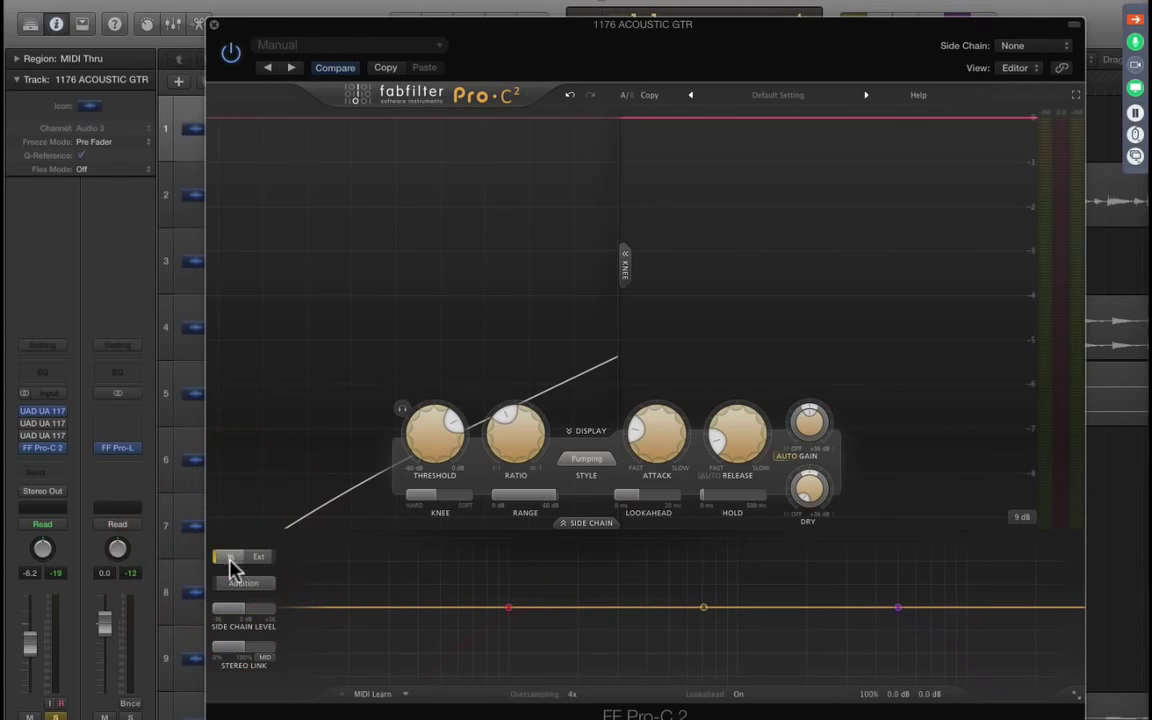
{"action": "left_click", "coordinate": [242, 584]}
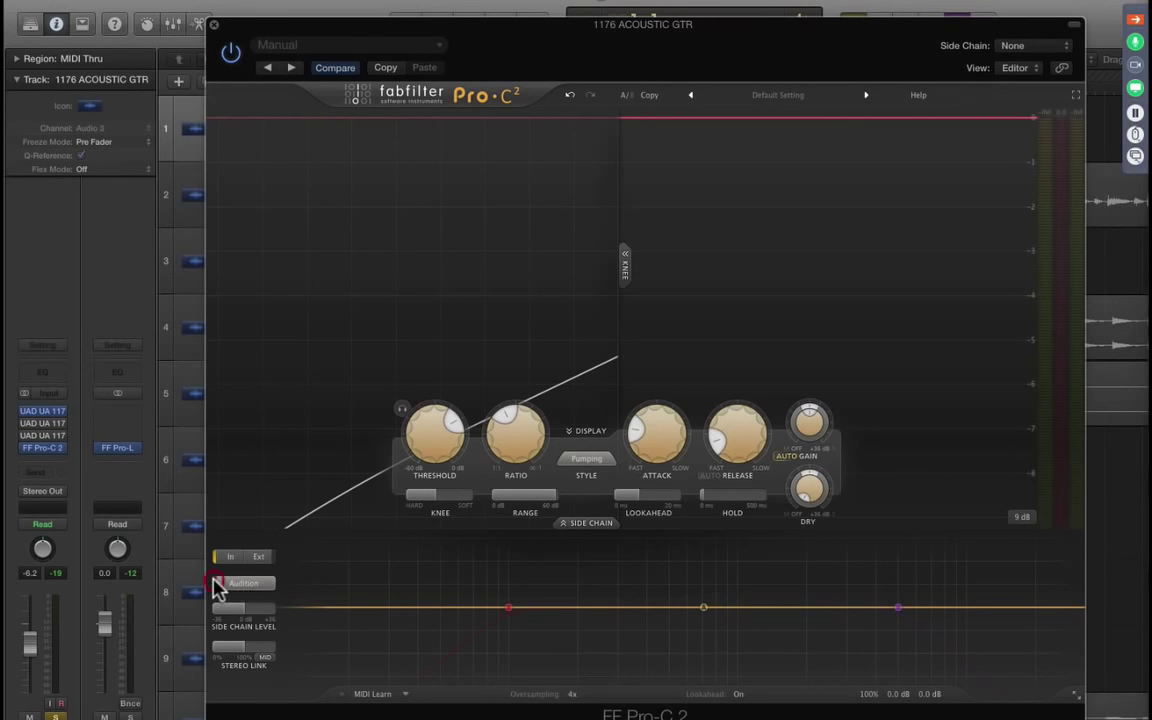
{"action": "left_click", "coordinate": [216, 587]}
Step: Enable the side chain's low-cut filter at 100 Hz, try slopes of 96 and 6 dB/oct, and set it to 12 dB/oct
{"action": "mouse_move", "coordinate": [512, 610]}
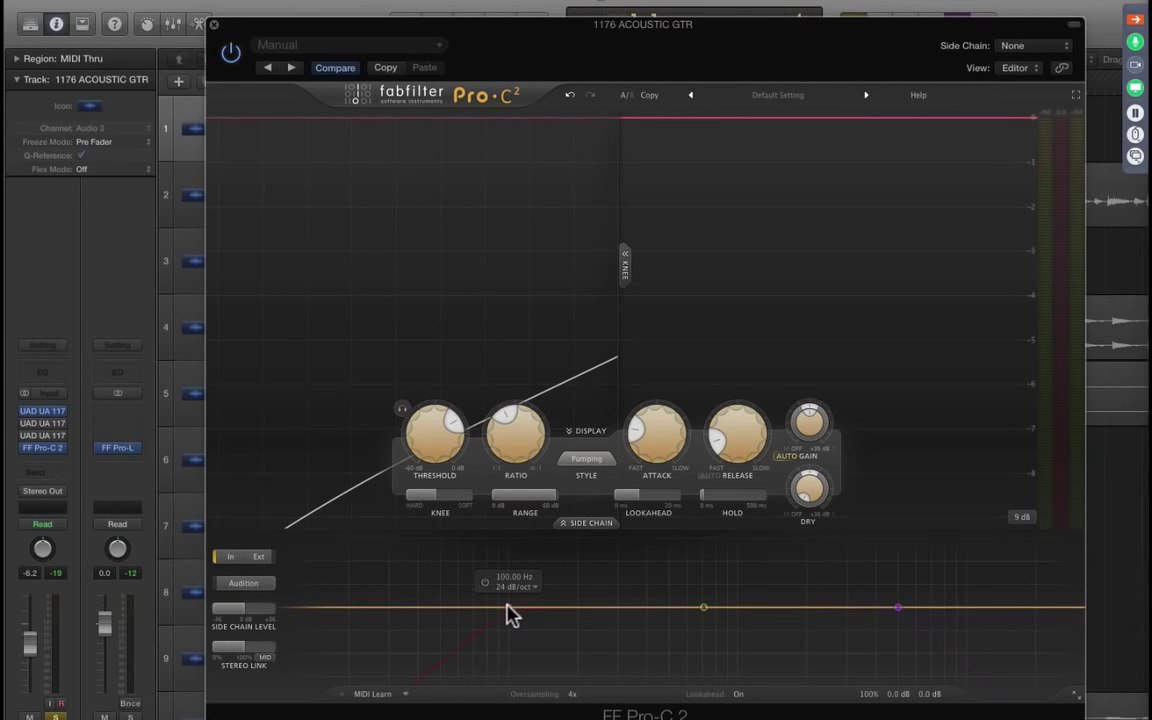
{"action": "left_click", "coordinate": [483, 584]}
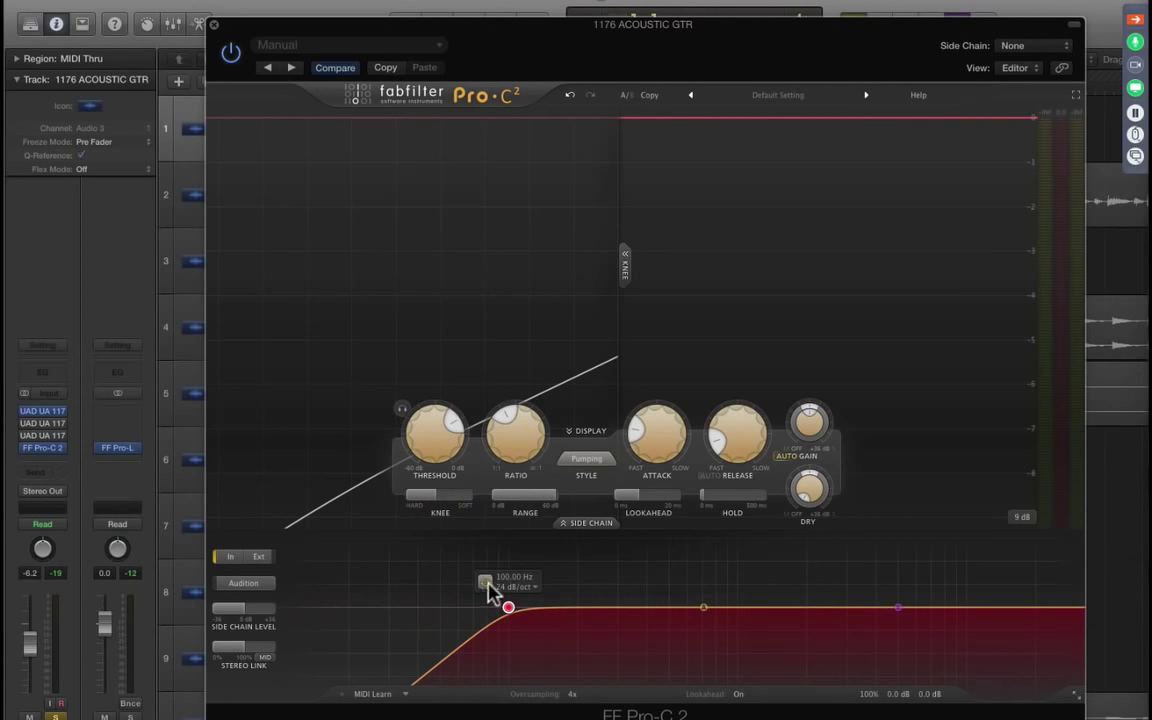
{"action": "left_click", "coordinate": [512, 588]}
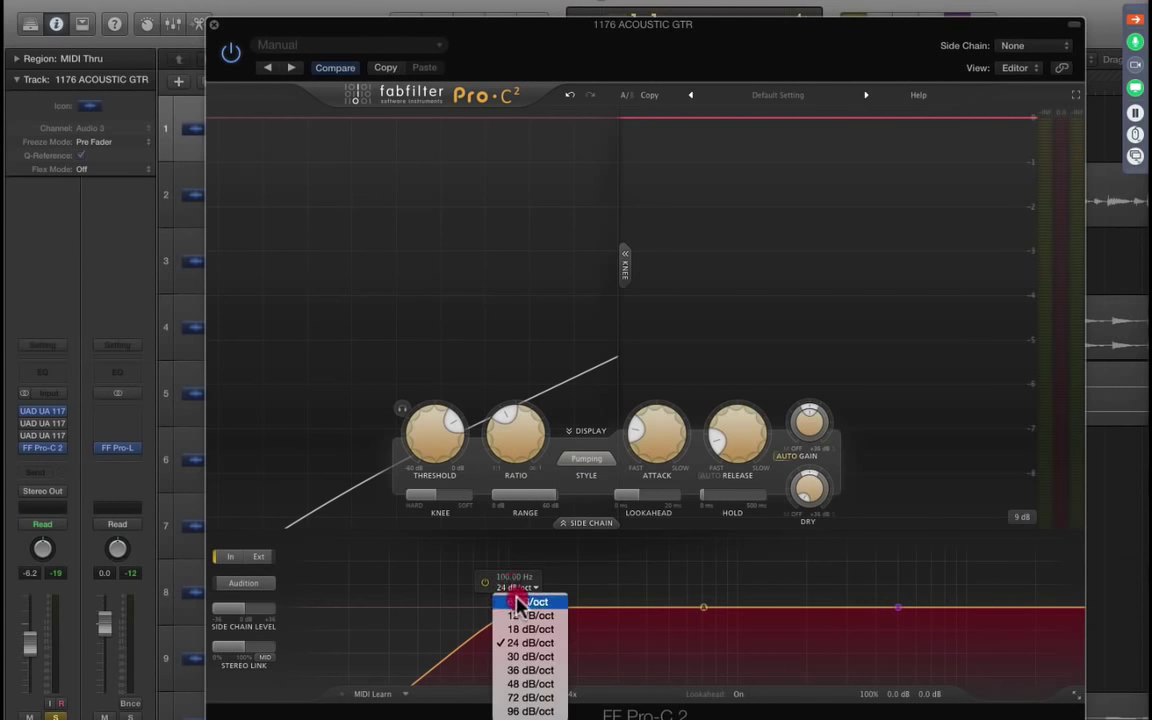
{"action": "left_click", "coordinate": [527, 711]}
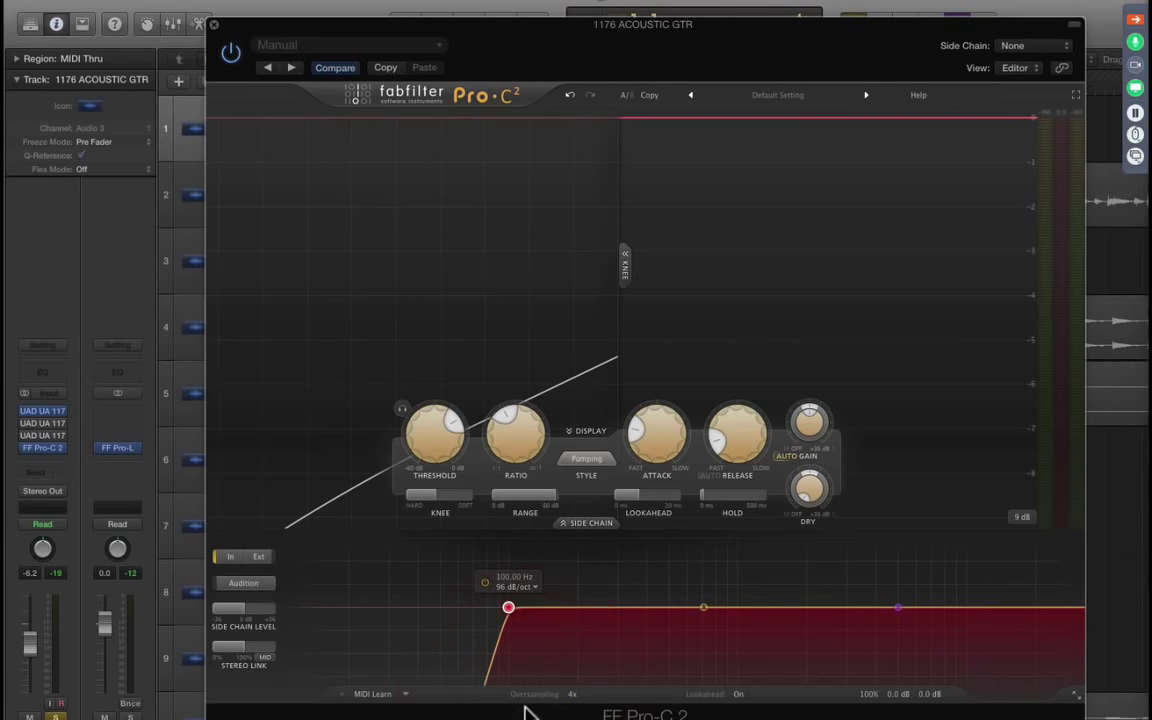
{"action": "left_click", "coordinate": [516, 589]}
{"action": "left_click", "coordinate": [520, 603]}
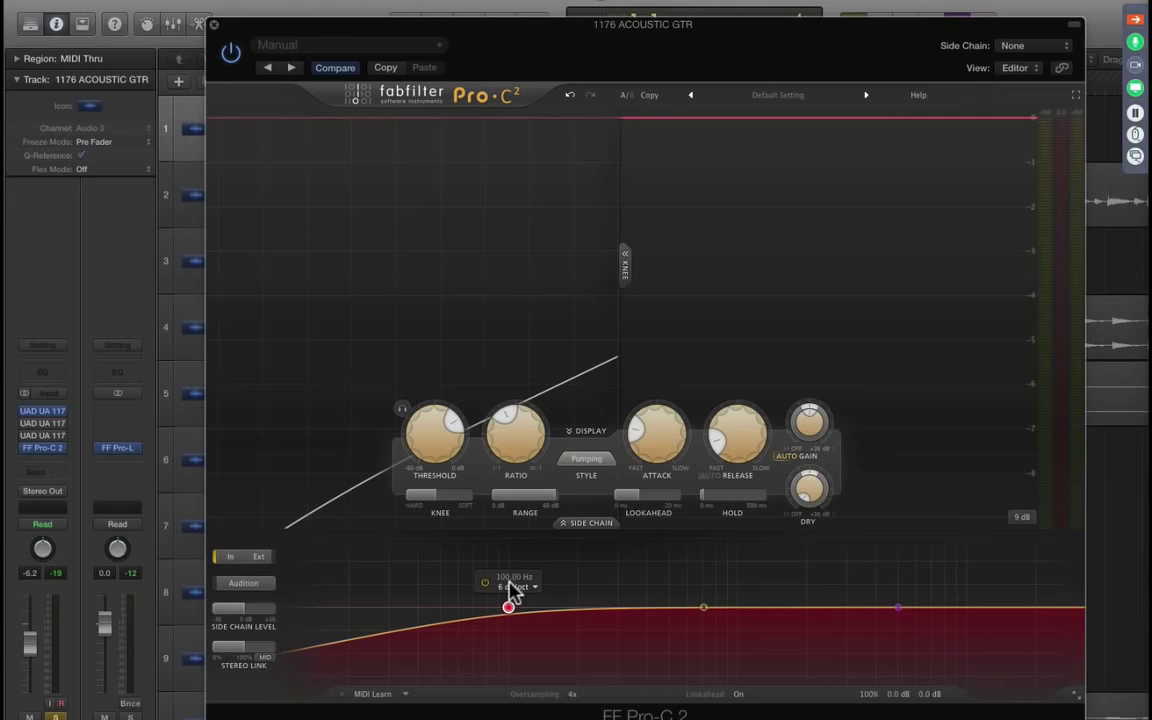
{"action": "left_click", "coordinate": [512, 588]}
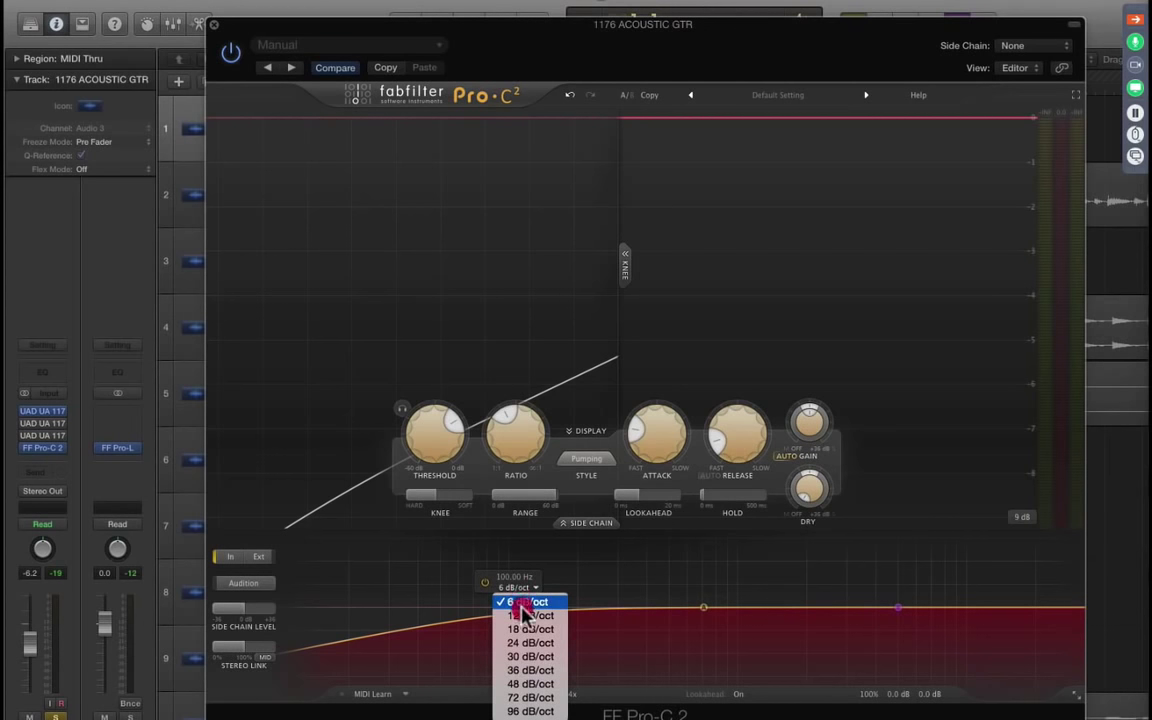
{"action": "left_click", "coordinate": [525, 616]}
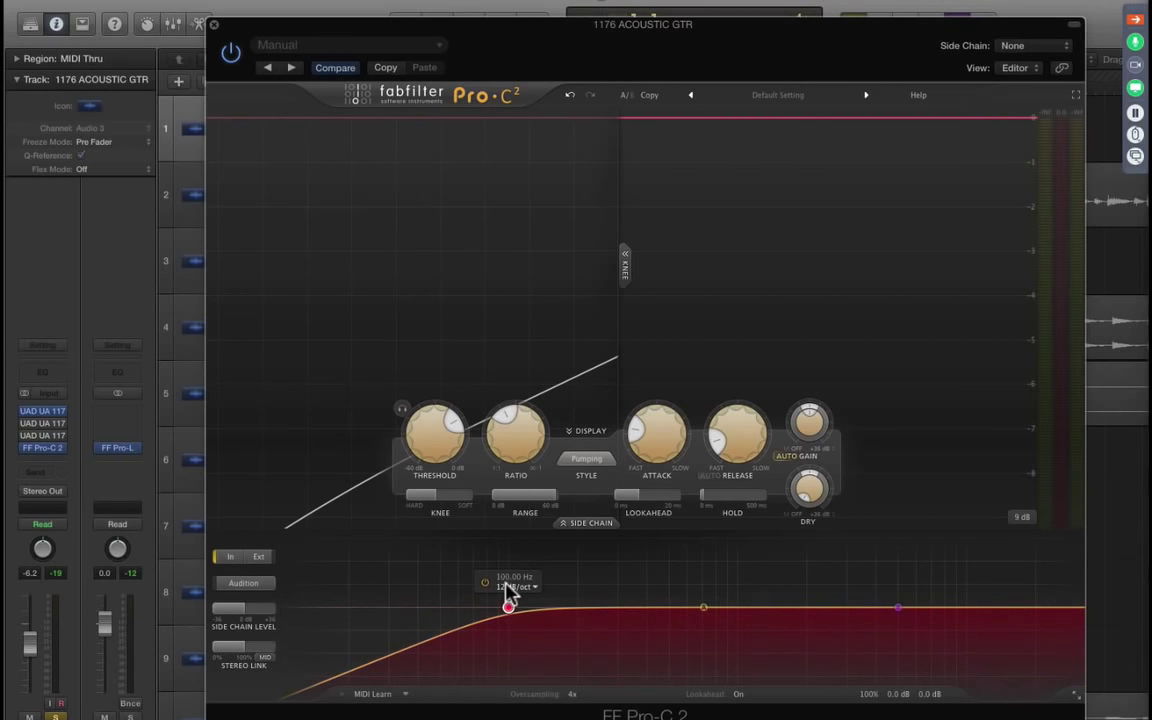
Step: Try slopes of 48 and 96 dB/oct on the side chain's low-cut filter, and return it to 12 dB/oct
{"action": "left_click", "coordinate": [507, 587]}
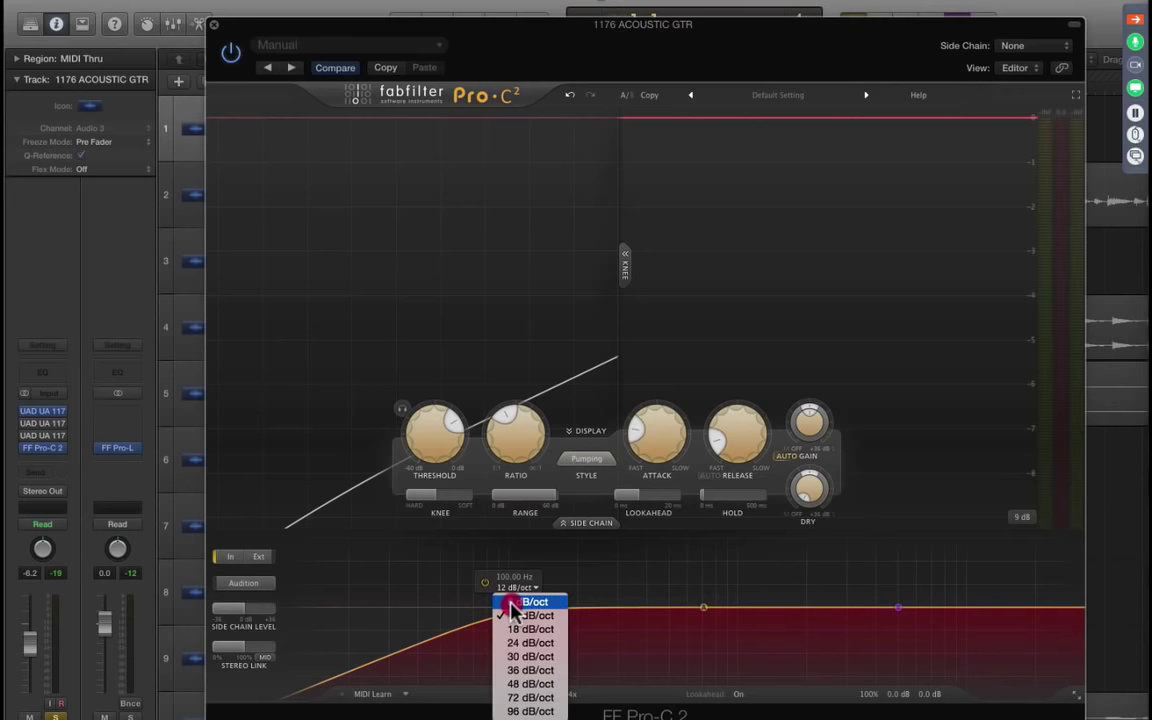
{"action": "left_click", "coordinate": [512, 684]}
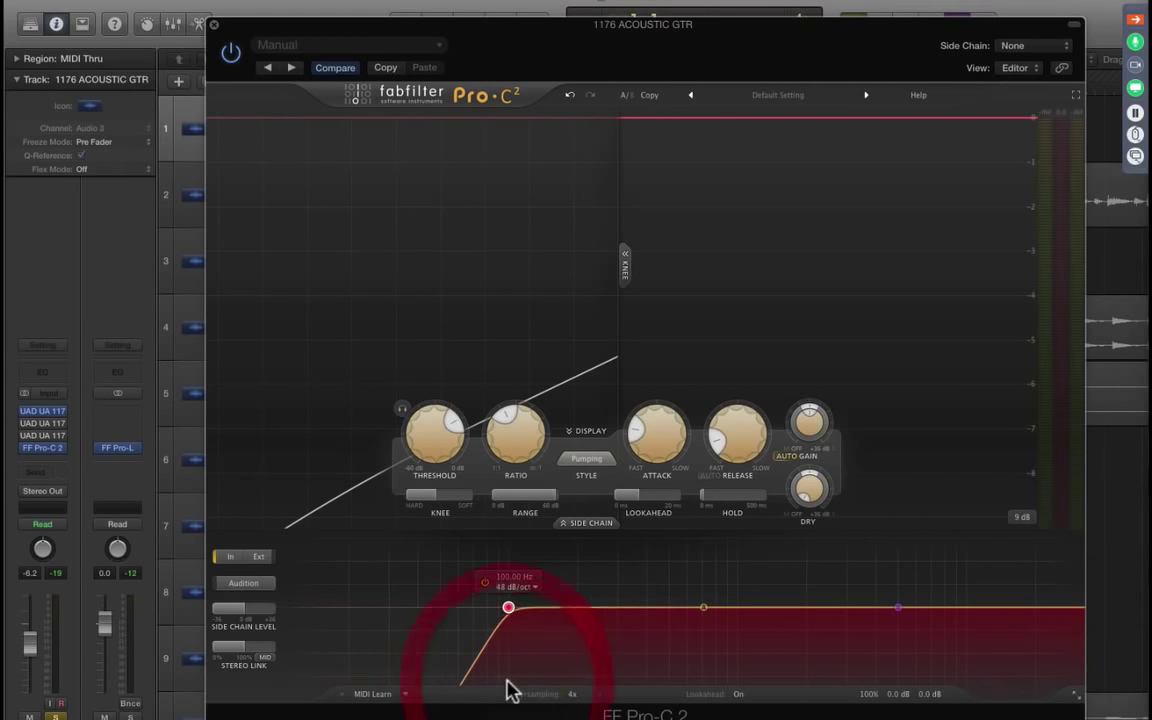
{"action": "left_click", "coordinate": [510, 587]}
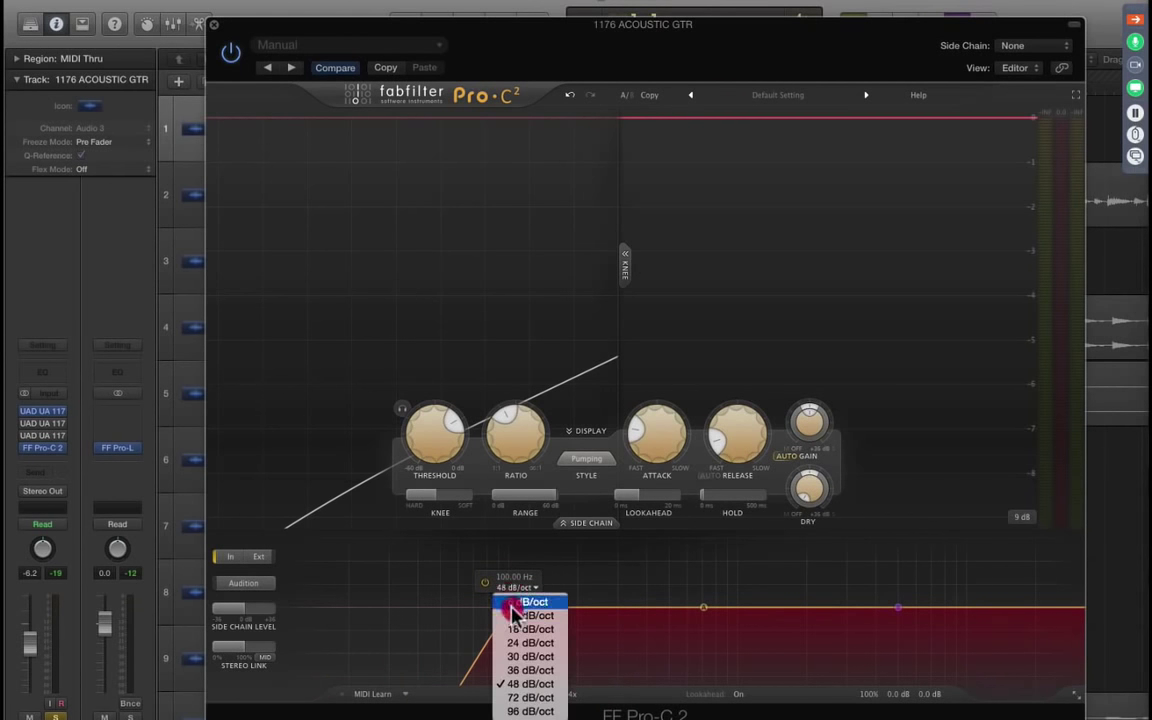
{"action": "left_click", "coordinate": [513, 709]}
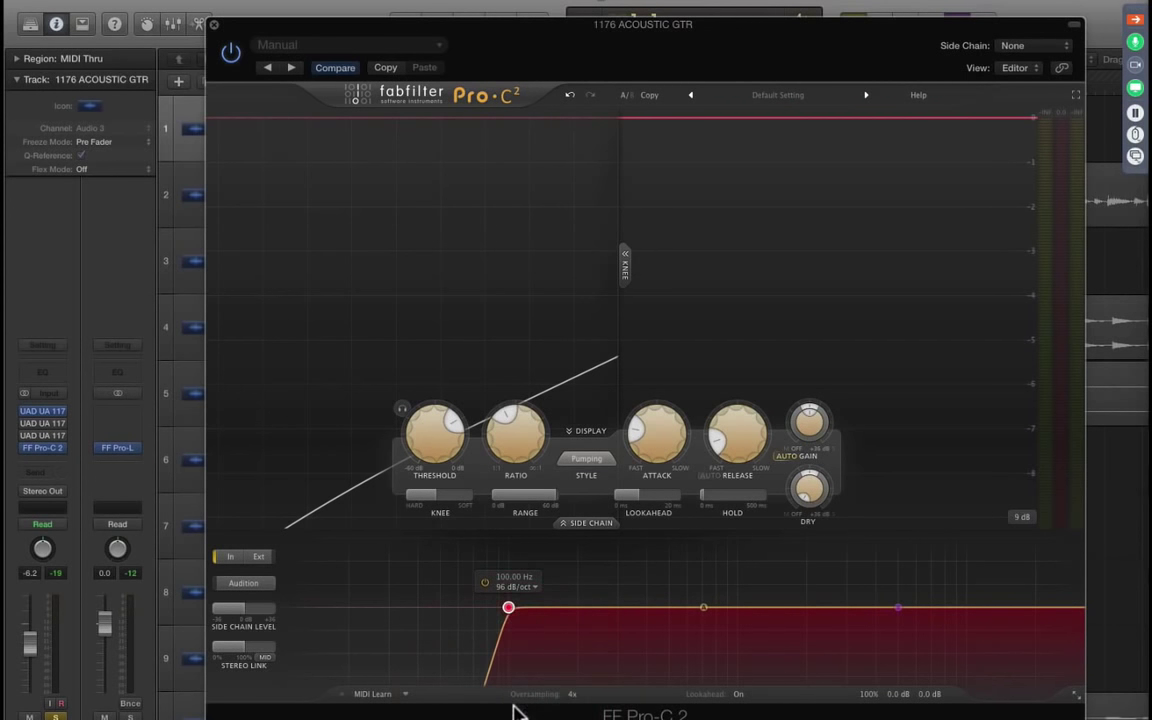
{"action": "left_click", "coordinate": [512, 588]}
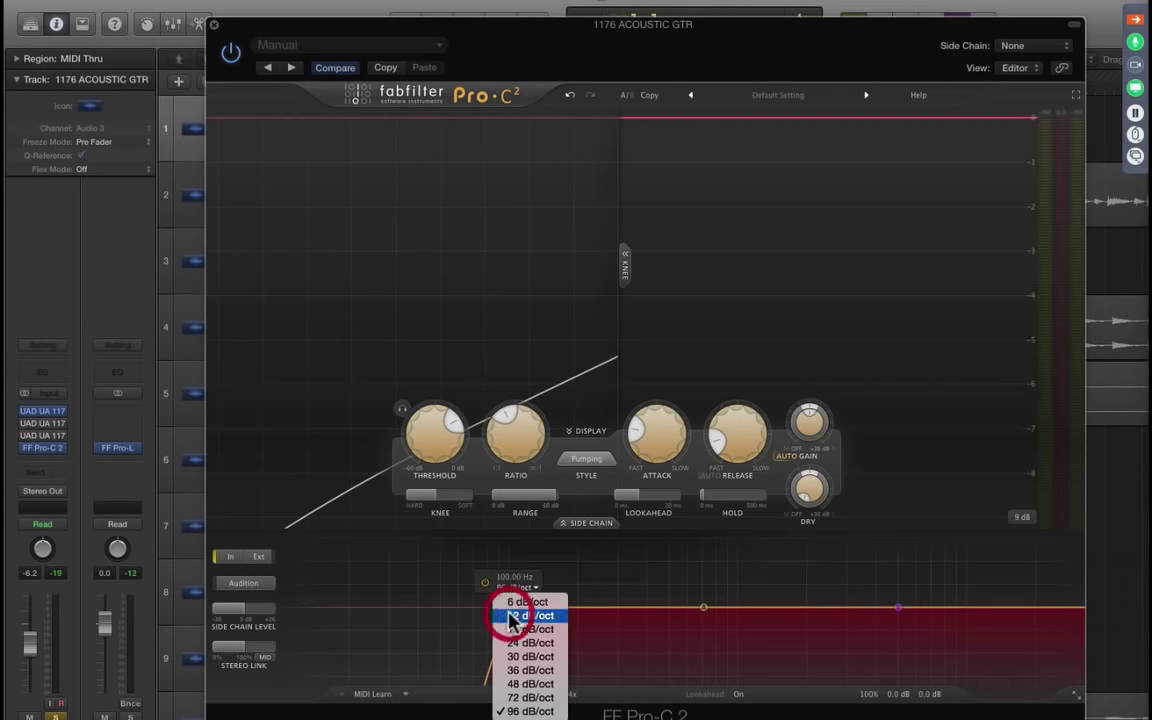
{"action": "left_click", "coordinate": [512, 616]}
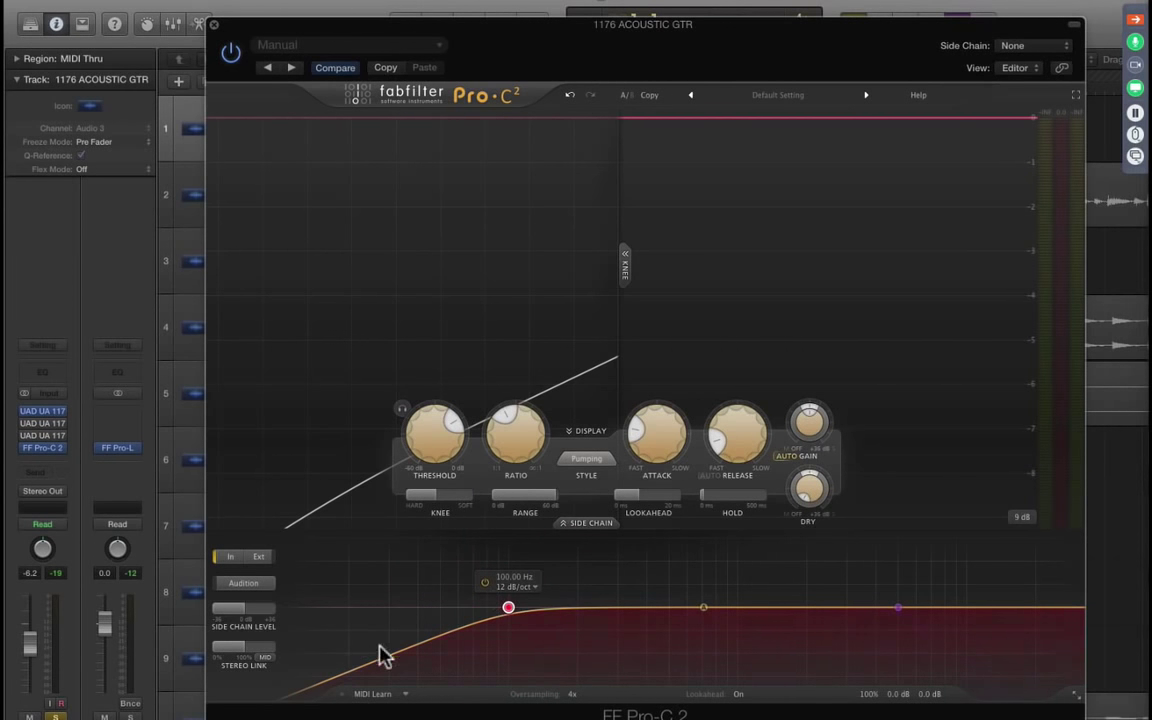
Step: Turn on the side chain's middle bell band without automatic mode, sweep it across the spectrum, and place it at about 998 Hz and +11.14 dB
{"action": "left_click", "coordinate": [681, 576]}
{"action": "left_click", "coordinate": [701, 606]}
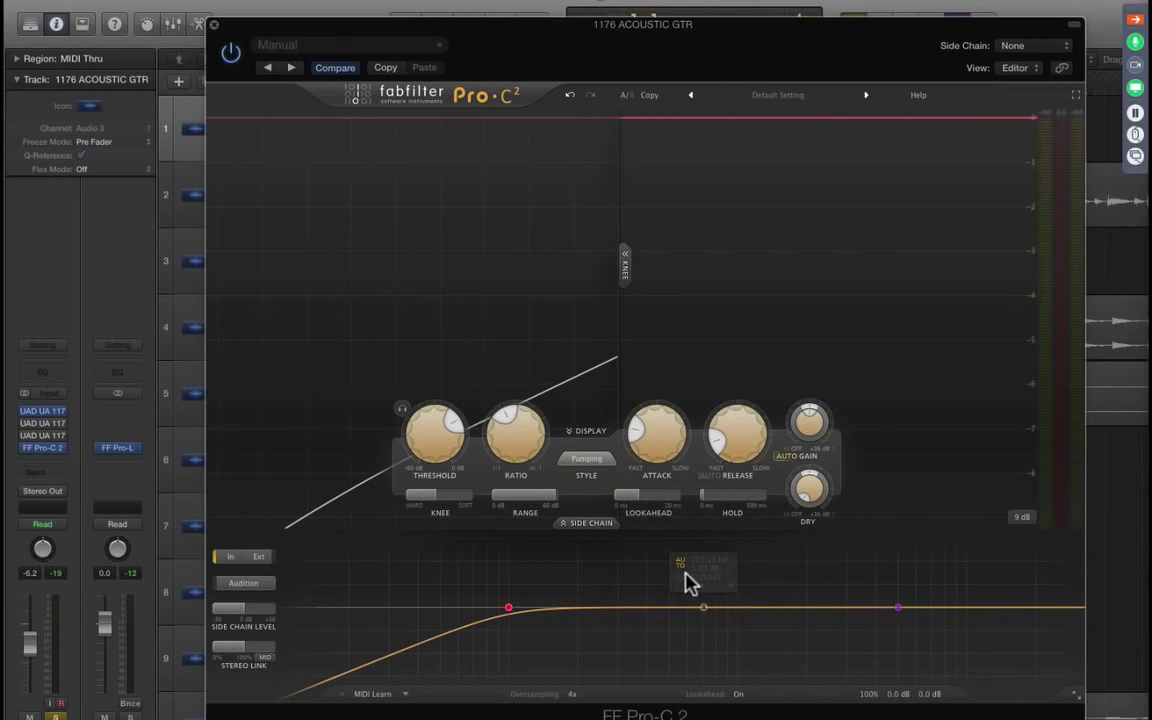
{"action": "left_click", "coordinate": [684, 573]}
{"action": "left_click", "coordinate": [680, 564]}
{"action": "left_click_drag", "start_coordinate": [703, 606], "coordinate": [705, 579]}
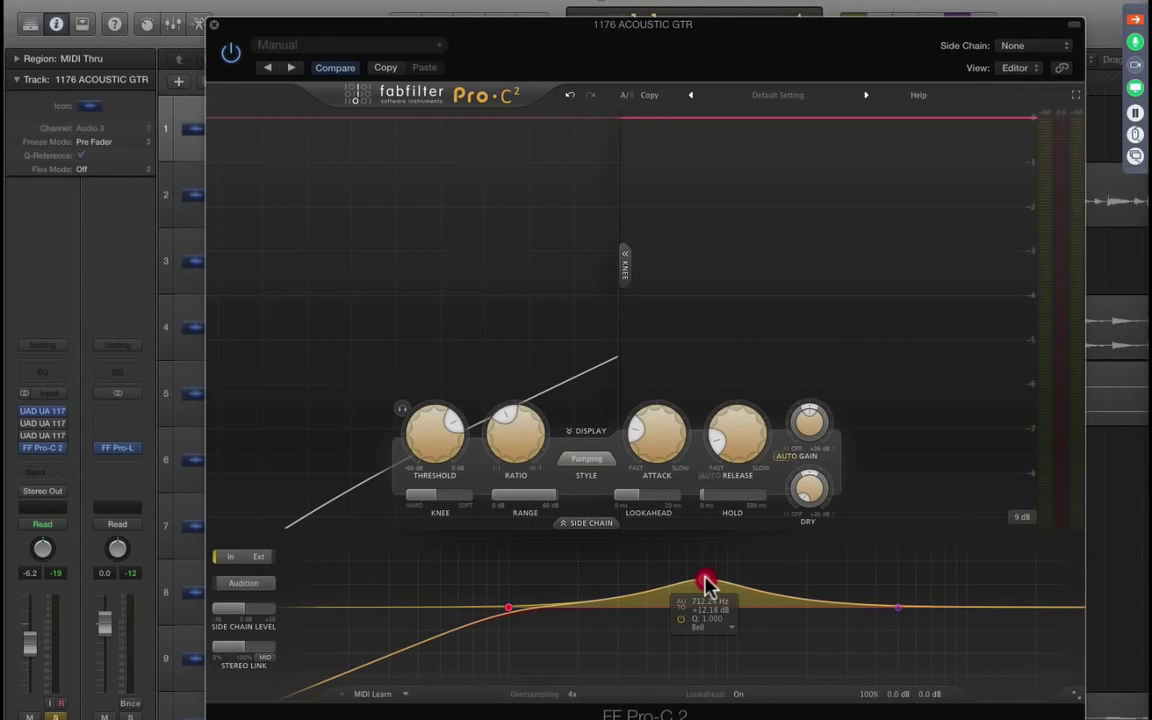
{"action": "left_click_drag", "start_coordinate": [706, 583], "coordinate": [764, 591]}
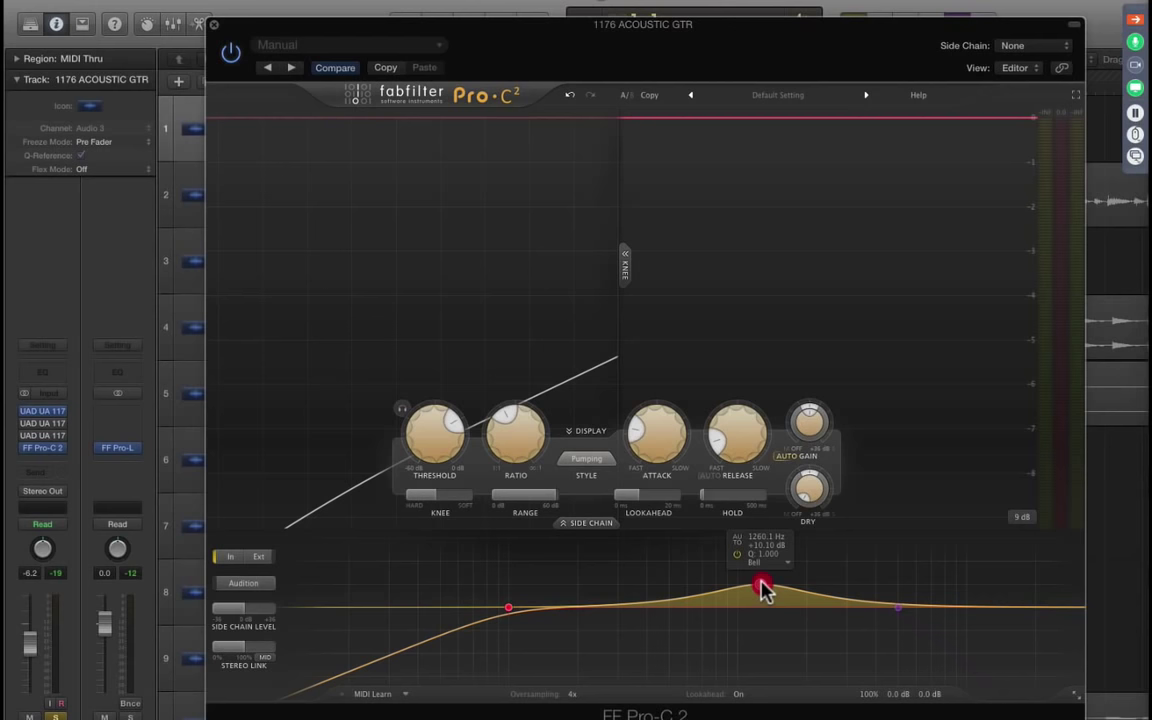
{"action": "left_click_drag", "start_coordinate": [762, 589], "coordinate": [901, 578]}
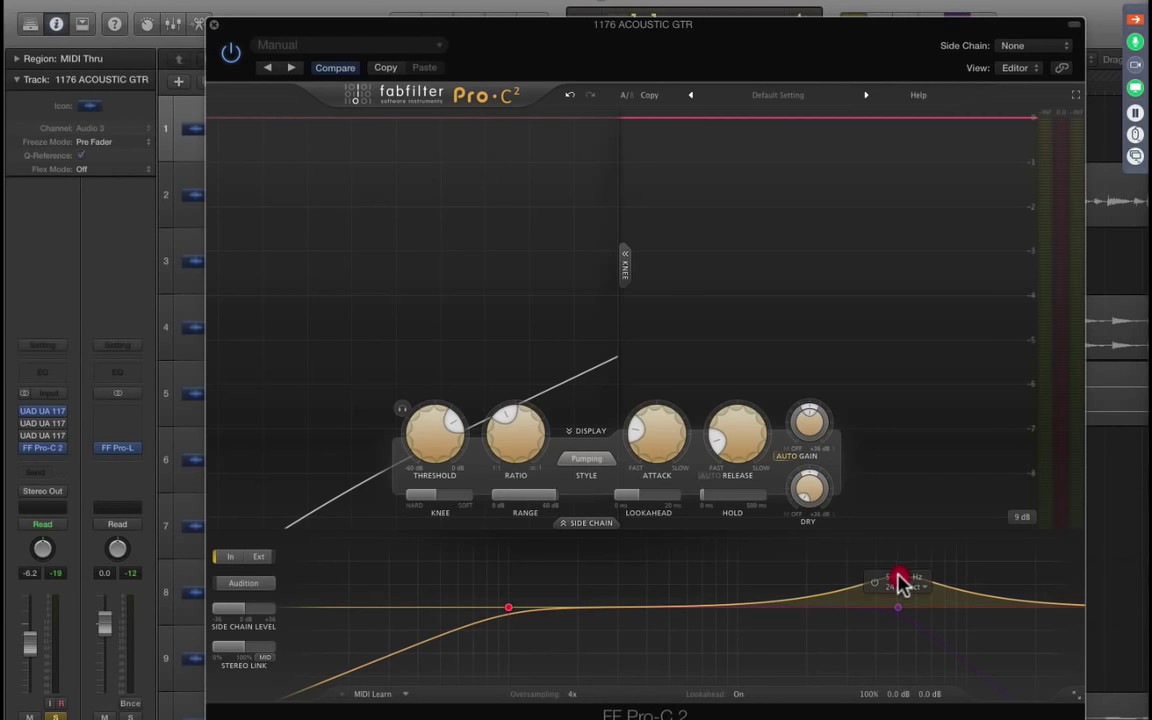
{"action": "left_click_drag", "start_coordinate": [900, 582], "coordinate": [737, 583]}
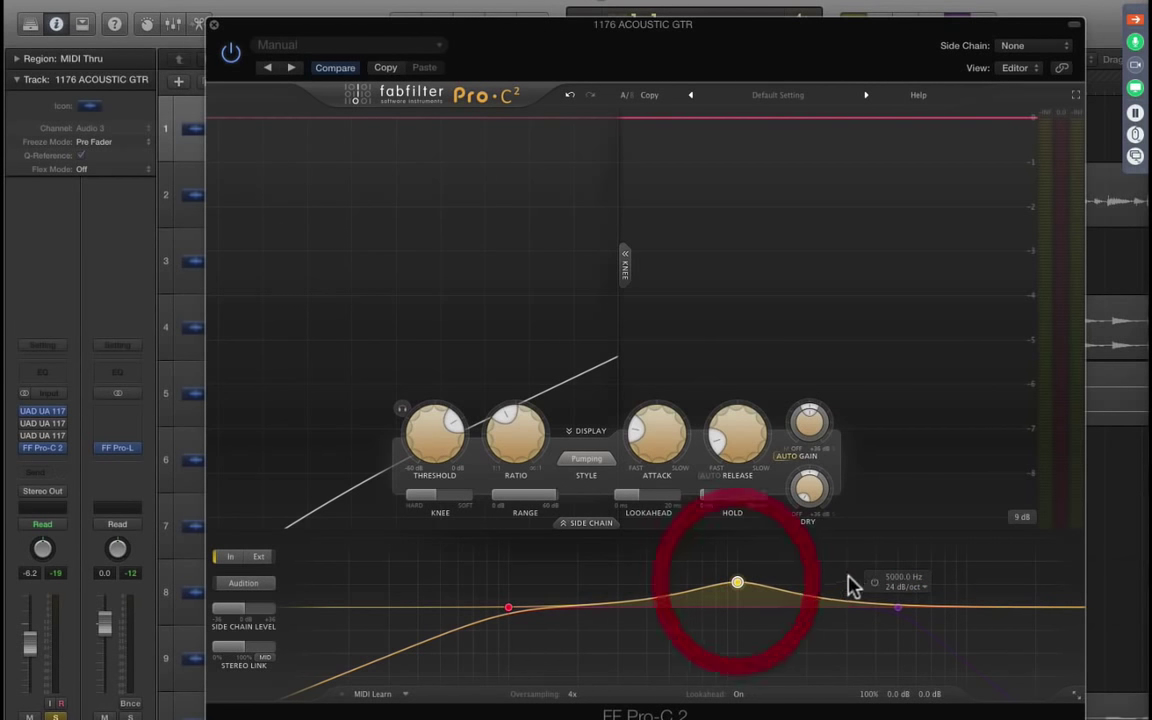
Step: Reset the side chain's middle bell band to automatic, and try the 5000 Hz high-cut filter on and off
{"action": "left_click", "coordinate": [874, 582]}
{"action": "left_click", "coordinate": [874, 582]}
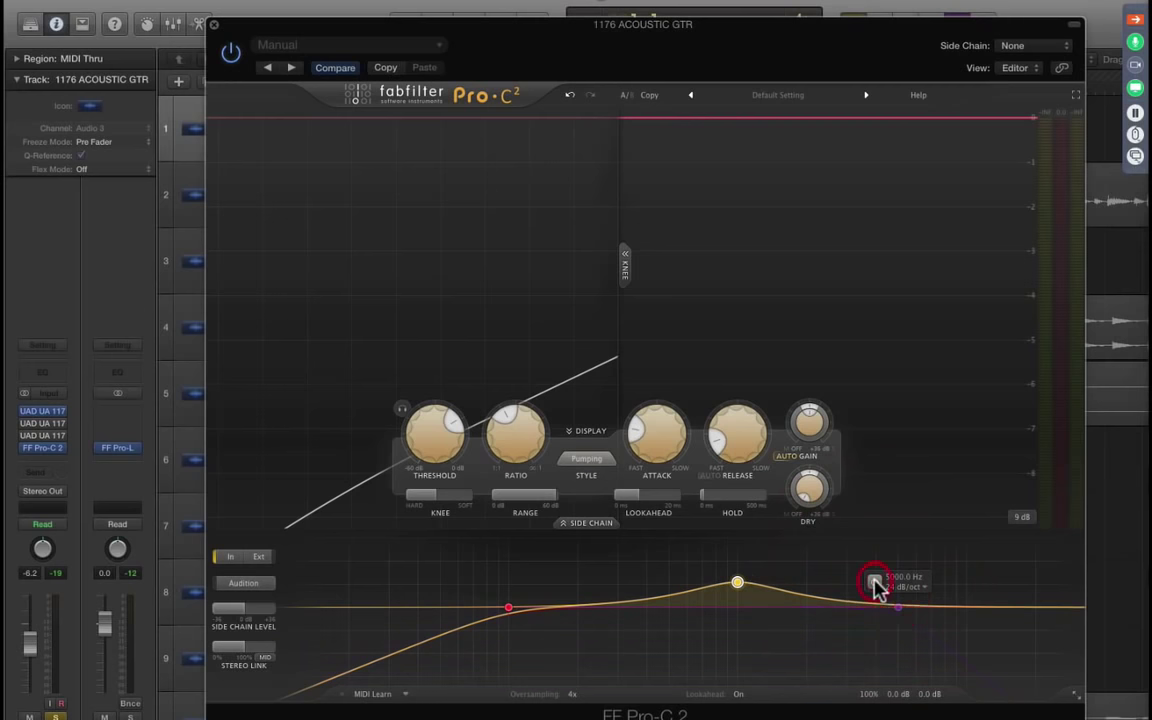
{"action": "left_click", "coordinate": [714, 551]}
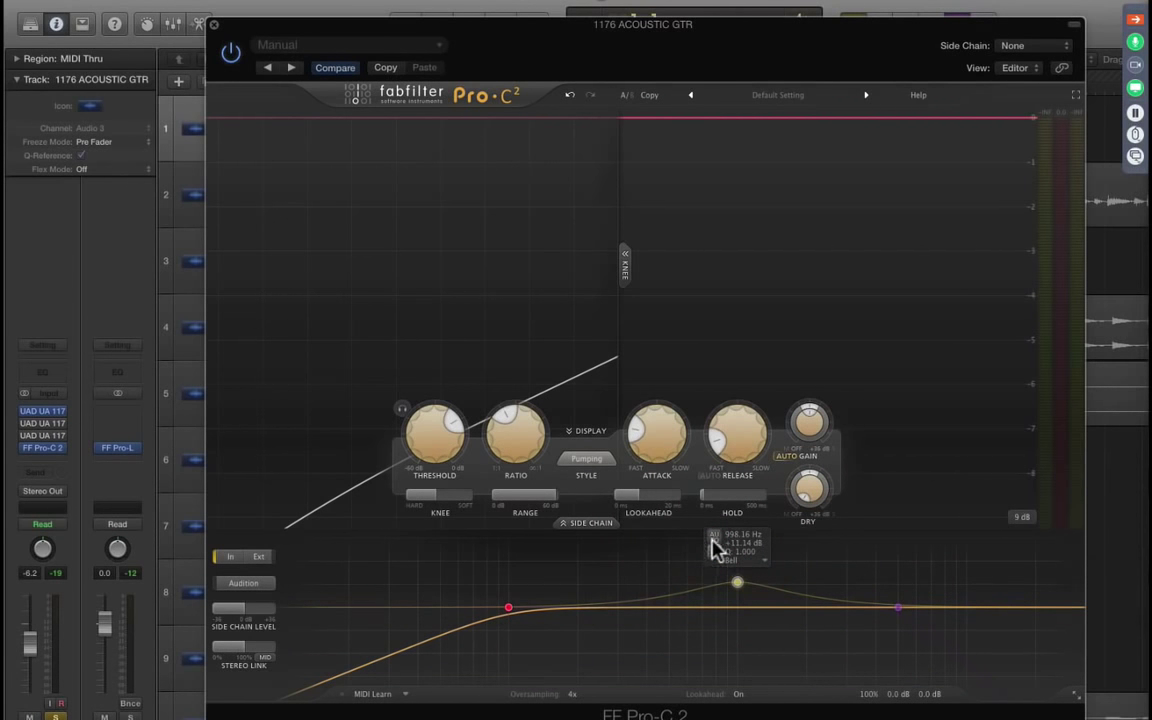
{"action": "left_click", "coordinate": [714, 550]}
{"action": "mouse_move", "coordinate": [509, 611]}
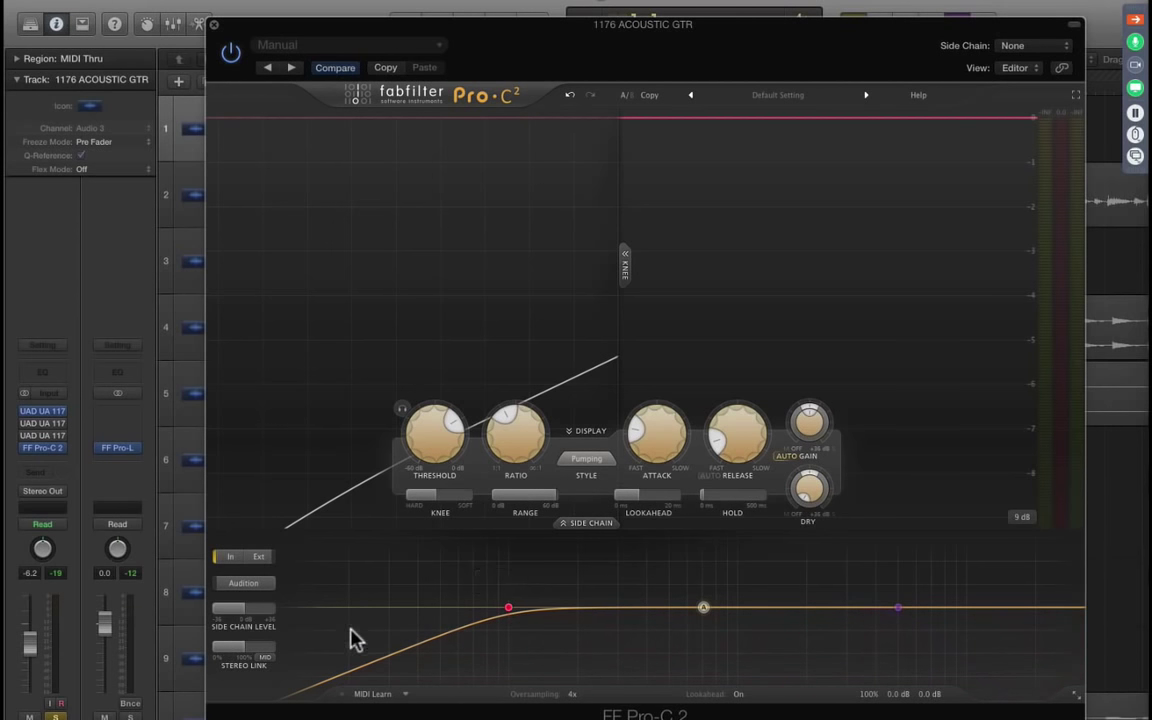
{"action": "left_click", "coordinate": [898, 607]}
{"action": "left_click", "coordinate": [874, 582]}
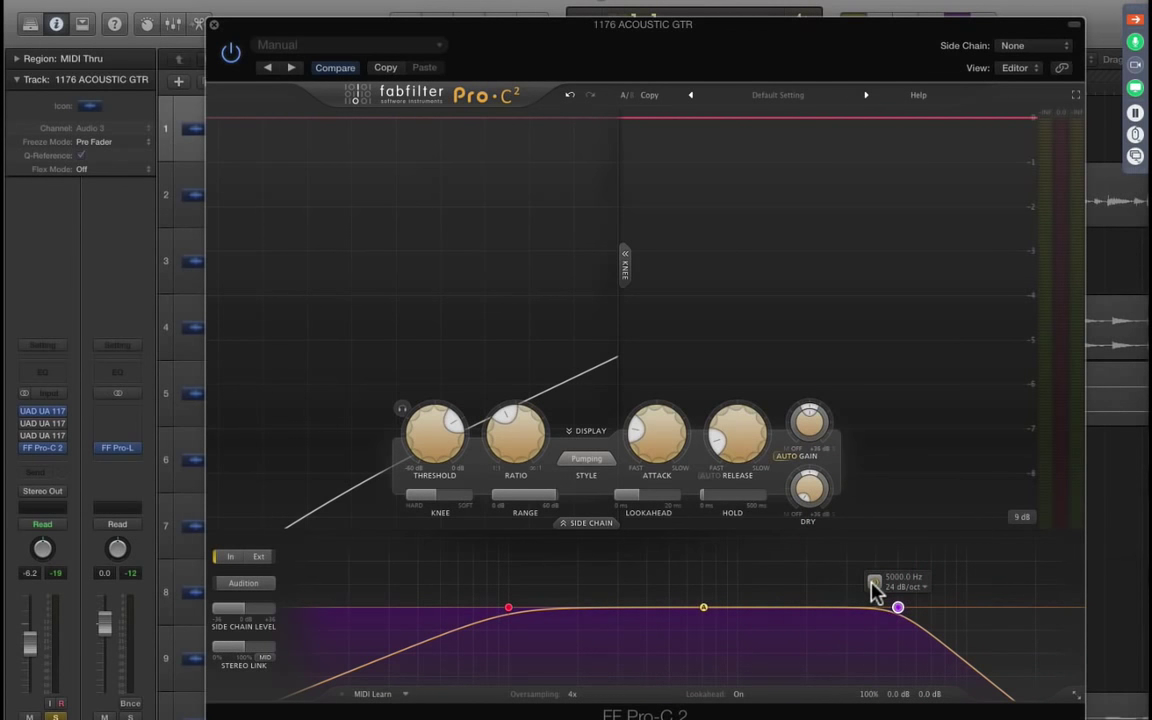
{"action": "left_click", "coordinate": [872, 584]}
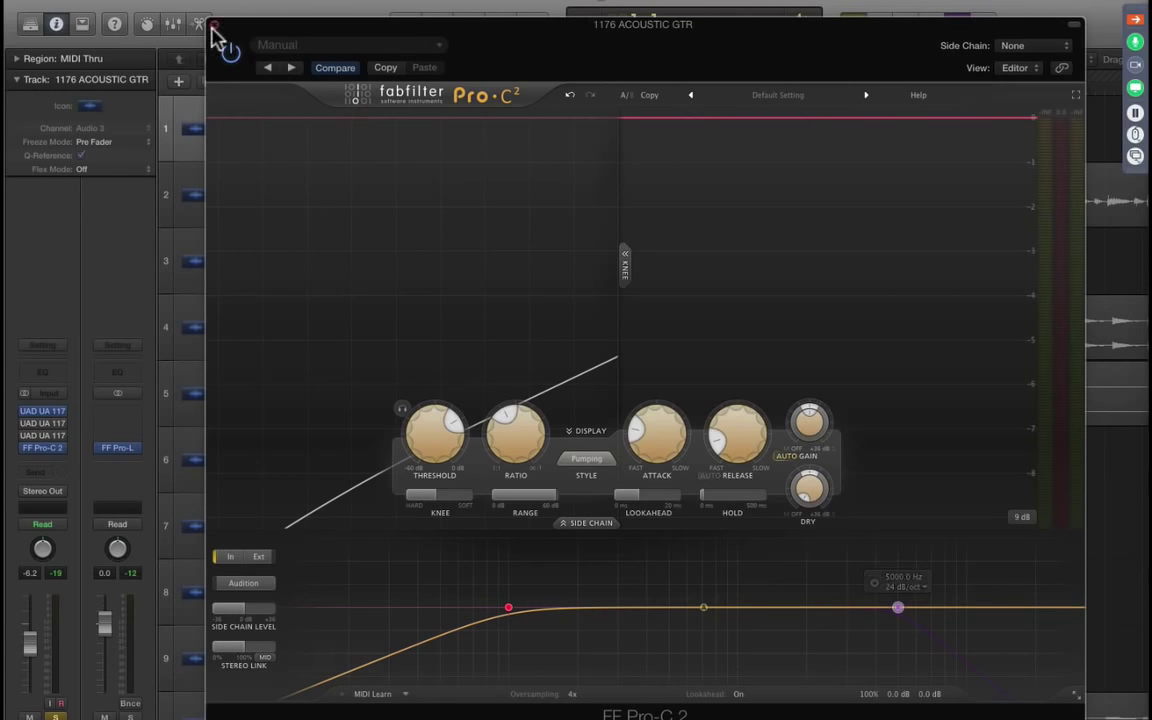
Step: Step through two saved compressor presets, view the host's preset list, and load the Default Setting preset
{"action": "left_click", "coordinate": [291, 68]}
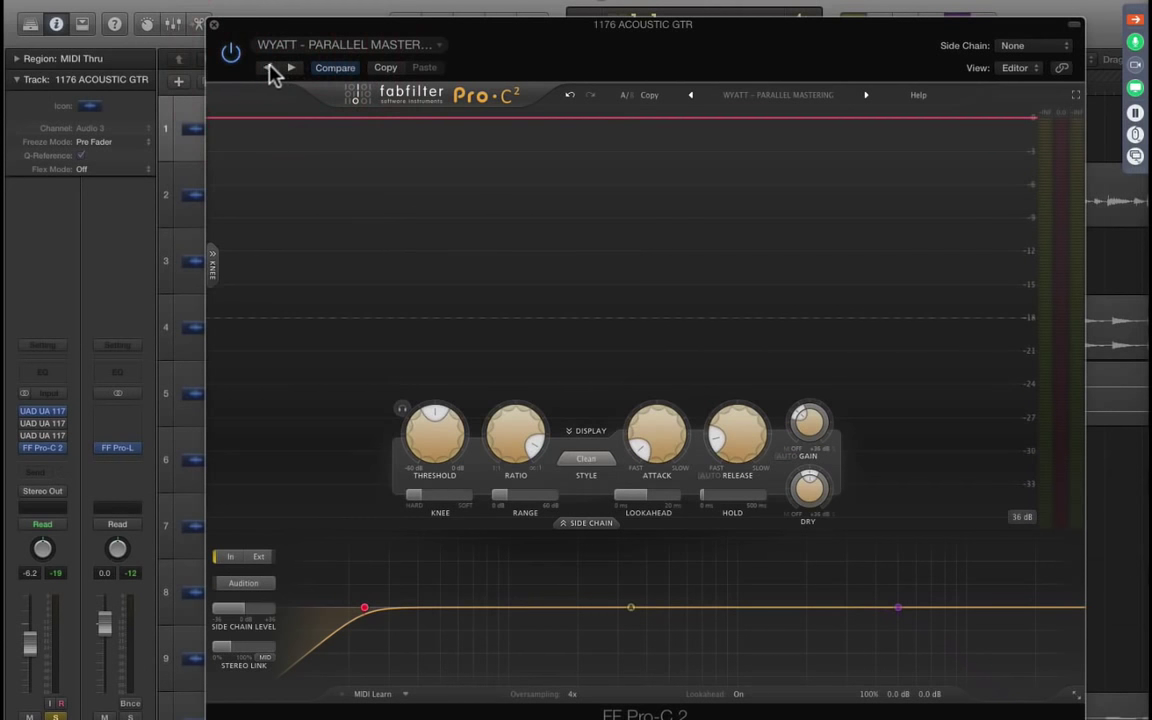
{"action": "left_click", "coordinate": [264, 67]}
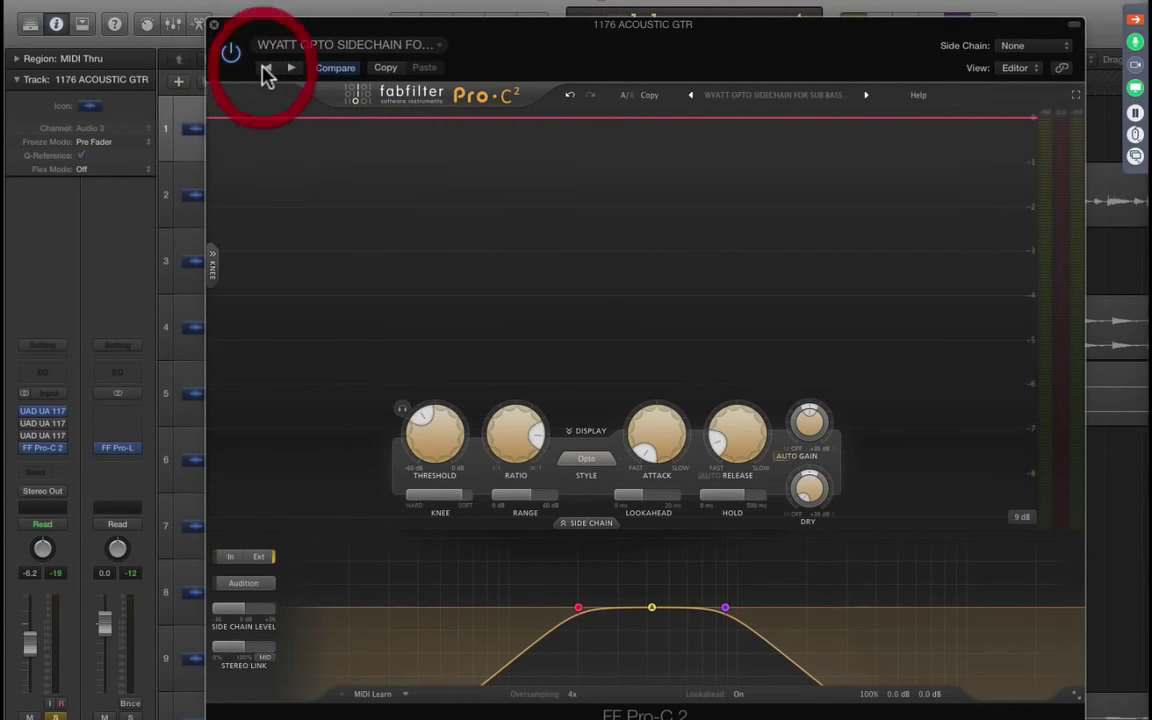
{"action": "left_click", "coordinate": [378, 53]}
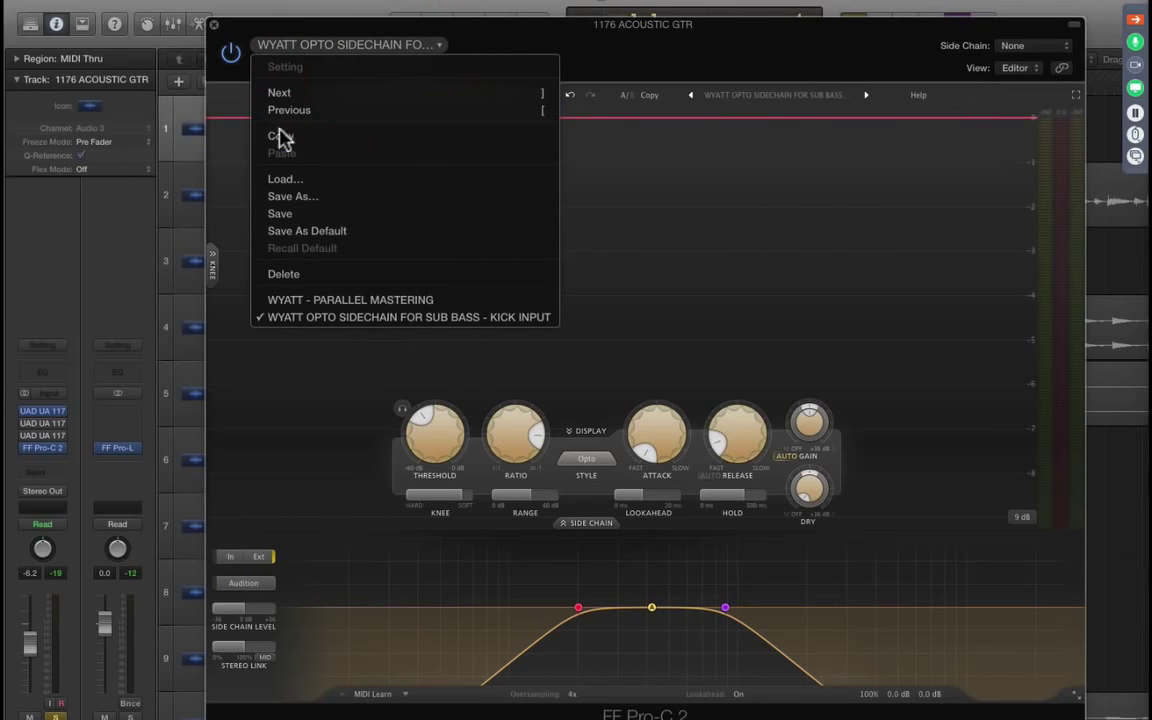
{"action": "left_click", "coordinate": [222, 165]}
{"action": "left_click", "coordinate": [733, 96]}
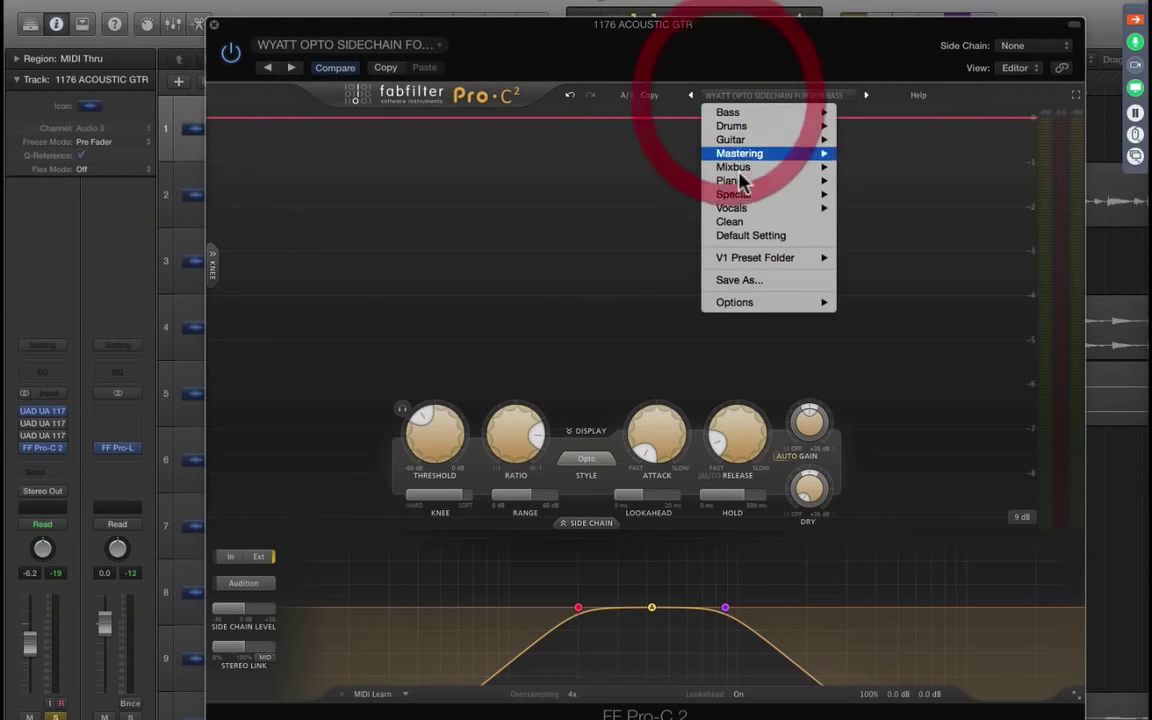
{"action": "left_click", "coordinate": [752, 238]}
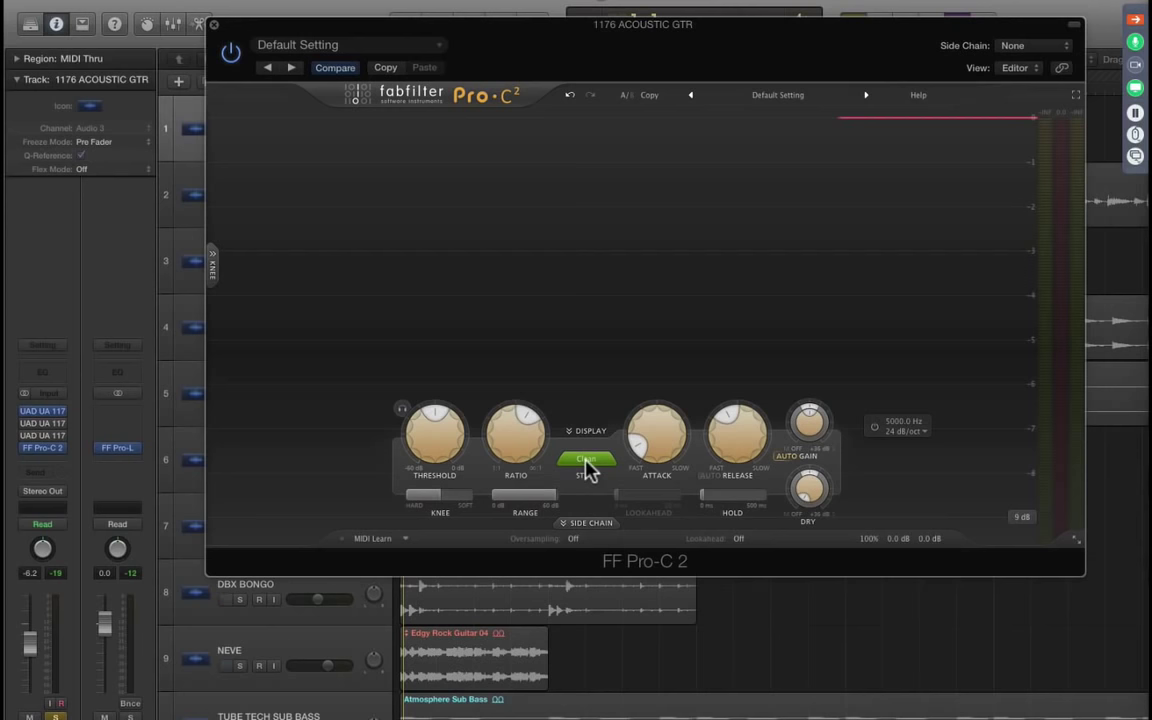
Step: Try the Classic, Opto and Vocal compression styles in turn
{"action": "left_click", "coordinate": [586, 462]}
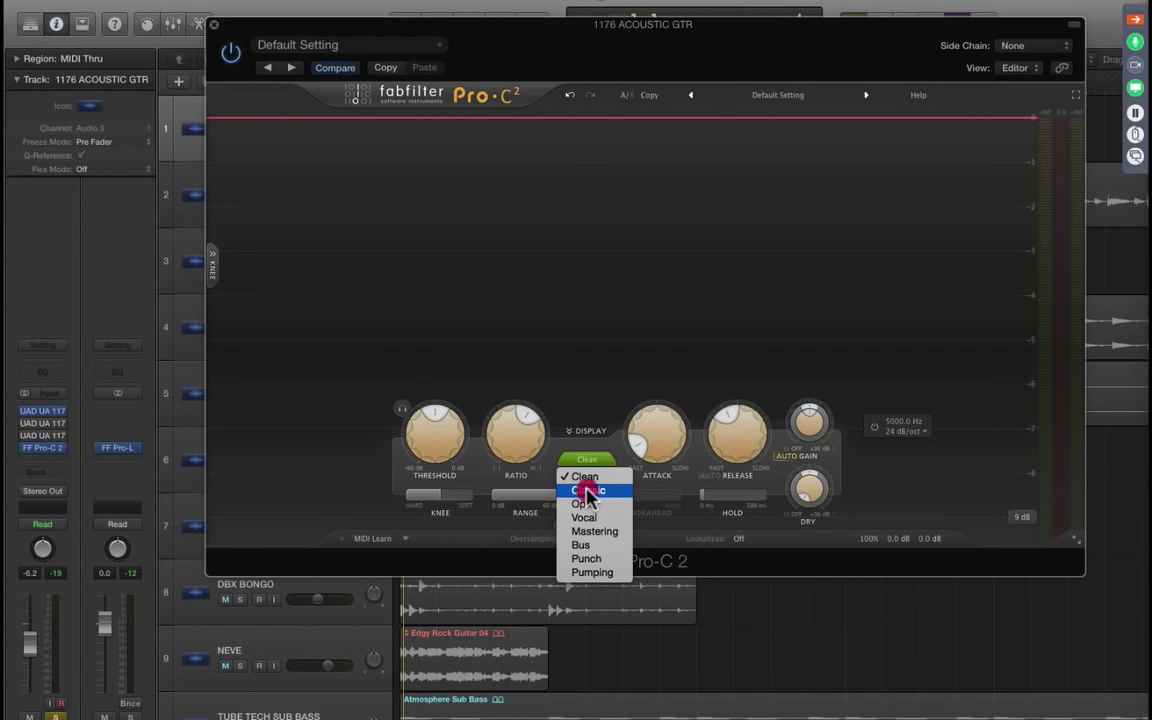
{"action": "left_click", "coordinate": [588, 491]}
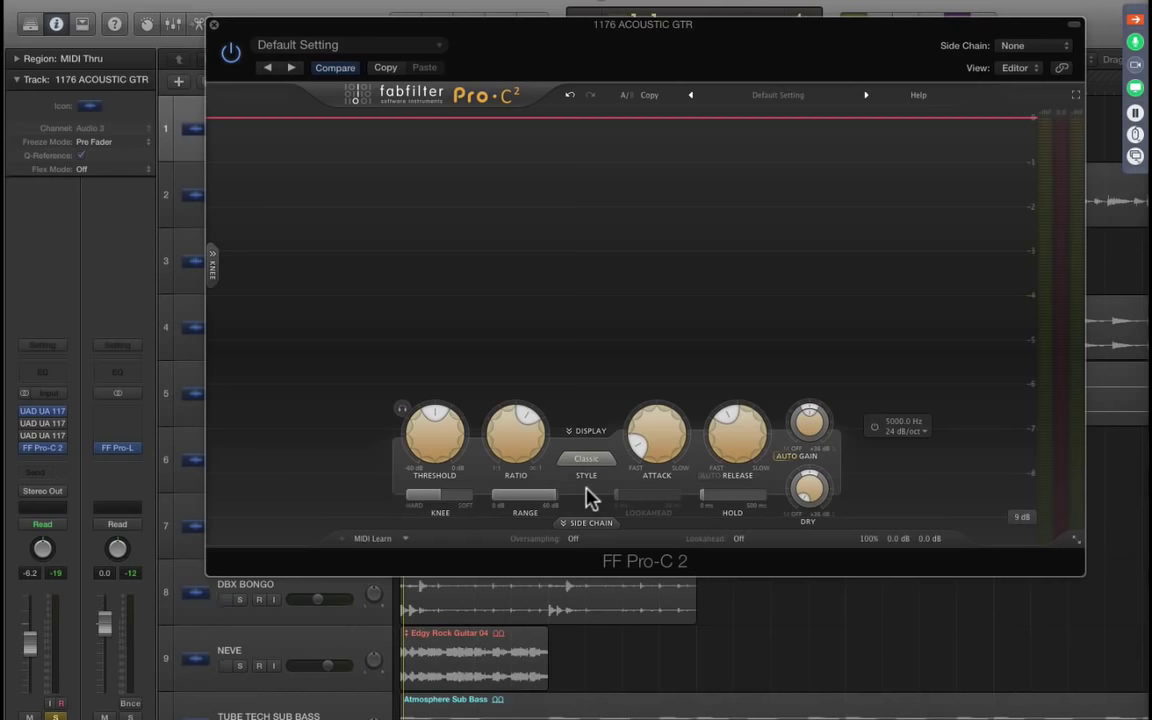
{"action": "left_click", "coordinate": [586, 460]}
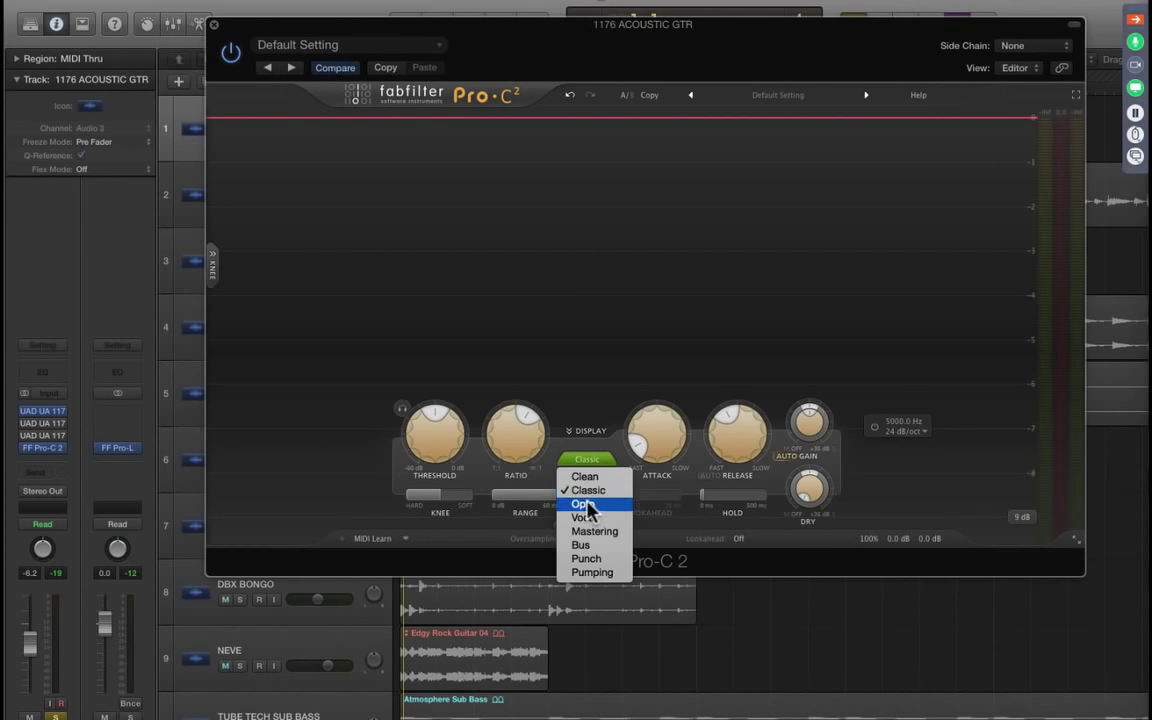
{"action": "left_click", "coordinate": [588, 505]}
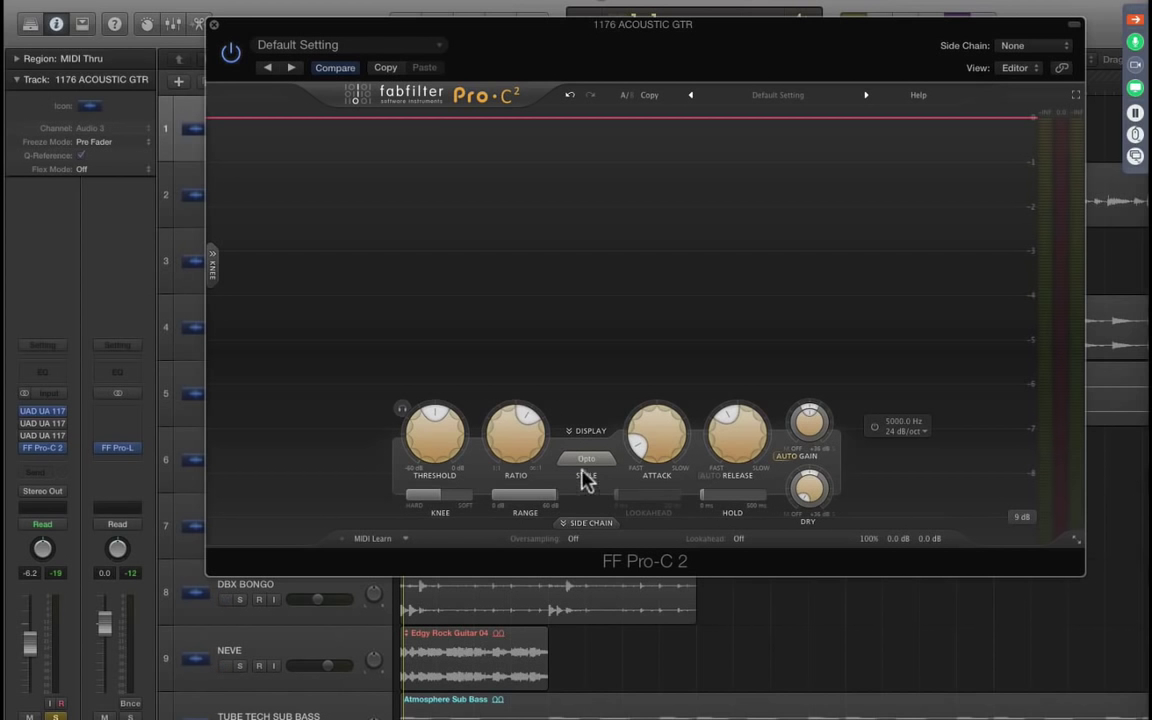
{"action": "left_click", "coordinate": [568, 464]}
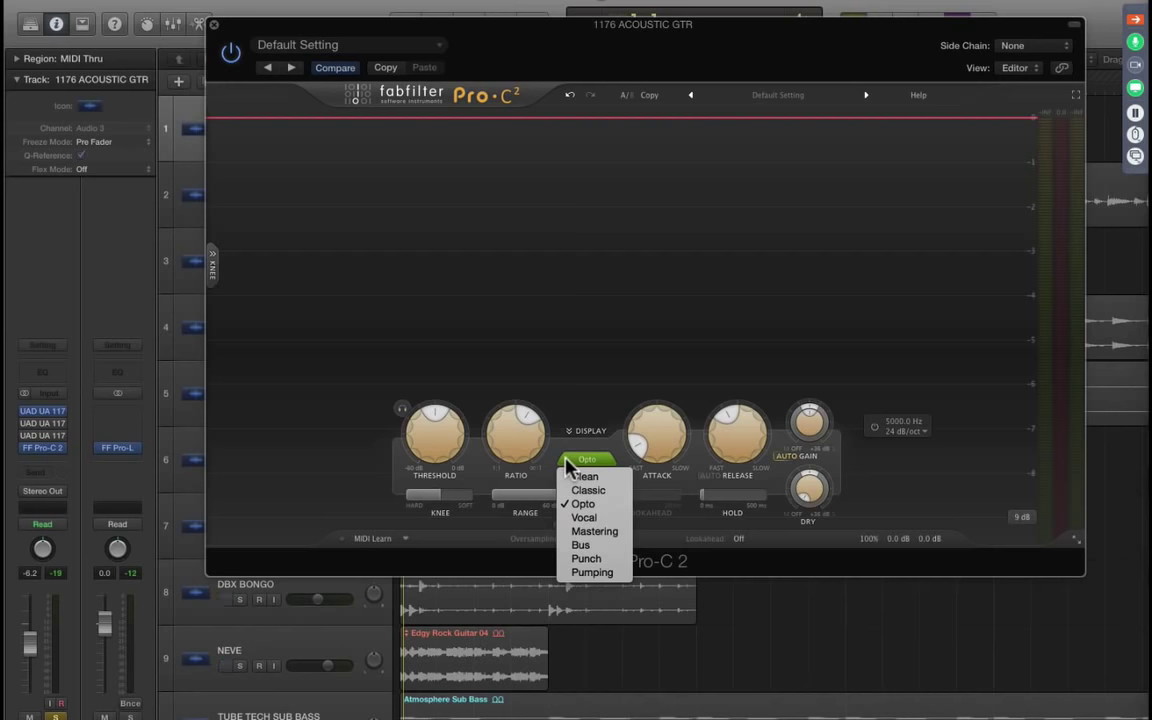
{"action": "left_click", "coordinate": [574, 521]}
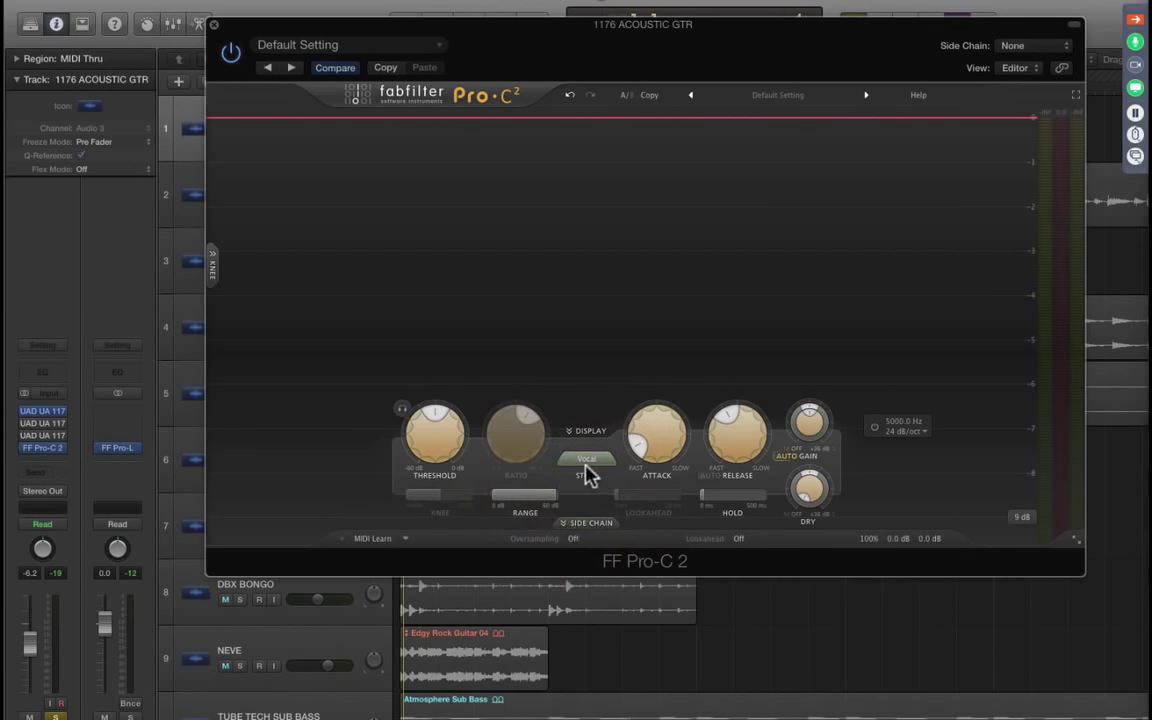
{"action": "left_click", "coordinate": [507, 434]}
Step: Try the Mastering, Bus and Punch compression styles in turn
{"action": "left_click", "coordinate": [582, 464]}
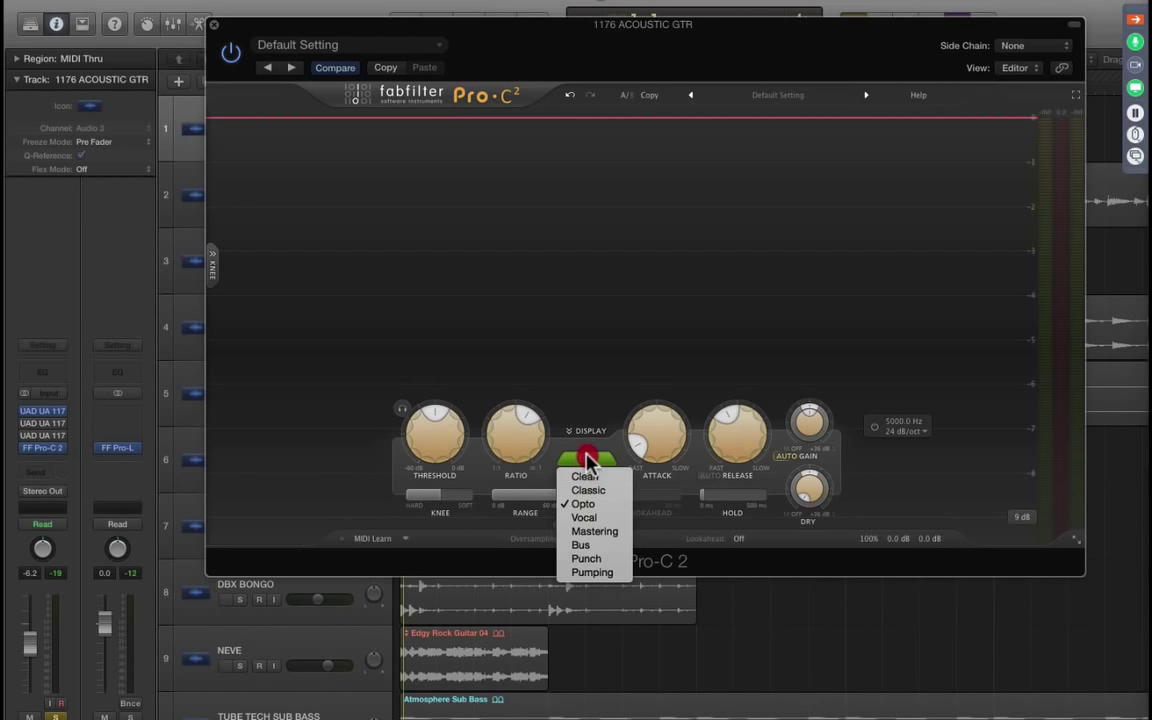
{"action": "left_click", "coordinate": [579, 536]}
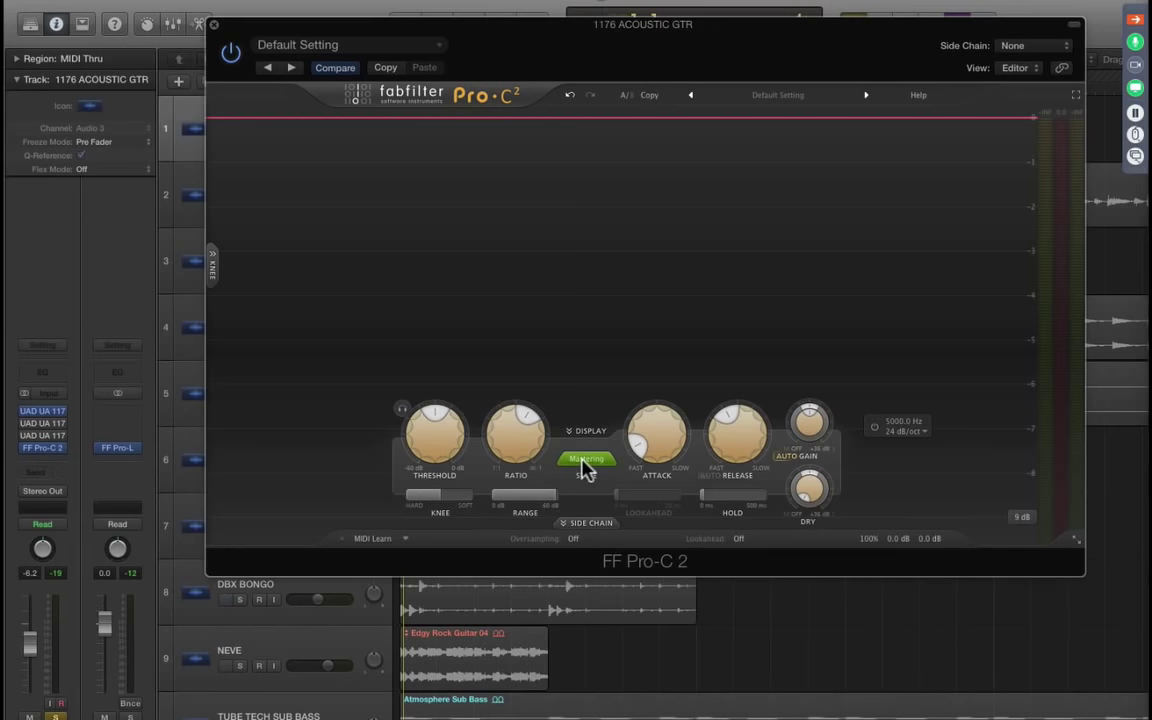
{"action": "left_click", "coordinate": [585, 462]}
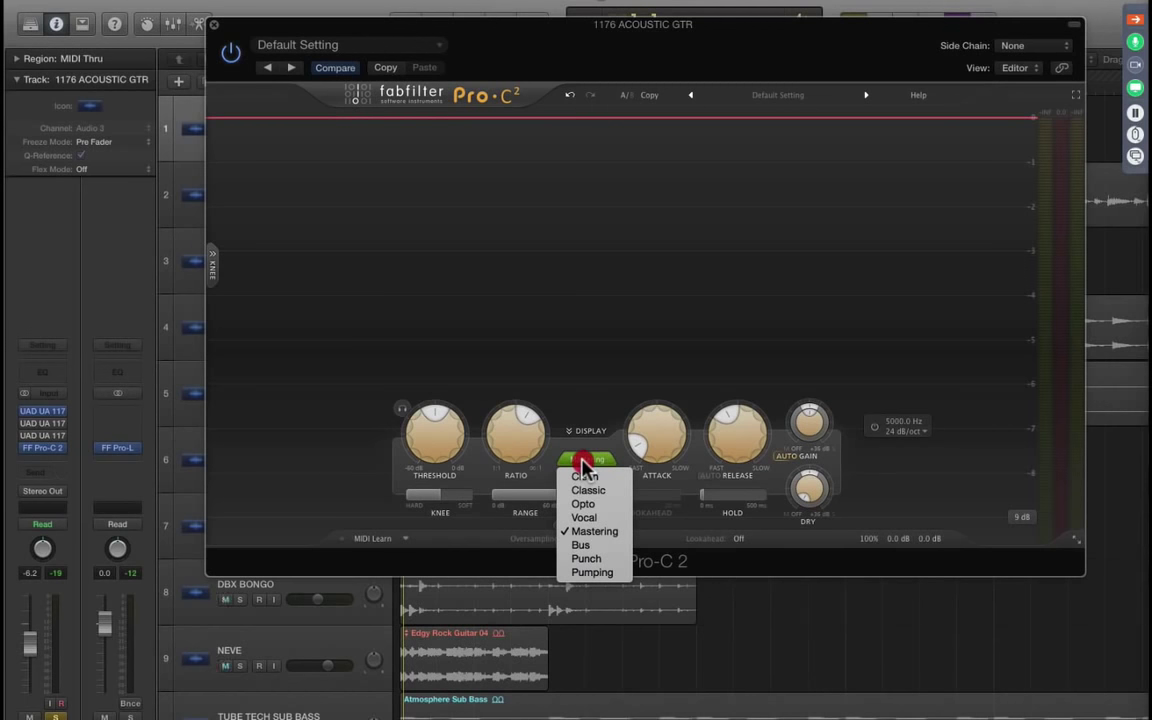
{"action": "left_click", "coordinate": [587, 549]}
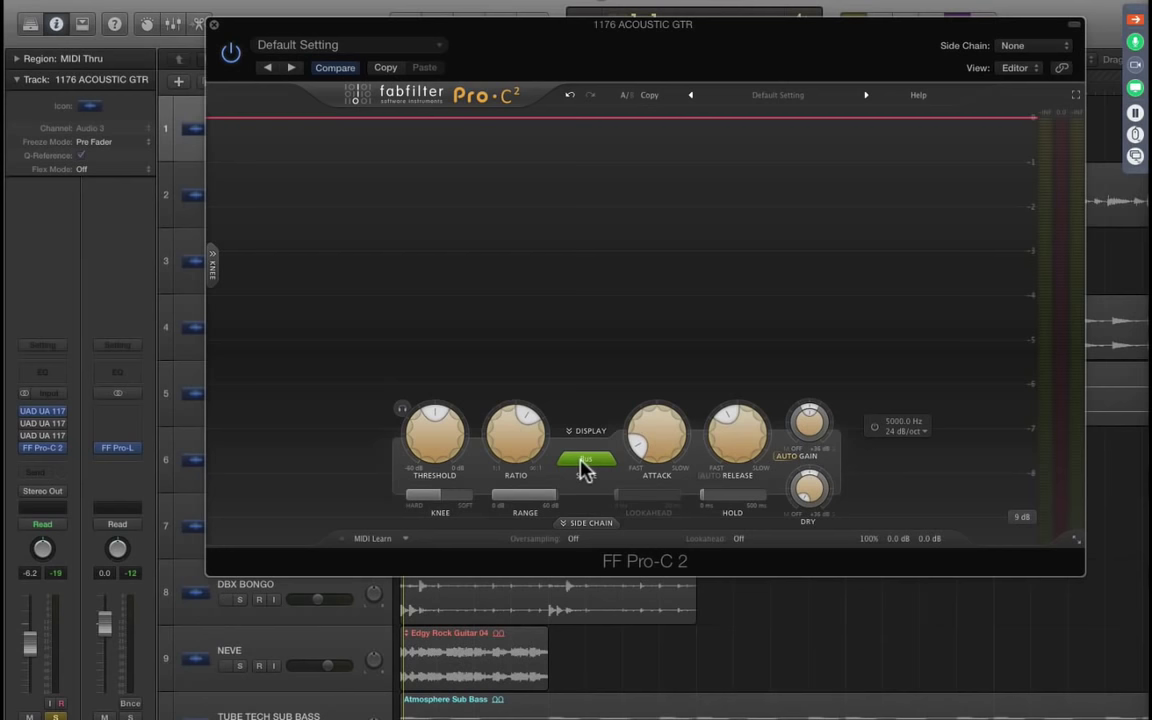
{"action": "left_click", "coordinate": [585, 465]}
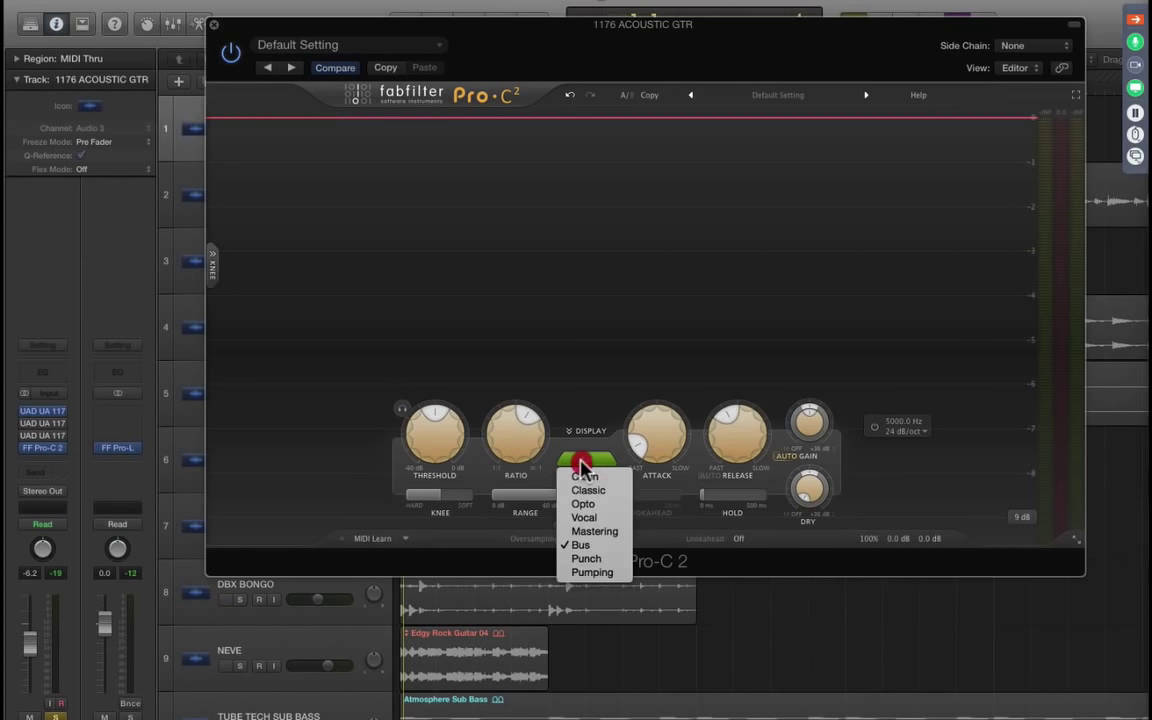
{"action": "left_click", "coordinate": [588, 563]}
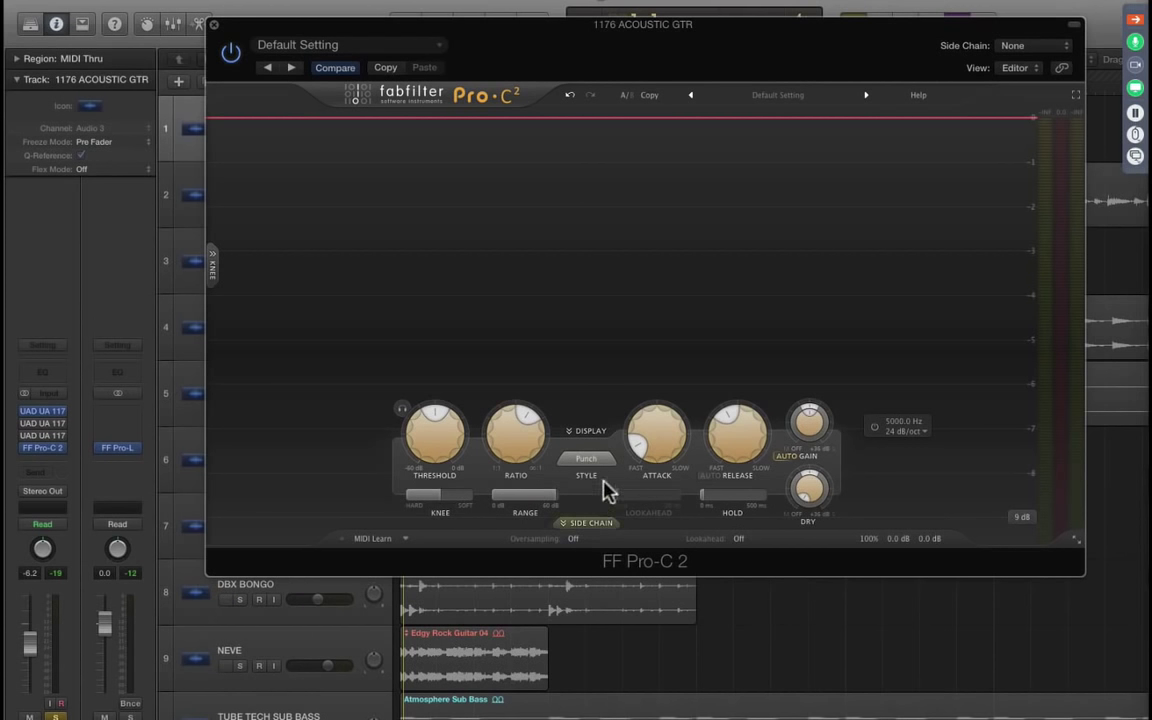
Step: Set the compression style to Pumping, review the list of styles, and close the compressor window
{"action": "left_click", "coordinate": [587, 458]}
{"action": "left_click", "coordinate": [589, 461]}
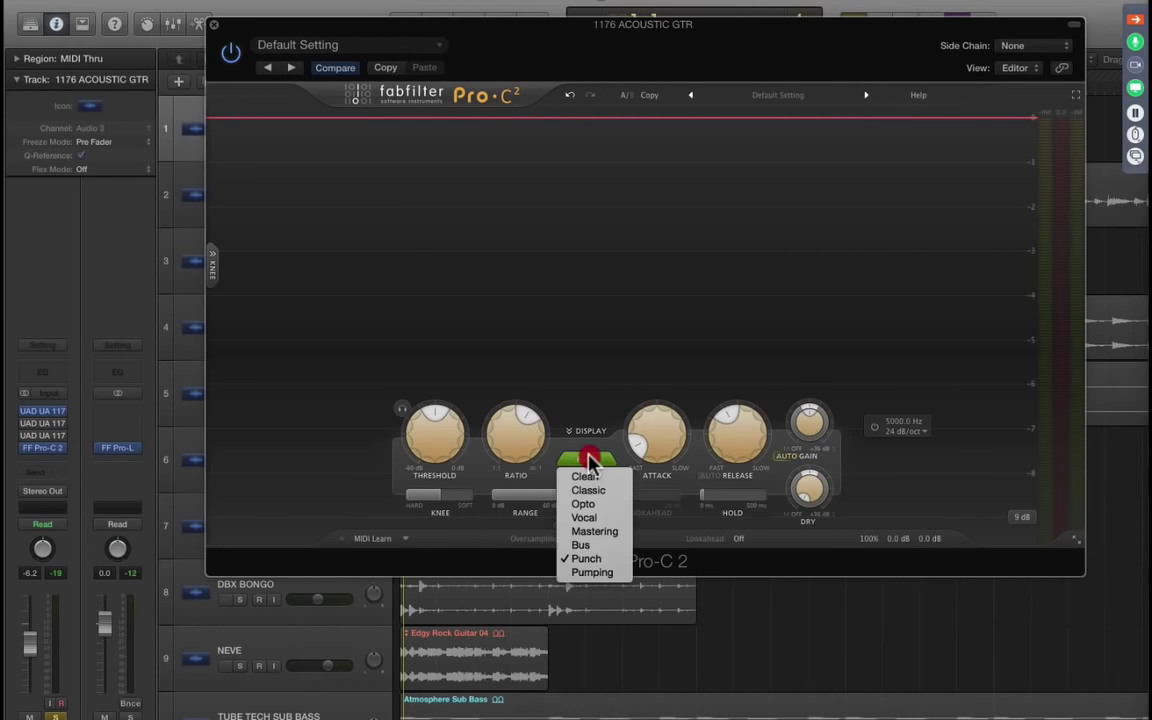
{"action": "left_click", "coordinate": [591, 579]}
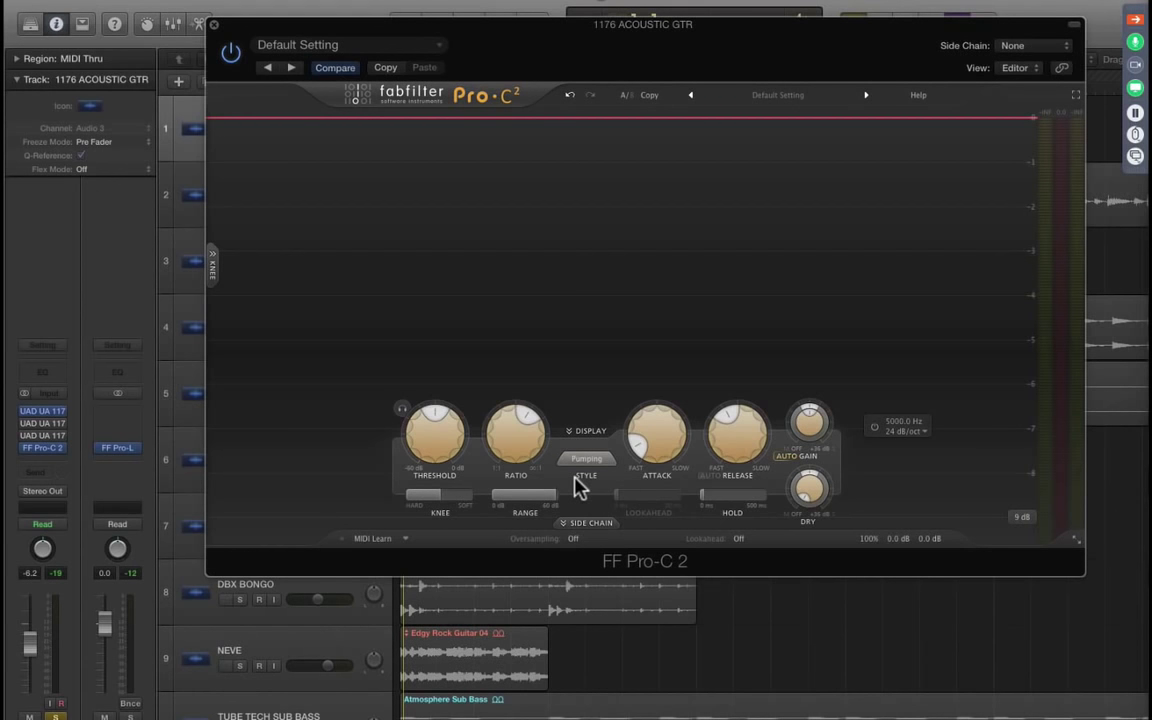
{"action": "left_click", "coordinate": [572, 462]}
{"action": "left_click", "coordinate": [575, 468]}
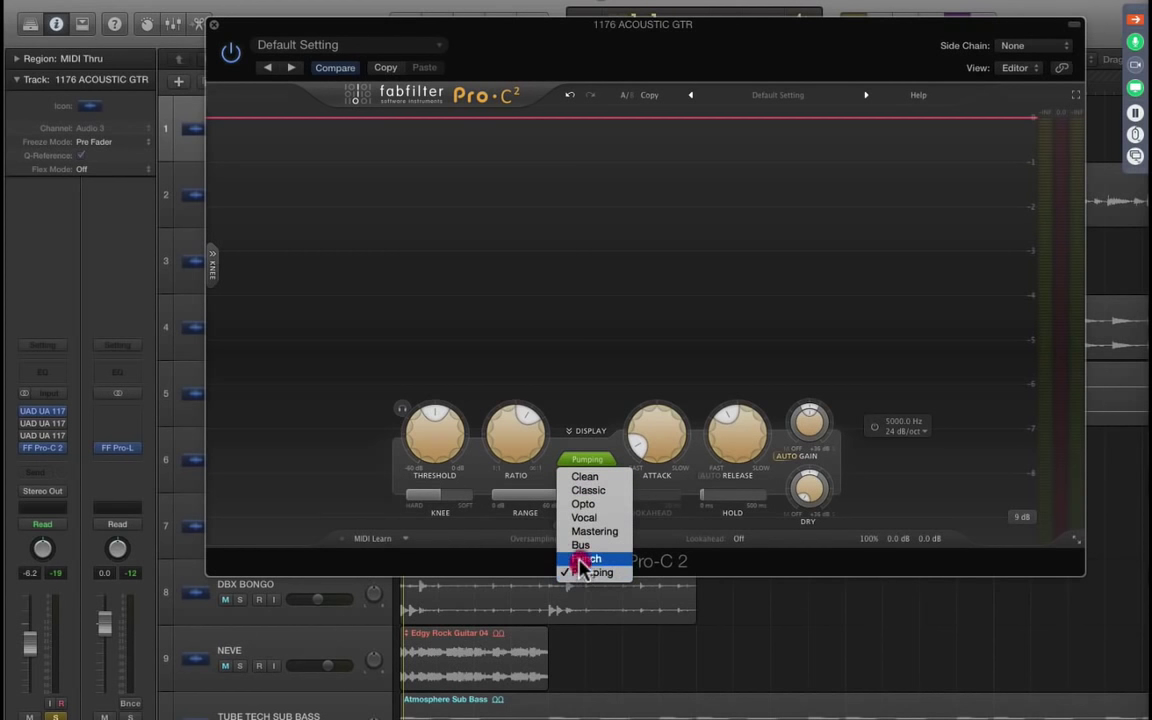
{"action": "left_click", "coordinate": [583, 504]}
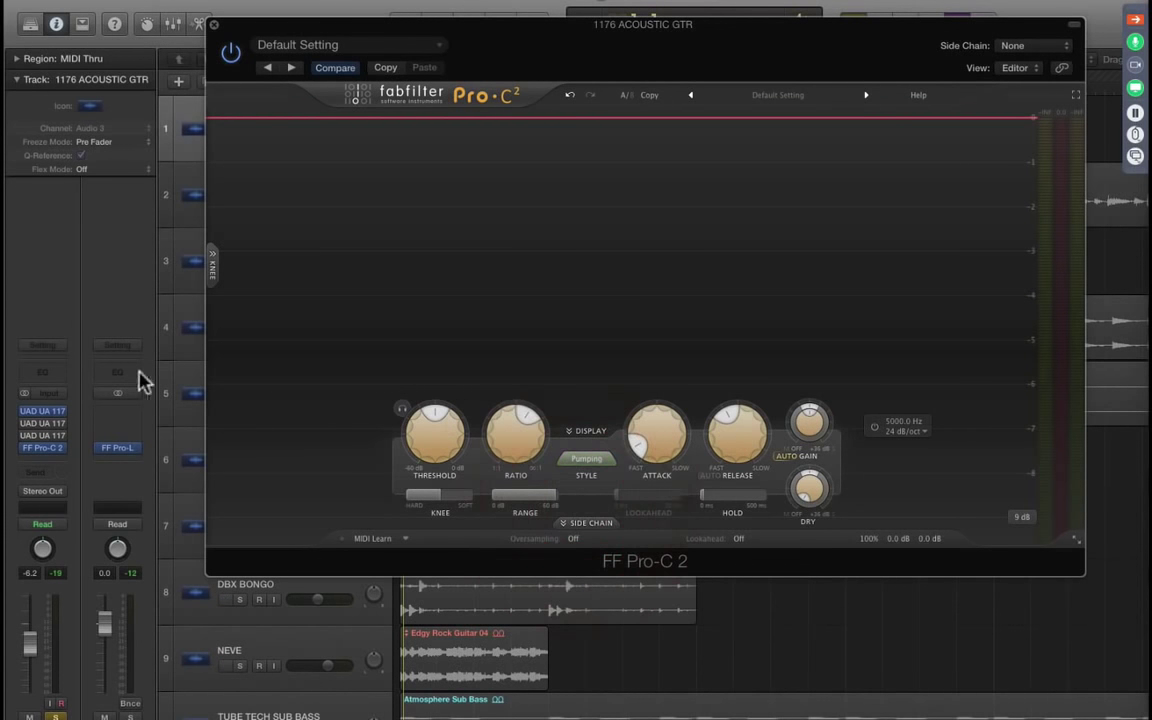
{"action": "left_click", "coordinate": [213, 26]}
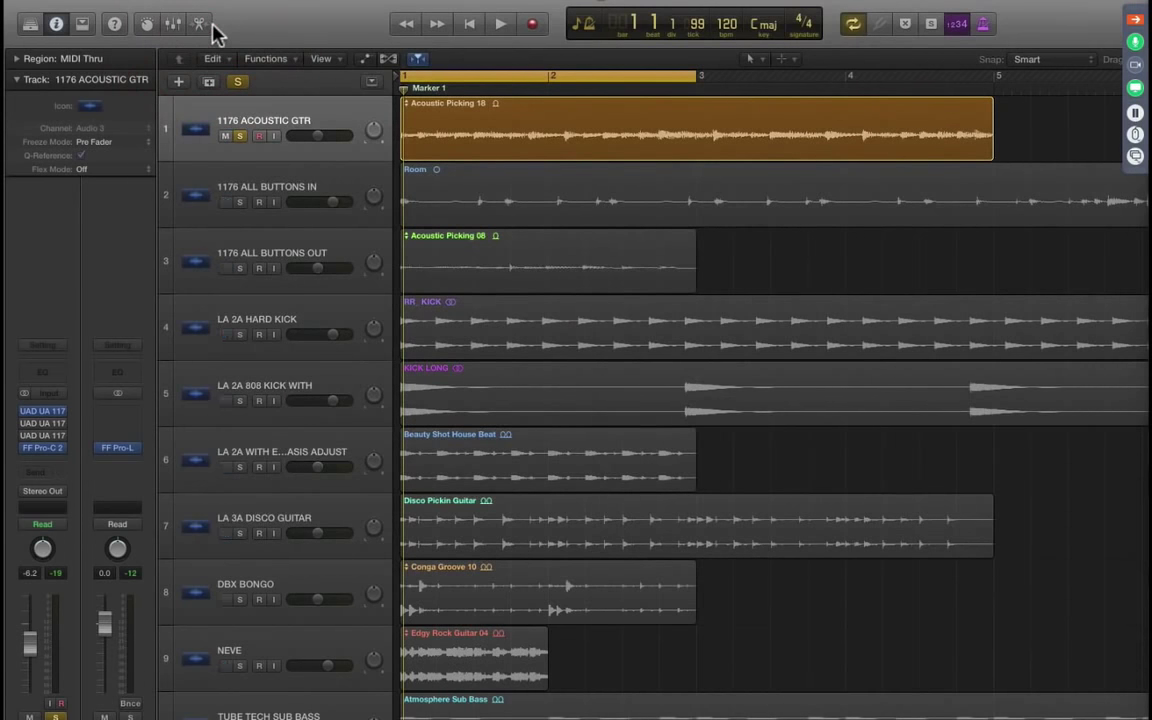
Step: Bypass the active UAD 1176 plug-in on the acoustic guitar track and fit the cycle range to the Acoustic Picking 18 region
{"action": "left_click", "coordinate": [326, 104]}
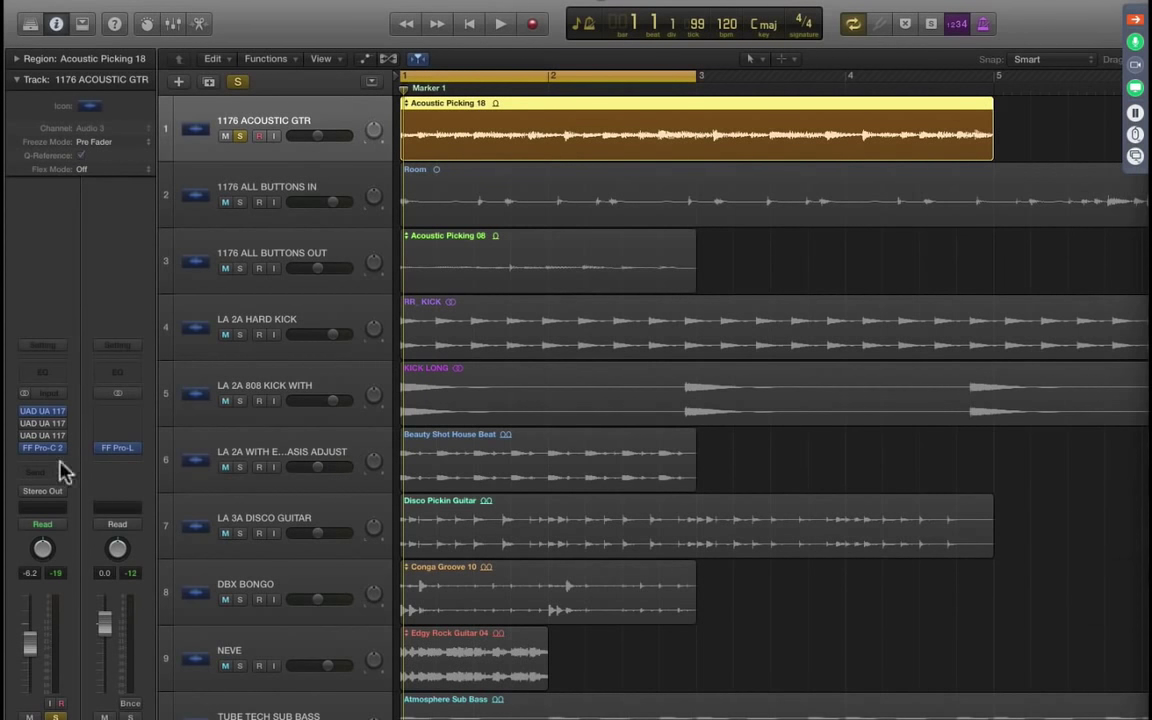
{"action": "left_click", "coordinate": [25, 414]}
{"action": "left_click", "coordinate": [527, 133]}
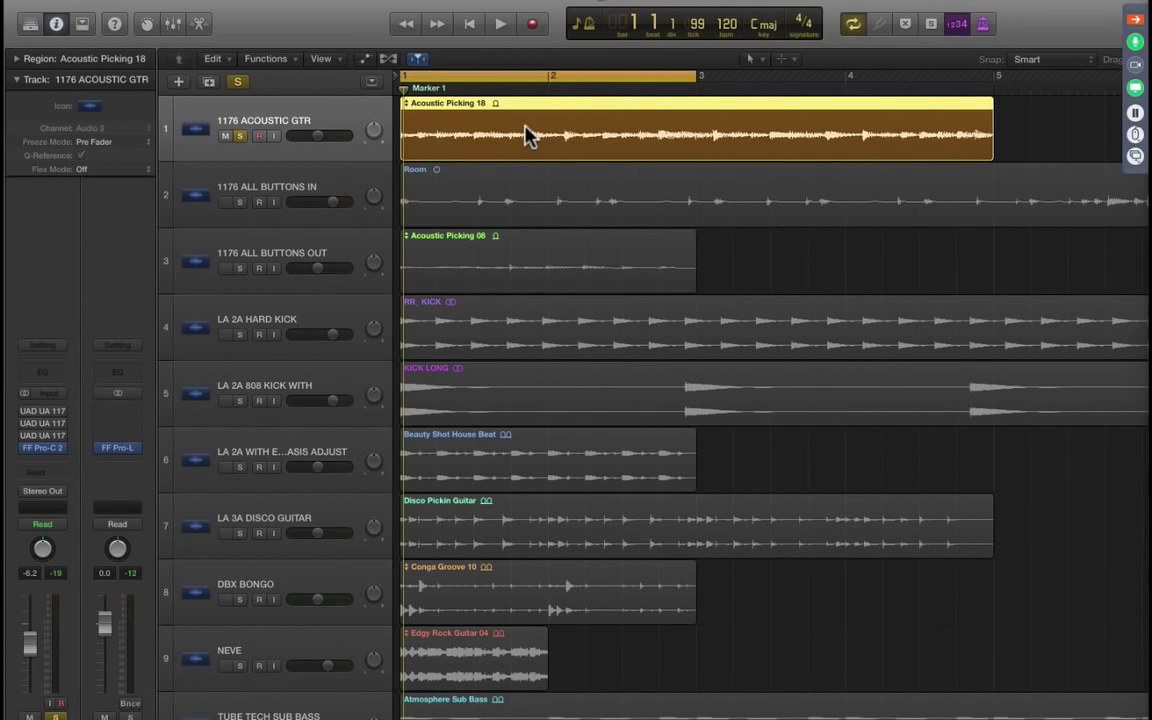
{"action": "key", "text": "super+u"}
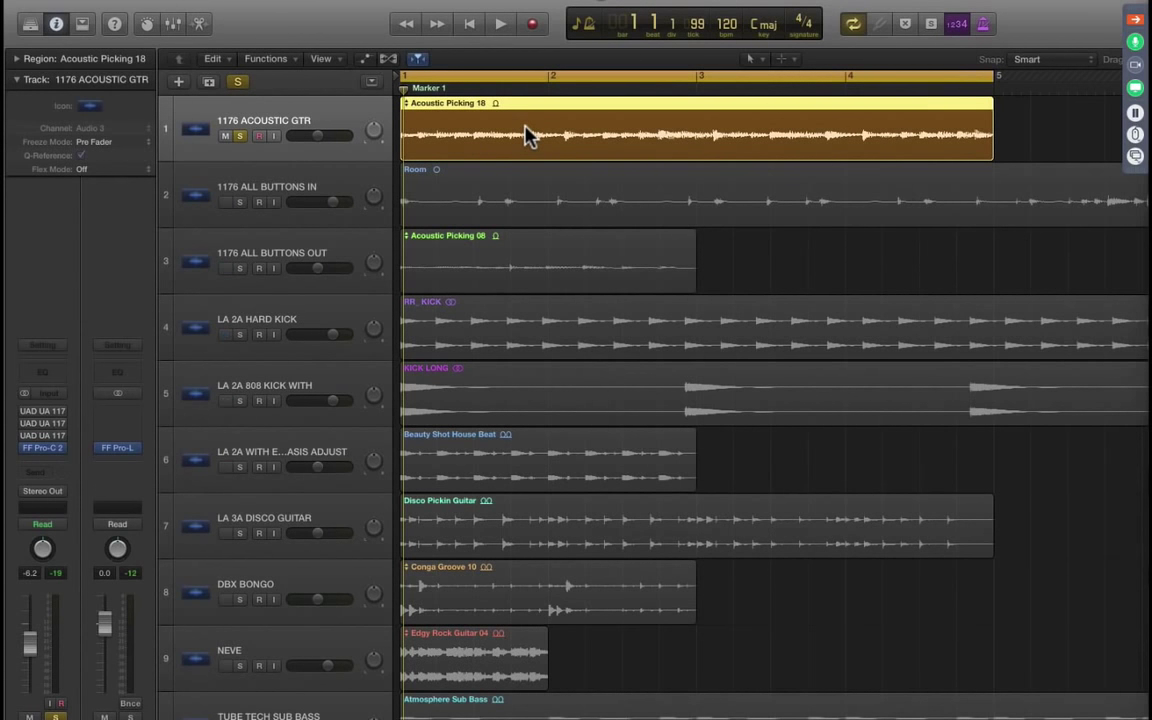
Step: Play the acoustic guitar briefly with Pro-C 2 bypassed, and raise the track's fader to -0.2 dB
{"action": "left_click", "coordinate": [24, 448]}
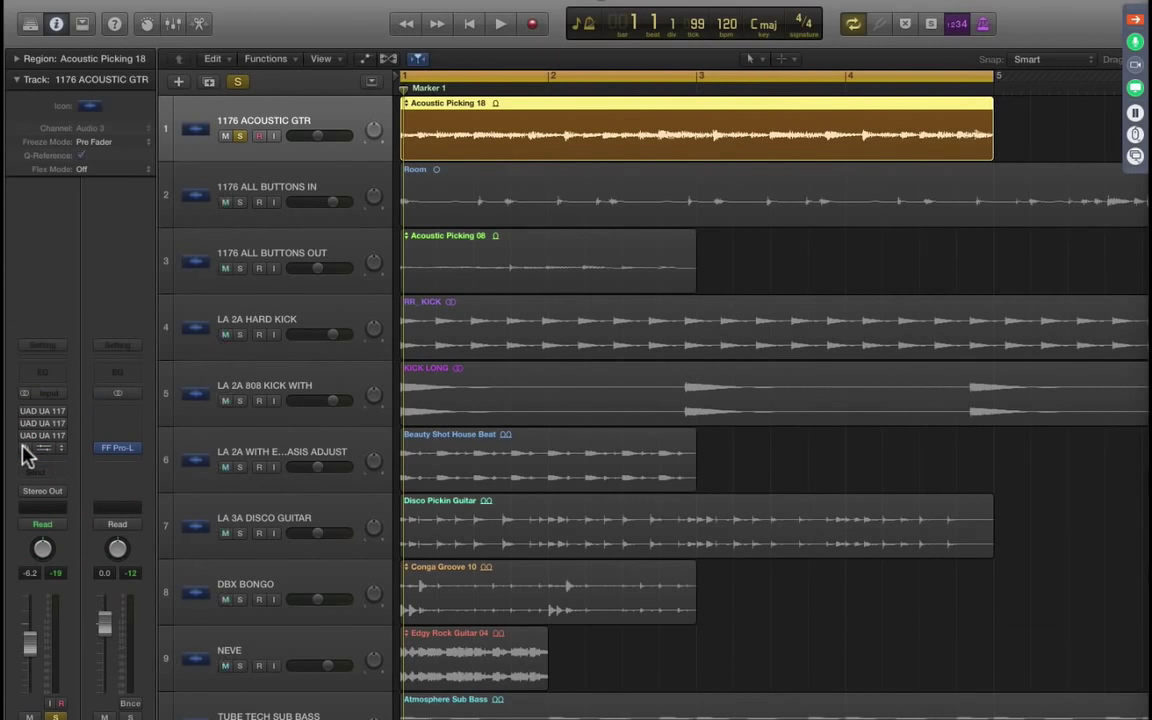
{"action": "key", "text": "space"}
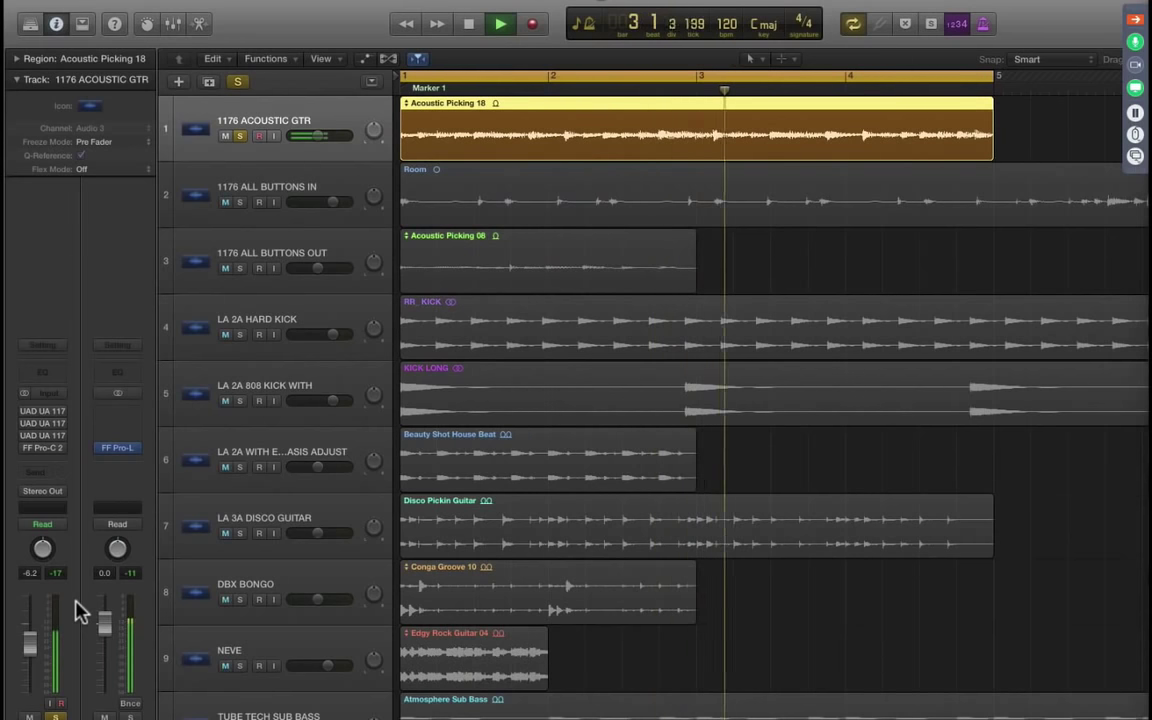
{"action": "key", "text": "space"}
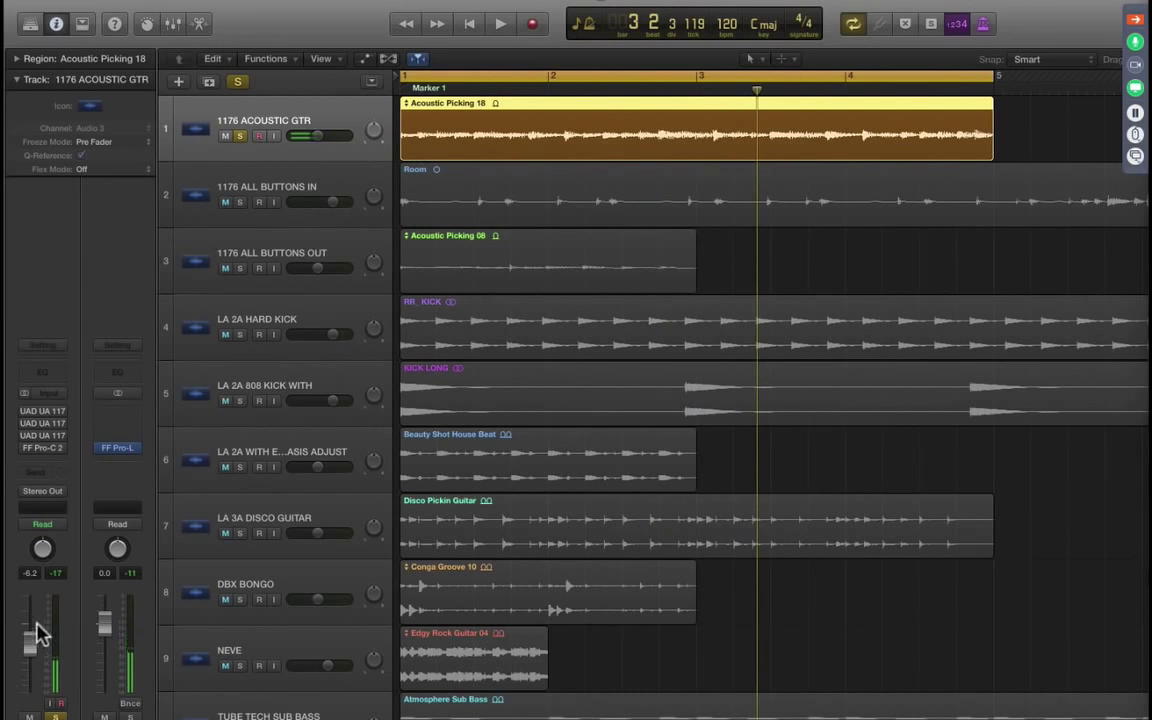
{"action": "left_click_drag", "start_coordinate": [30, 641], "coordinate": [30, 600]}
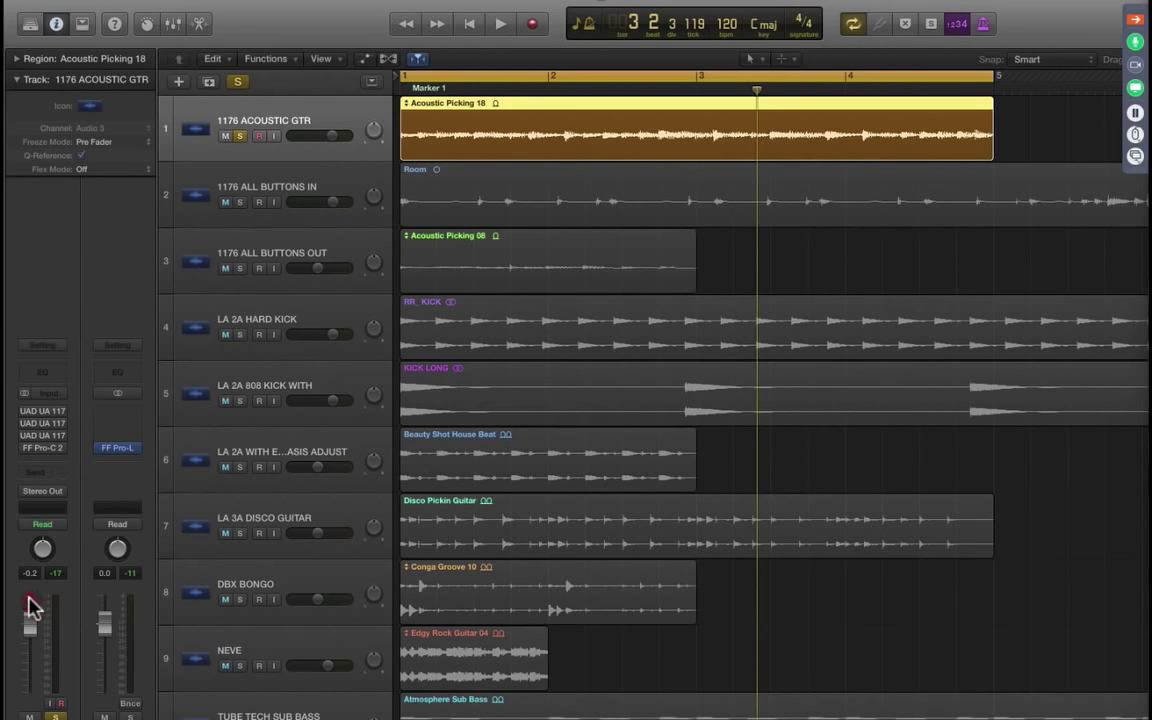
Step: Reopen the Pro-C 2 window, re-enable the plug-in, and move the window down to uncover the transport controls
{"action": "left_click", "coordinate": [43, 449]}
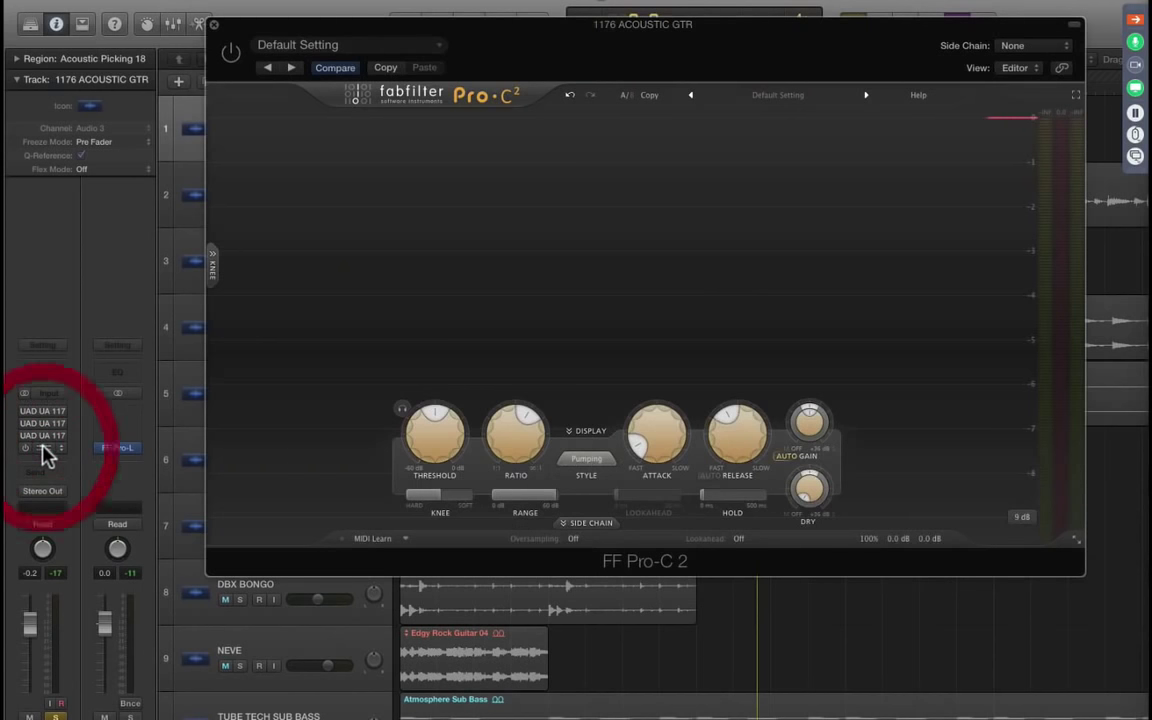
{"action": "left_click", "coordinate": [231, 55]}
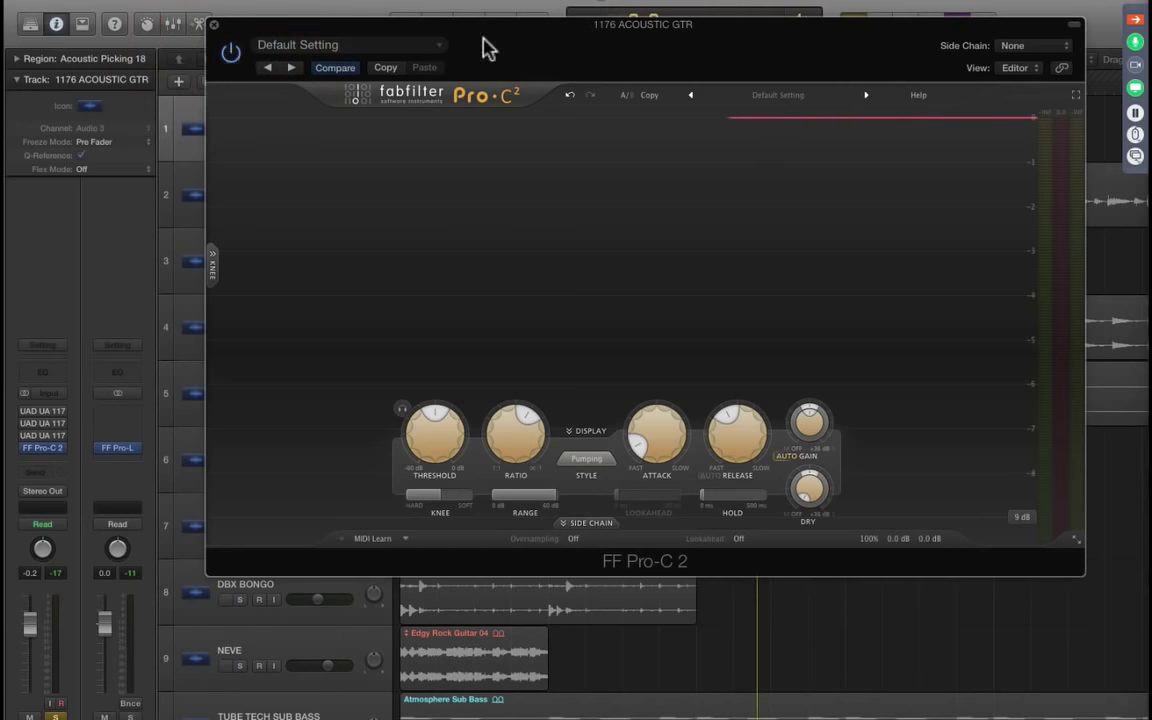
{"action": "left_click_drag", "start_coordinate": [546, 40], "coordinate": [515, 105]}
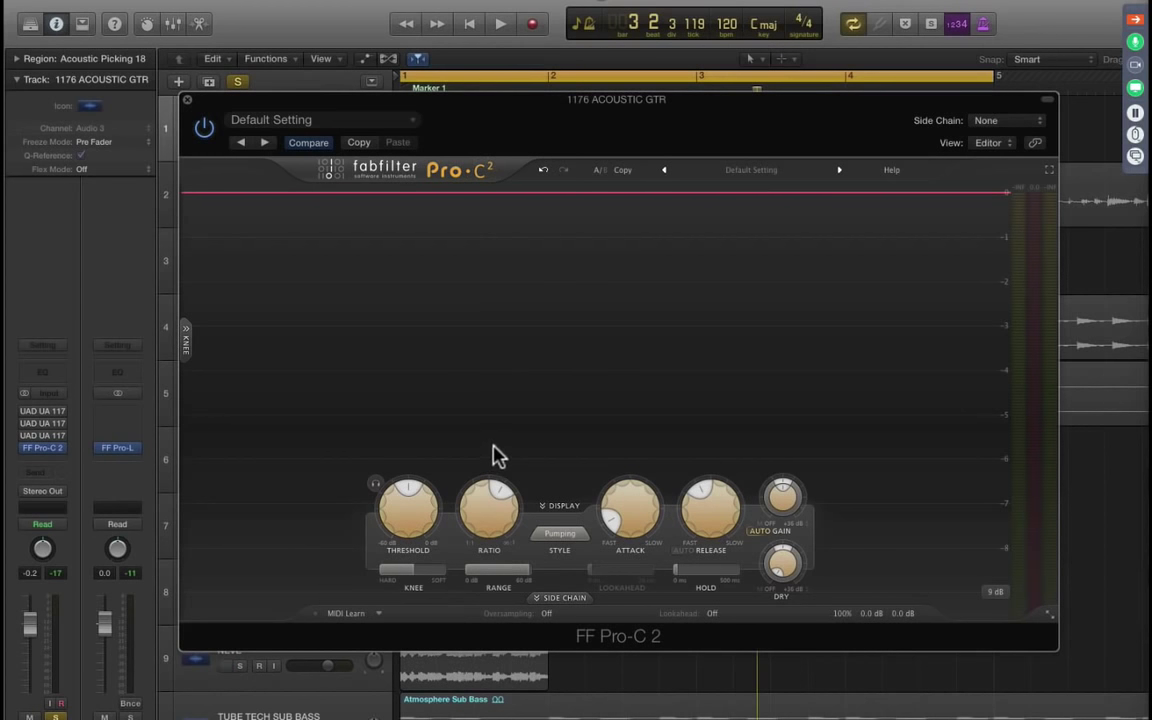
Step: Set the compressor's attack to about 12 ms and its release to about 102 ms
{"action": "mouse_move", "coordinate": [489, 496]}
{"action": "mouse_move", "coordinate": [630, 507]}
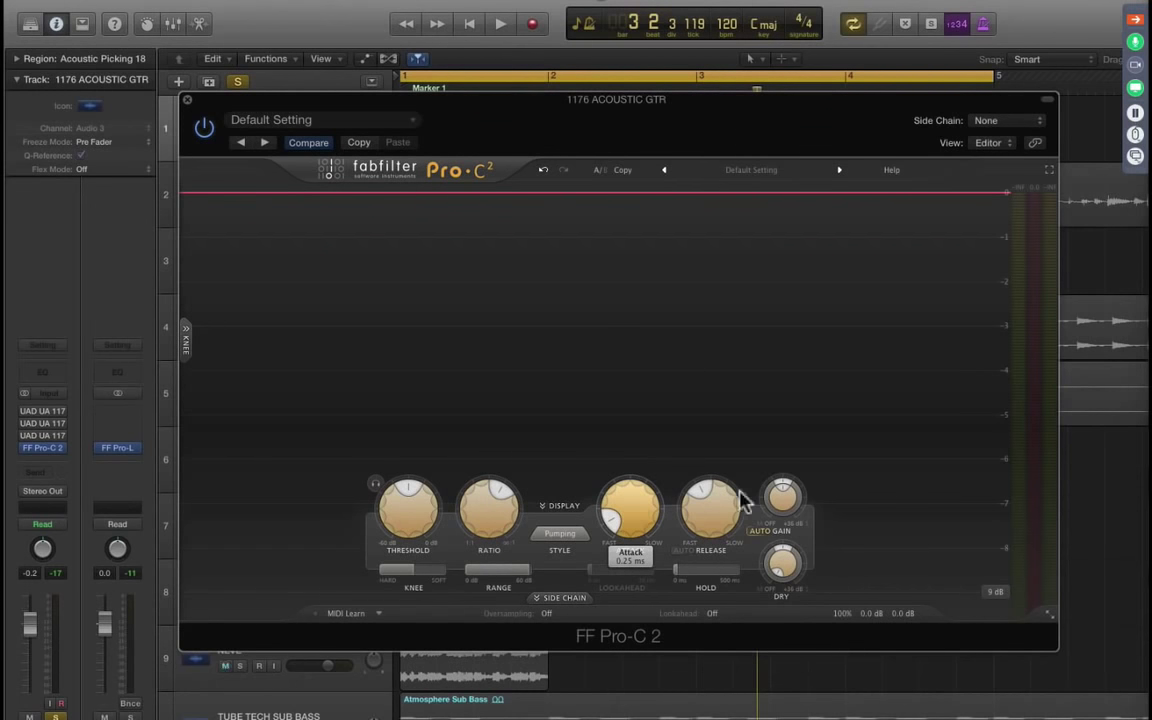
{"action": "mouse_move", "coordinate": [712, 509]}
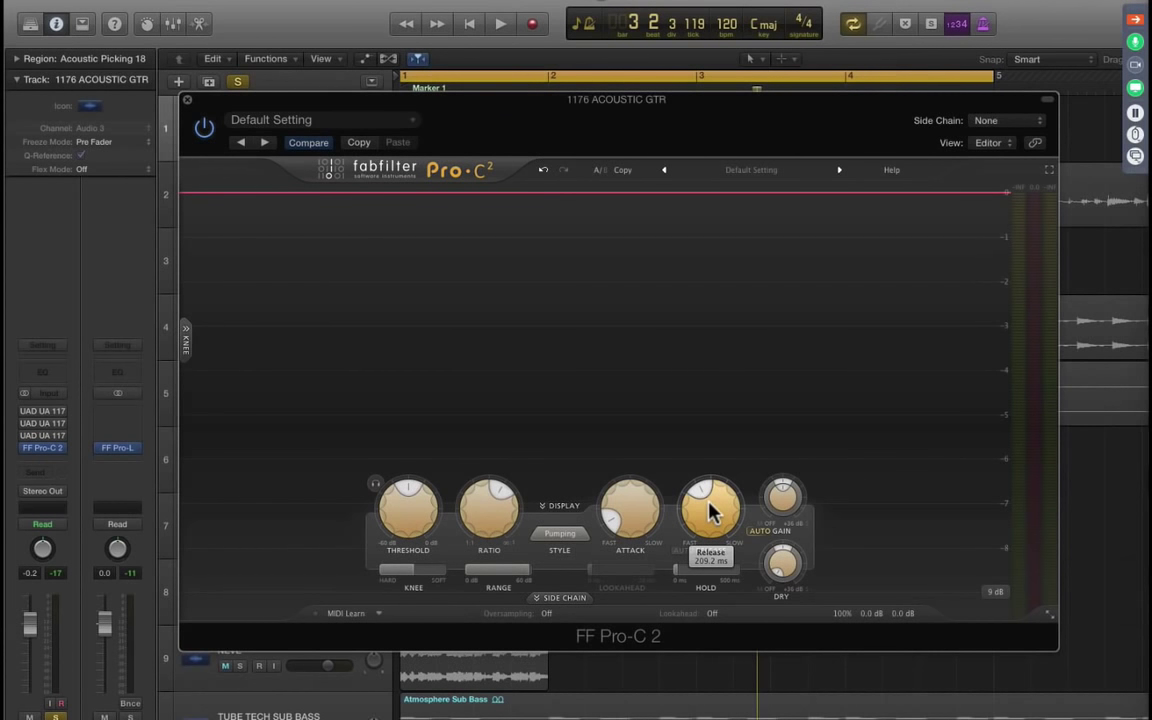
{"action": "mouse_move", "coordinate": [645, 528]}
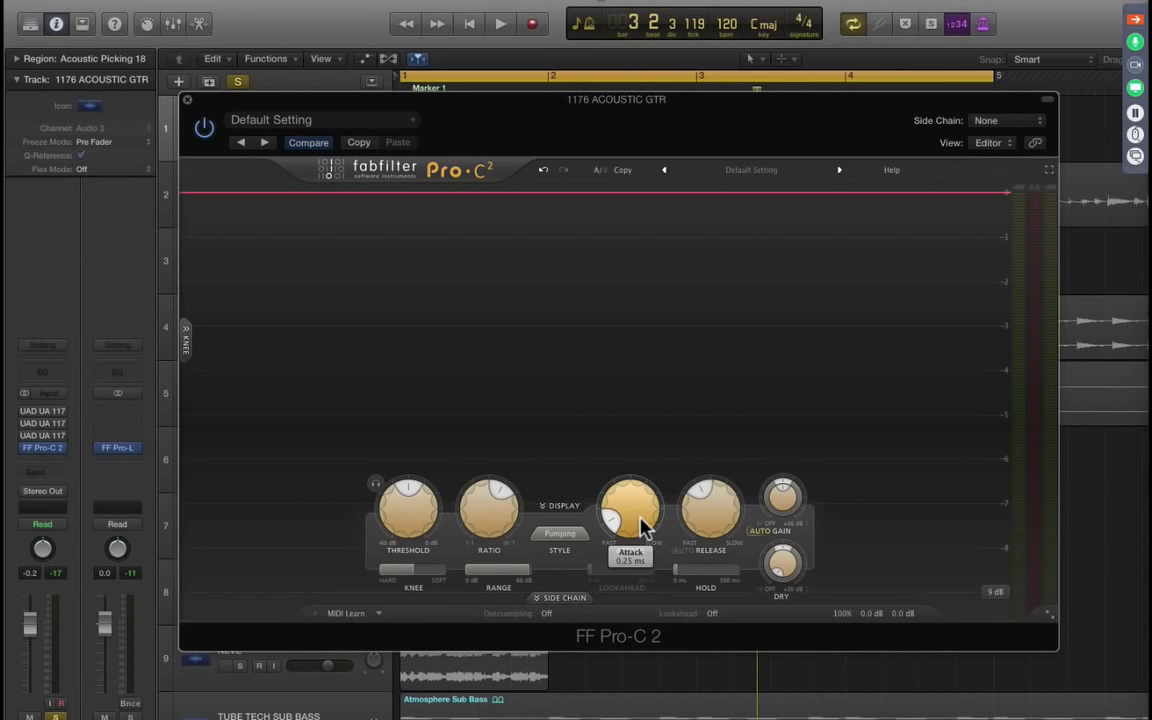
{"action": "left_click_drag", "start_coordinate": [640, 517], "coordinate": [617, 473]}
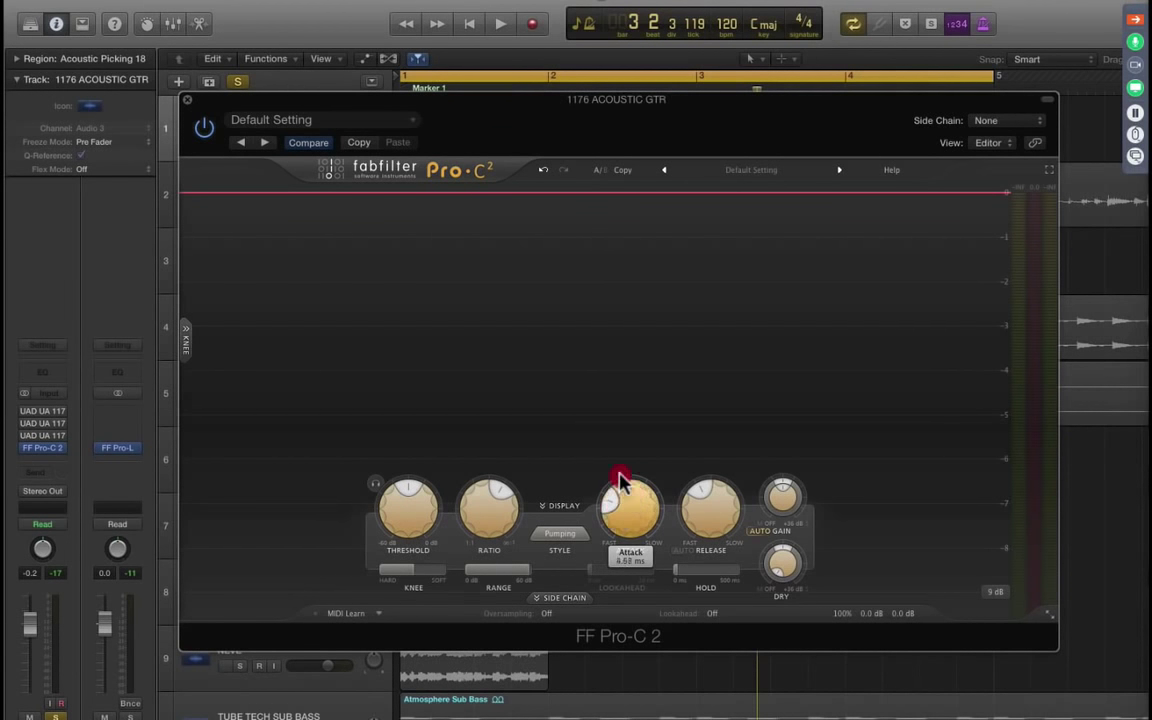
{"action": "left_click", "coordinate": [617, 476]}
{"action": "left_click_drag", "start_coordinate": [705, 500], "coordinate": [676, 532]}
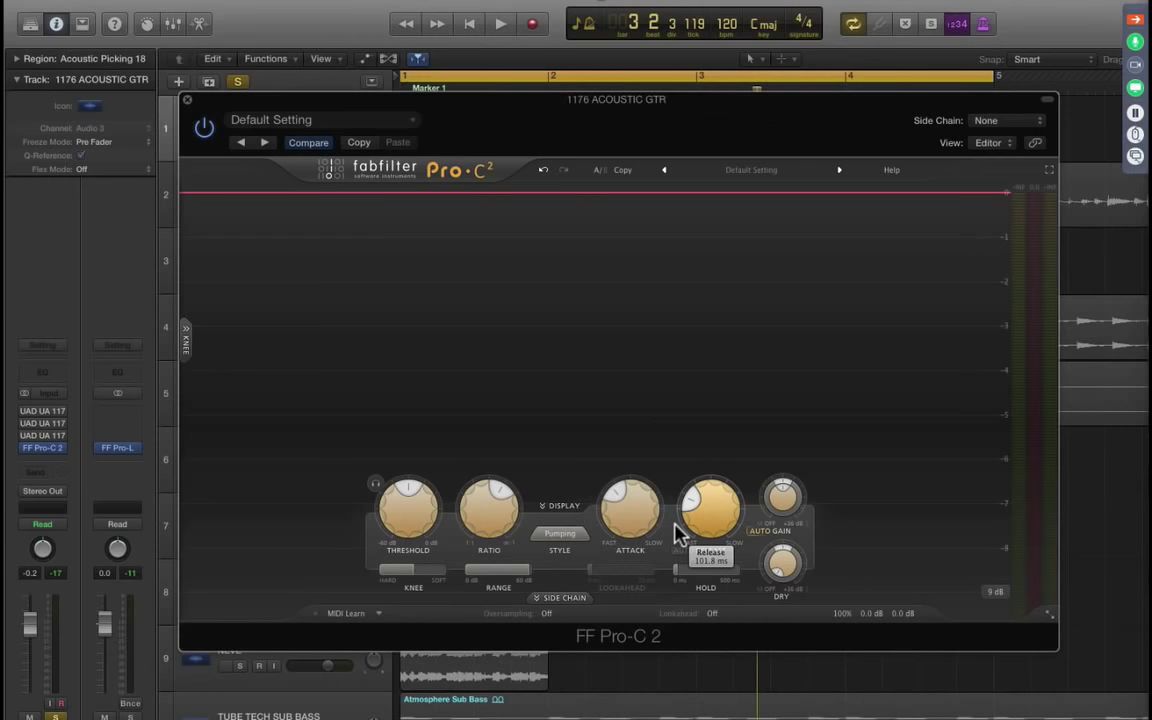
Step: Lower the compressor's attack time to its fastest value, 0.005 ms
{"action": "mouse_move", "coordinate": [622, 533]}
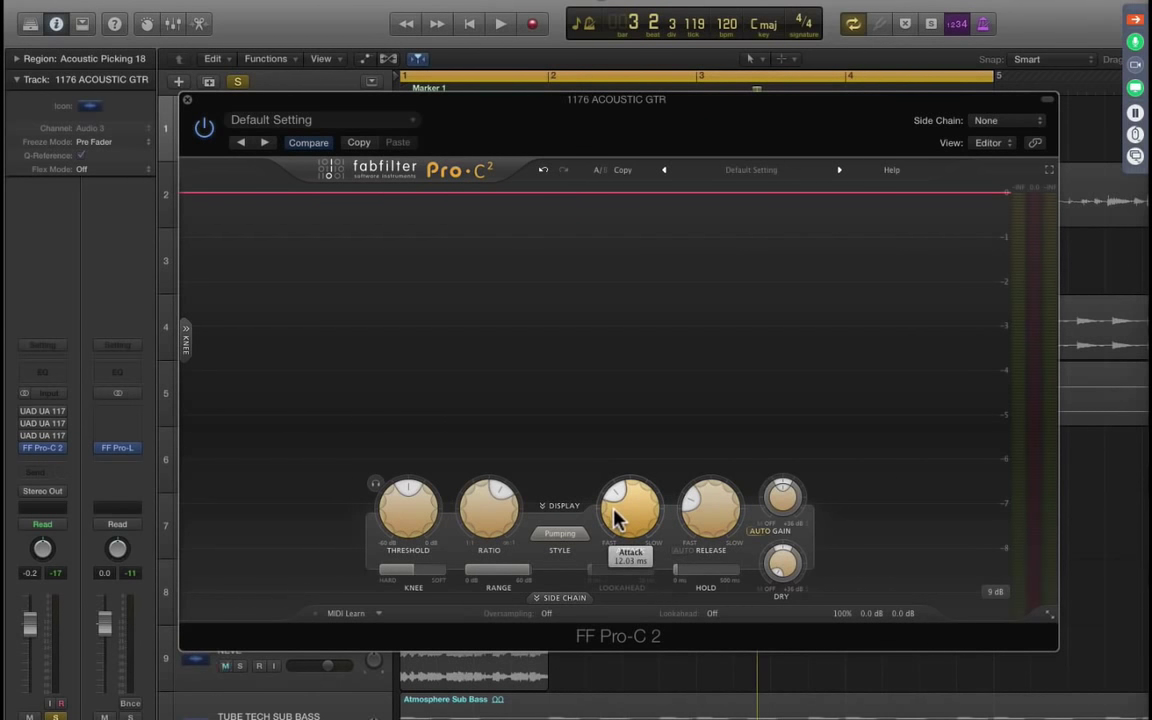
{"action": "left_click_drag", "start_coordinate": [617, 518], "coordinate": [617, 518]}
{"action": "left_click_drag", "start_coordinate": [610, 527], "coordinate": [595, 558]}
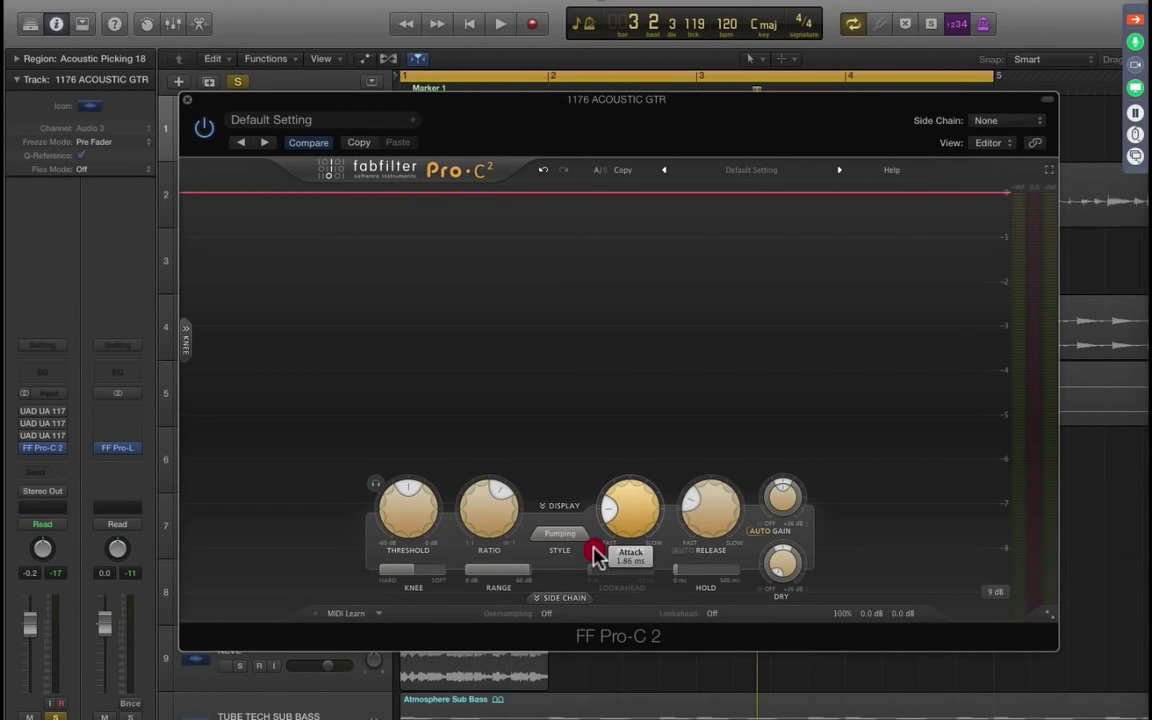
{"action": "left_click_drag", "start_coordinate": [595, 557], "coordinate": [612, 660]}
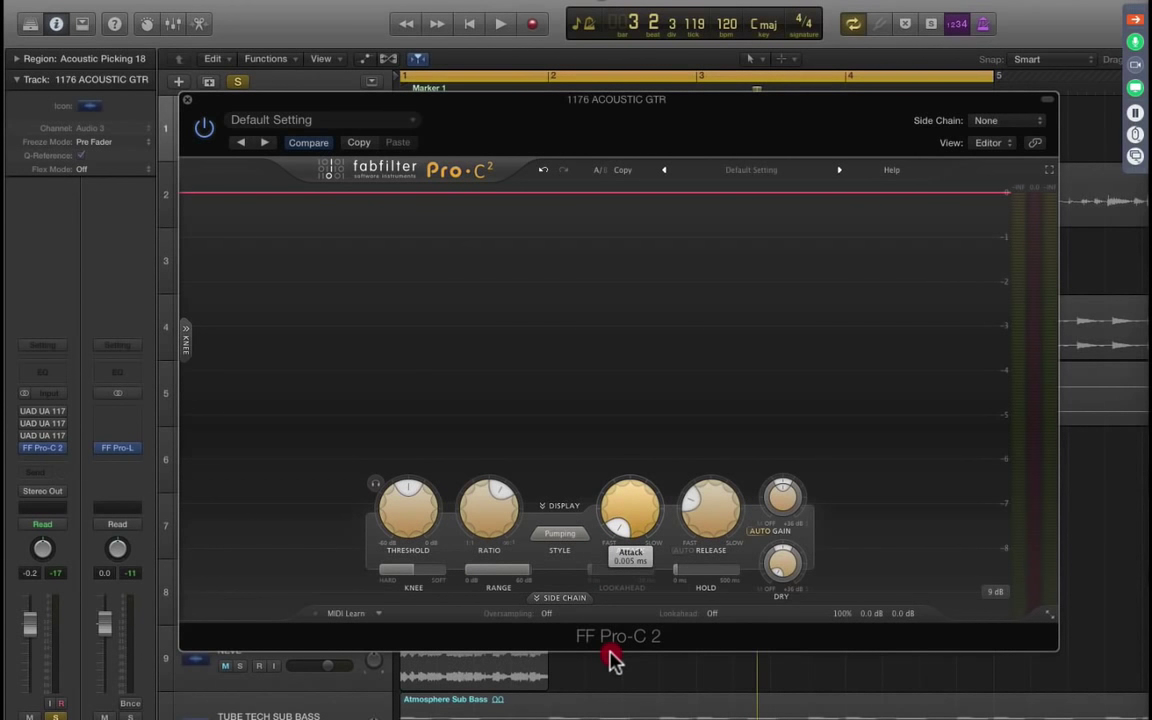
Step: Sweep the attack time up to about 95 ms and back to its fastest value, and leave it at about 1.4 ms
{"action": "left_click_drag", "start_coordinate": [612, 660], "coordinate": [603, 540]}
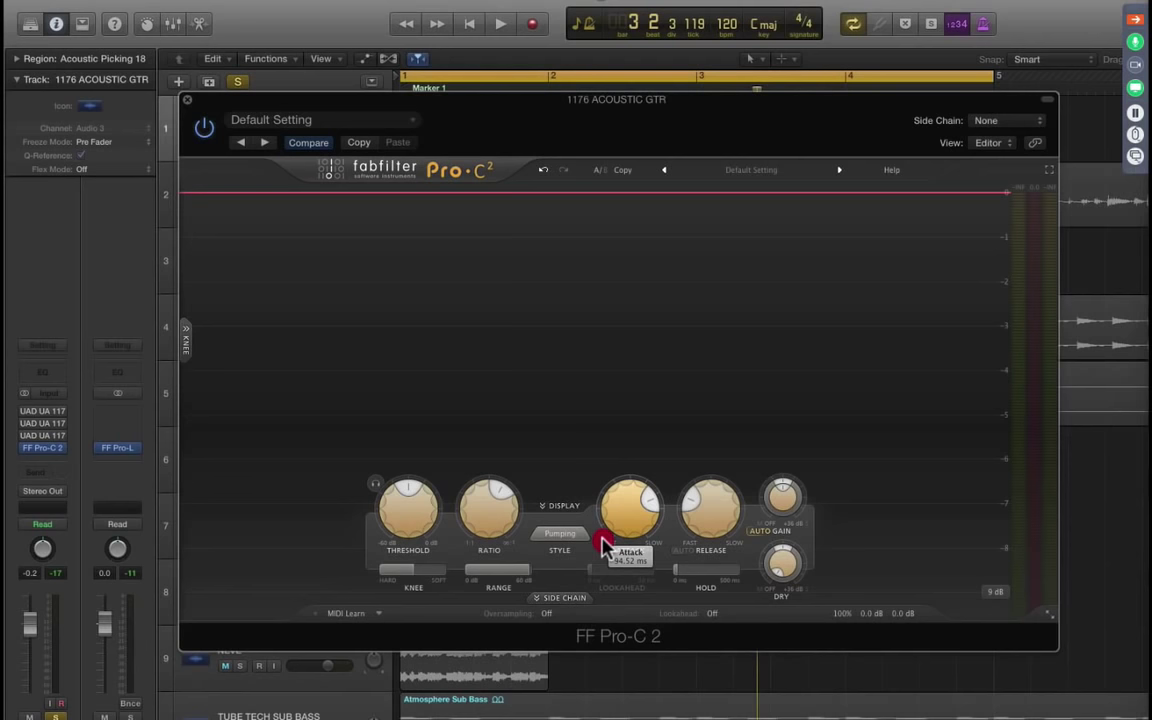
{"action": "left_click_drag", "start_coordinate": [603, 540], "coordinate": [595, 715]}
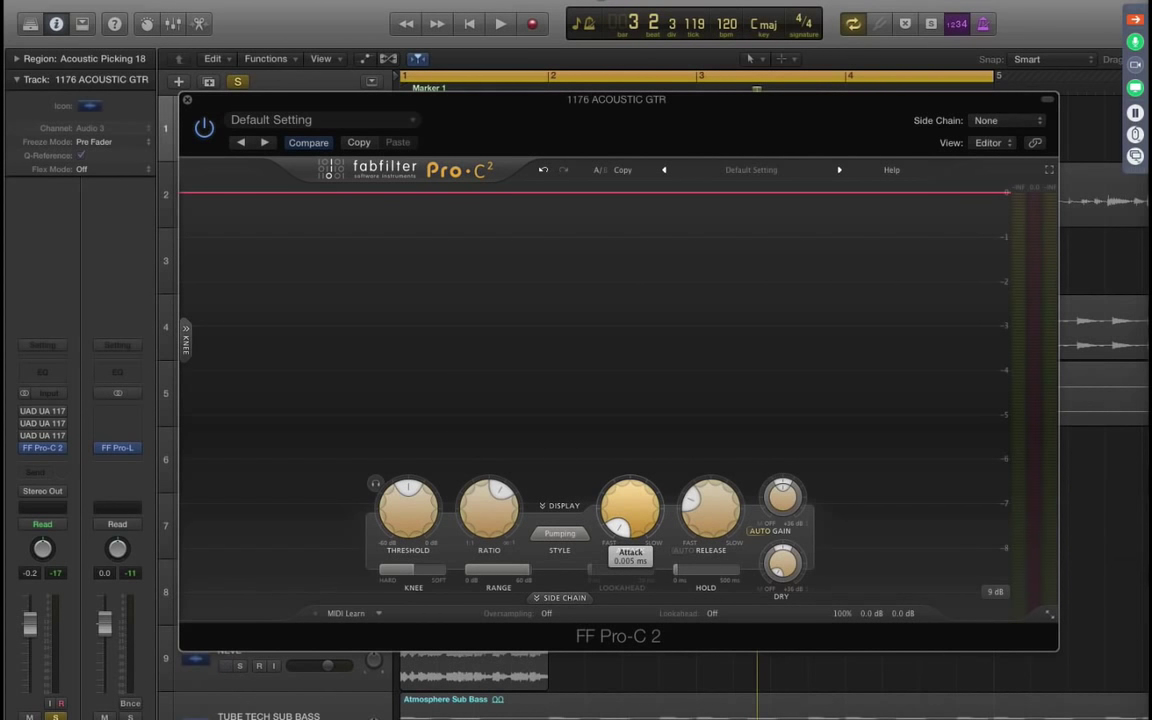
{"action": "left_click_drag", "start_coordinate": [593, 719], "coordinate": [568, 718]}
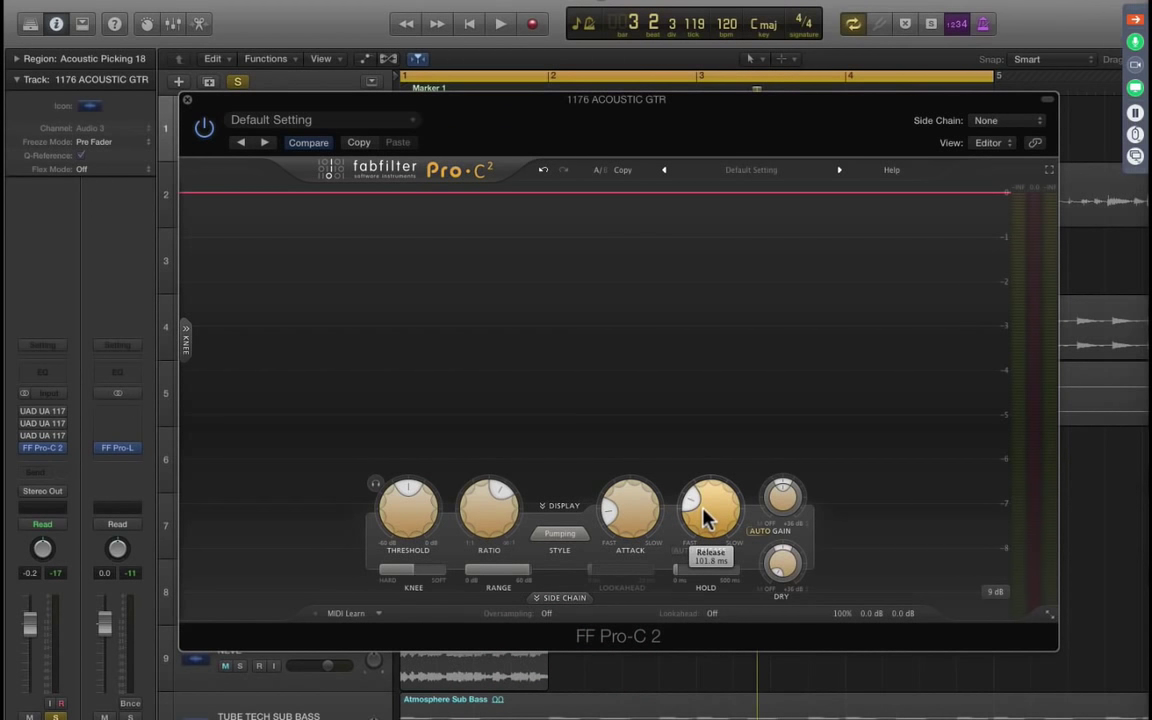
Step: Sweep the release time from 10 ms up to 2500 ms, and leave it at about 300 ms
{"action": "left_click_drag", "start_coordinate": [699, 512], "coordinate": [684, 663]}
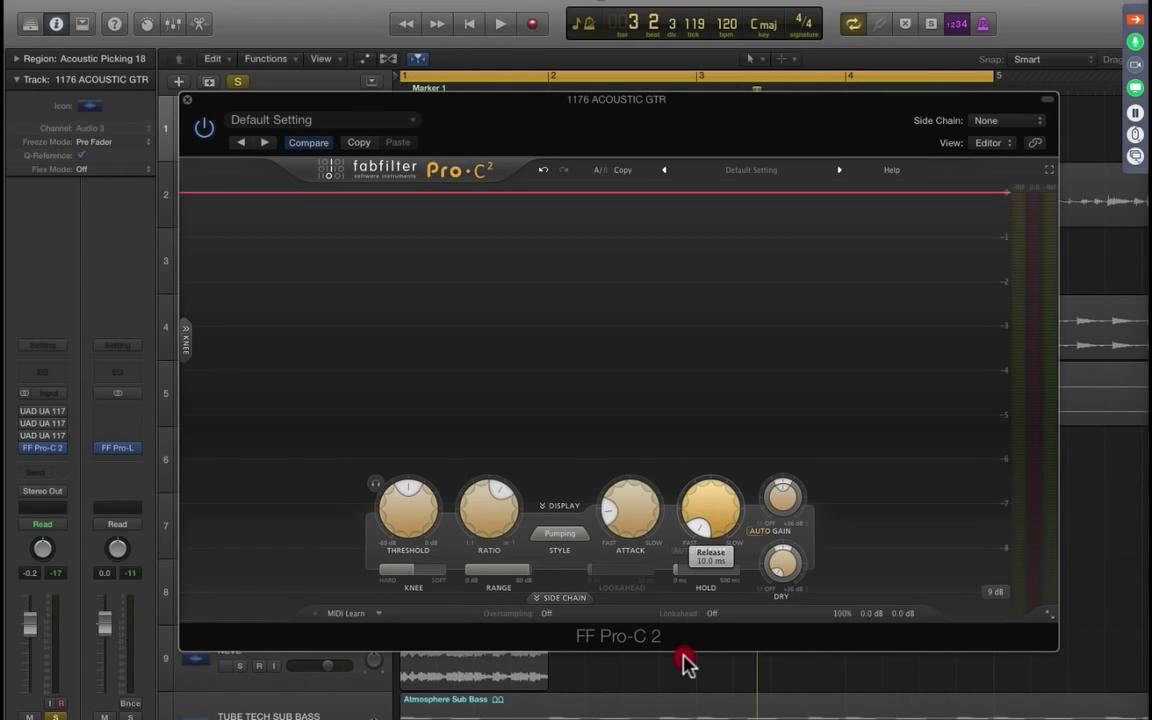
{"action": "left_click_drag", "start_coordinate": [685, 657], "coordinate": [691, 462]}
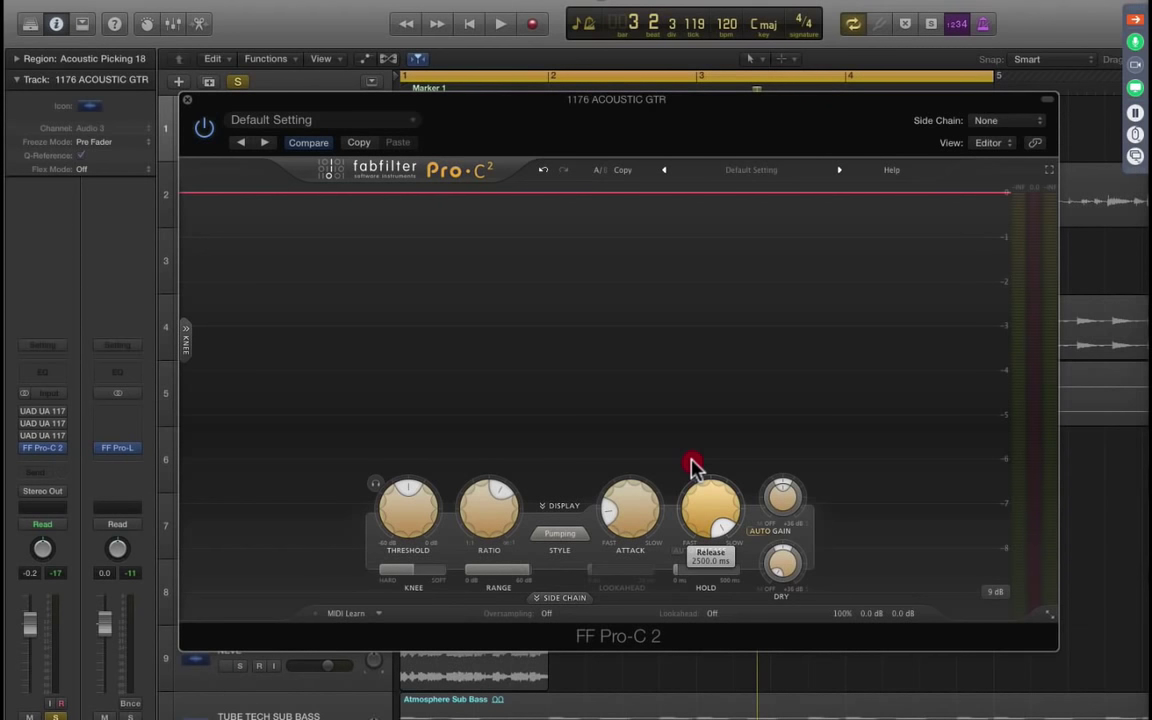
{"action": "left_click_drag", "start_coordinate": [695, 467], "coordinate": [667, 555]}
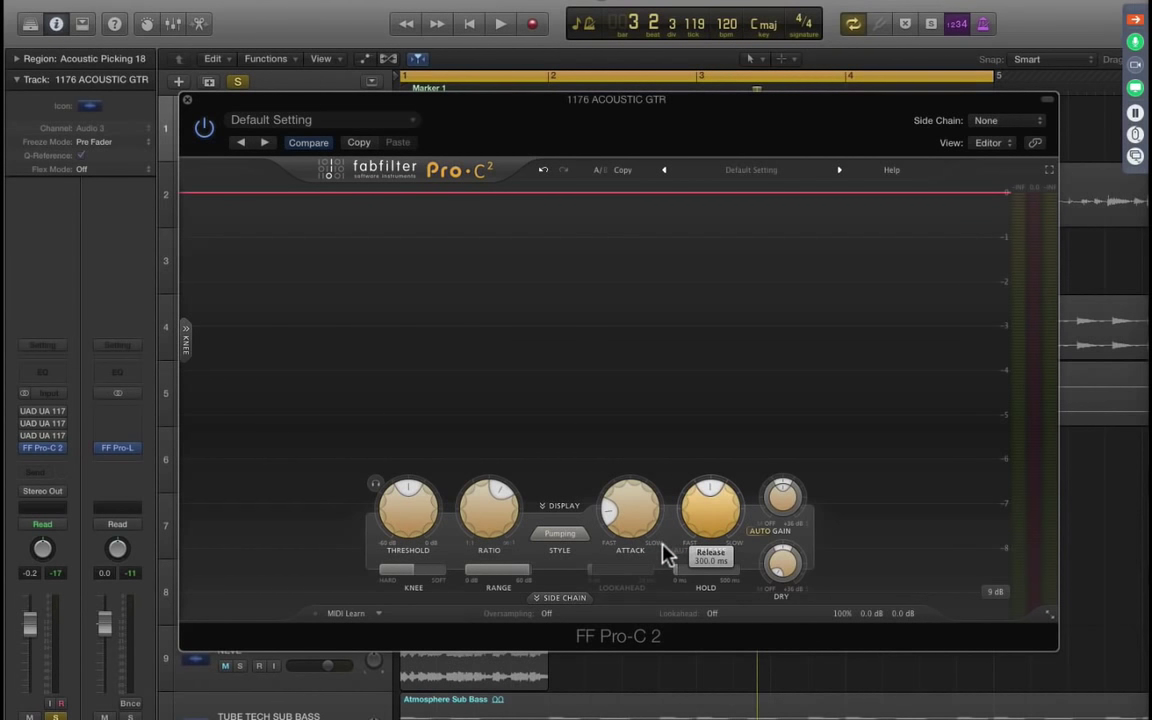
Step: Toggle auto gain off and on again, and toggle auto release on and back off
{"action": "left_click", "coordinate": [764, 531]}
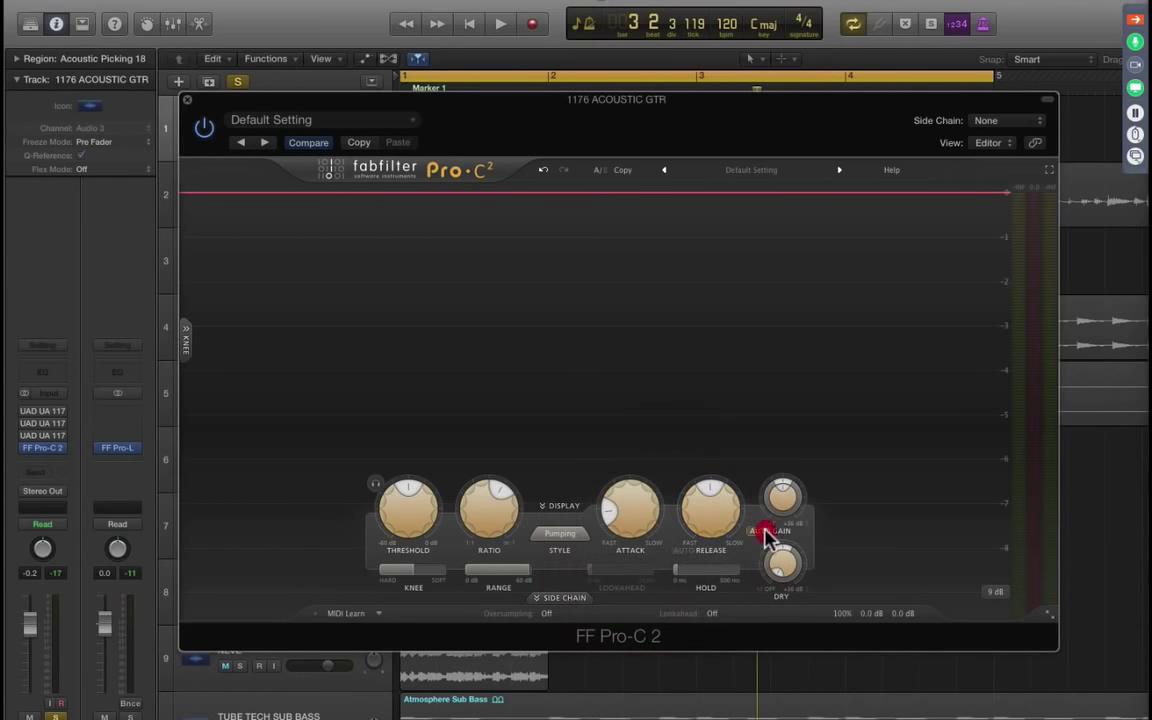
{"action": "left_click", "coordinate": [765, 531]}
{"action": "mouse_move", "coordinate": [700, 530]}
{"action": "left_mouse_down"}
{"action": "mouse_move", "coordinate": [698, 548]}
{"action": "mouse_move", "coordinate": [693, 535]}
{"action": "left_mouse_up"}
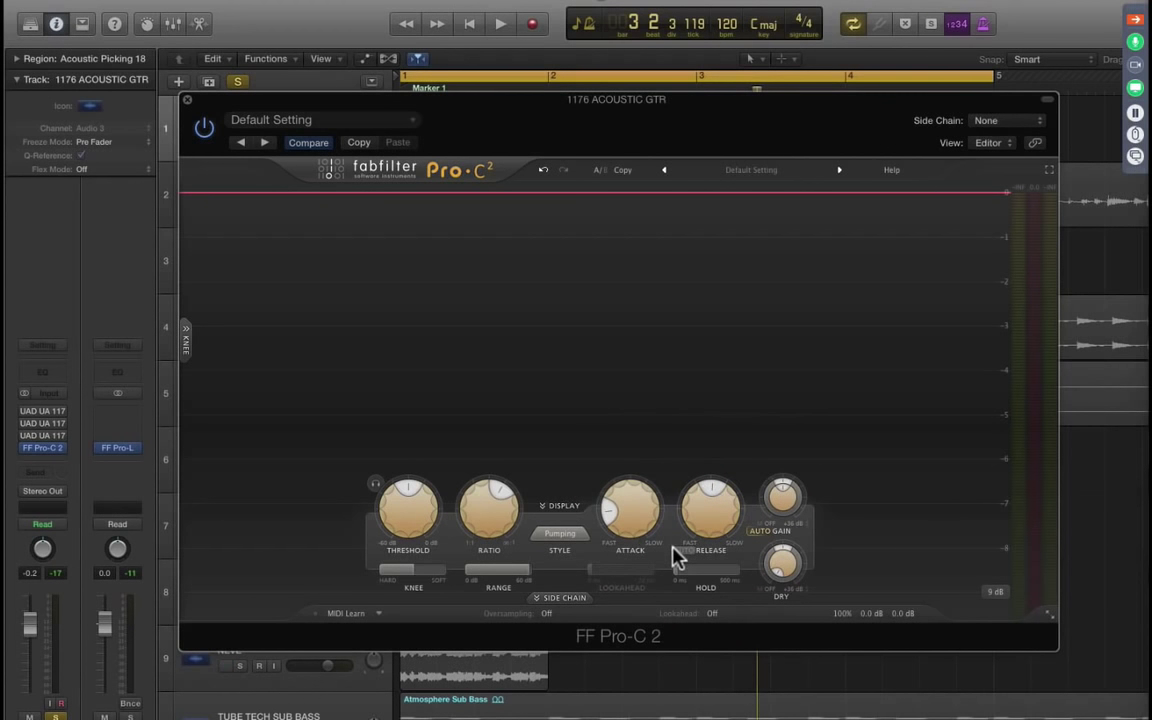
{"action": "left_click", "coordinate": [673, 549]}
{"action": "left_click", "coordinate": [673, 549]}
Step: Turn lookahead on and set oversampling to 4x
{"action": "left_click", "coordinate": [712, 613]}
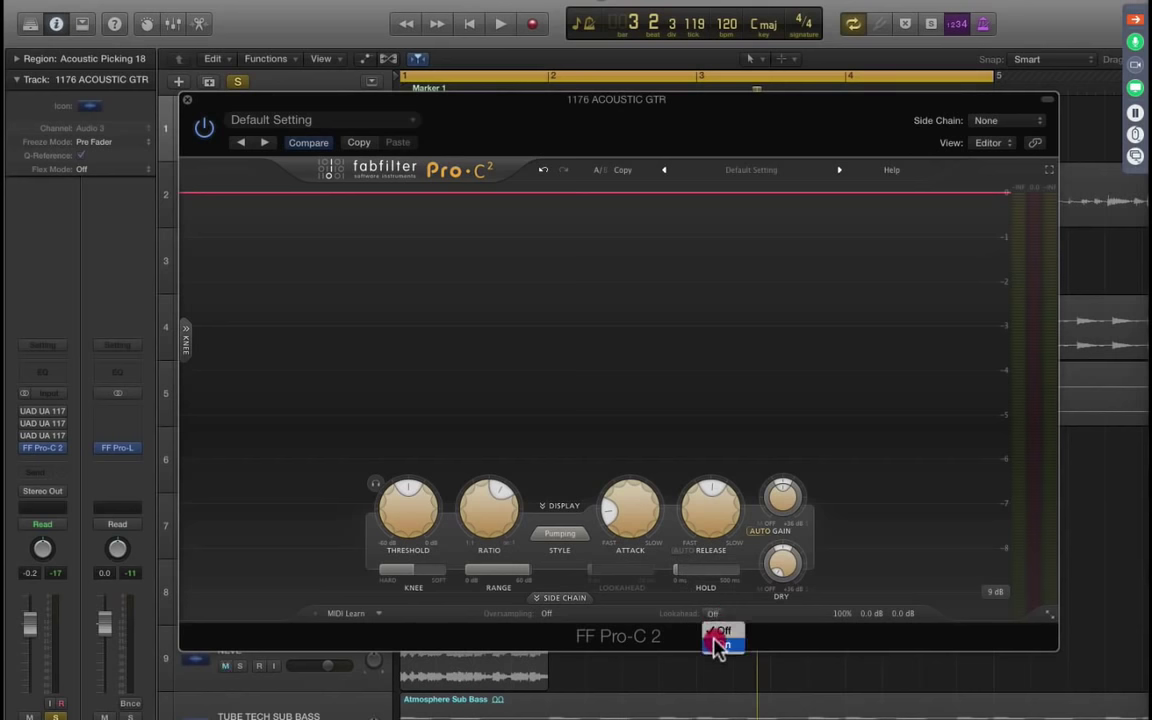
{"action": "left_click", "coordinate": [720, 641]}
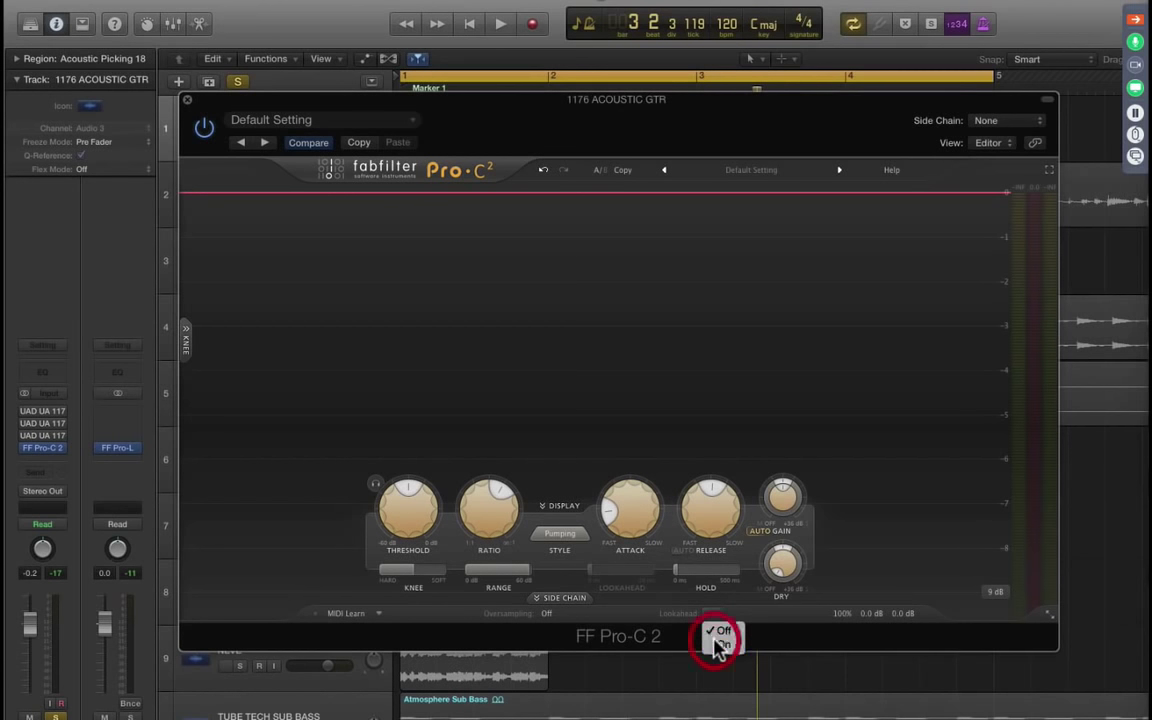
{"action": "left_click", "coordinate": [545, 614]}
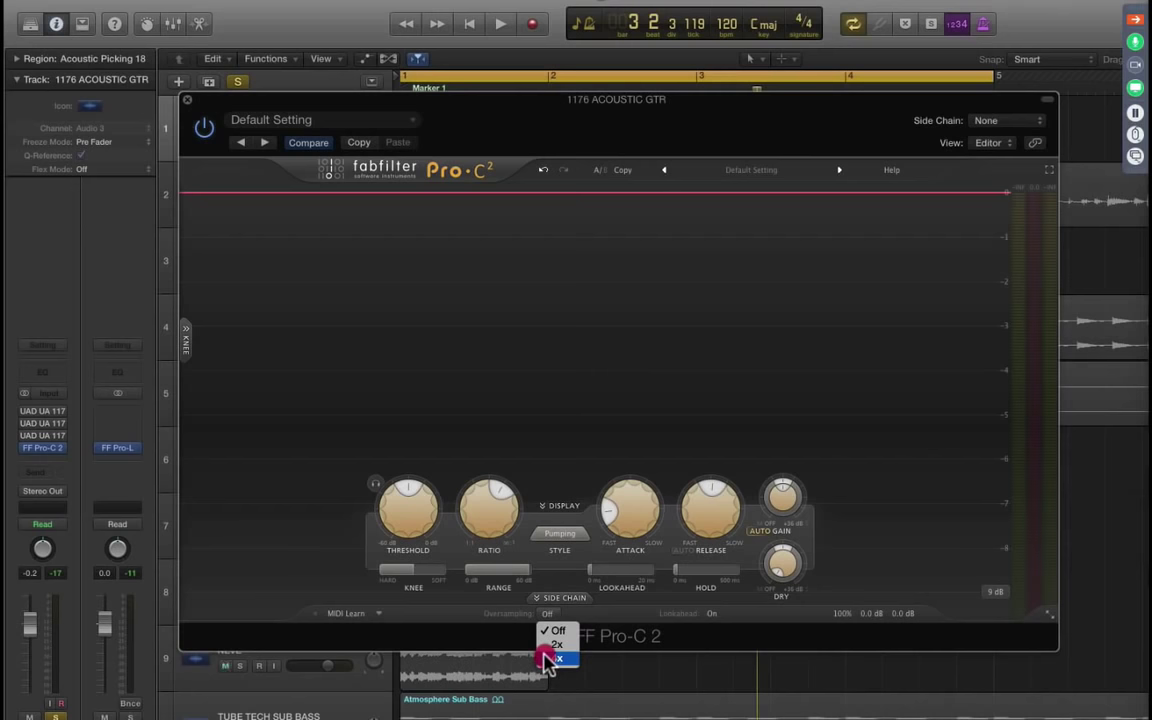
{"action": "left_click", "coordinate": [548, 659]}
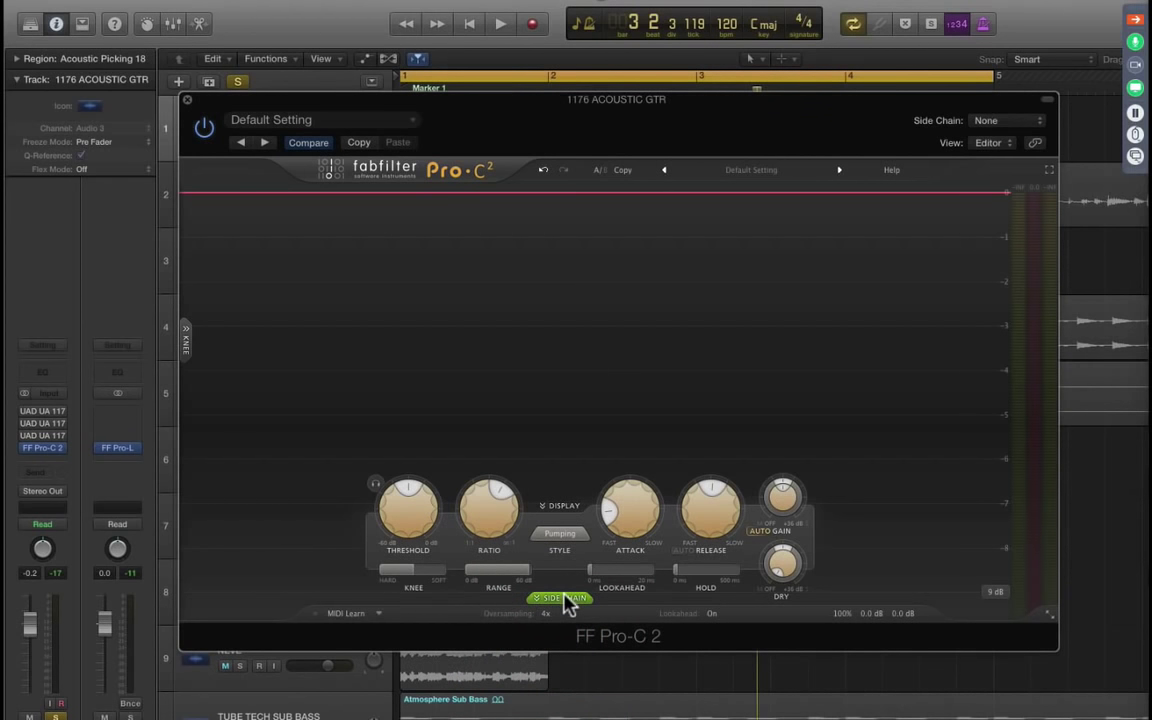
Step: Expand the side chain section, moving the plug-in window up to fit it, and set the compression style to Classic
{"action": "left_click", "coordinate": [566, 598]}
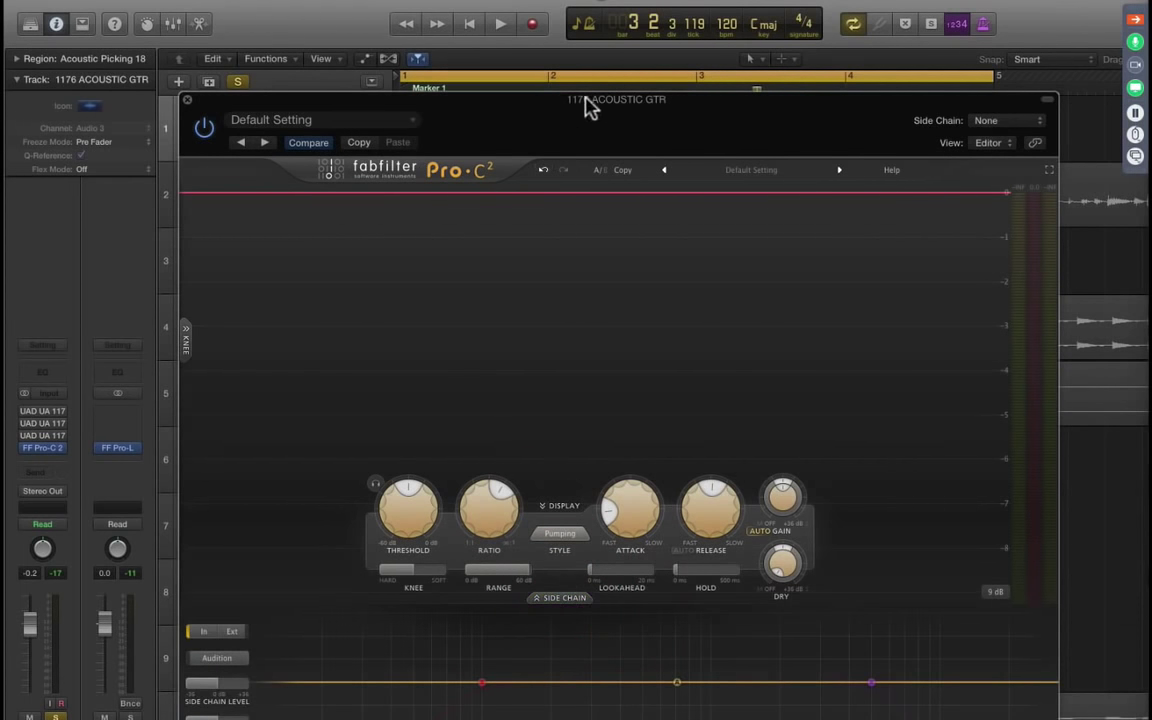
{"action": "left_click_drag", "start_coordinate": [586, 104], "coordinate": [612, 13]}
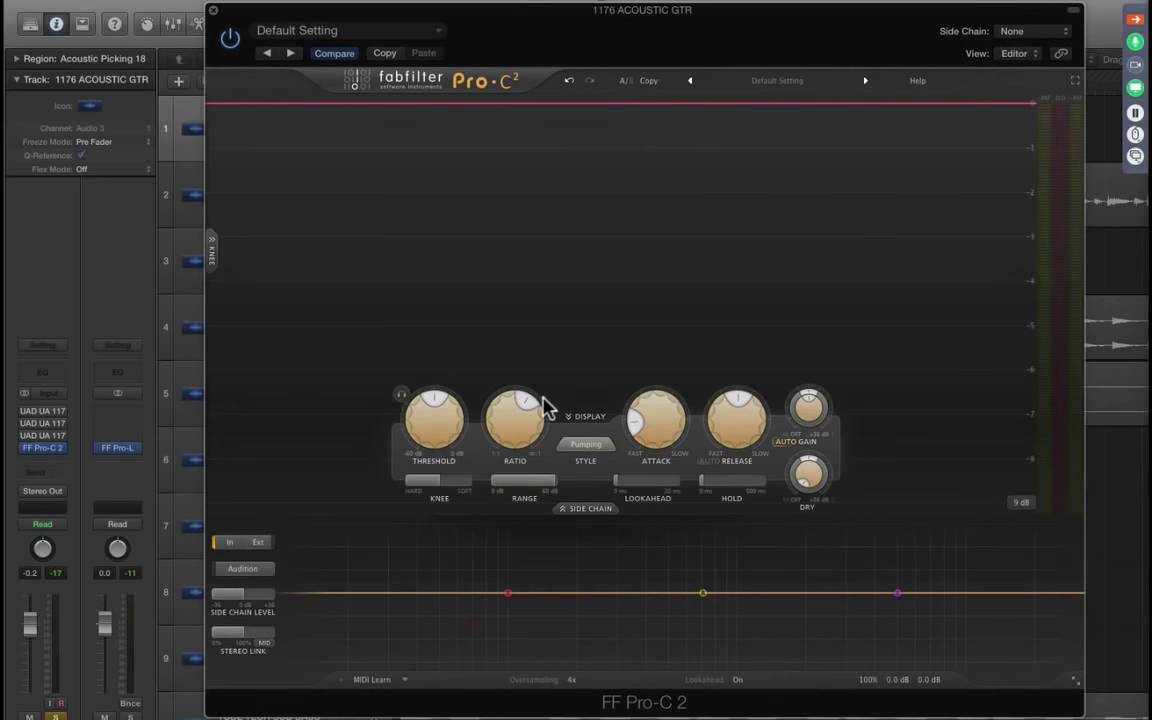
{"action": "left_click", "coordinate": [578, 452]}
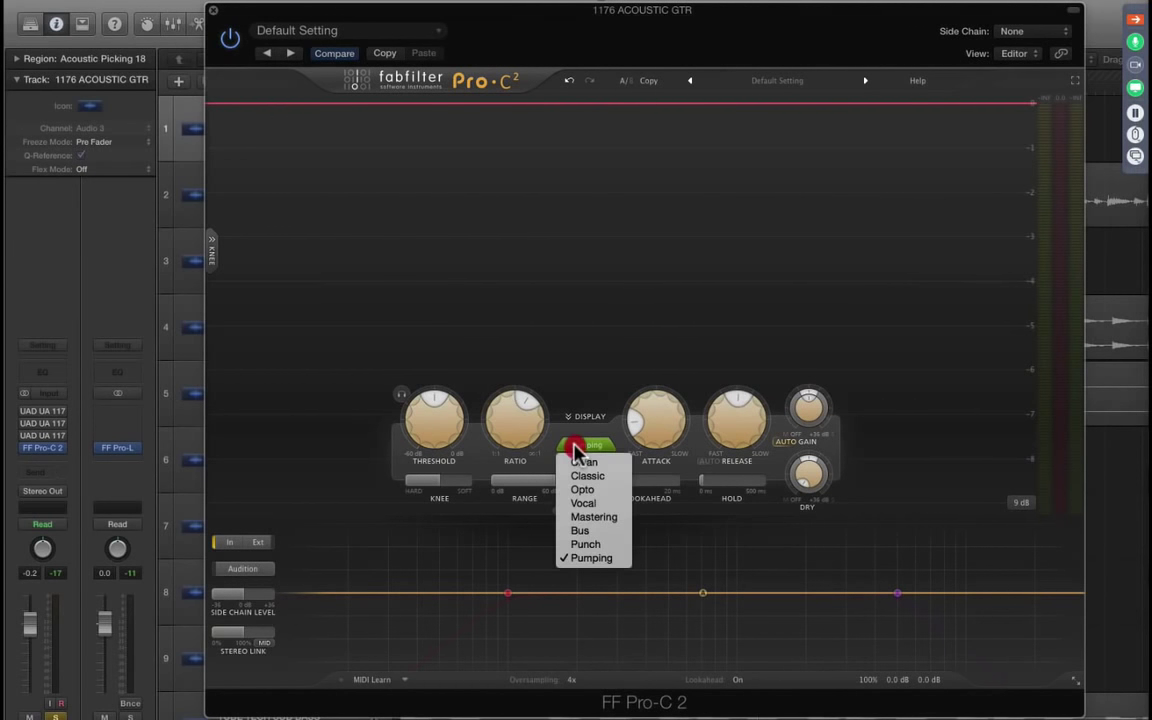
{"action": "left_click", "coordinate": [584, 478]}
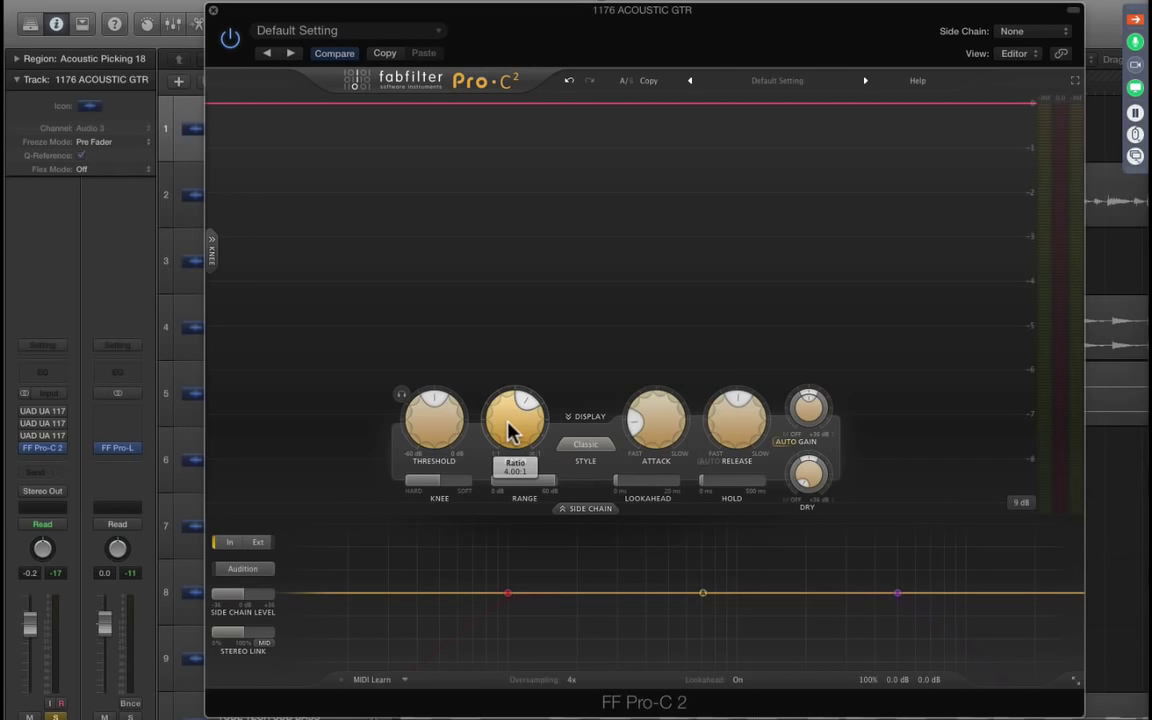
Step: Lower the ratio to about 1.15:1, and raise it again to about 4.12:1
{"action": "mouse_move", "coordinate": [510, 430]}
{"action": "left_mouse_down"}
{"action": "mouse_move", "coordinate": [473, 476]}
{"action": "mouse_move", "coordinate": [473, 509]}
{"action": "mouse_move", "coordinate": [470, 494]}
{"action": "left_mouse_up"}
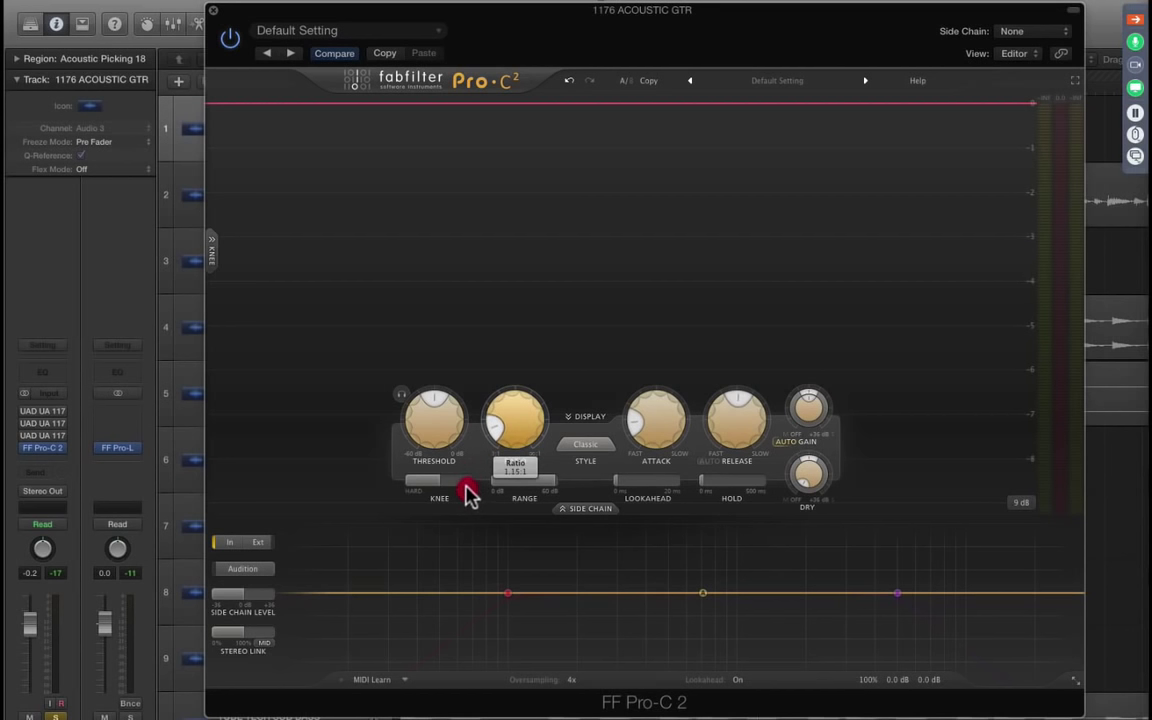
{"action": "left_click_drag", "start_coordinate": [470, 494], "coordinate": [482, 387]}
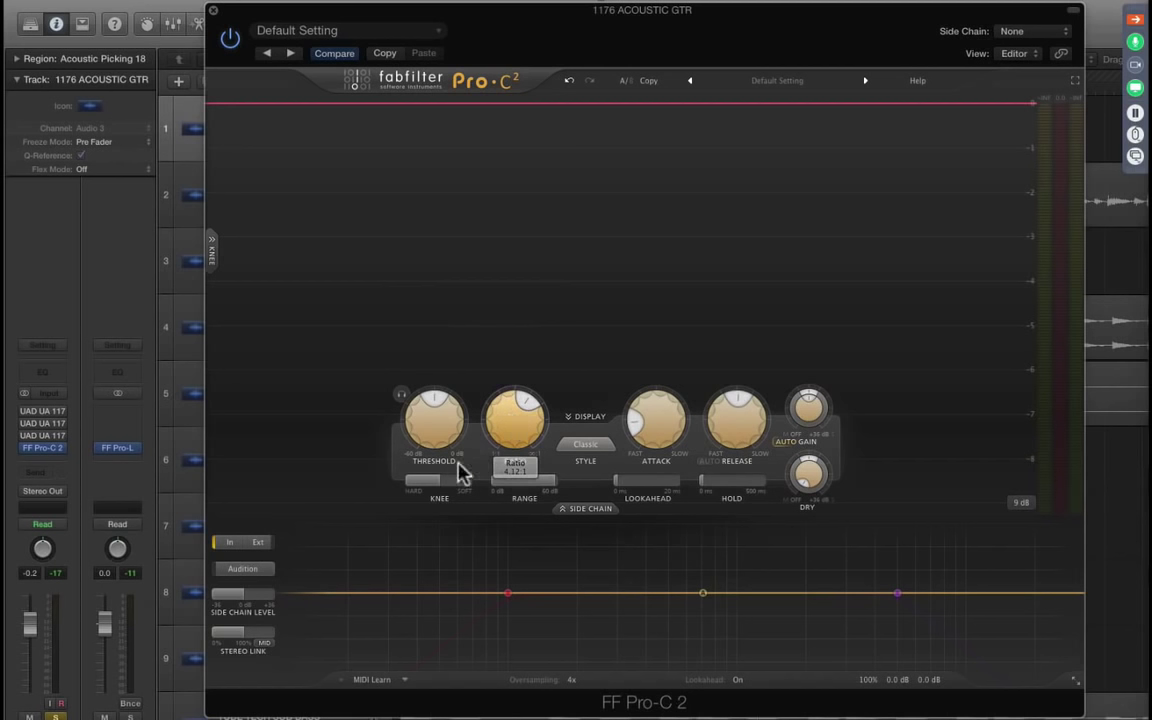
{"action": "mouse_move", "coordinate": [419, 480]}
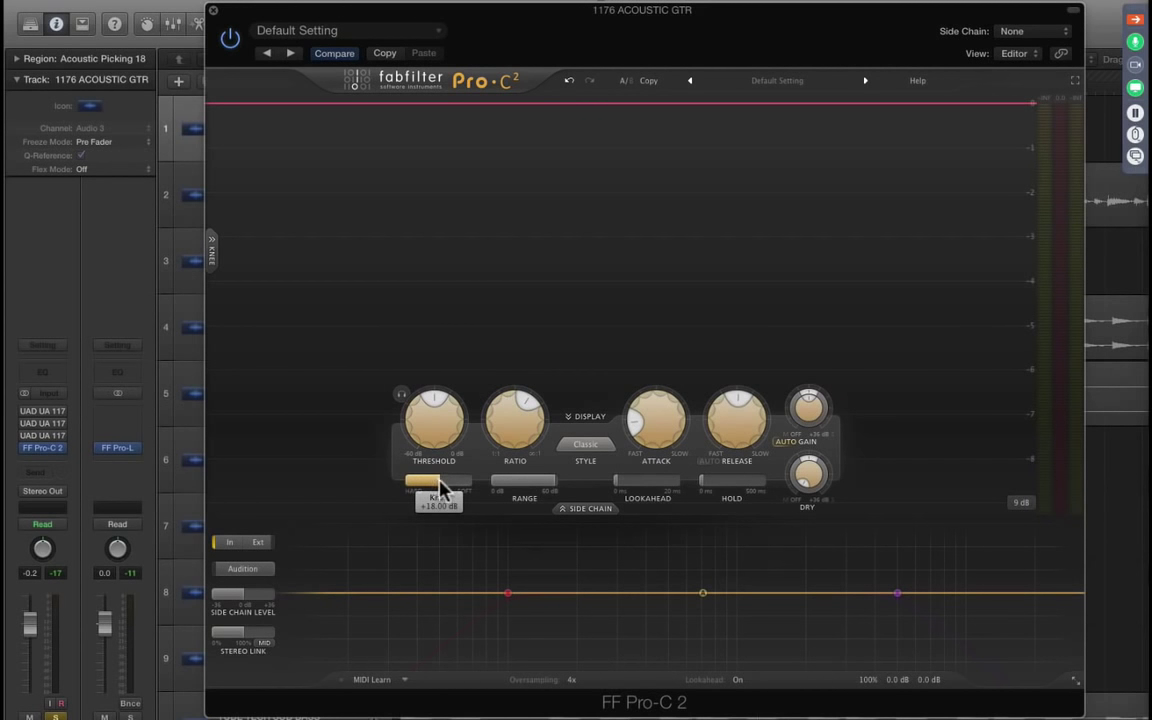
{"action": "mouse_move", "coordinate": [541, 486]}
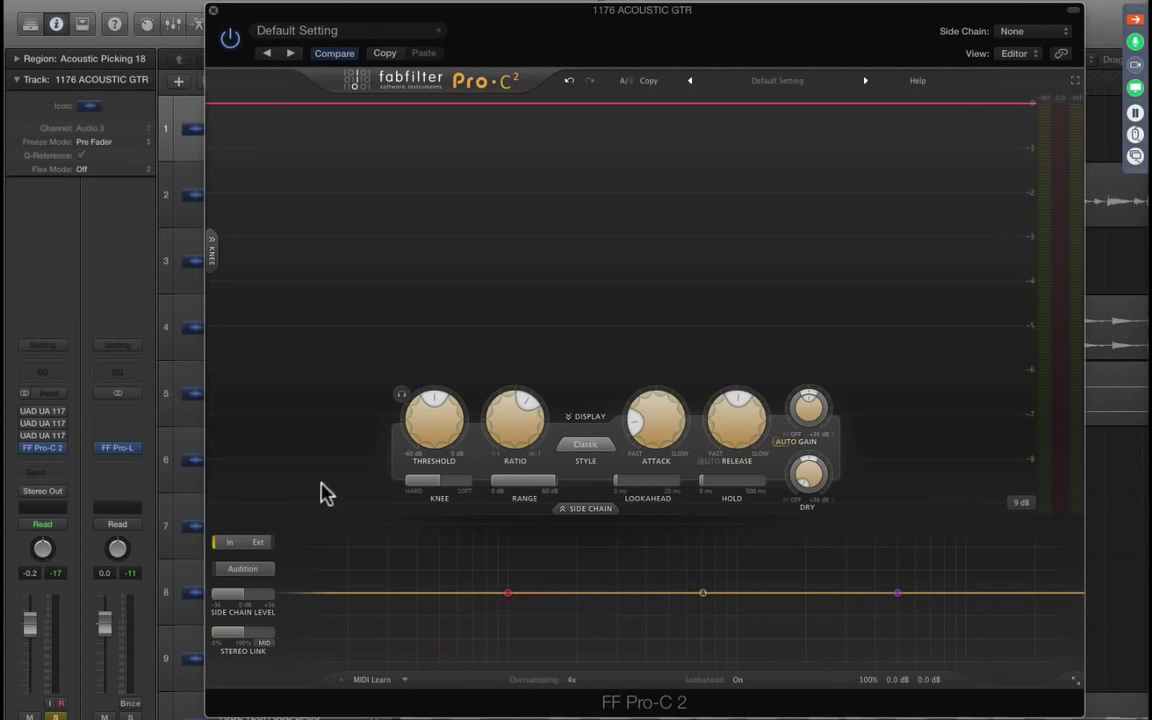
Step: Raise the threshold to 0 dB and, with the guitar playing, raise the track's fader to 0.9 dB
{"action": "left_click_drag", "start_coordinate": [418, 428], "coordinate": [391, 399]}
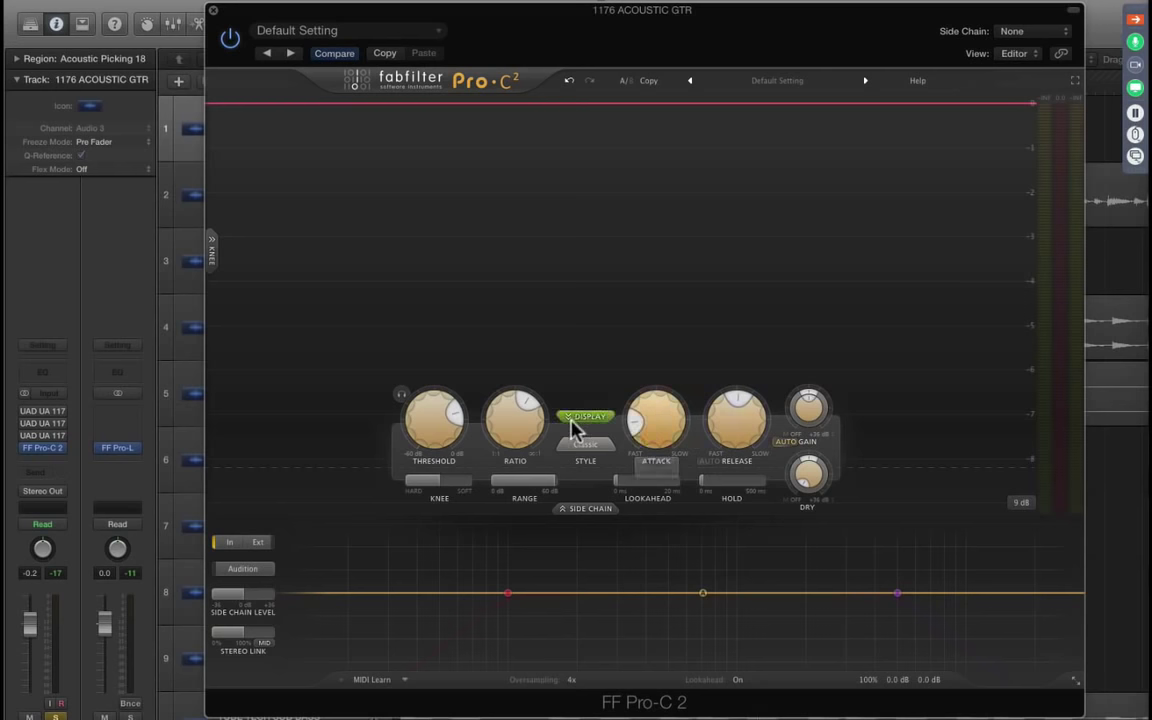
{"action": "left_click_drag", "start_coordinate": [430, 432], "coordinate": [432, 375]}
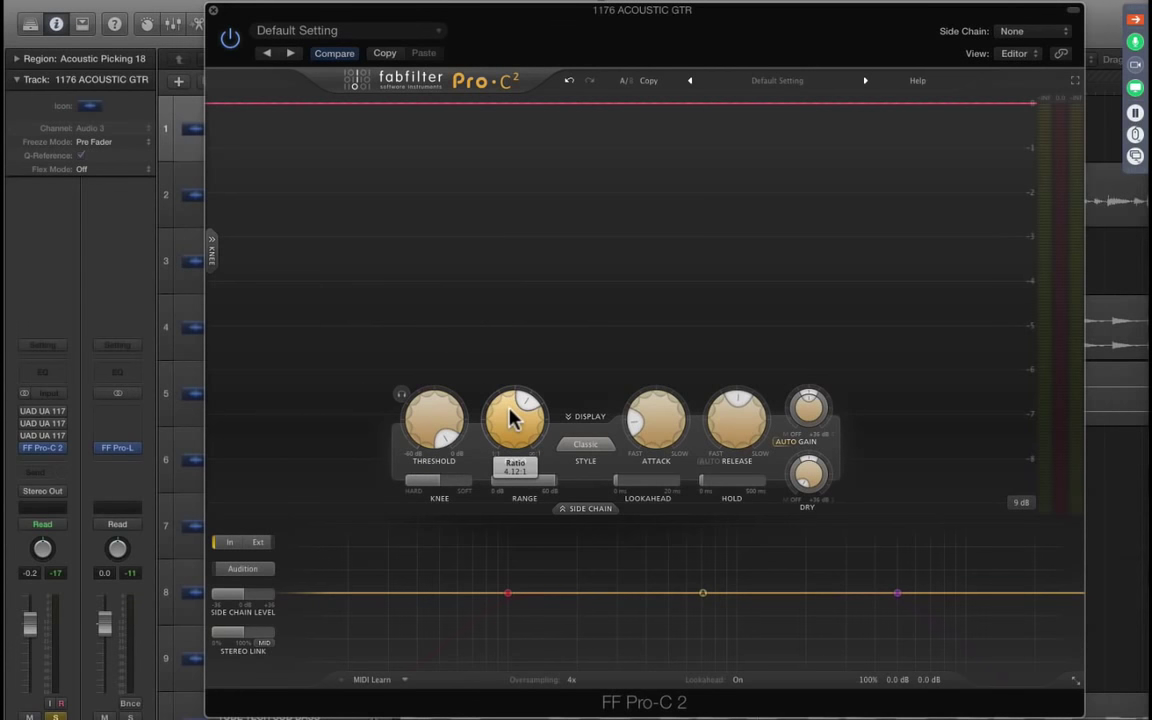
{"action": "key", "text": "space"}
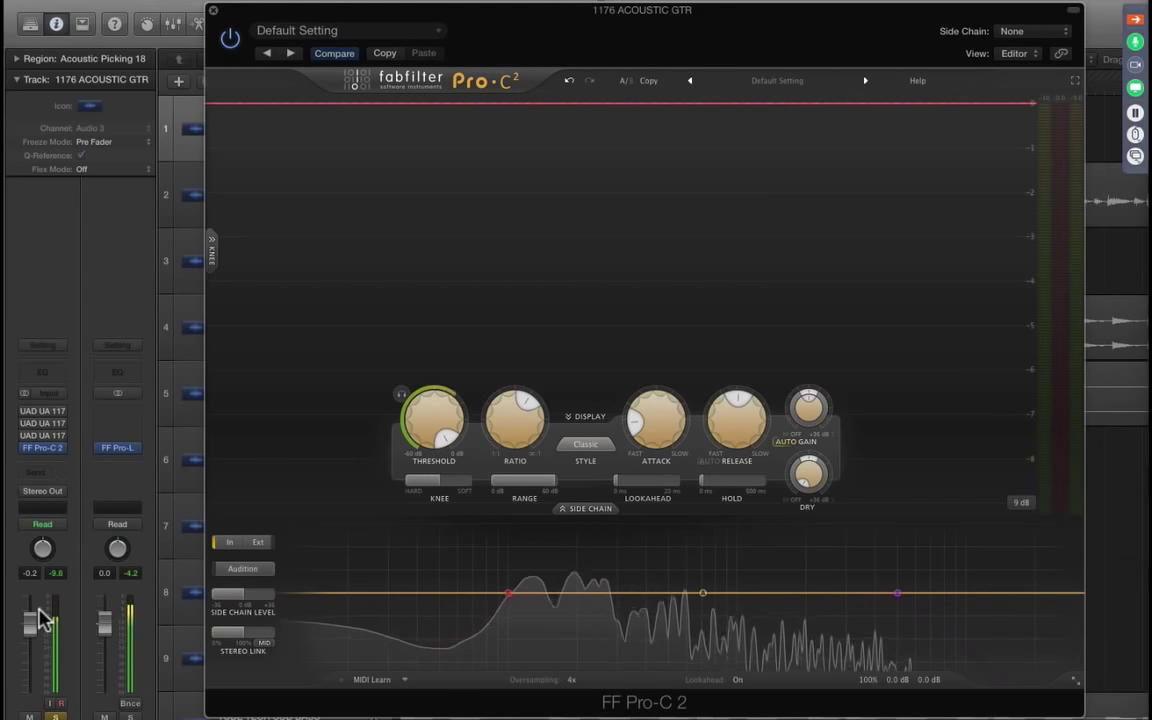
{"action": "mouse_move", "coordinate": [28, 618]}
{"action": "left_mouse_down"}
{"action": "mouse_move", "coordinate": [27, 596]}
{"action": "mouse_move", "coordinate": [29, 612]}
{"action": "left_mouse_up"}
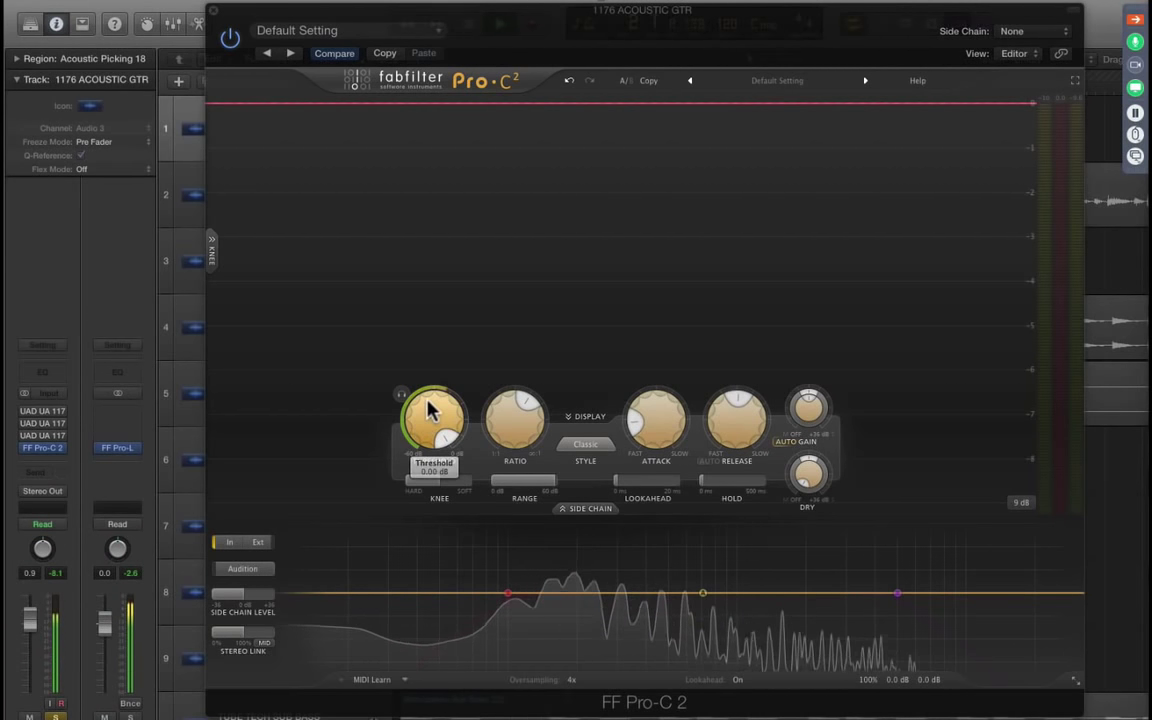
Step: Lower the threshold to about -19.5 dB while the guitar plays, and fine-tune it slightly higher
{"action": "left_click_drag", "start_coordinate": [428, 400], "coordinate": [398, 486]}
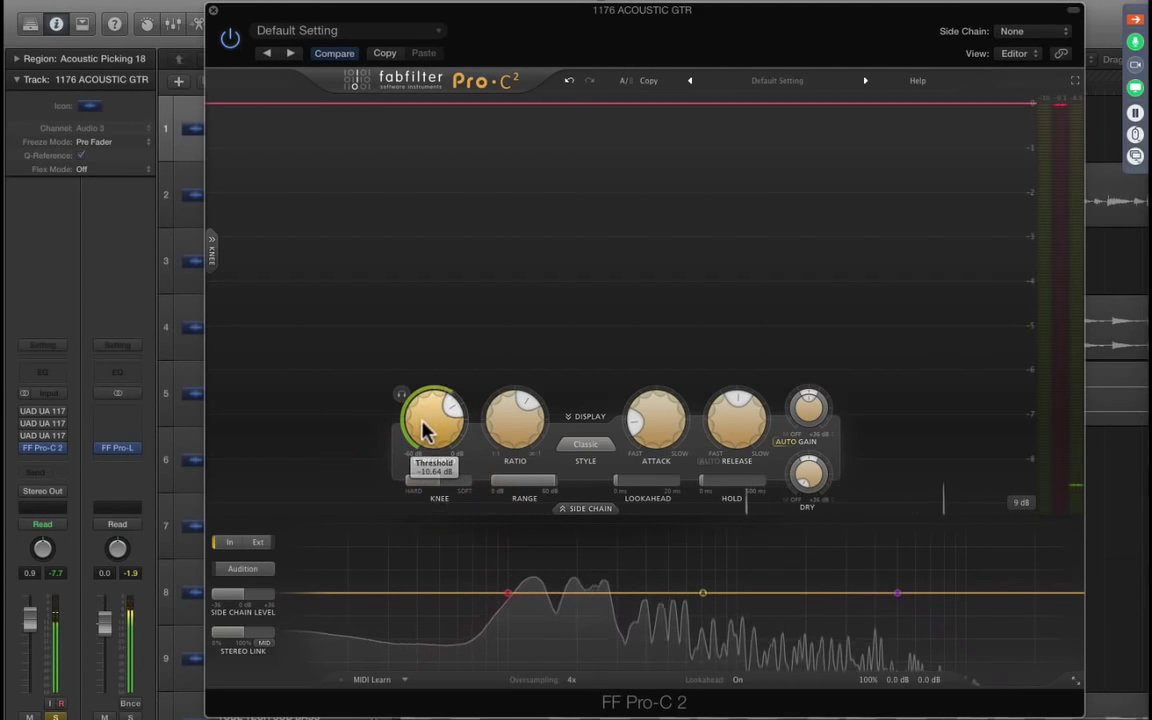
{"action": "left_click_drag", "start_coordinate": [425, 430], "coordinate": [387, 438]}
{"action": "key", "text": "XF86AudioRaiseVolume"}
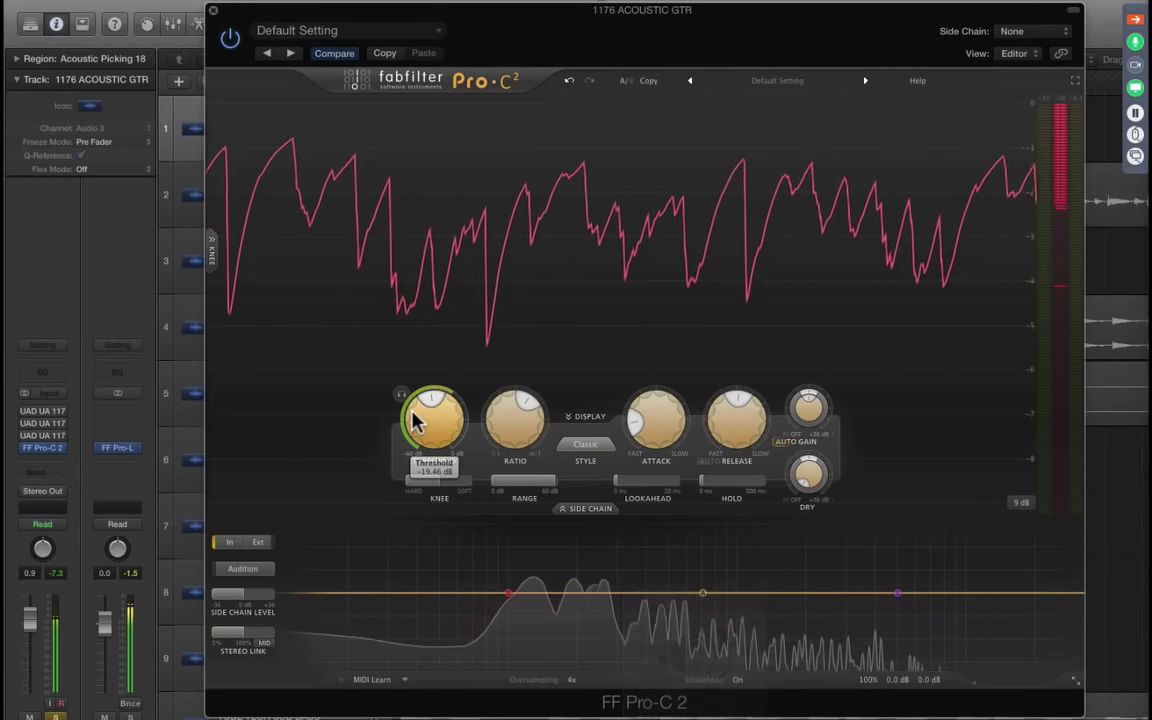
{"action": "left_click_drag", "start_coordinate": [412, 411], "coordinate": [399, 442]}
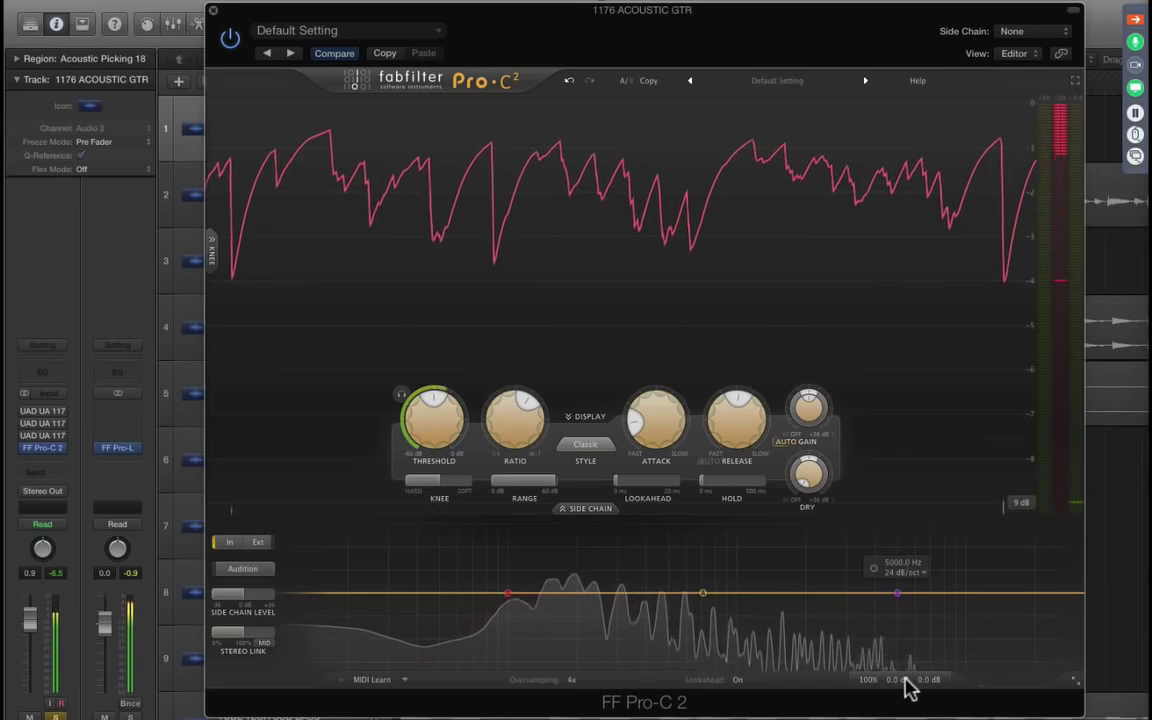
Step: Compare the playing guitar with the compressor bypassed and active two times, and stop playback
{"action": "mouse_move", "coordinate": [898, 675]}
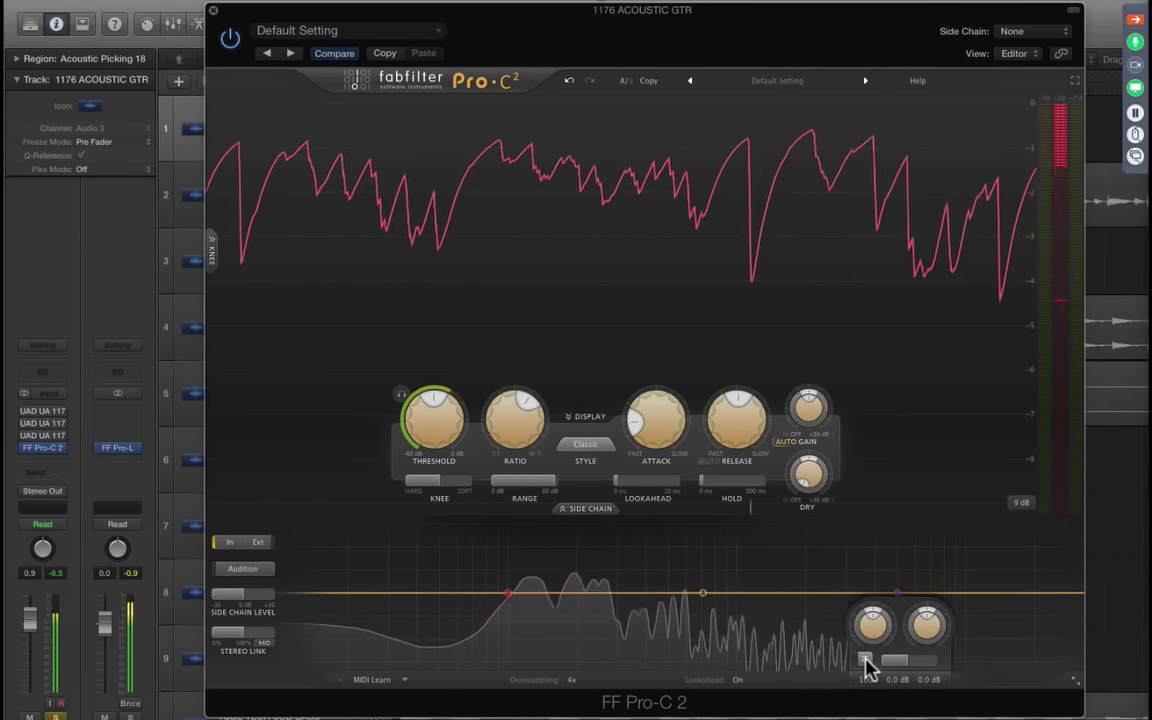
{"action": "left_click", "coordinate": [866, 660]}
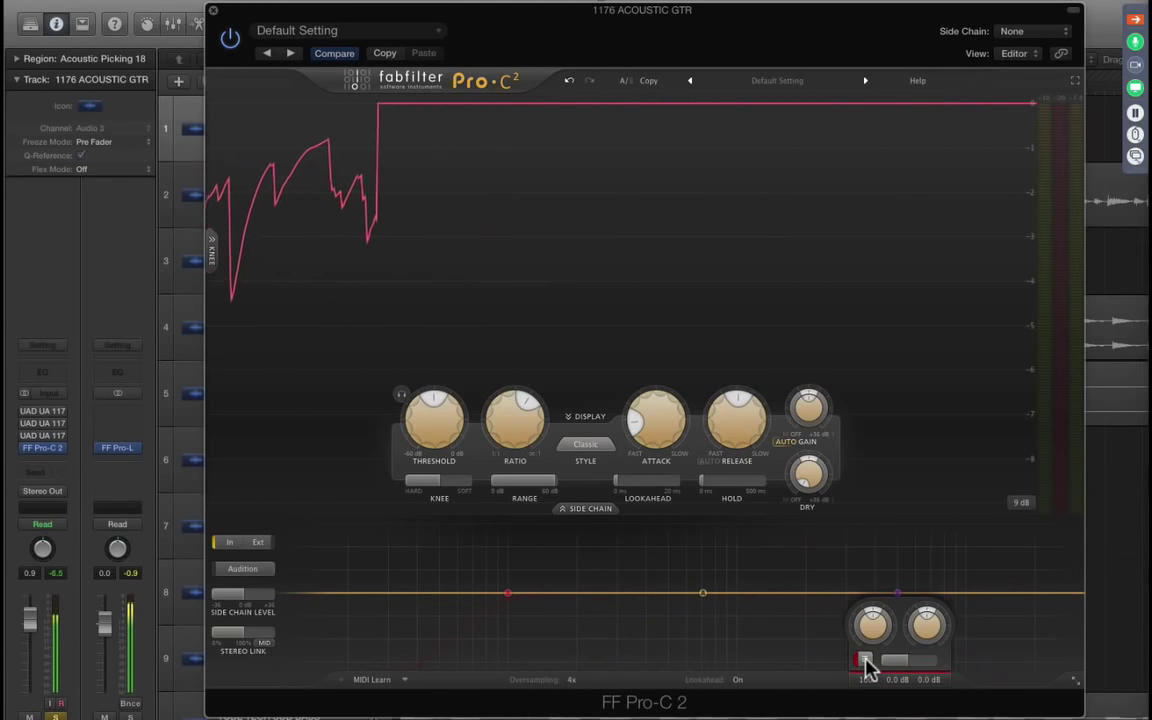
{"action": "left_click", "coordinate": [866, 662]}
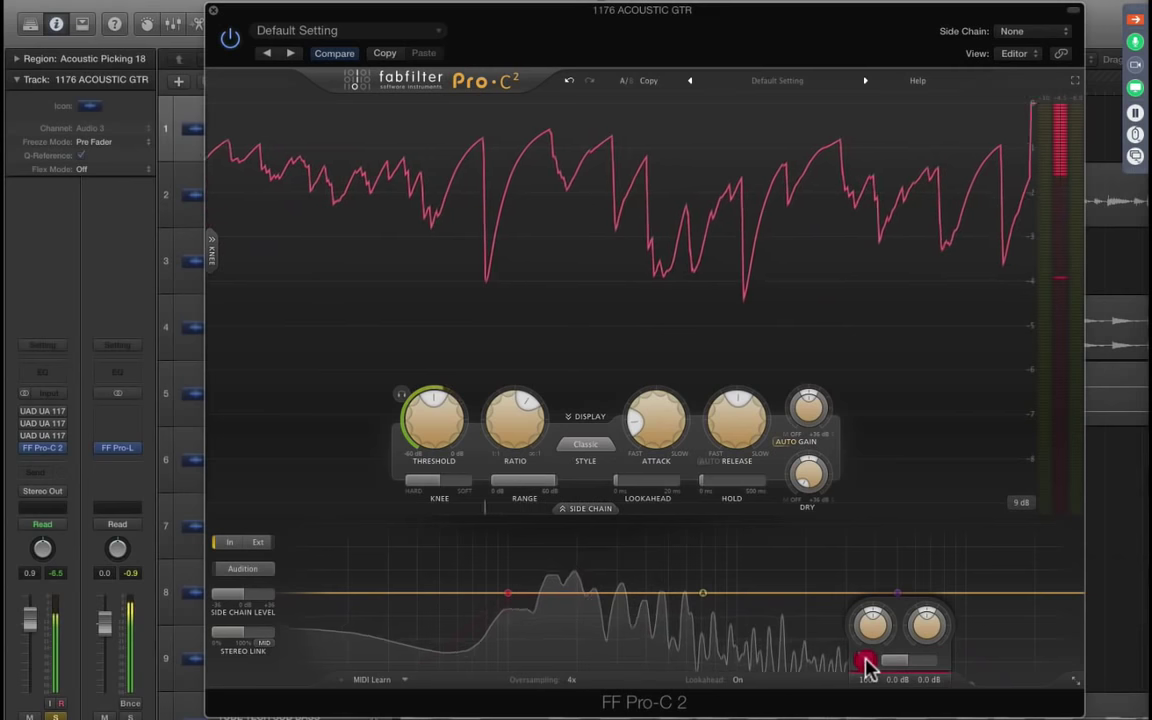
{"action": "left_click", "coordinate": [864, 664]}
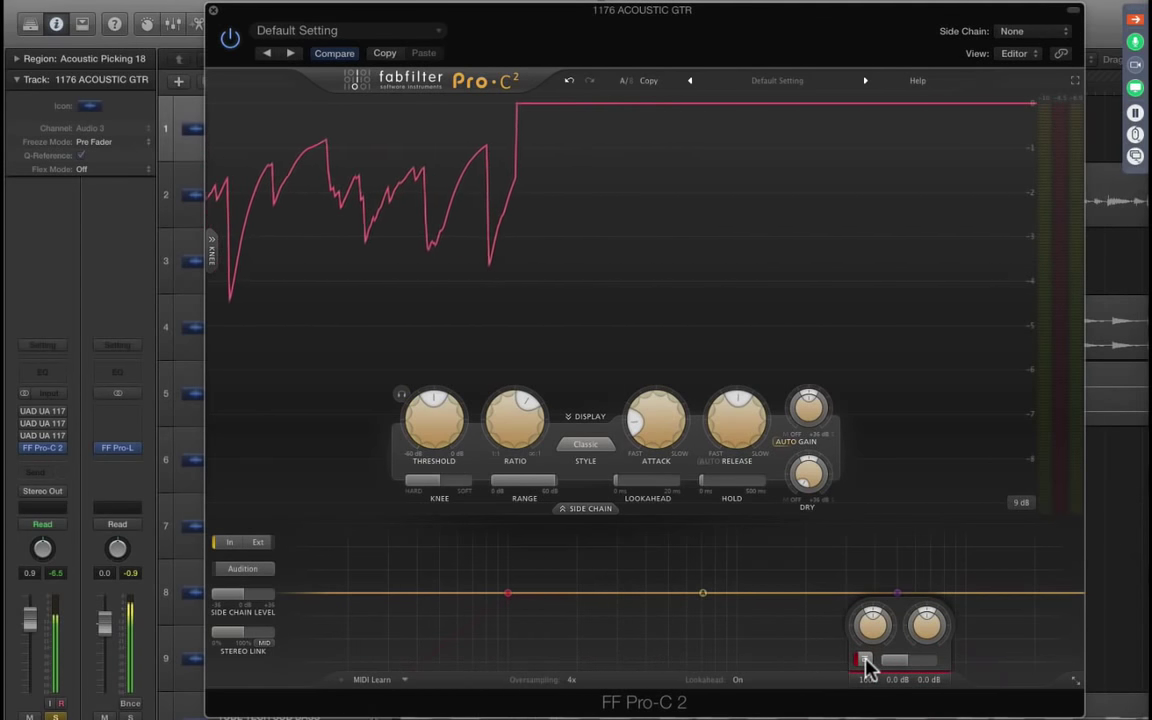
{"action": "left_click", "coordinate": [864, 664]}
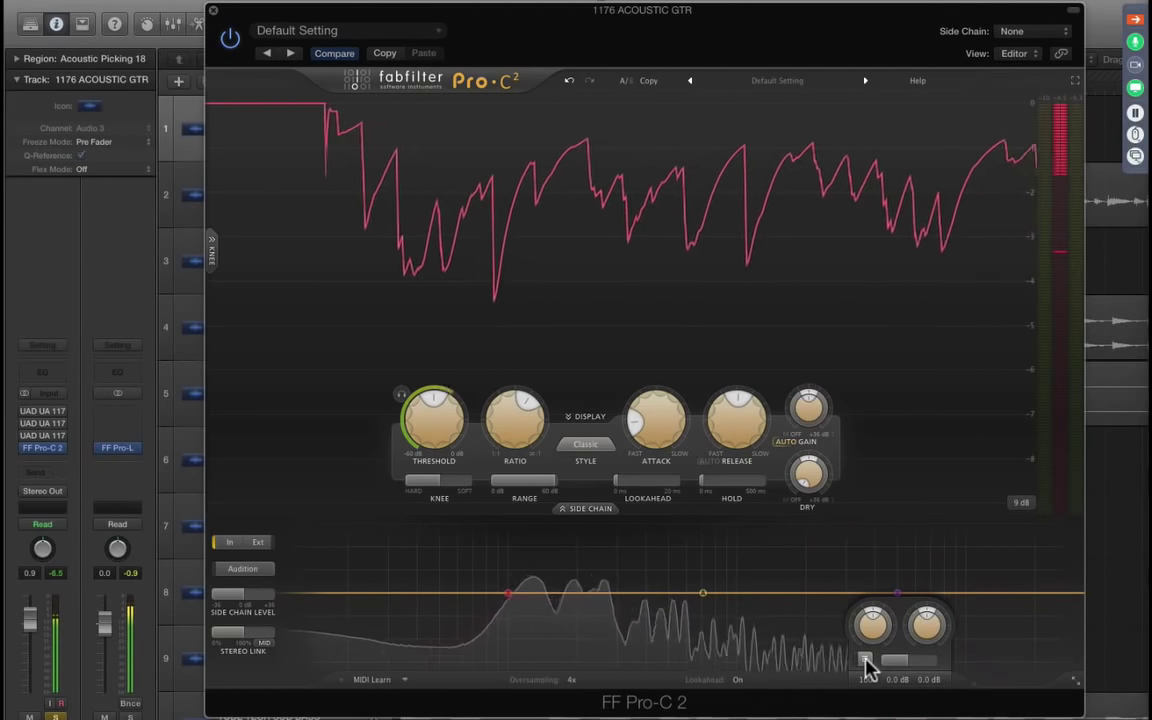
{"action": "key", "text": "space"}
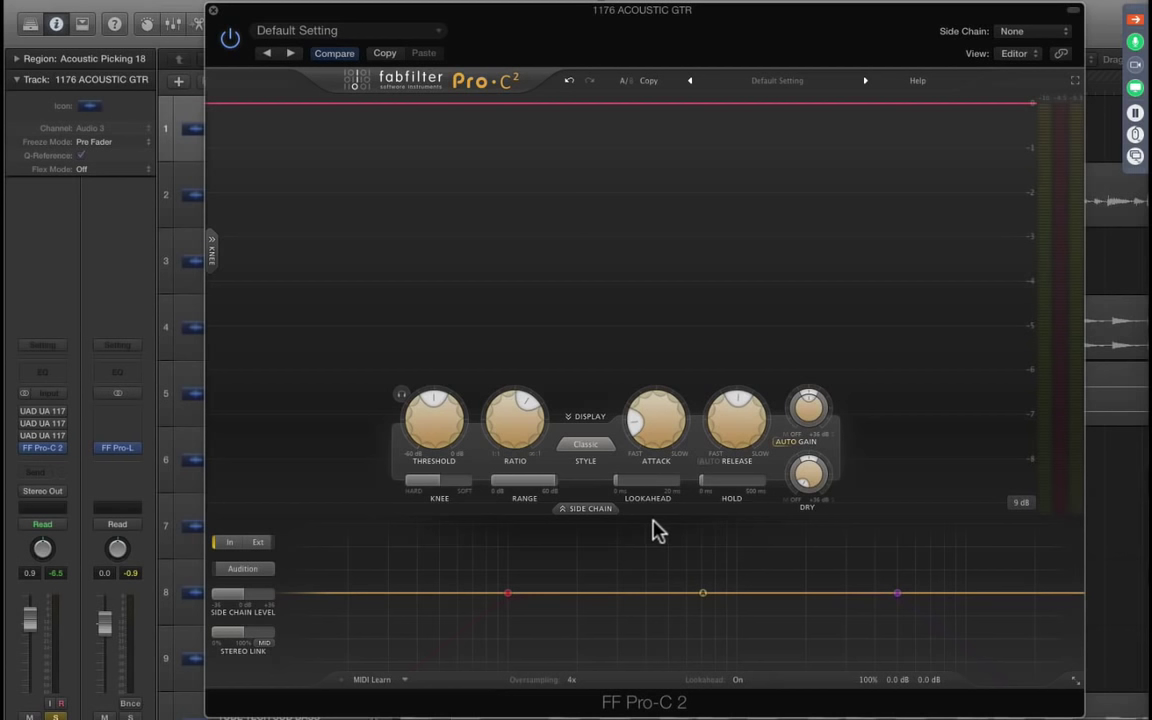
Step: Lower the attack time to 0.005 ms in the Classic style
{"action": "mouse_move", "coordinate": [530, 422]}
{"action": "mouse_move", "coordinate": [652, 420]}
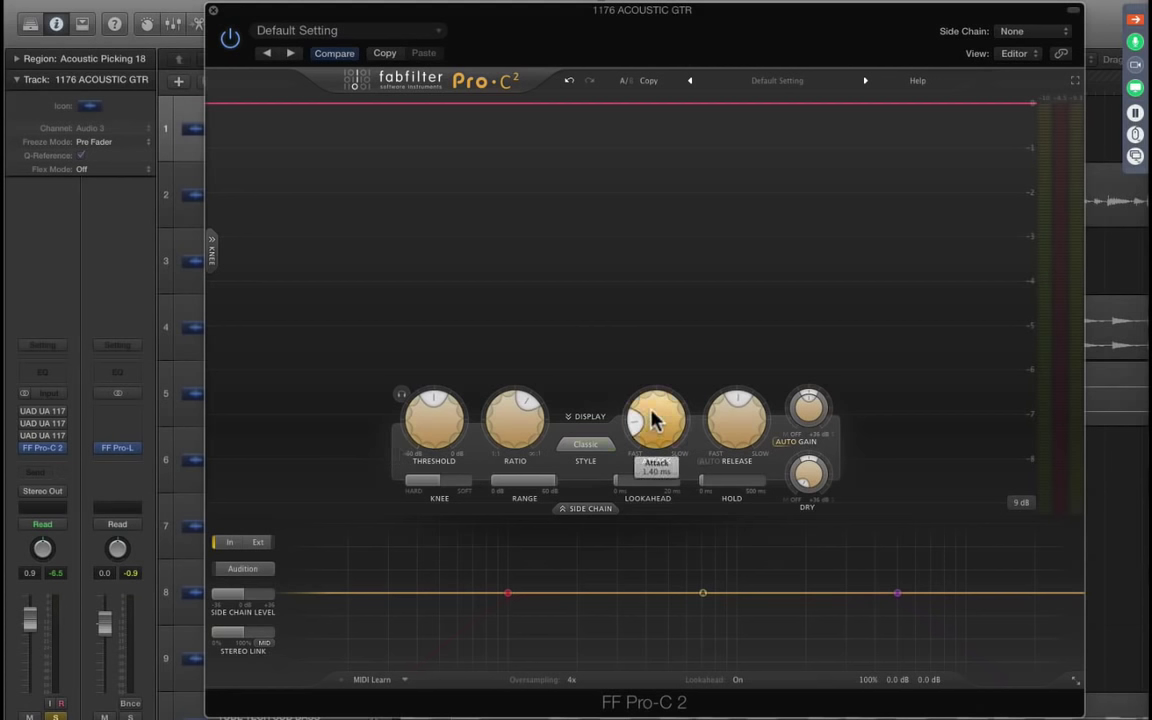
{"action": "left_click", "coordinate": [652, 420]}
{"action": "left_click_drag", "start_coordinate": [652, 420], "coordinate": [632, 520]}
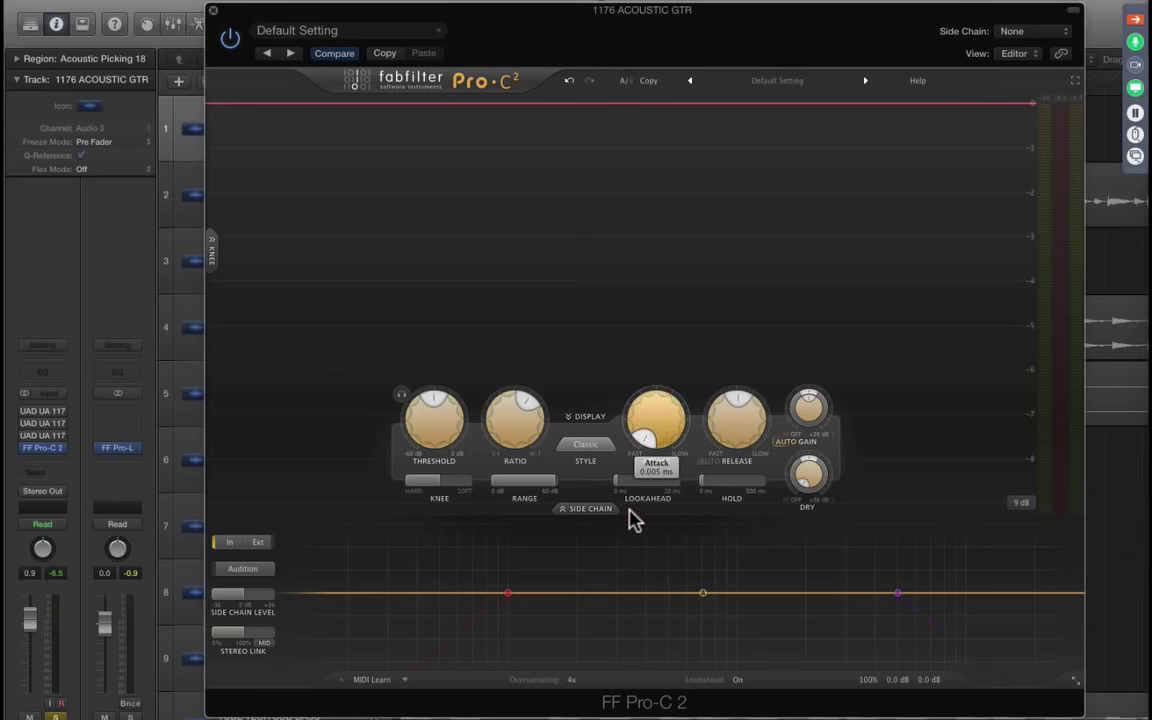
Step: Try a longer lookahead with the Clean style, and restore the Classic style and the 0 ms lookahead
{"action": "left_click", "coordinate": [630, 514]}
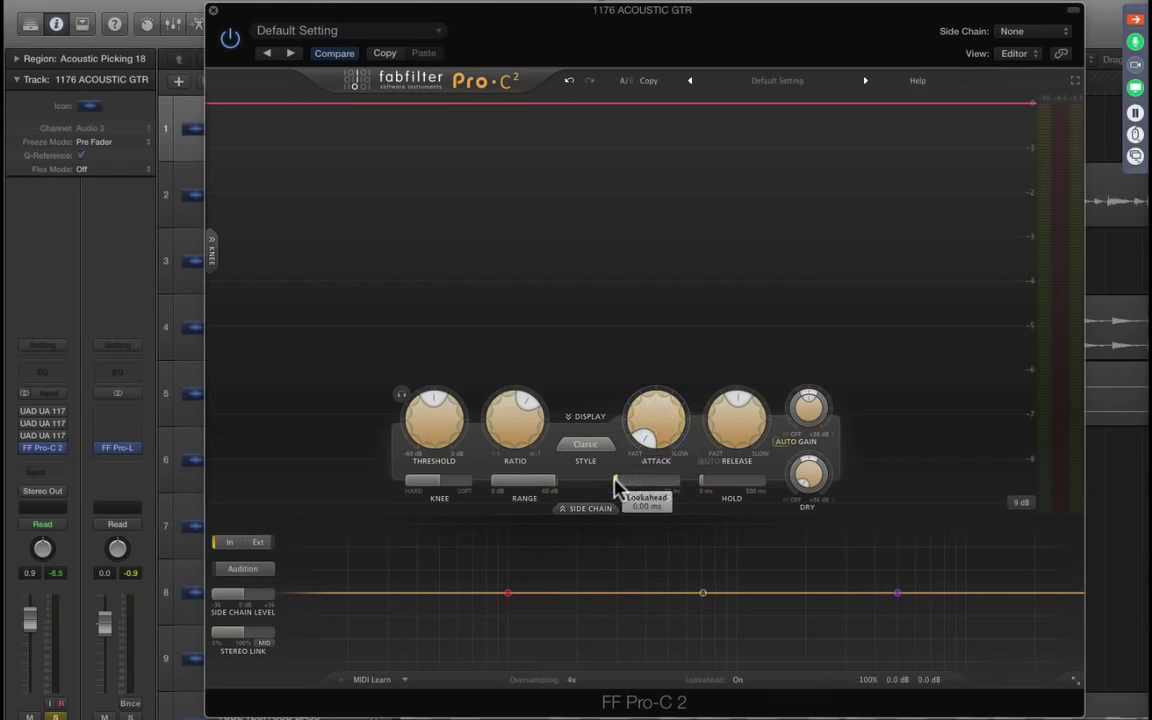
{"action": "left_click", "coordinate": [615, 485]}
{"action": "left_click_drag", "start_coordinate": [615, 480], "coordinate": [701, 488]}
{"action": "left_click", "coordinate": [586, 447]}
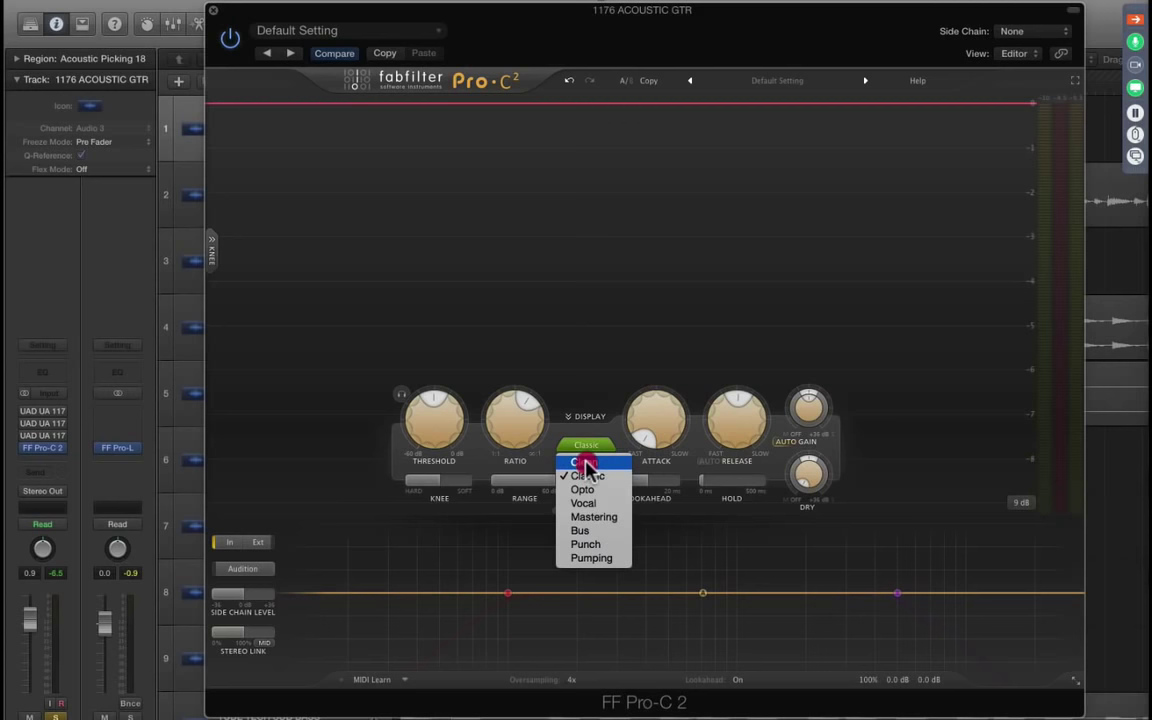
{"action": "left_click", "coordinate": [586, 463]}
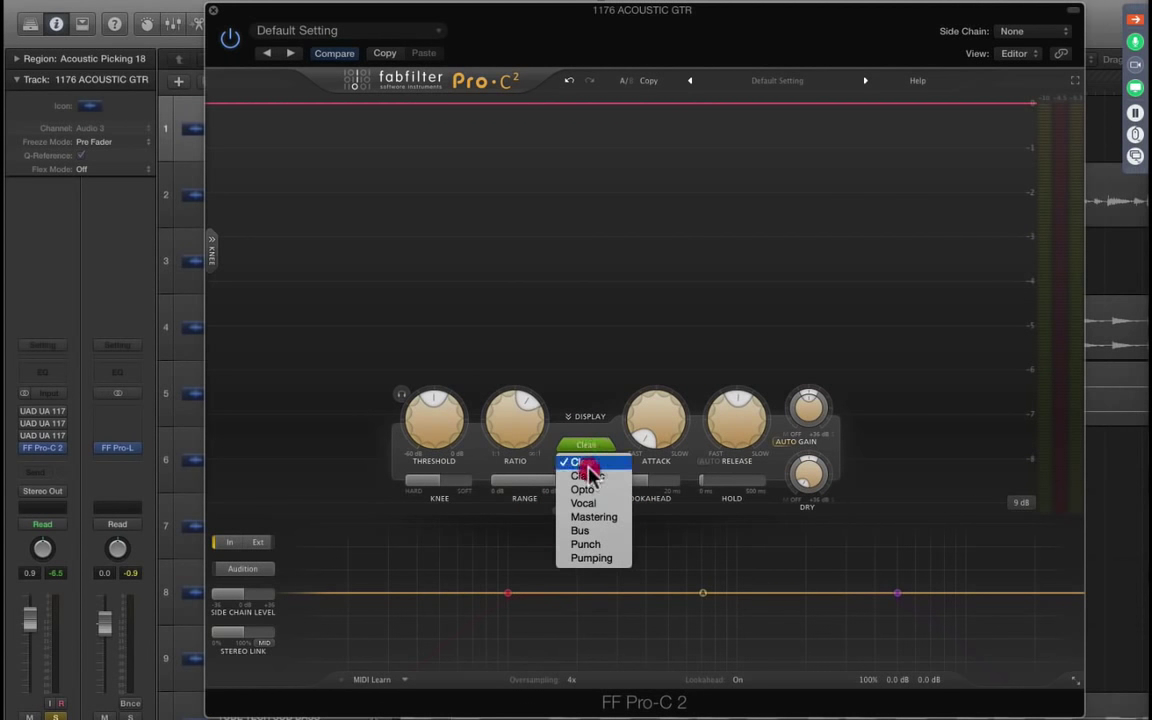
{"action": "left_click", "coordinate": [590, 477]}
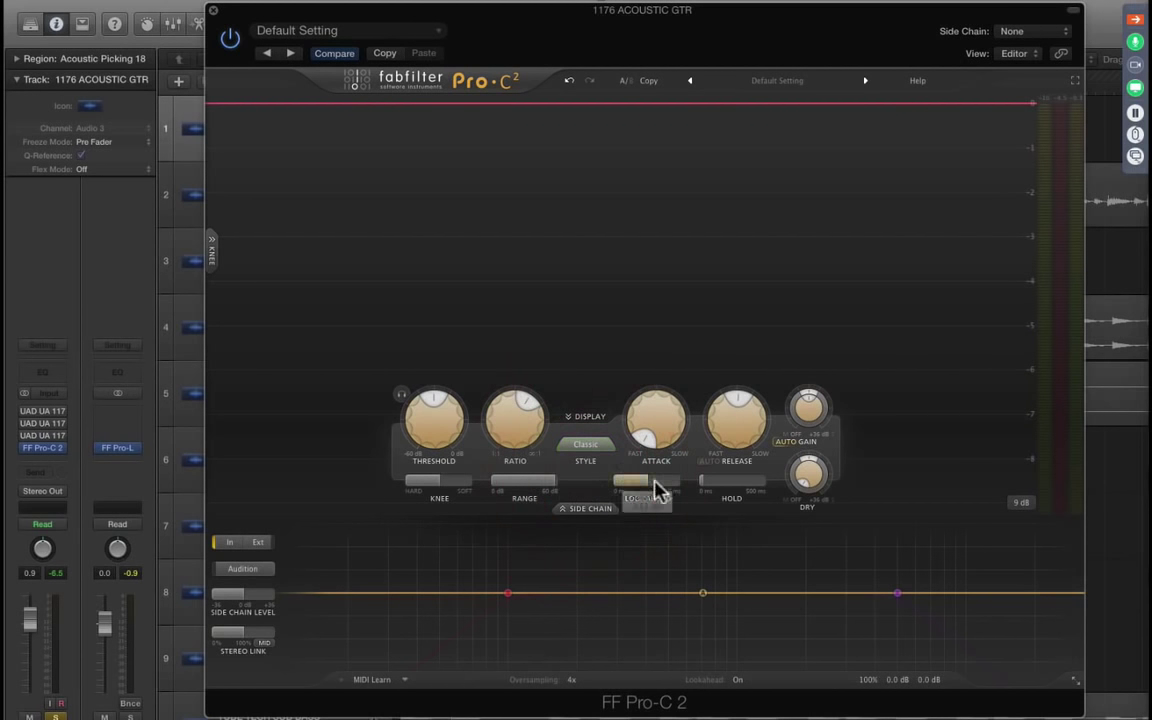
{"action": "left_click", "coordinate": [518, 488]}
Step: Raise the attack time to 2.25 ms and play the guitar through the compressor
{"action": "left_click_drag", "start_coordinate": [648, 452], "coordinate": [636, 379]}
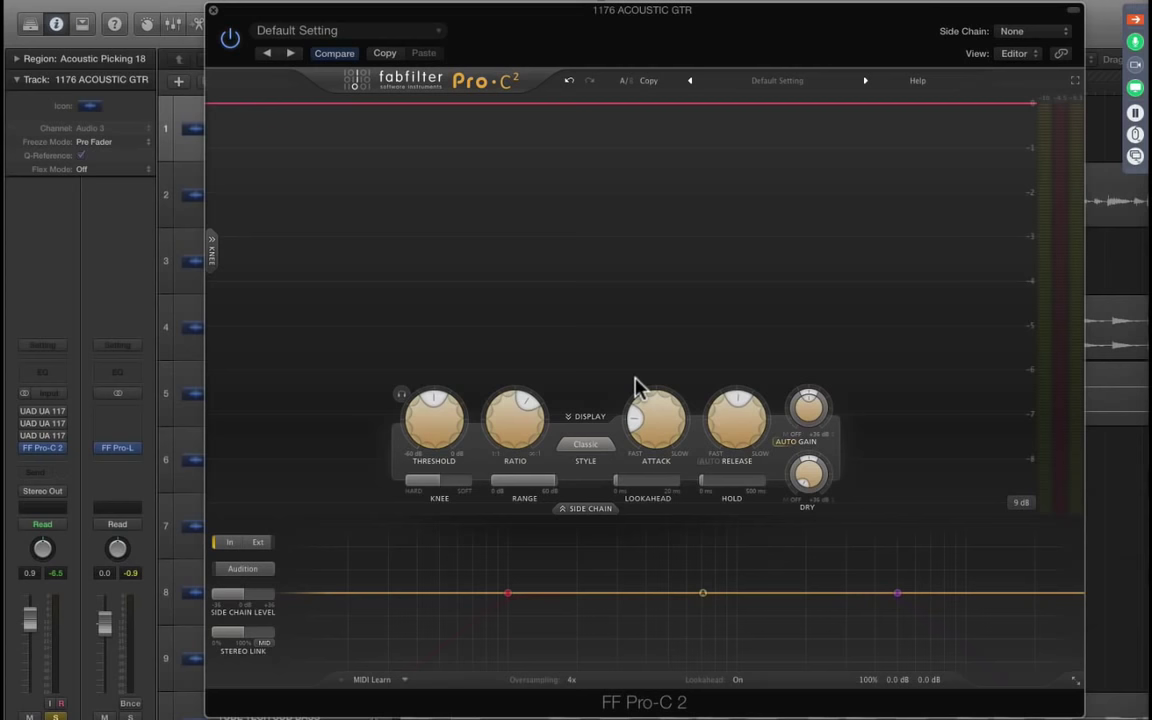
{"action": "key", "text": "space"}
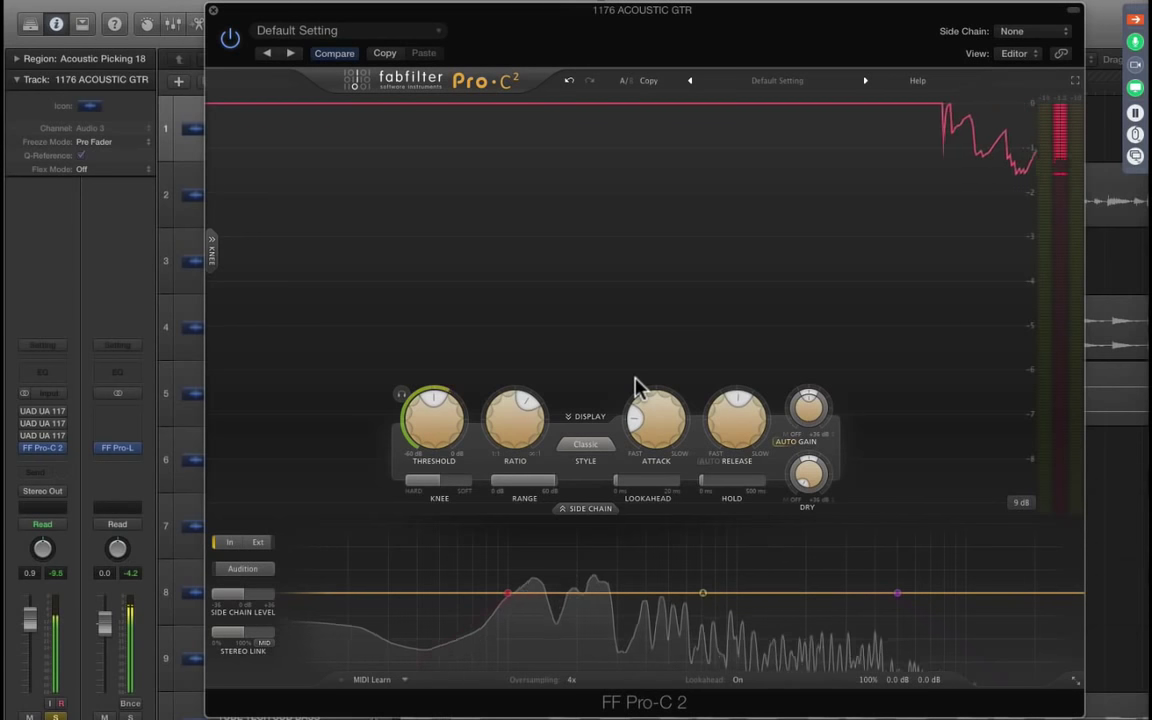
{"action": "mouse_move", "coordinate": [623, 425]}
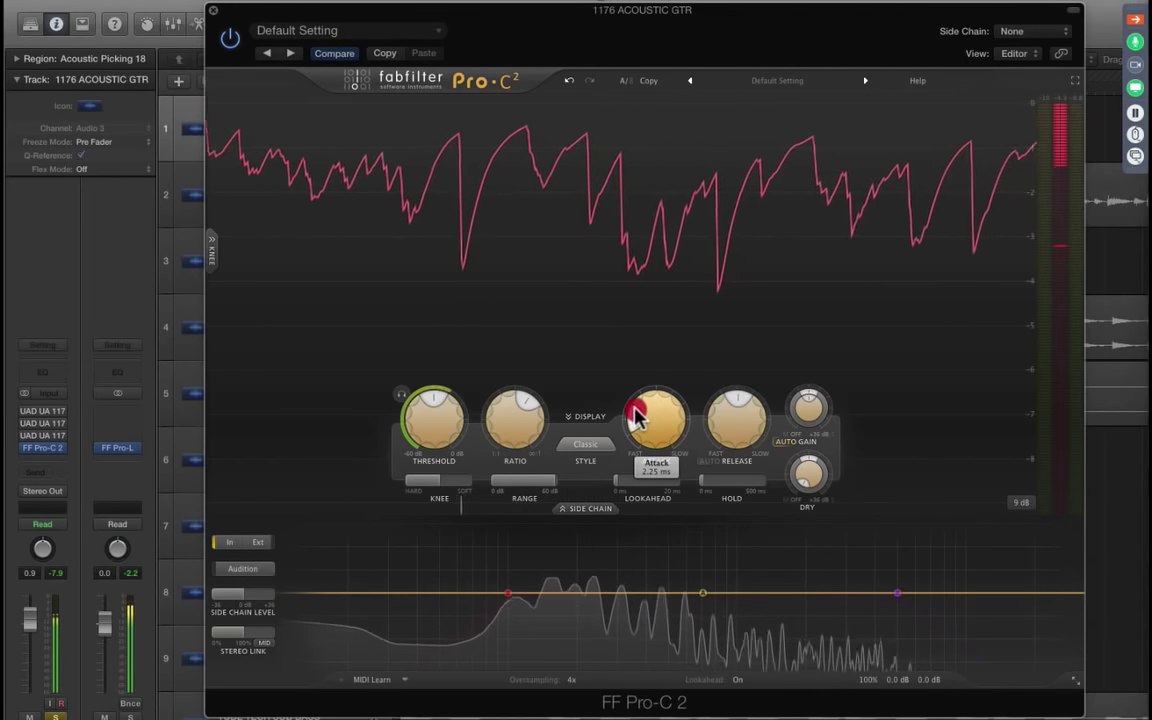
Step: Lower the attack to 0.005 ms and raise the lookahead to 20 ms while the guitar plays
{"action": "left_click_drag", "start_coordinate": [636, 418], "coordinate": [627, 490]}
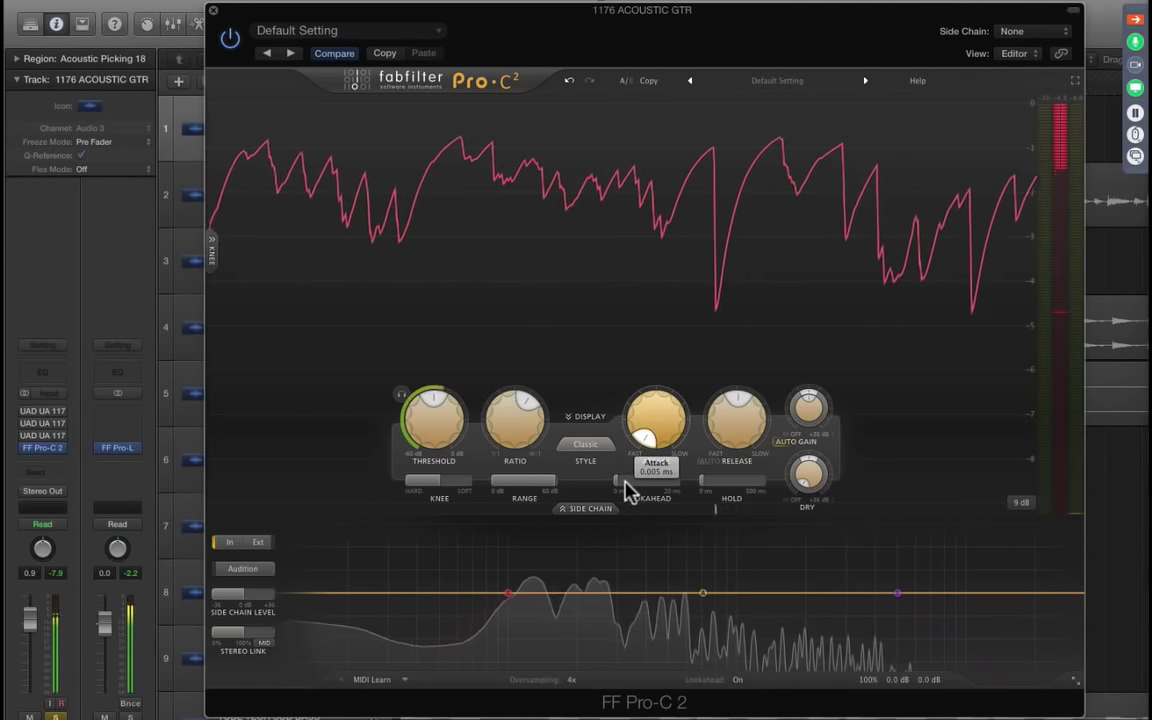
{"action": "left_click", "coordinate": [623, 482]}
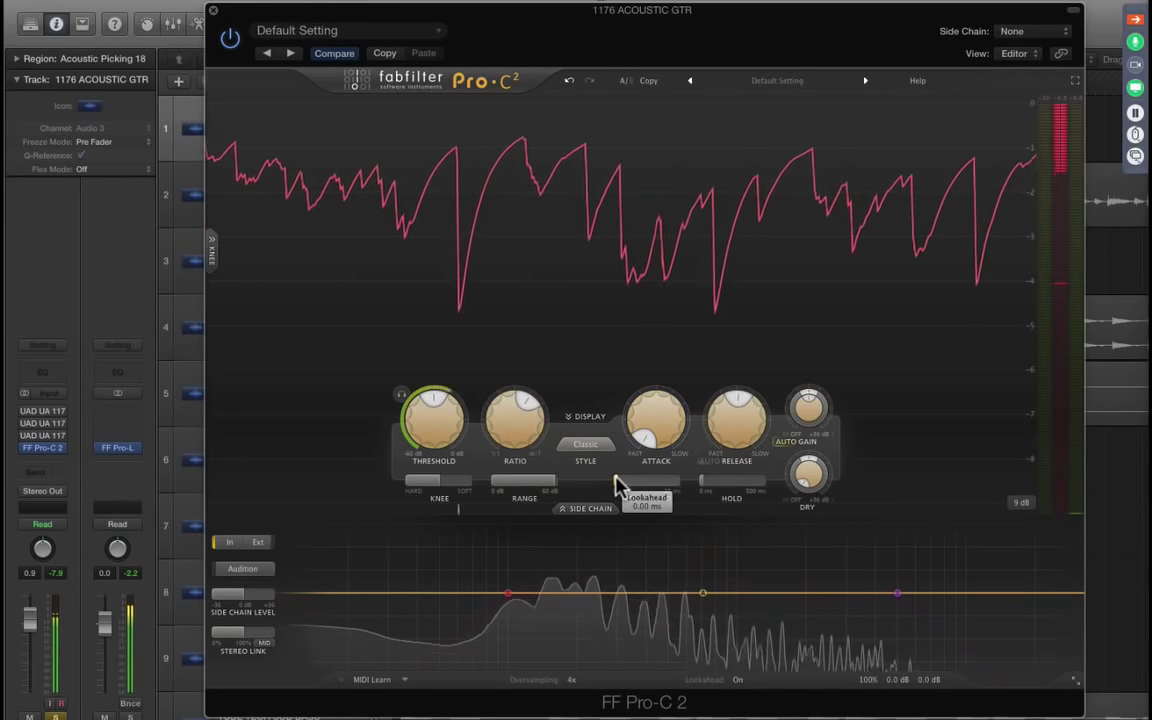
{"action": "left_click", "coordinate": [620, 479]}
{"action": "left_click_drag", "start_coordinate": [620, 482], "coordinate": [876, 508]}
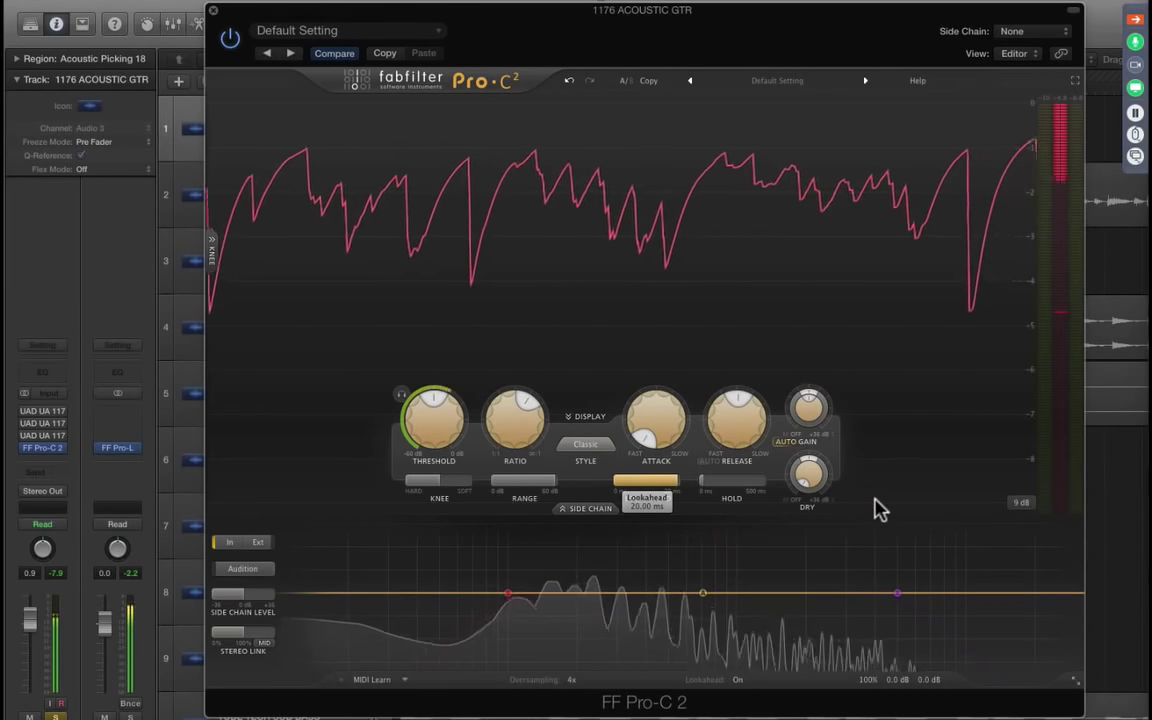
Step: Raise the release time to 750.6 ms and switch the compression style to Clean
{"action": "left_click", "coordinate": [725, 428]}
{"action": "left_click_drag", "start_coordinate": [725, 428], "coordinate": [735, 366]}
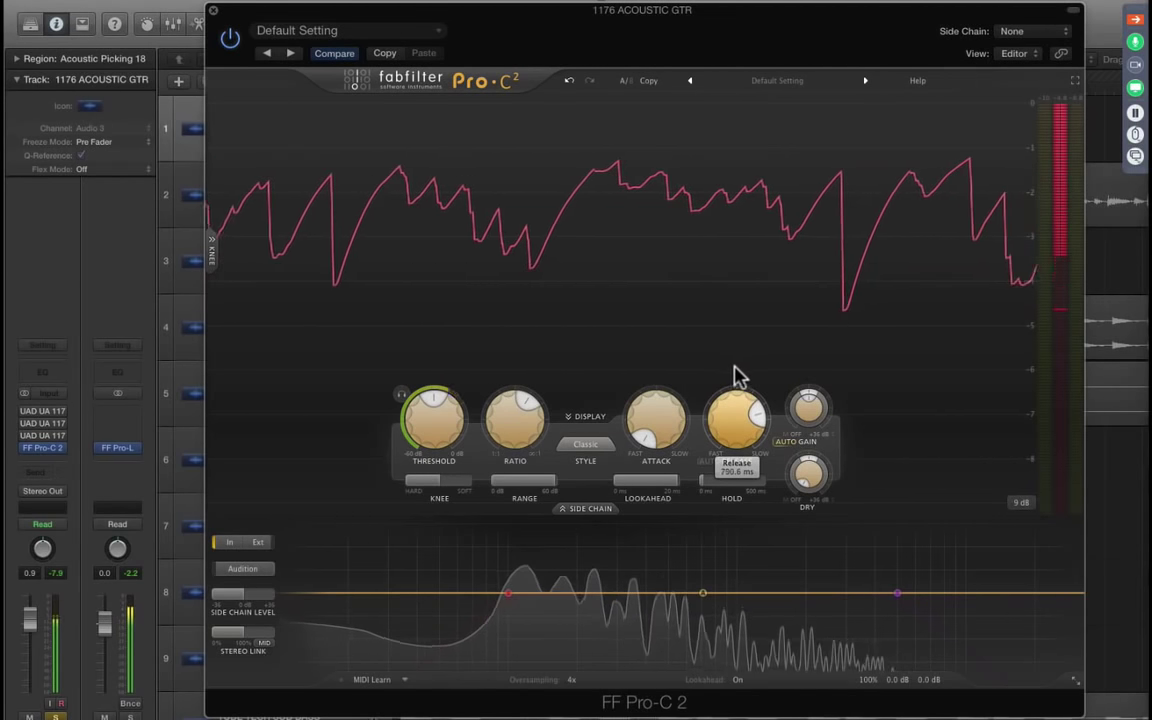
{"action": "left_click", "coordinate": [585, 447]}
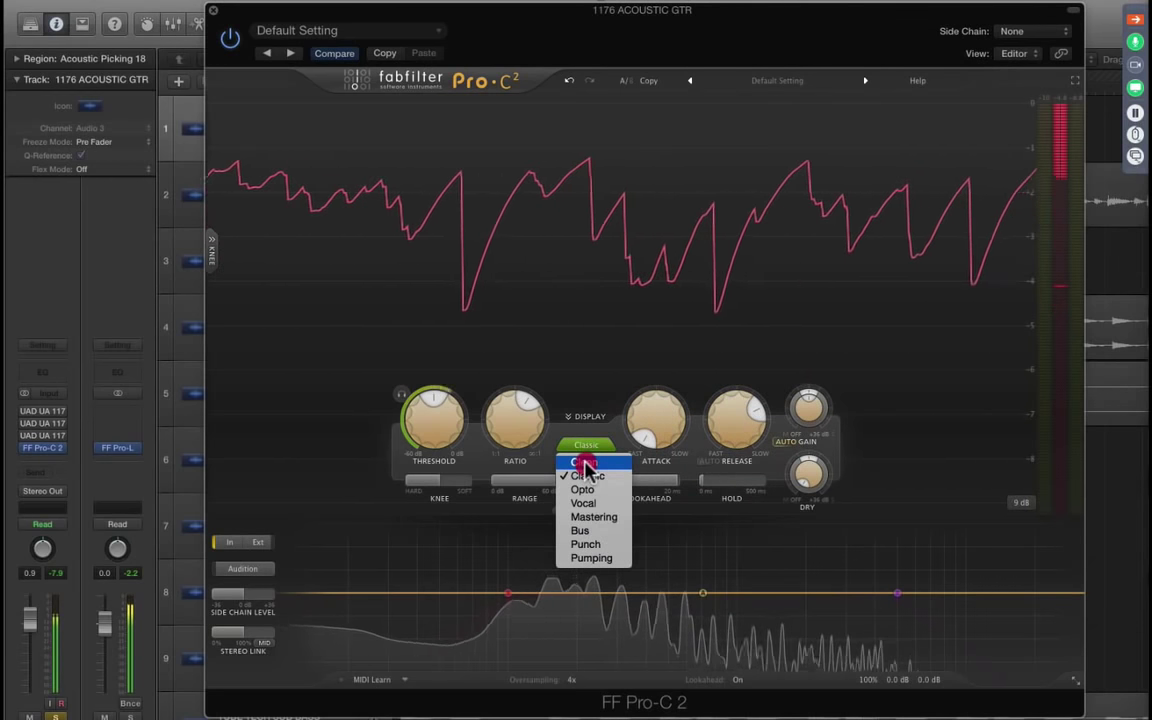
{"action": "left_click", "coordinate": [584, 462]}
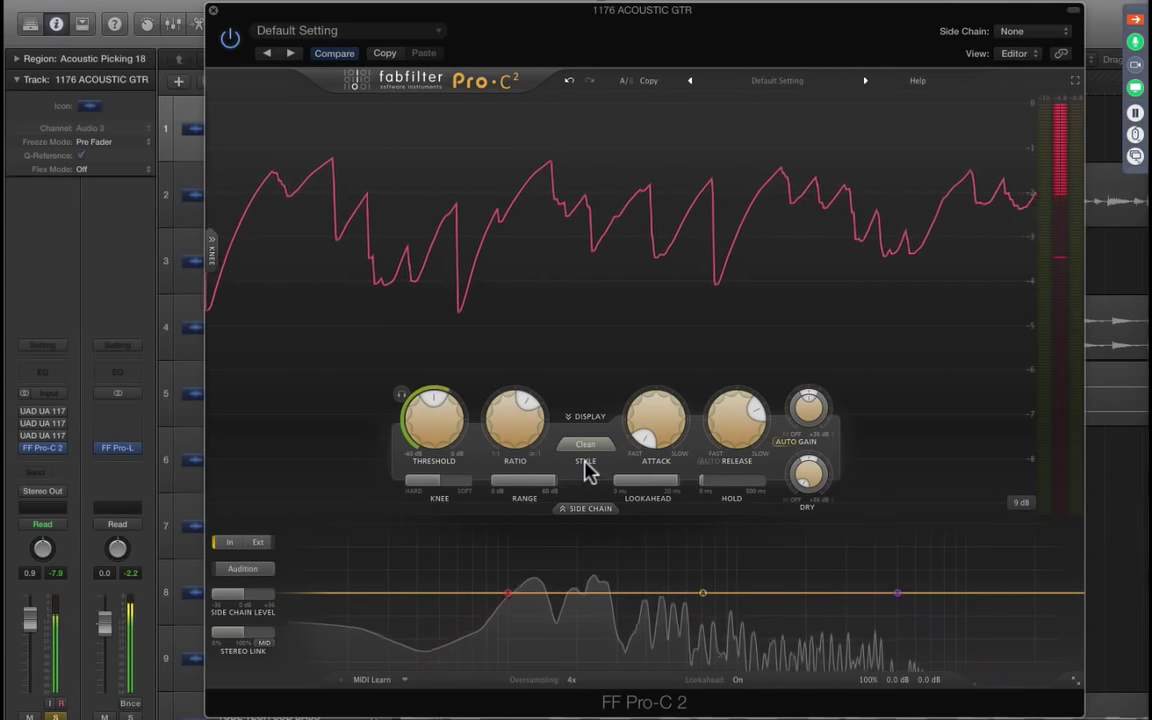
Step: Harden the knee and set the threshold to -18.96 dB while the guitar plays
{"action": "left_click_drag", "start_coordinate": [420, 482], "coordinate": [340, 497]}
{"action": "mouse_move", "coordinate": [413, 418]}
{"action": "left_mouse_down"}
{"action": "mouse_move", "coordinate": [415, 440]}
{"action": "mouse_move", "coordinate": [411, 411]}
{"action": "left_mouse_up"}
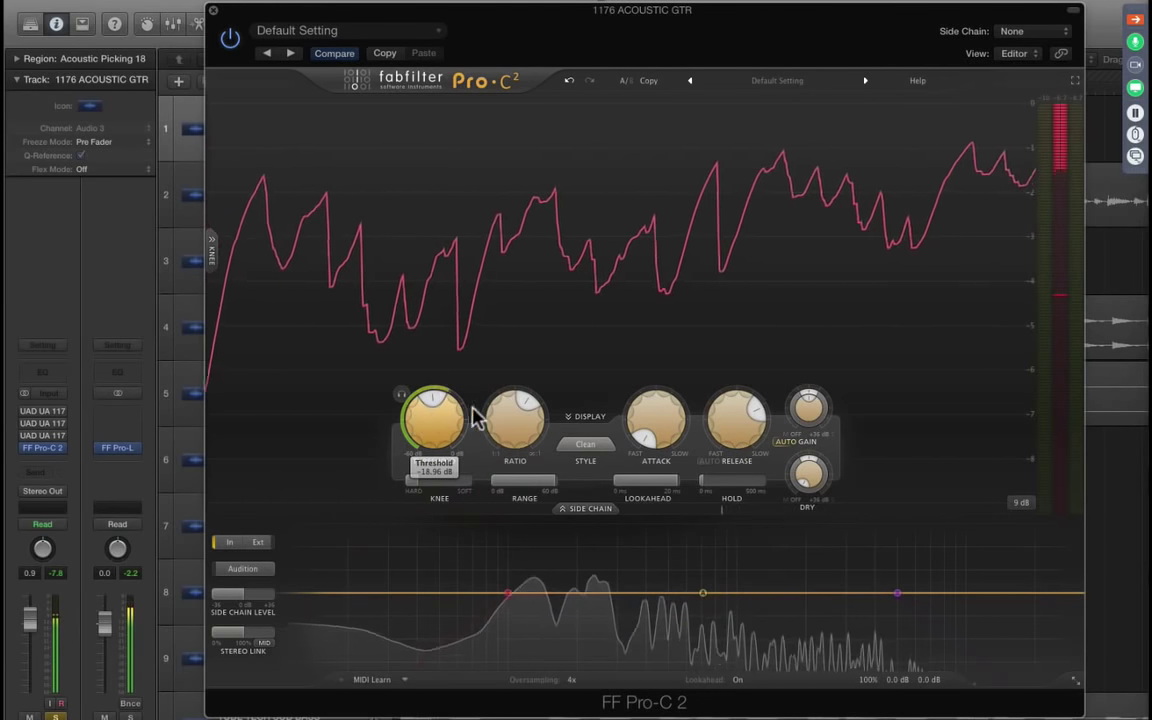
Step: Raise the compression ratio and lengthen the release time while the guitar plays
{"action": "left_click_drag", "start_coordinate": [498, 420], "coordinate": [549, 313]}
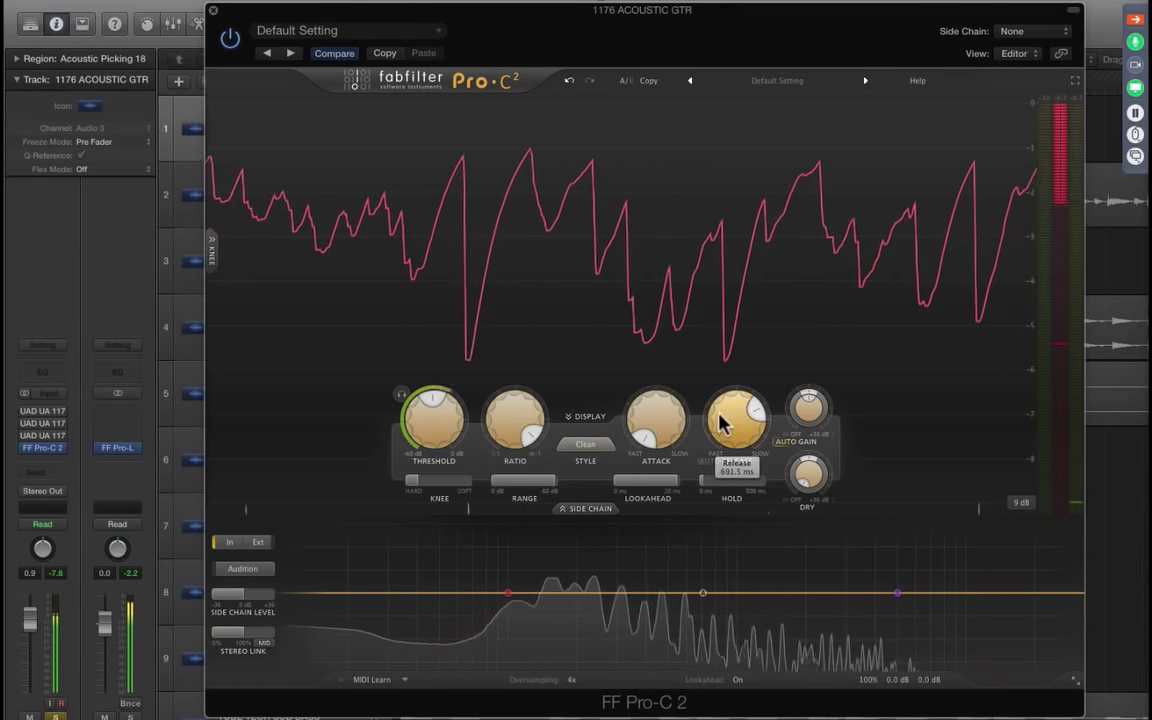
{"action": "left_click_drag", "start_coordinate": [733, 419], "coordinate": [746, 372]}
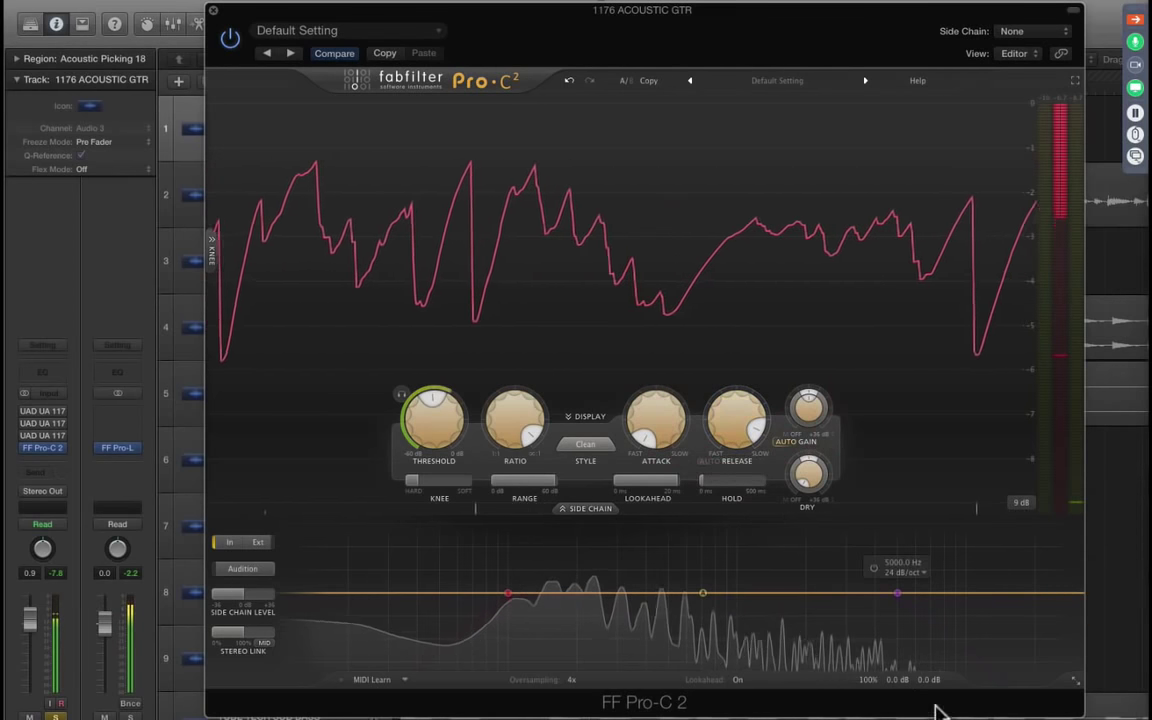
Step: Bypass the compressor and re-enable it to compare the guitar's sound, and stop playback
{"action": "mouse_move", "coordinate": [892, 676]}
{"action": "left_click", "coordinate": [866, 660]}
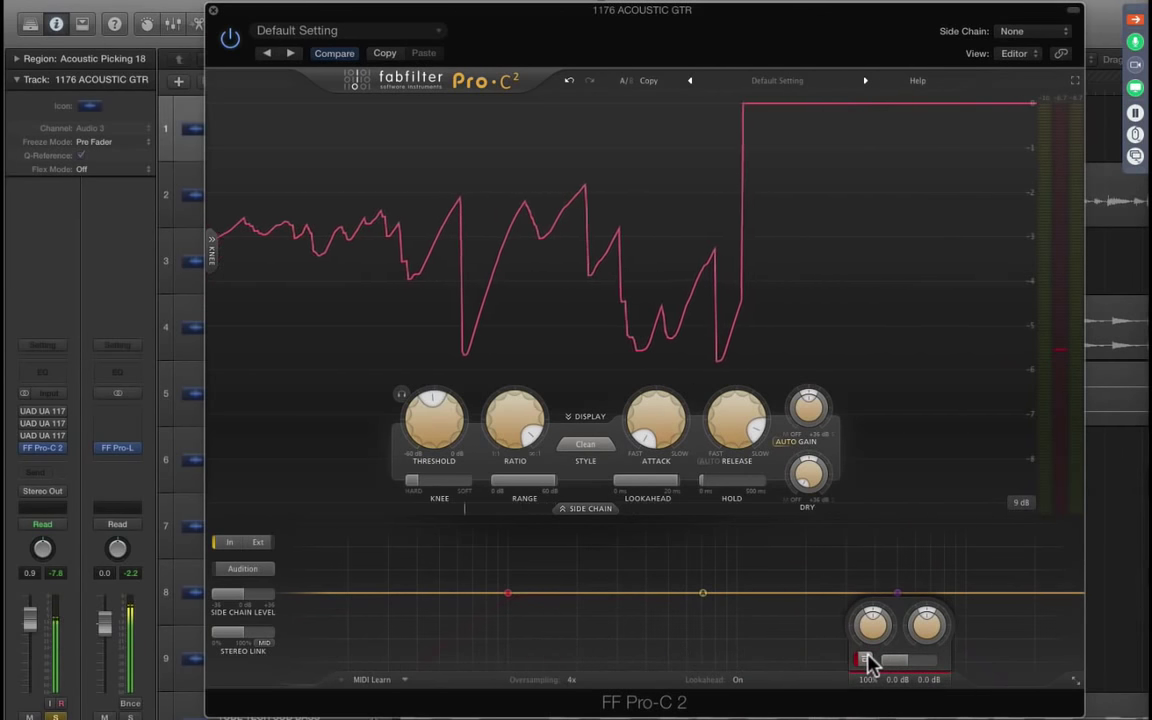
{"action": "left_click", "coordinate": [867, 661]}
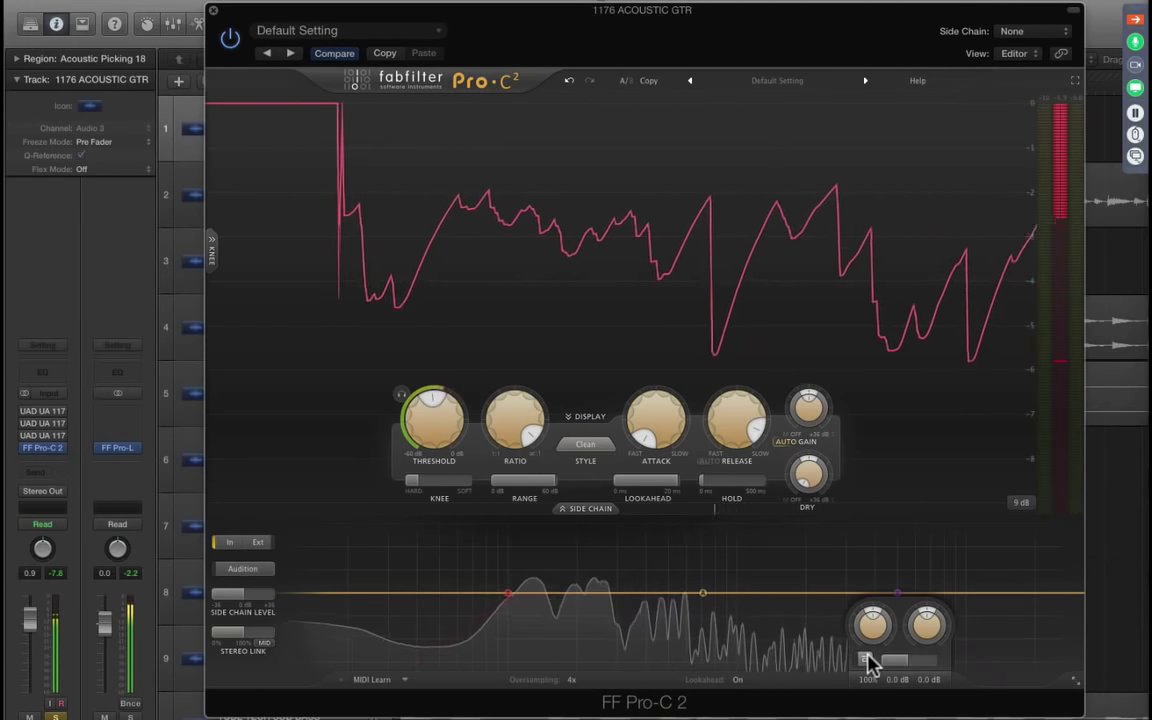
{"action": "key", "text": "space"}
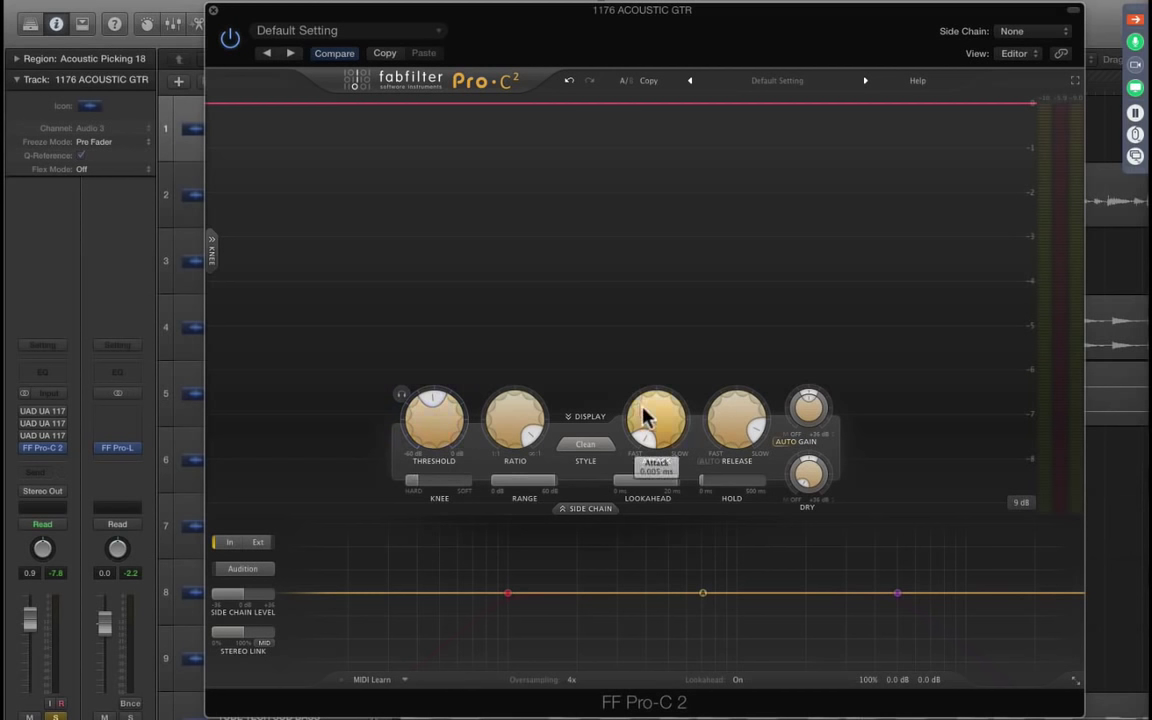
Step: Keep the attack at 0.005 ms, raise the release time to 1822.1 ms, and check the lookahead and knee settings
{"action": "mouse_move", "coordinate": [642, 408]}
{"action": "left_mouse_down"}
{"action": "mouse_move", "coordinate": [648, 380]}
{"action": "mouse_move", "coordinate": [632, 447]}
{"action": "left_mouse_up"}
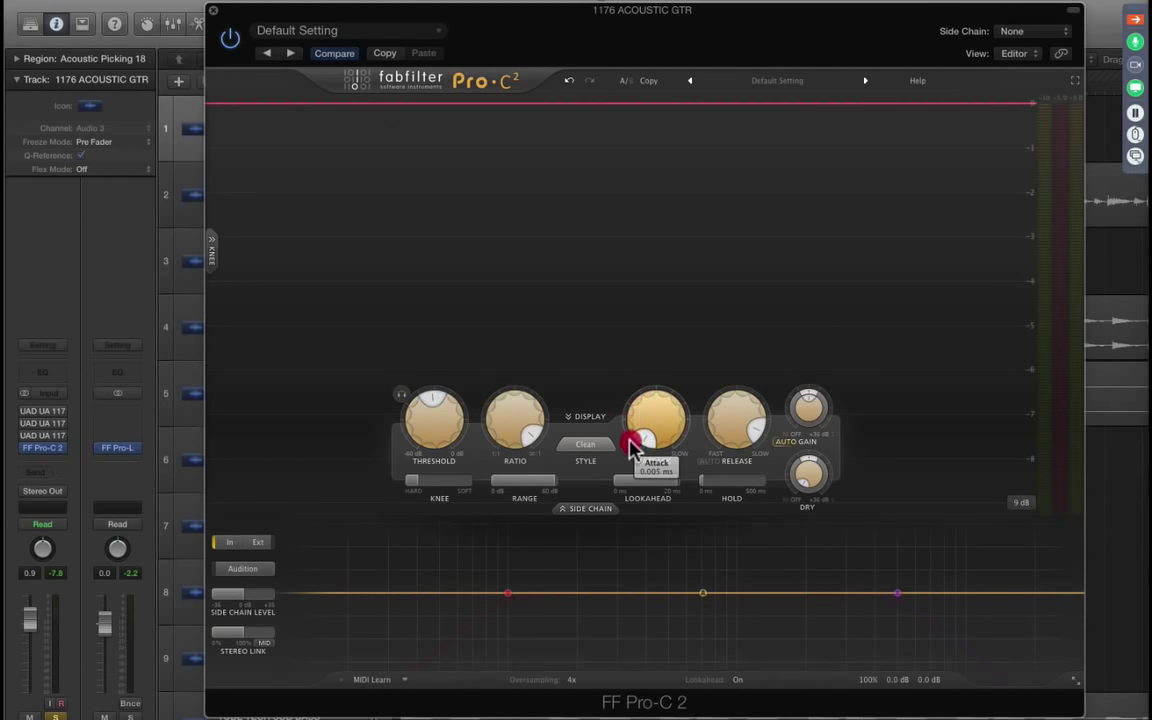
{"action": "left_click", "coordinate": [630, 440]}
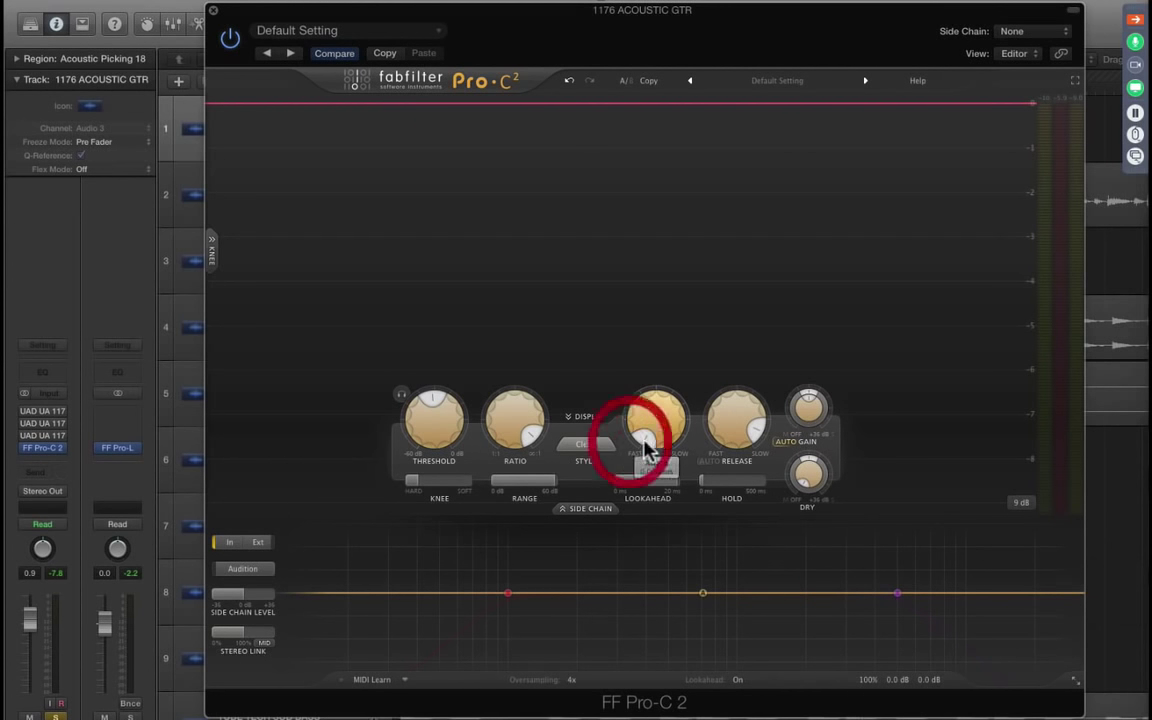
{"action": "left_click_drag", "start_coordinate": [718, 420], "coordinate": [721, 405]}
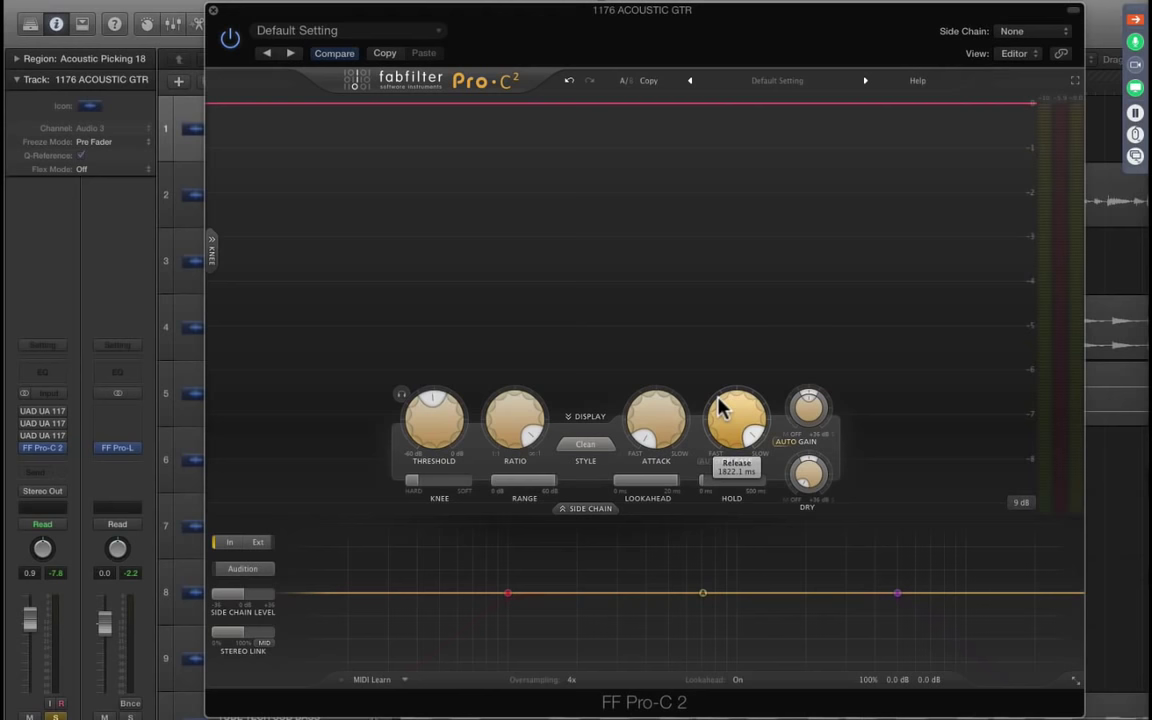
{"action": "left_click", "coordinate": [718, 397]}
{"action": "mouse_move", "coordinate": [652, 484]}
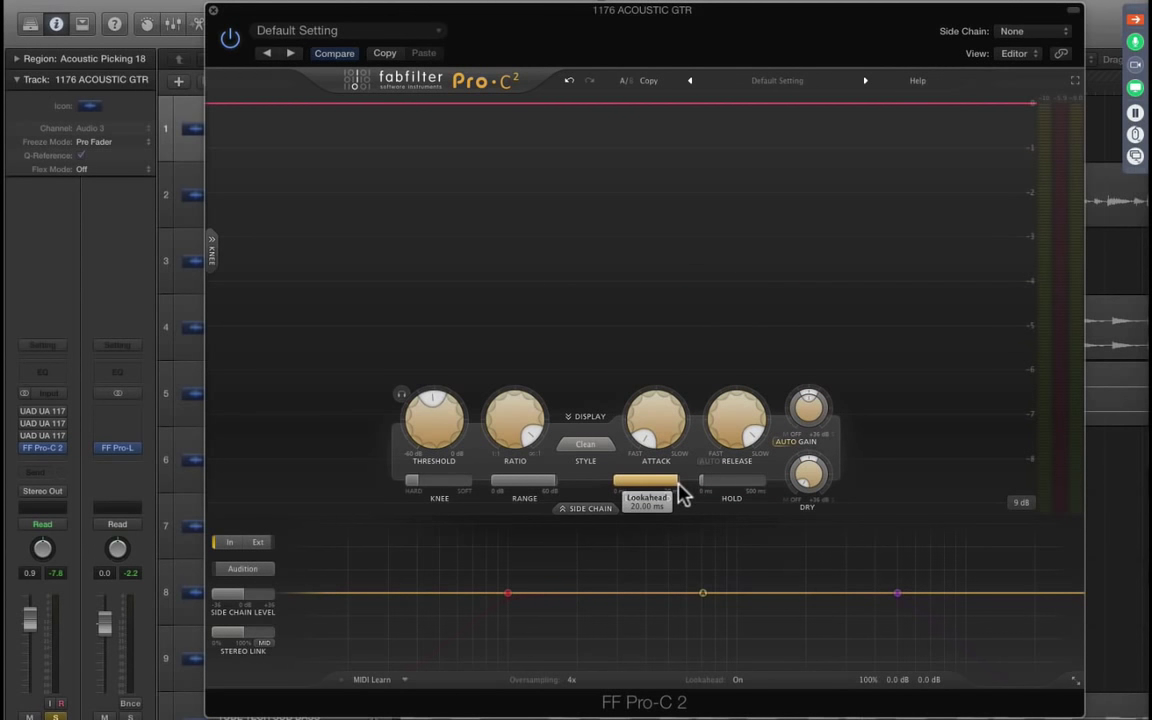
{"action": "mouse_move", "coordinate": [412, 495]}
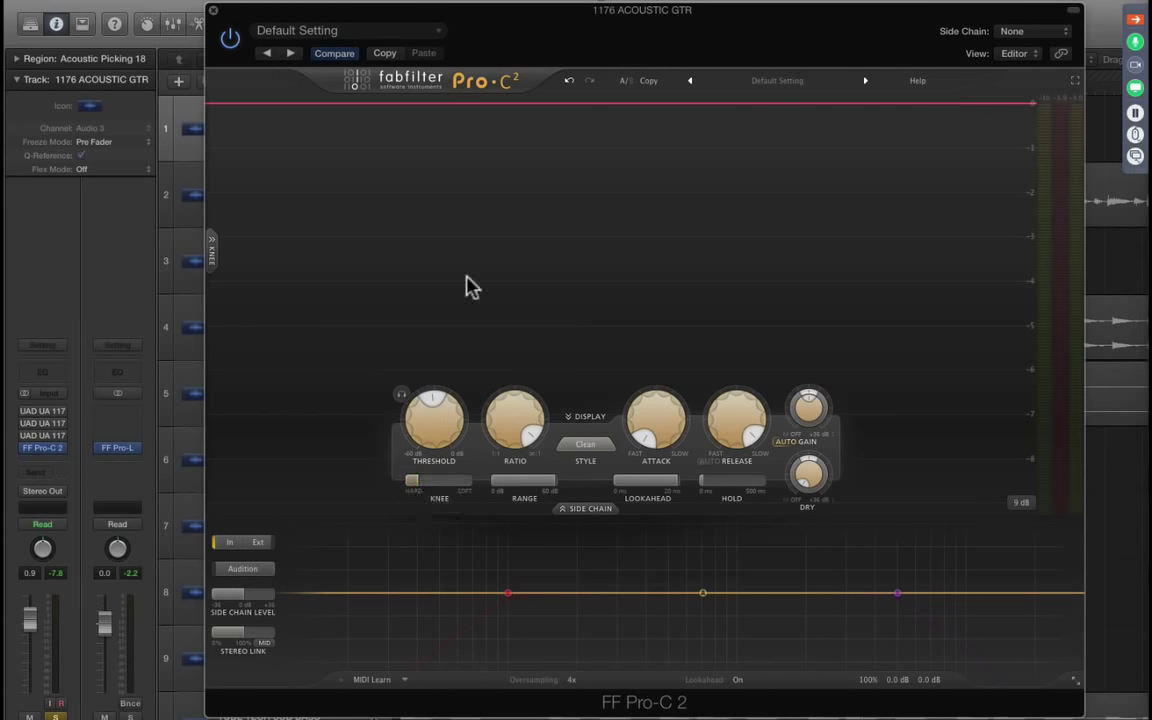
Step: Close the compressor window and move the solo from the 1176 ACOUSTIC GTR track to the LA 2A HARD KICK track
{"action": "left_click", "coordinate": [214, 13]}
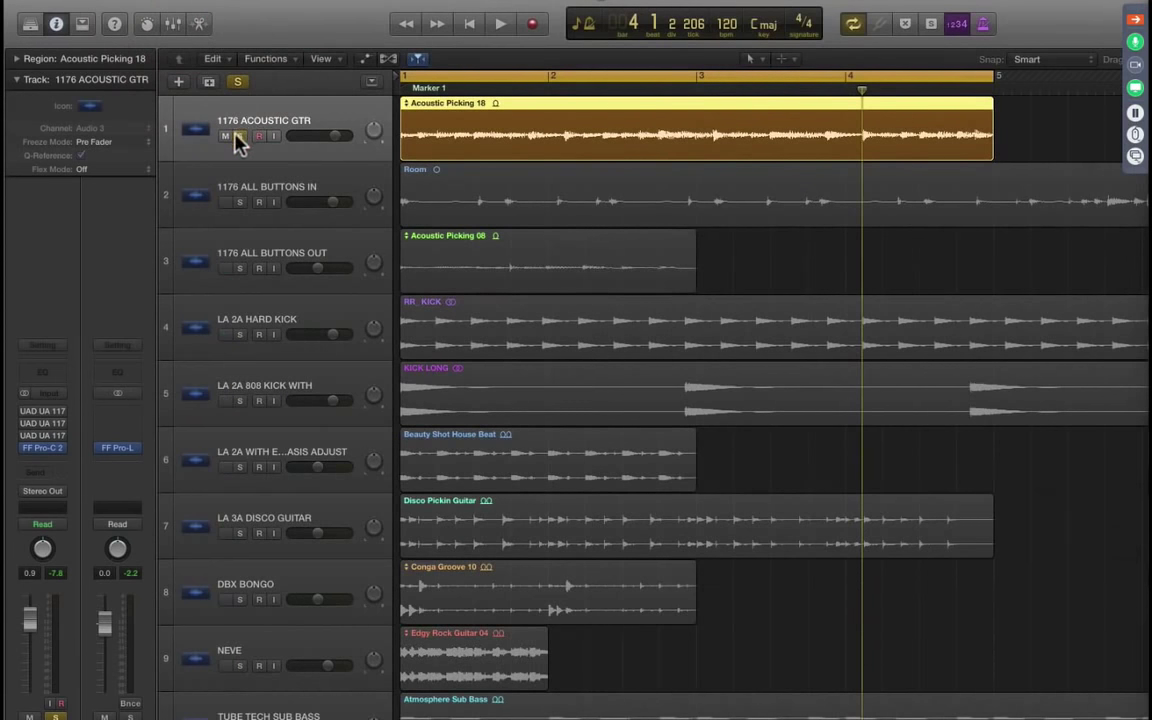
{"action": "left_click", "coordinate": [240, 137]}
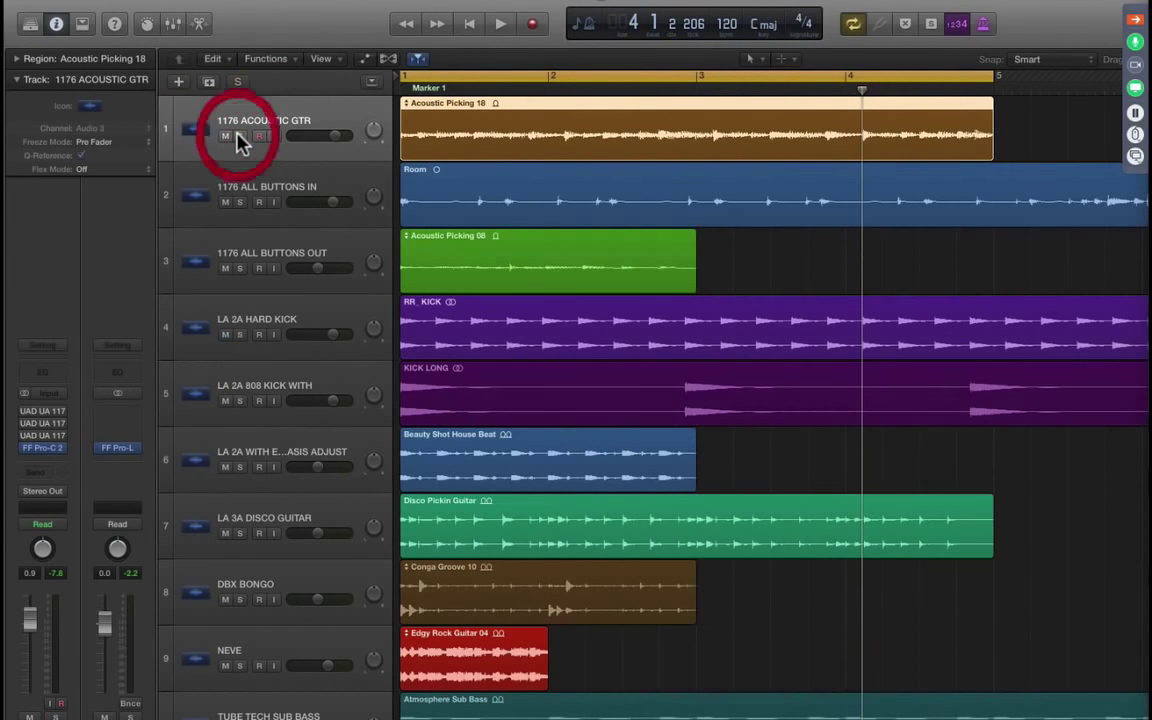
{"action": "left_click", "coordinate": [275, 308]}
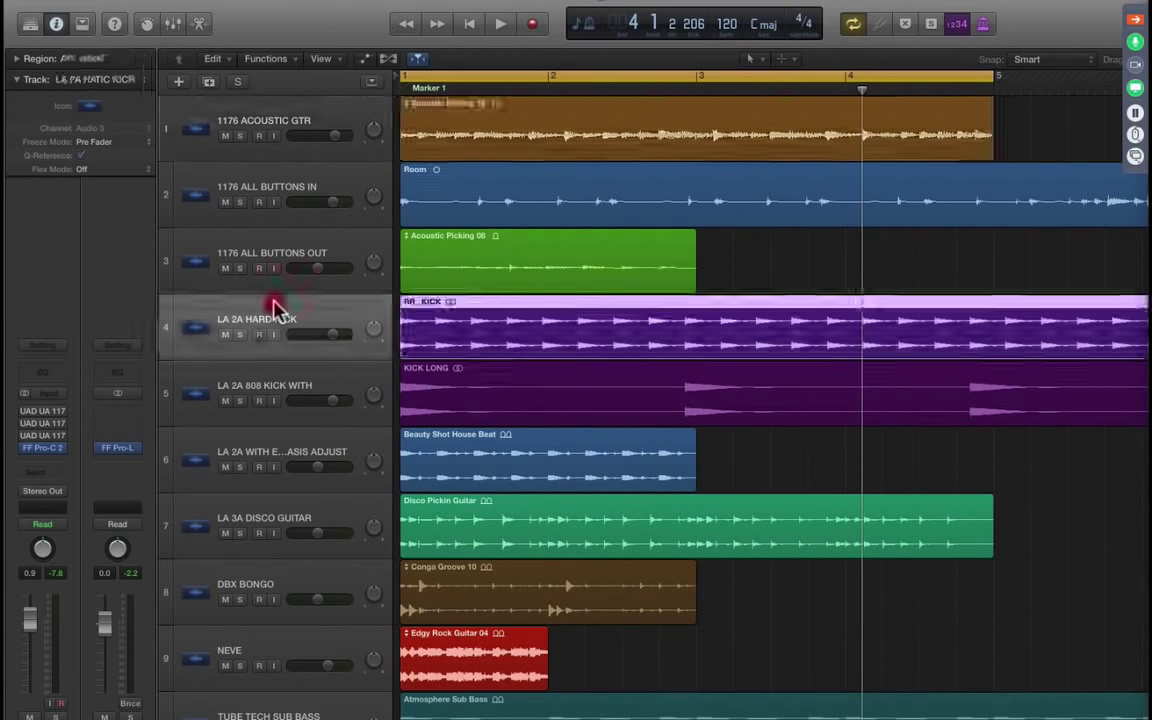
{"action": "left_click", "coordinate": [548, 330]}
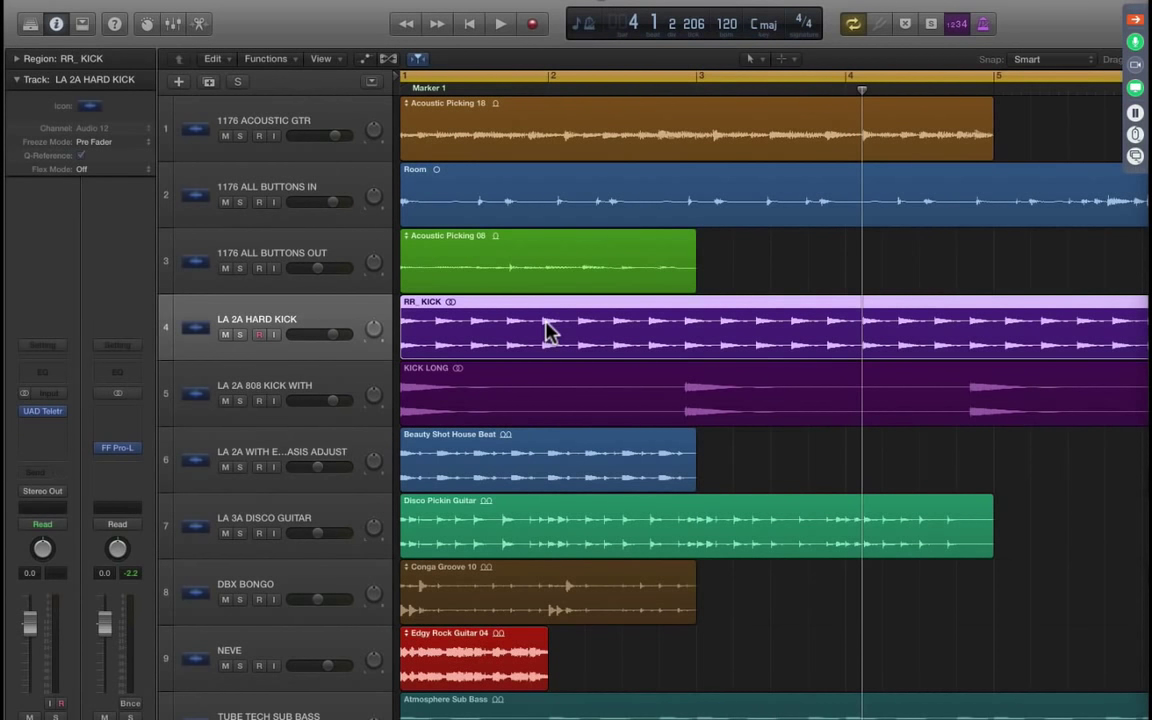
{"action": "left_click", "coordinate": [240, 334]}
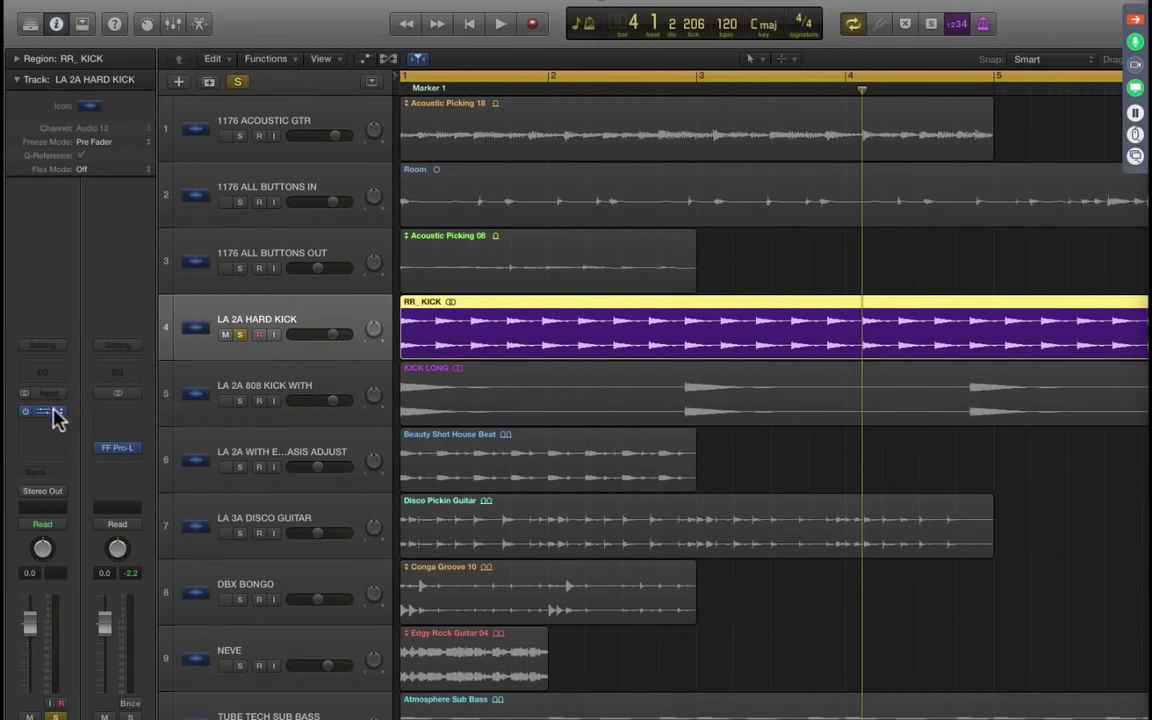
Step: Bypass the UAD Teletronix plug-in on the kick track and insert a stereo FF Pro-C 2 below it, moving its window toward the screen centre
{"action": "left_click", "coordinate": [27, 413]}
{"action": "left_click", "coordinate": [60, 411]}
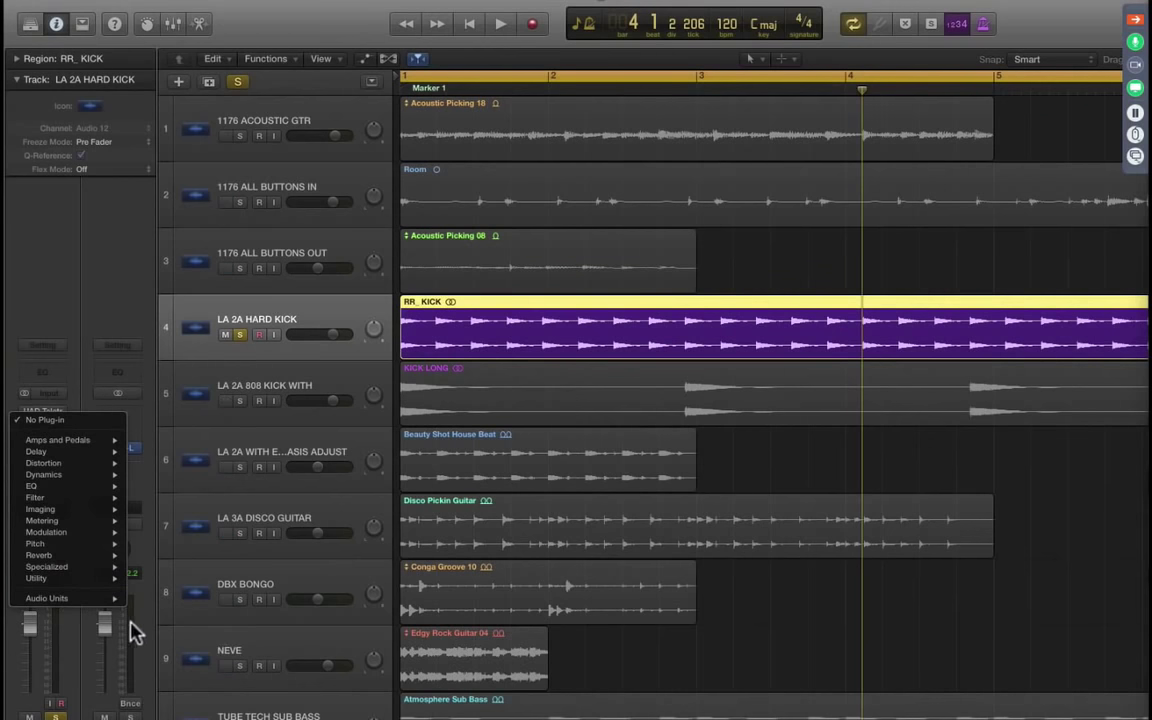
{"action": "mouse_move", "coordinate": [115, 605]}
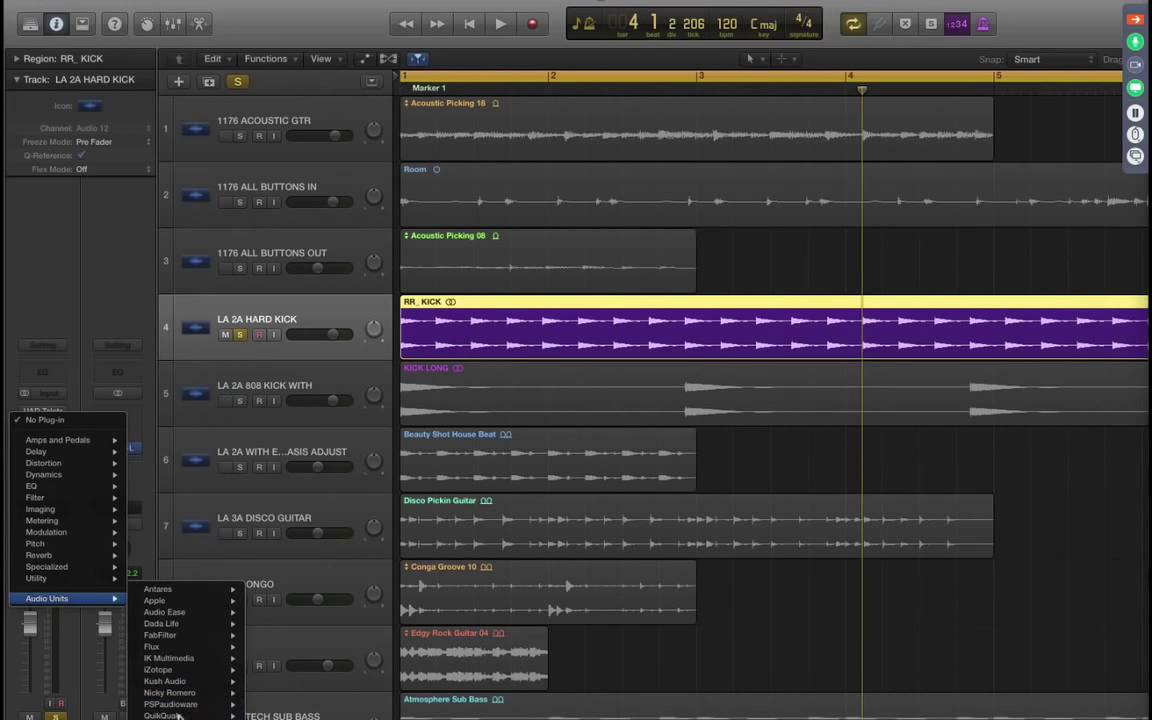
{"action": "mouse_move", "coordinate": [183, 682]}
{"action": "mouse_move", "coordinate": [190, 636]}
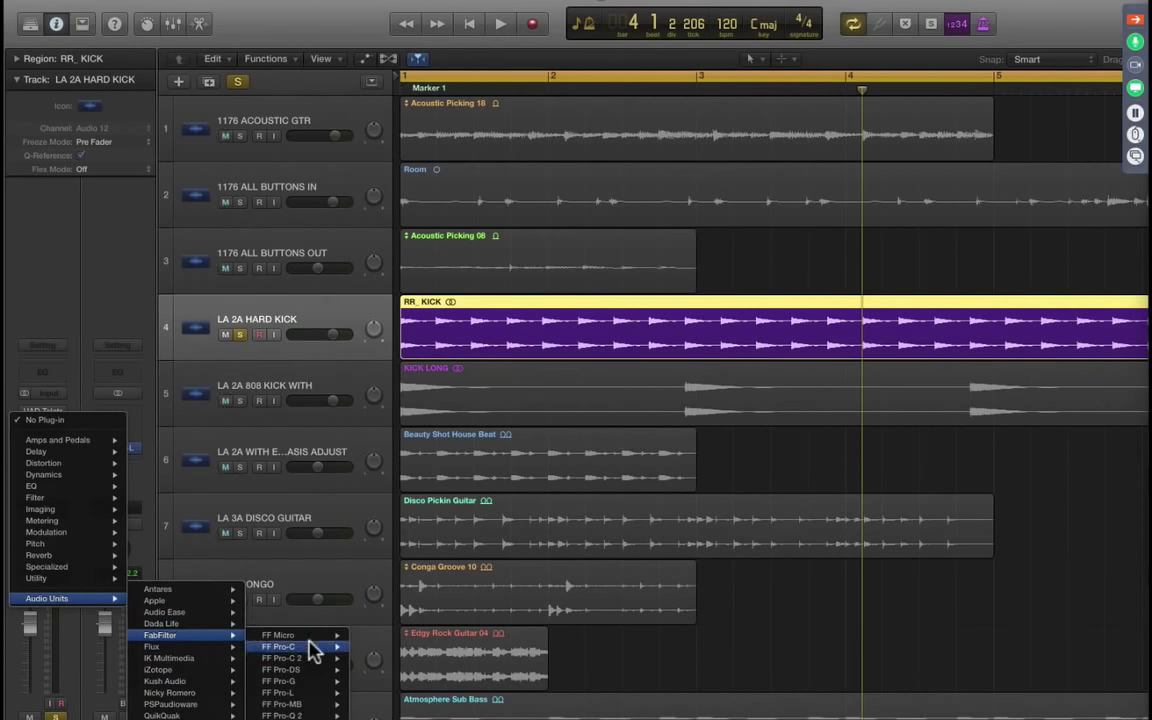
{"action": "mouse_move", "coordinate": [310, 648]}
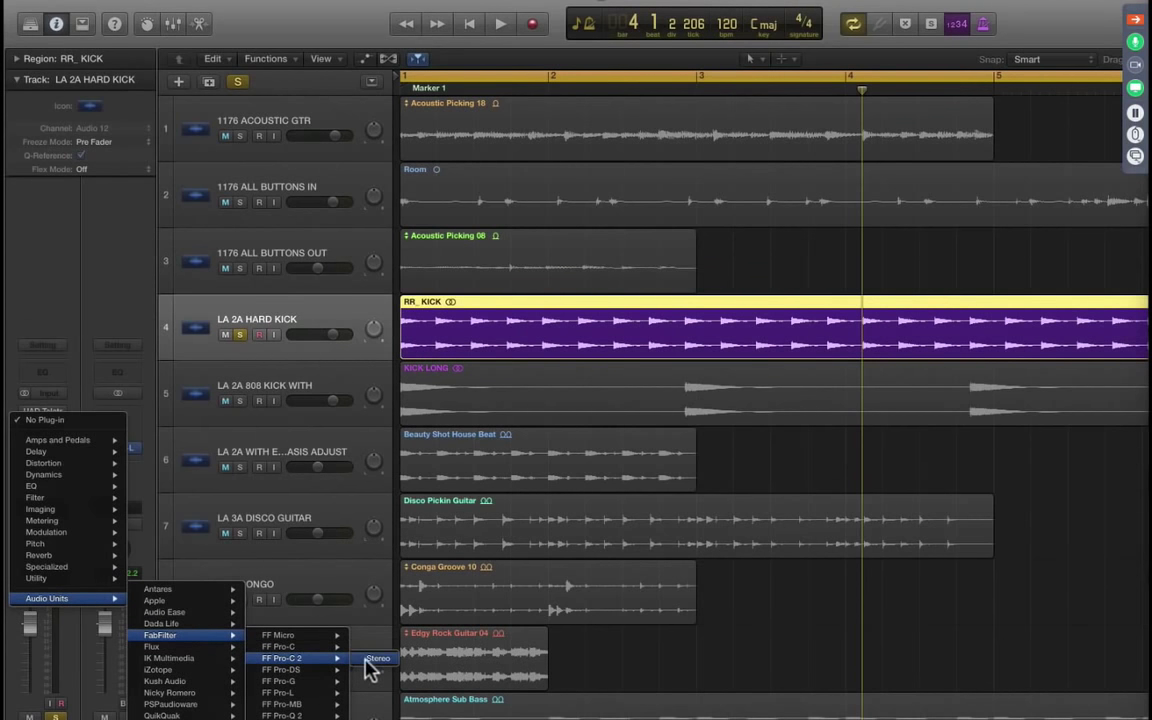
{"action": "left_click", "coordinate": [370, 662]}
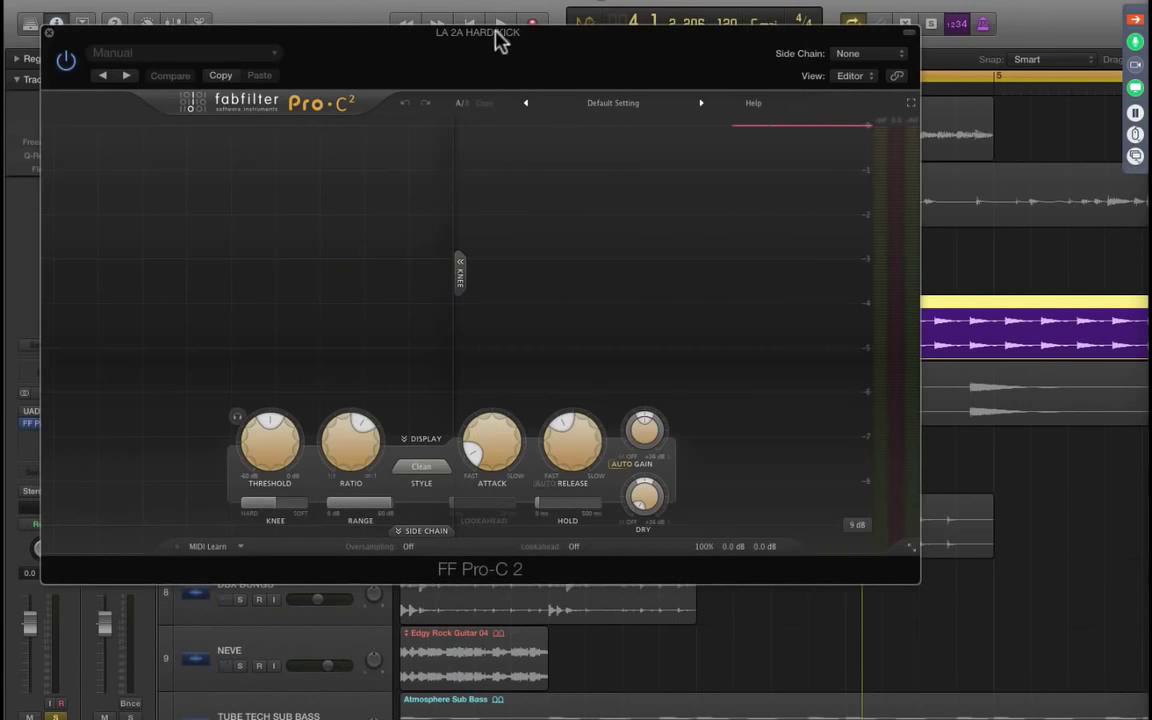
{"action": "mouse_move", "coordinate": [501, 36]}
{"action": "left_mouse_down"}
{"action": "mouse_move", "coordinate": [636, 140]}
{"action": "mouse_move", "coordinate": [643, 244]}
{"action": "mouse_move", "coordinate": [651, 62]}
{"action": "mouse_move", "coordinate": [627, 105]}
{"action": "mouse_move", "coordinate": [648, 103]}
{"action": "left_mouse_up"}
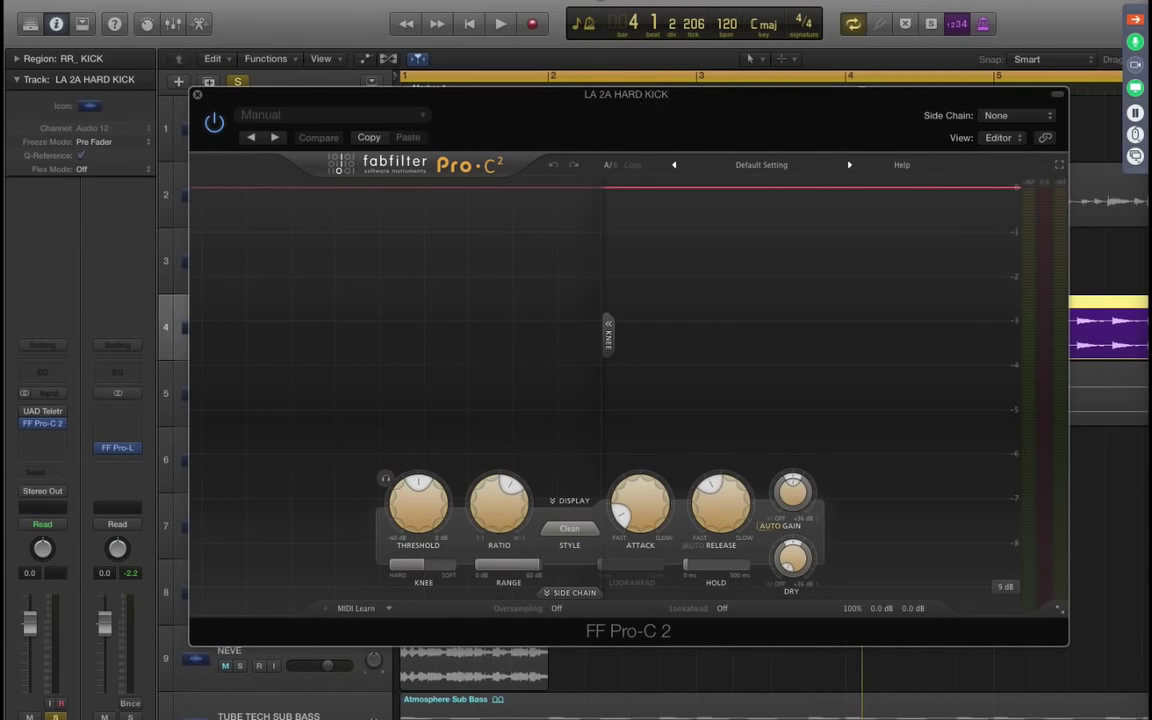
Step: Play the hard kick loop with the compressor on and bypassed to compare, stop playback, and re-enable the compressor
{"action": "left_click_drag", "start_coordinate": [450, 108], "coordinate": [563, 492]}
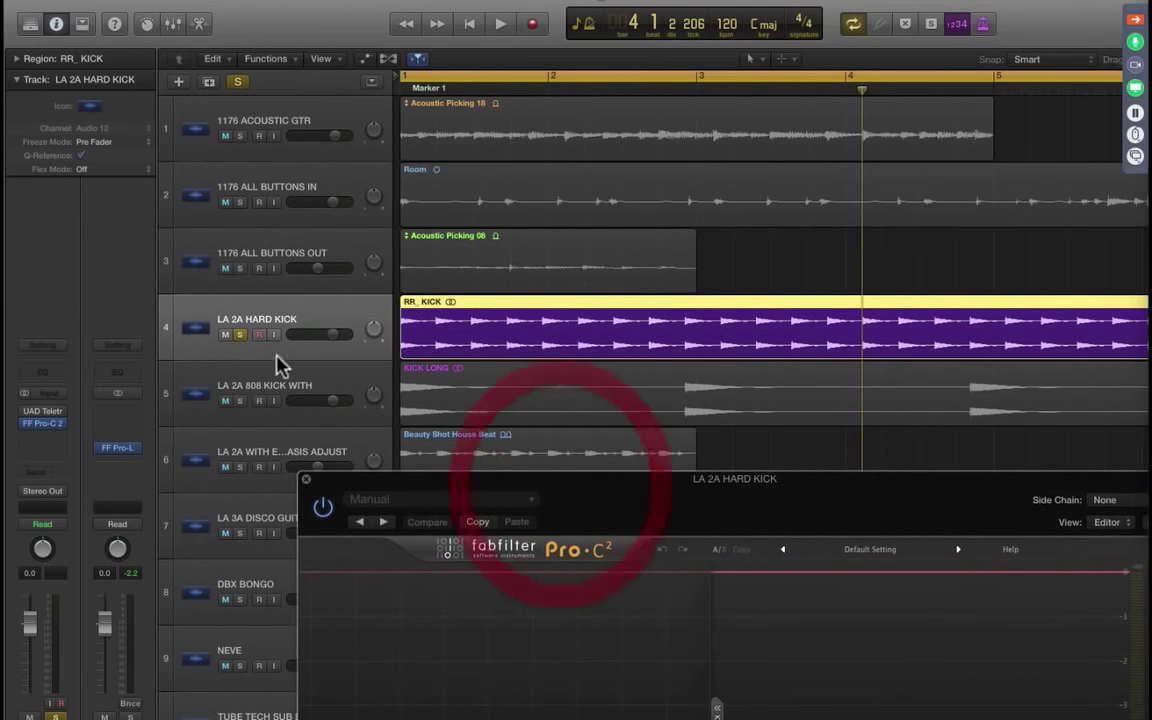
{"action": "key", "text": "space"}
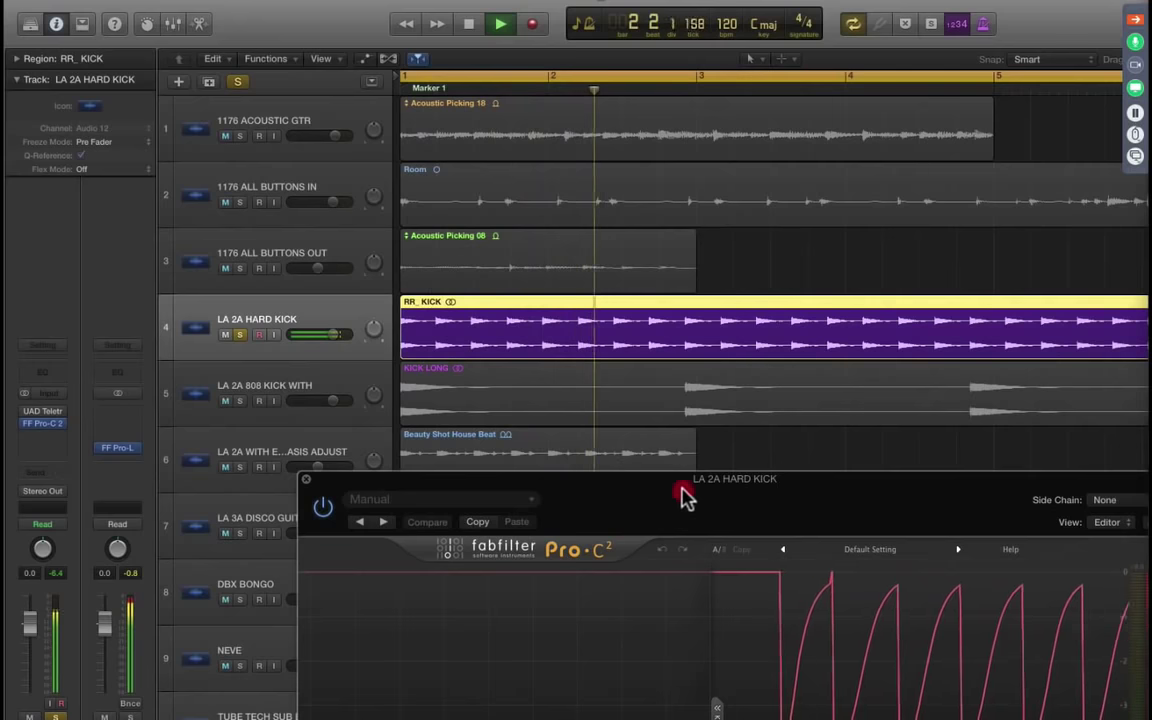
{"action": "left_click_drag", "start_coordinate": [686, 496], "coordinate": [566, 77]}
{"action": "left_click", "coordinate": [204, 94]}
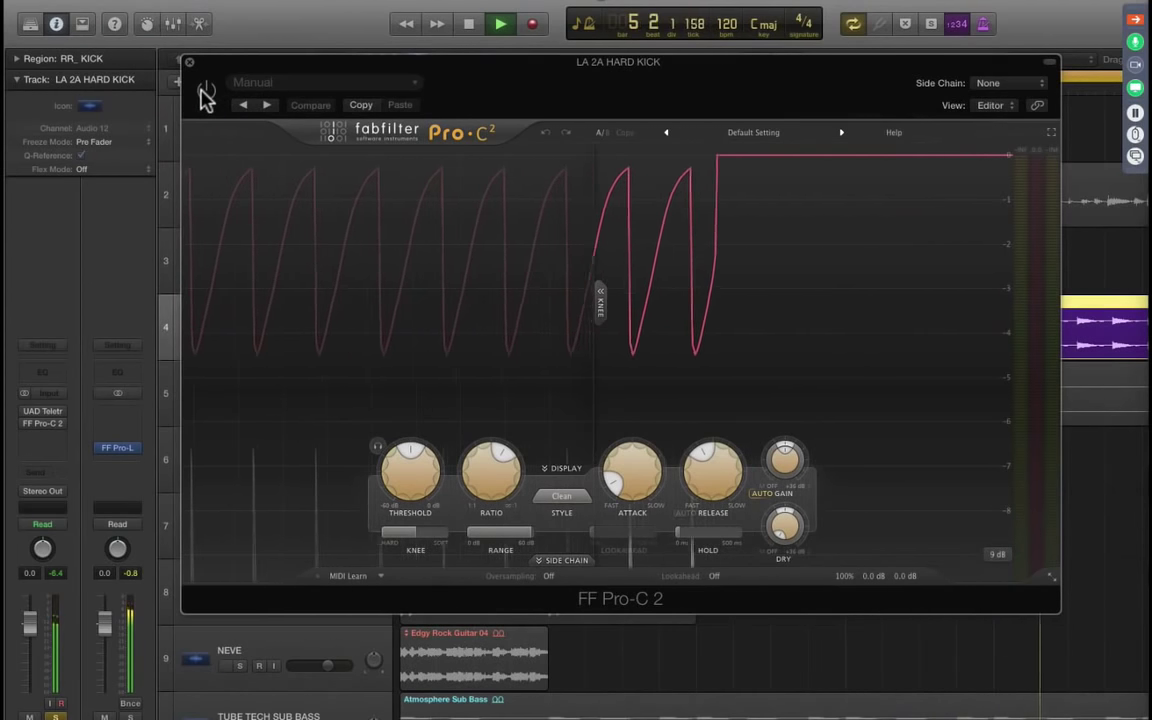
{"action": "key", "text": "space"}
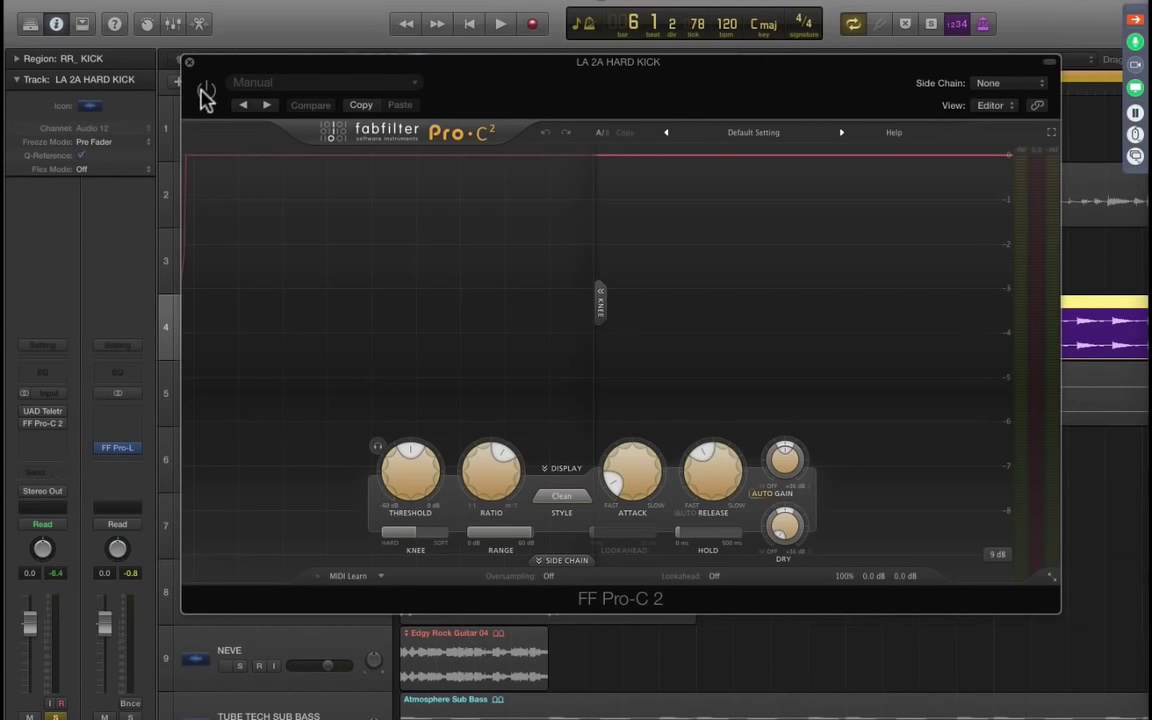
{"action": "left_click", "coordinate": [205, 92]}
Step: Try the fastest attack of 0.005 ms, raise the attack slightly again, and shorten the release time
{"action": "mouse_move", "coordinate": [612, 476]}
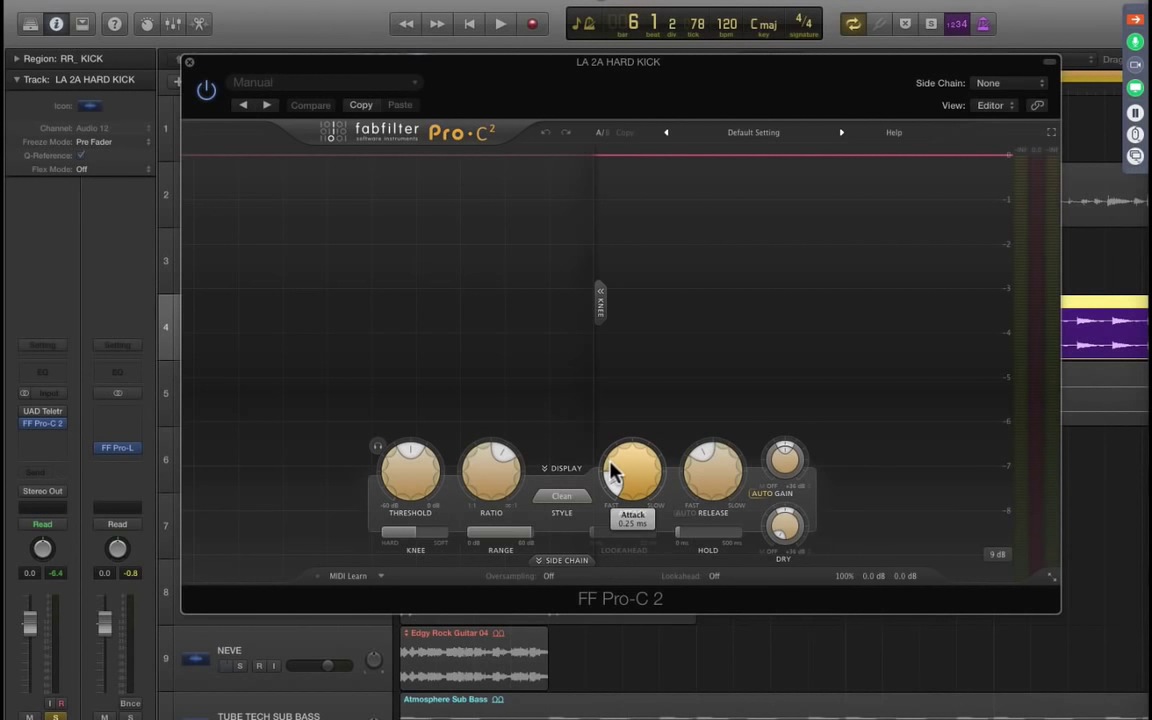
{"action": "left_click_drag", "start_coordinate": [612, 476], "coordinate": [592, 548]}
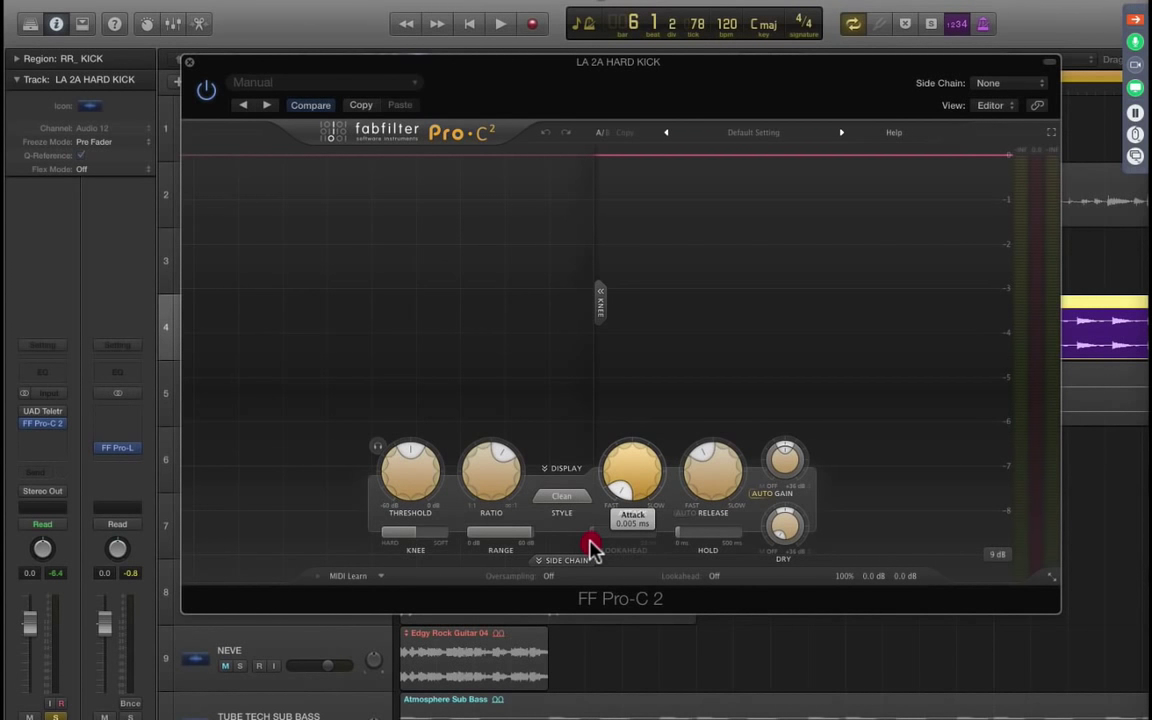
{"action": "left_click_drag", "start_coordinate": [592, 548], "coordinate": [553, 535]}
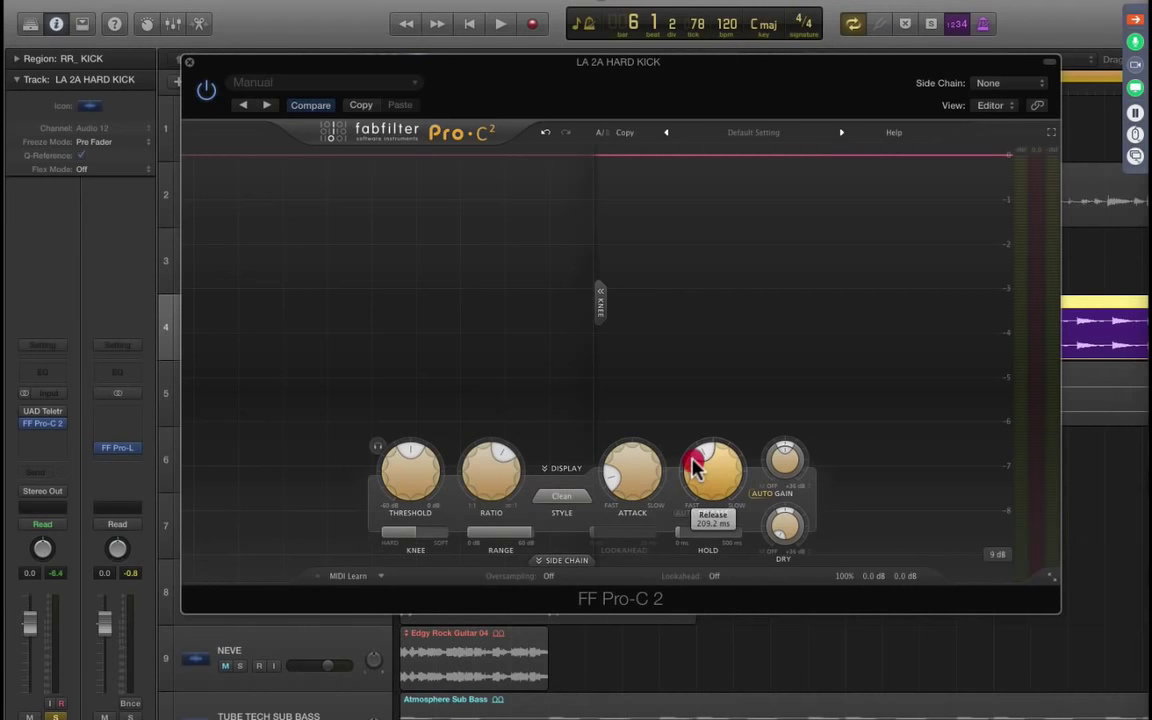
{"action": "left_click_drag", "start_coordinate": [697, 469], "coordinate": [648, 524]}
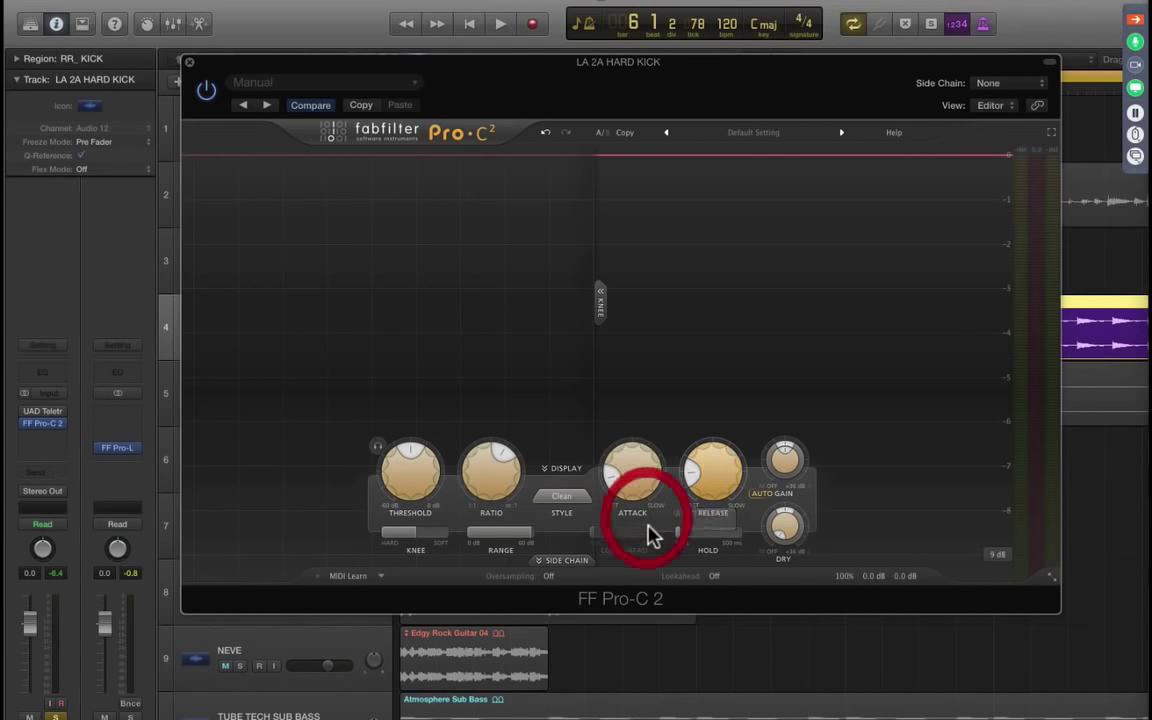
Step: Set the compression style to Classic and the oversampling to 4x
{"action": "left_click", "coordinate": [564, 503]}
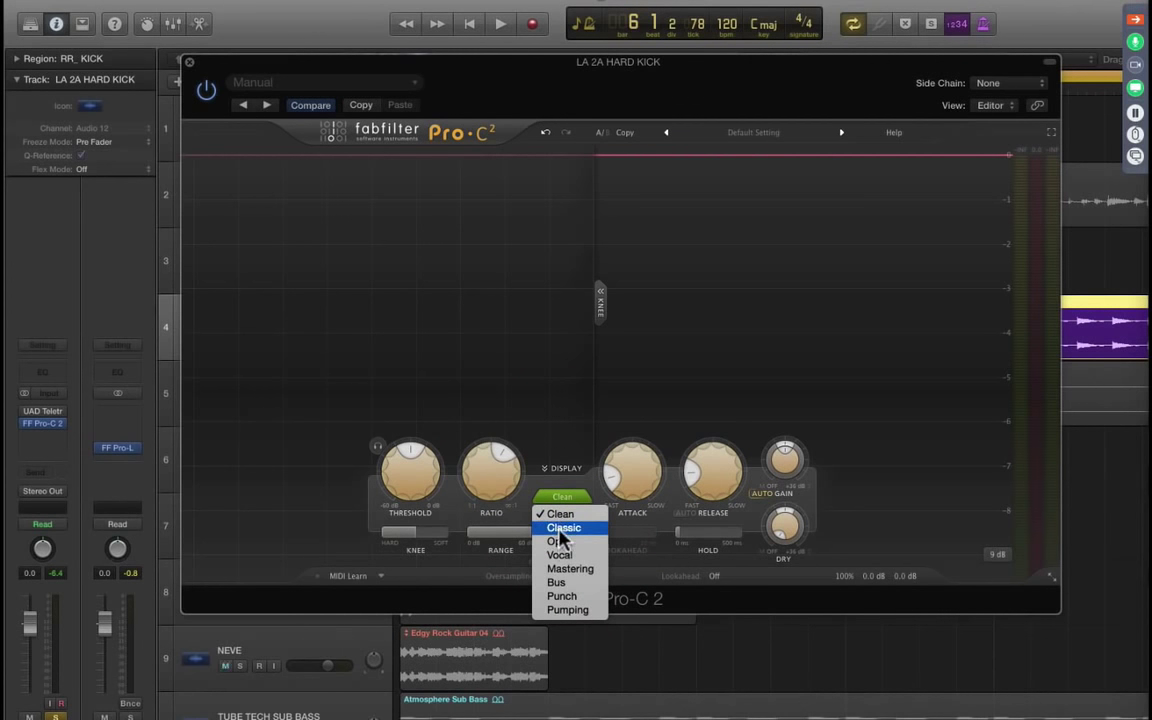
{"action": "left_click", "coordinate": [560, 531]}
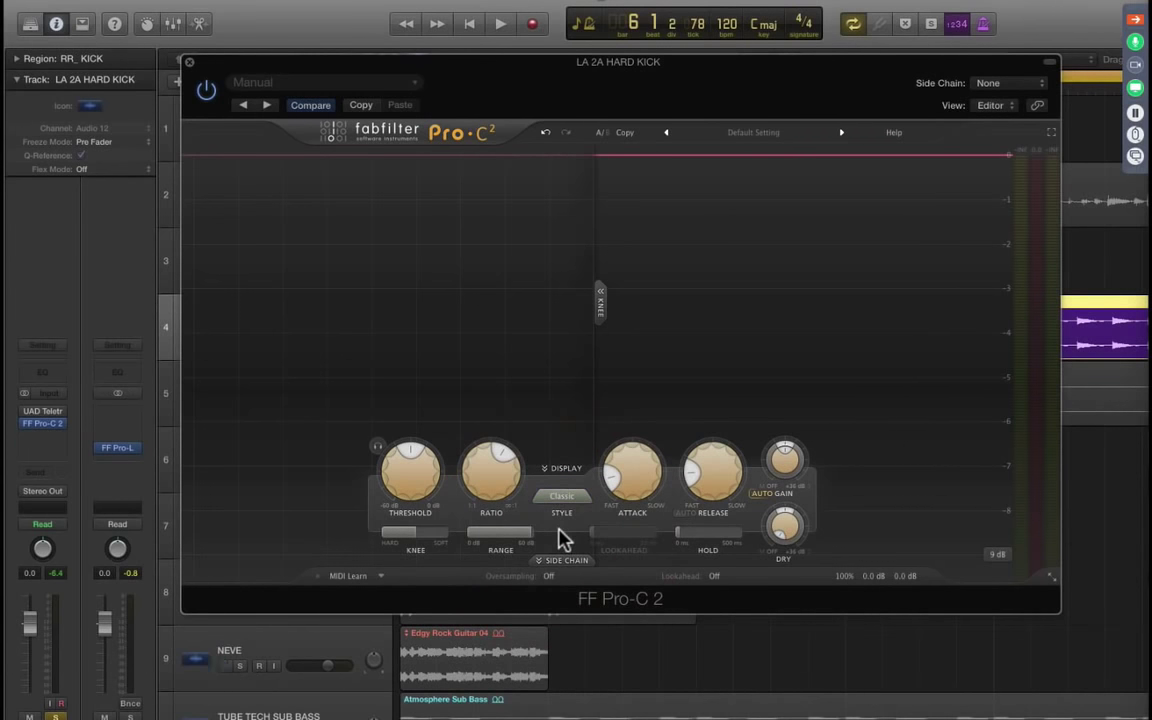
{"action": "mouse_move", "coordinate": [412, 537]}
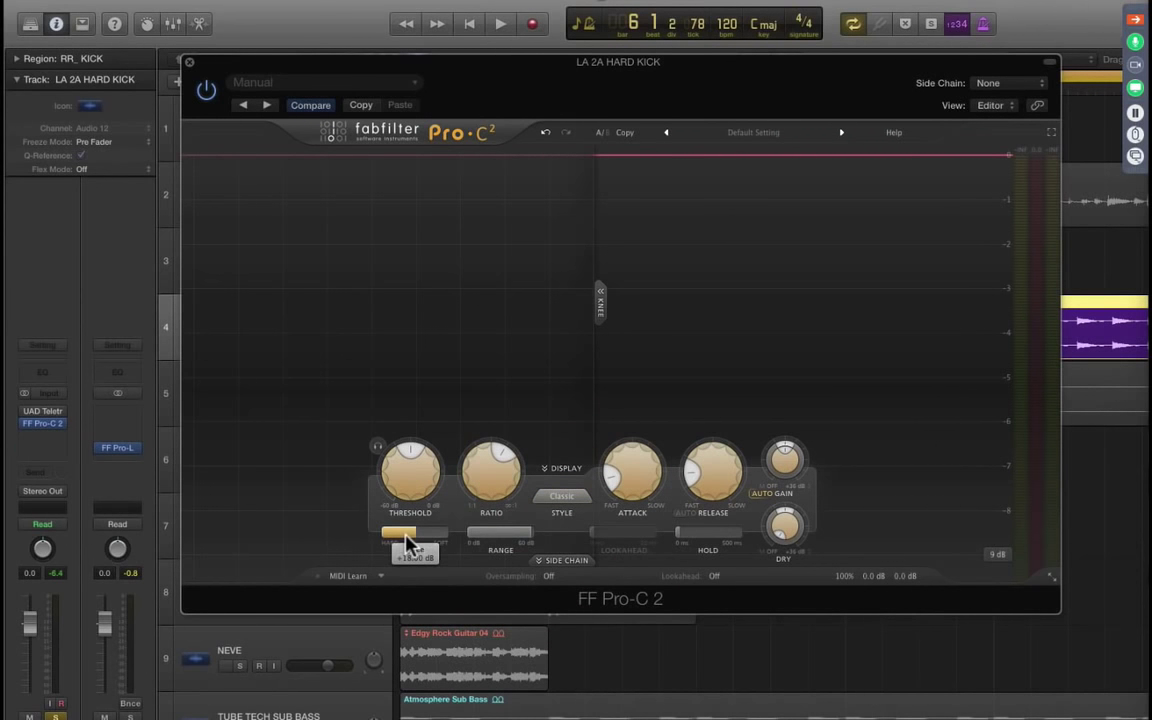
{"action": "mouse_move", "coordinate": [537, 548]}
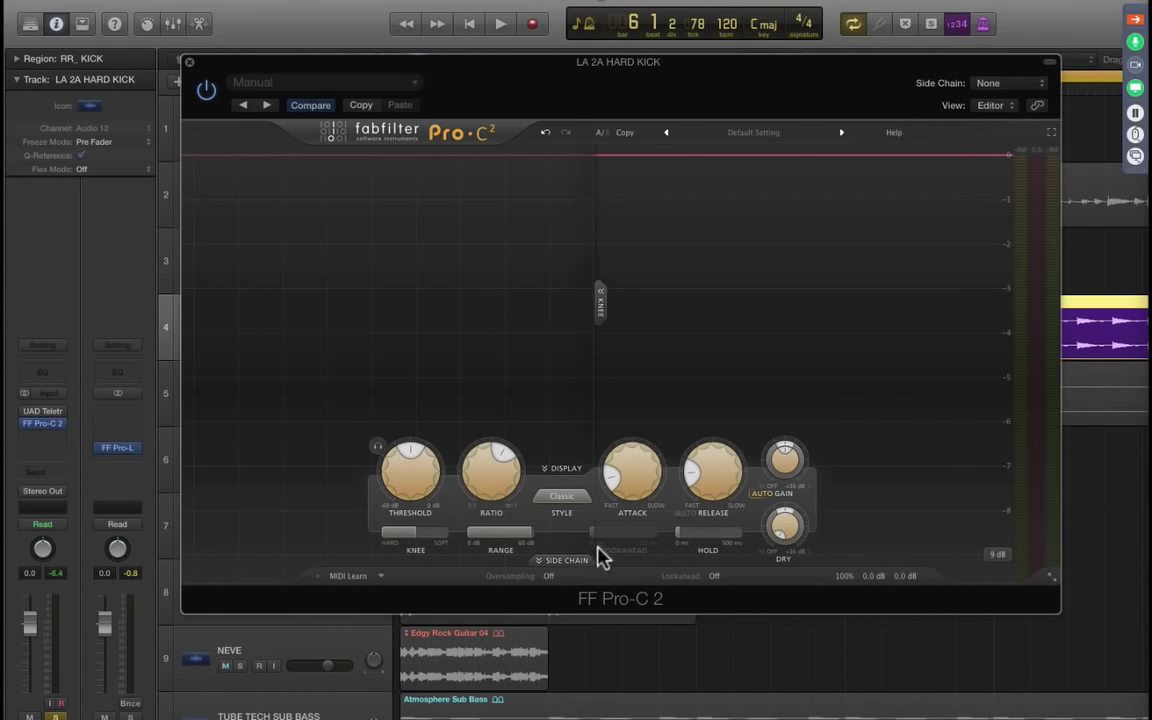
{"action": "left_click", "coordinate": [550, 577]}
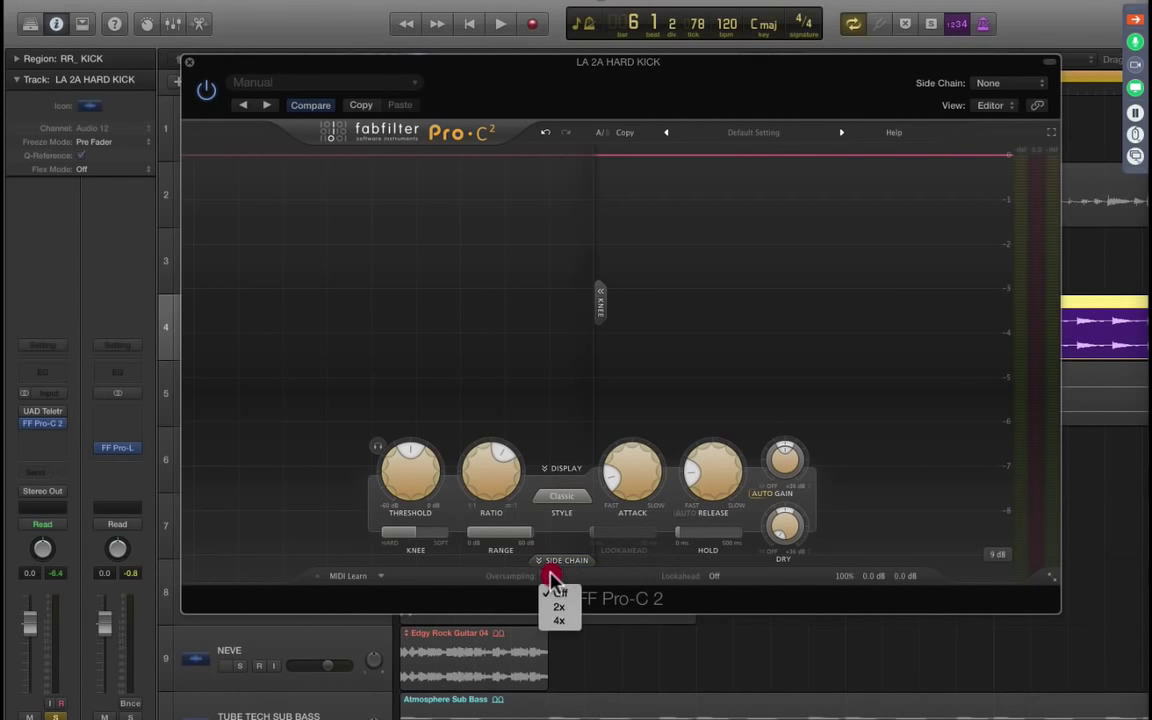
{"action": "left_click", "coordinate": [559, 621]}
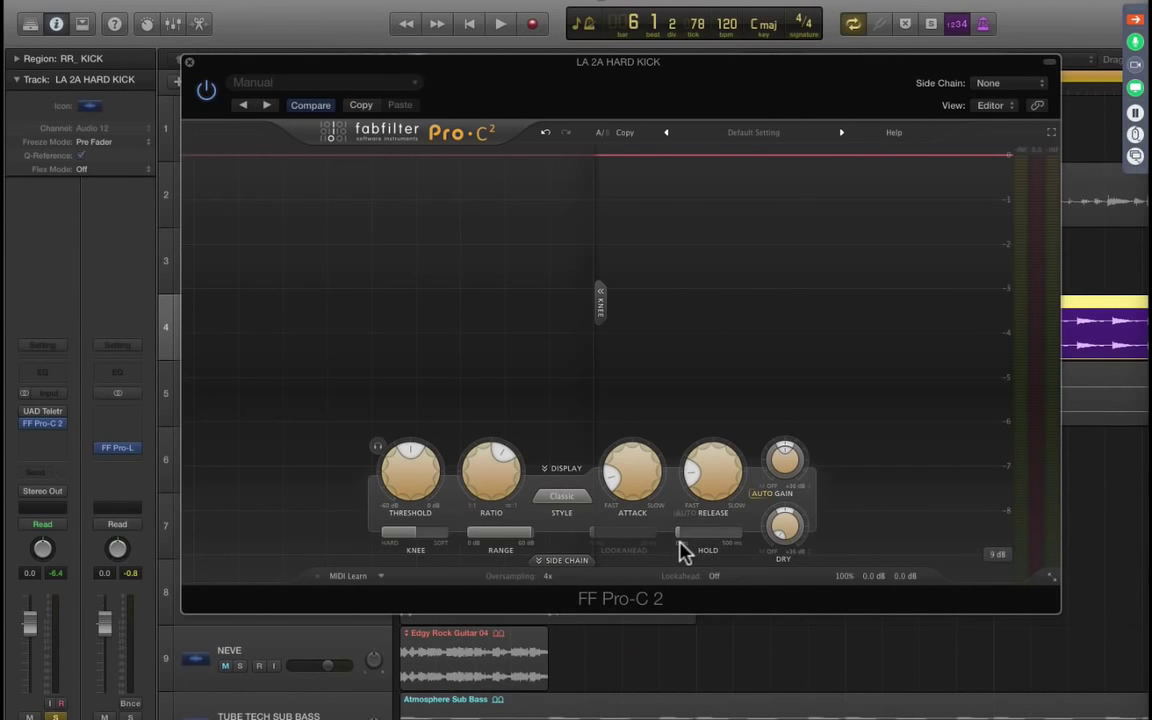
Step: Expand the side-chain section, shift the plug-in window so it fits the screen, and set the ratio to 2.5:1
{"action": "left_click", "coordinate": [568, 561]}
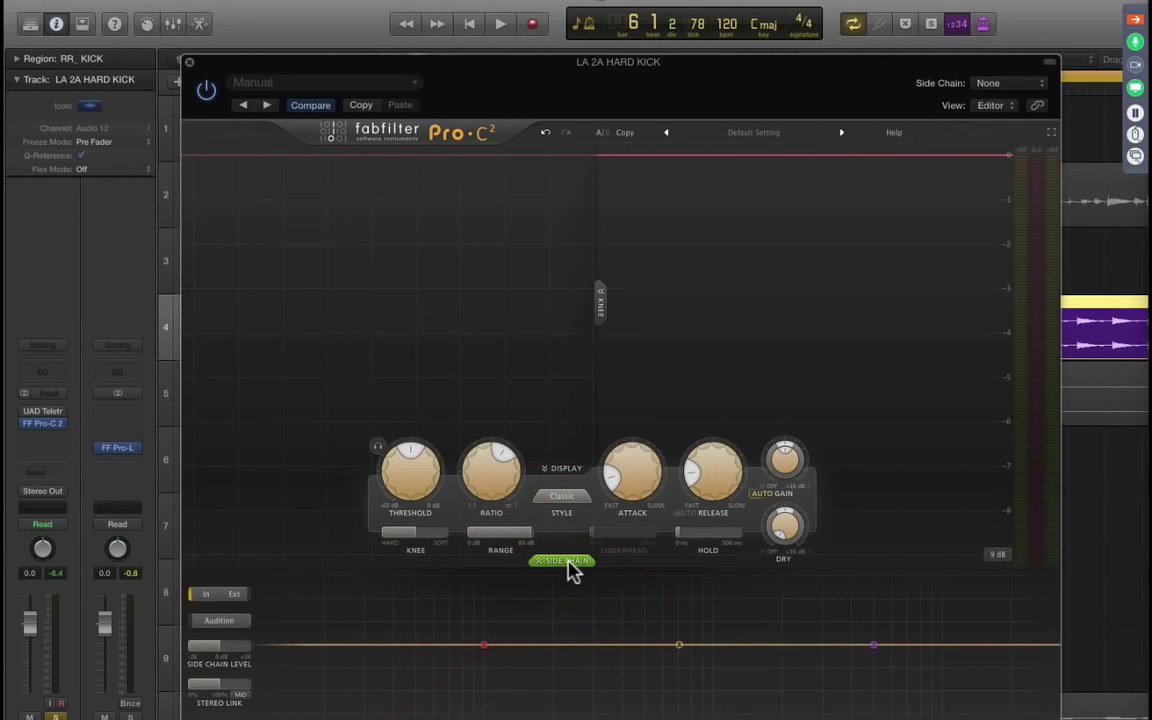
{"action": "left_click_drag", "start_coordinate": [599, 65], "coordinate": [607, 0]}
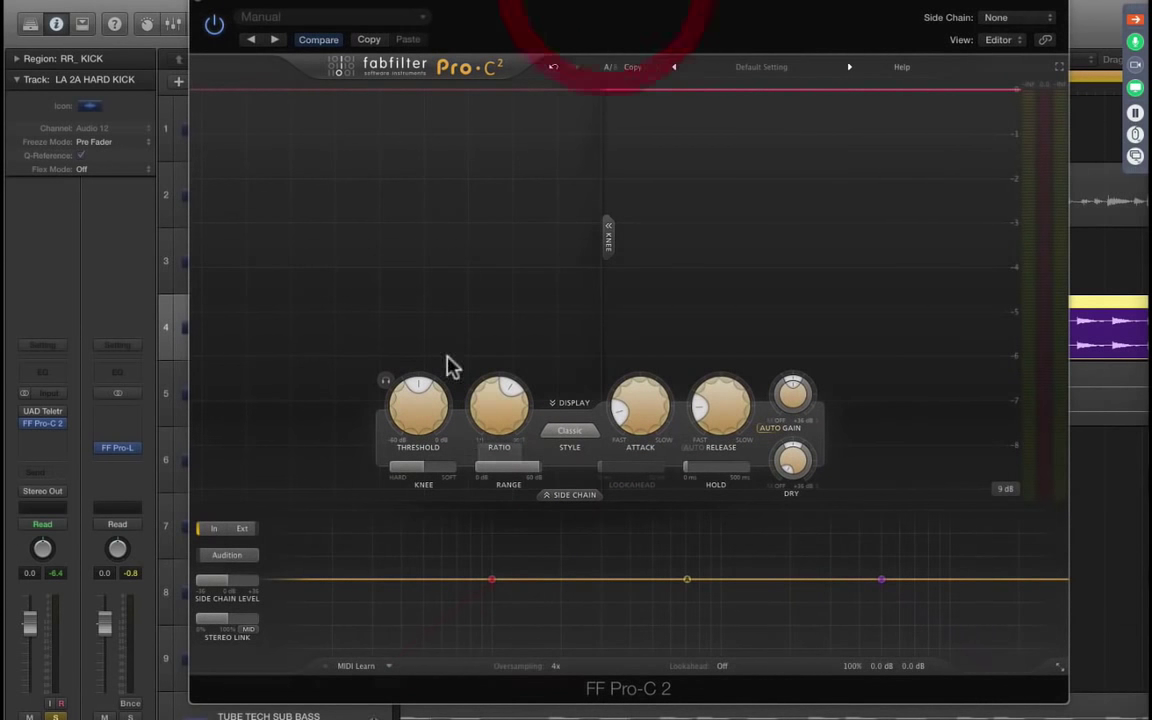
{"action": "mouse_move", "coordinate": [502, 404]}
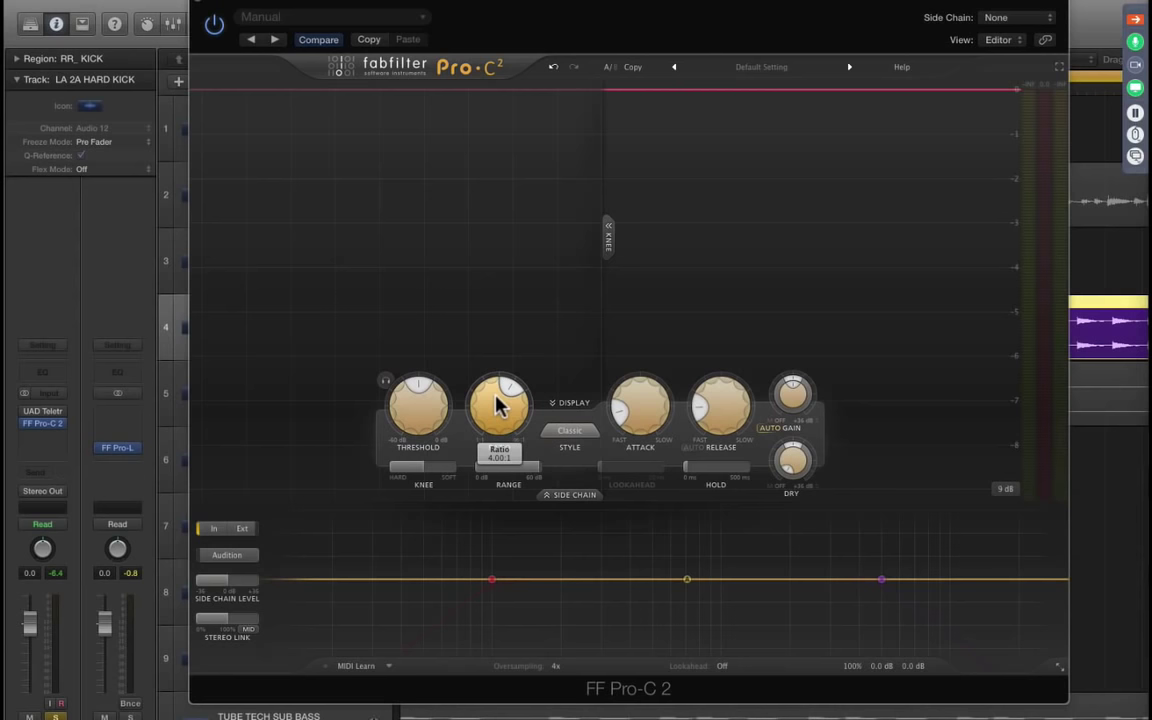
{"action": "double_click", "coordinate": [498, 402]}
{"action": "type", "text": "2.5"}
{"action": "key", "text": "Return"}
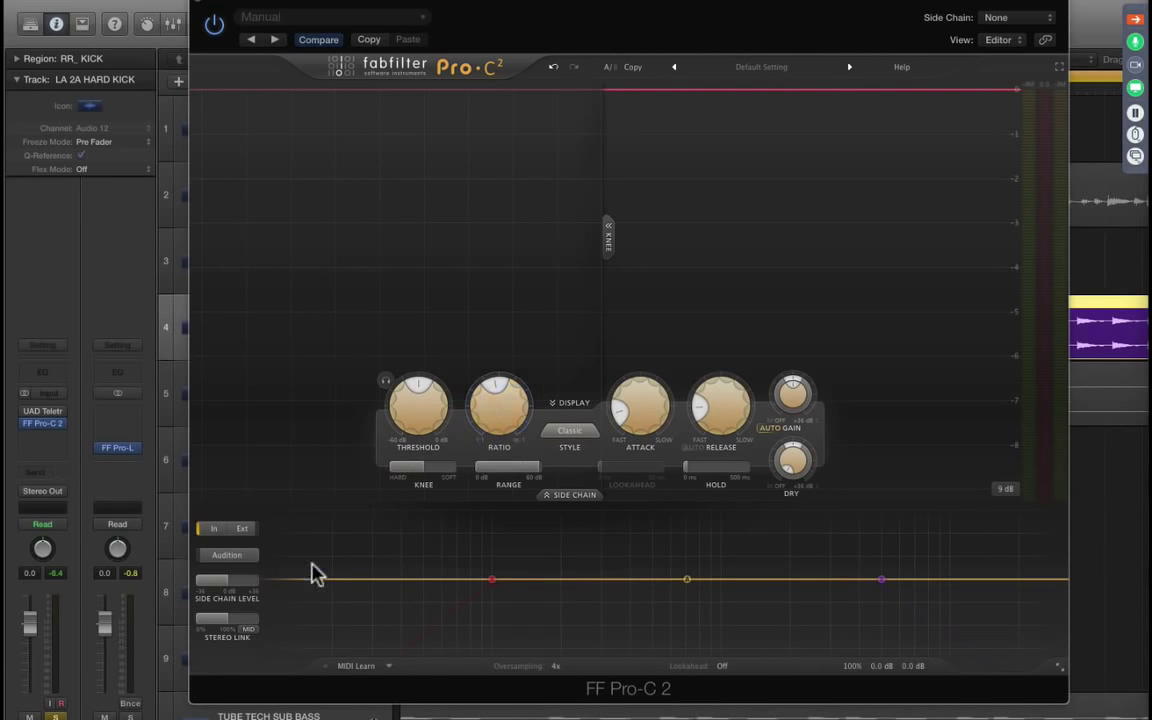
Step: Raise the threshold to nearly 0 dB, start playback, and lower it until the kick gets about 2 dB of gain reduction
{"action": "left_click_drag", "start_coordinate": [411, 450], "coordinate": [476, 279]}
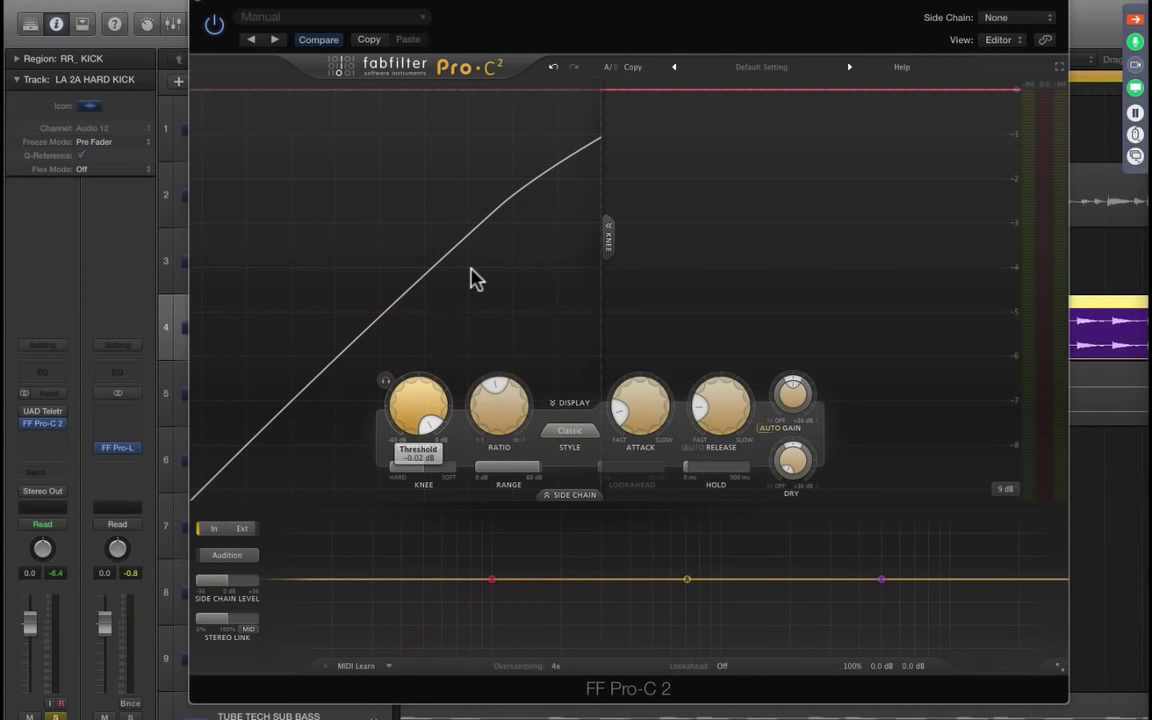
{"action": "key", "text": "space"}
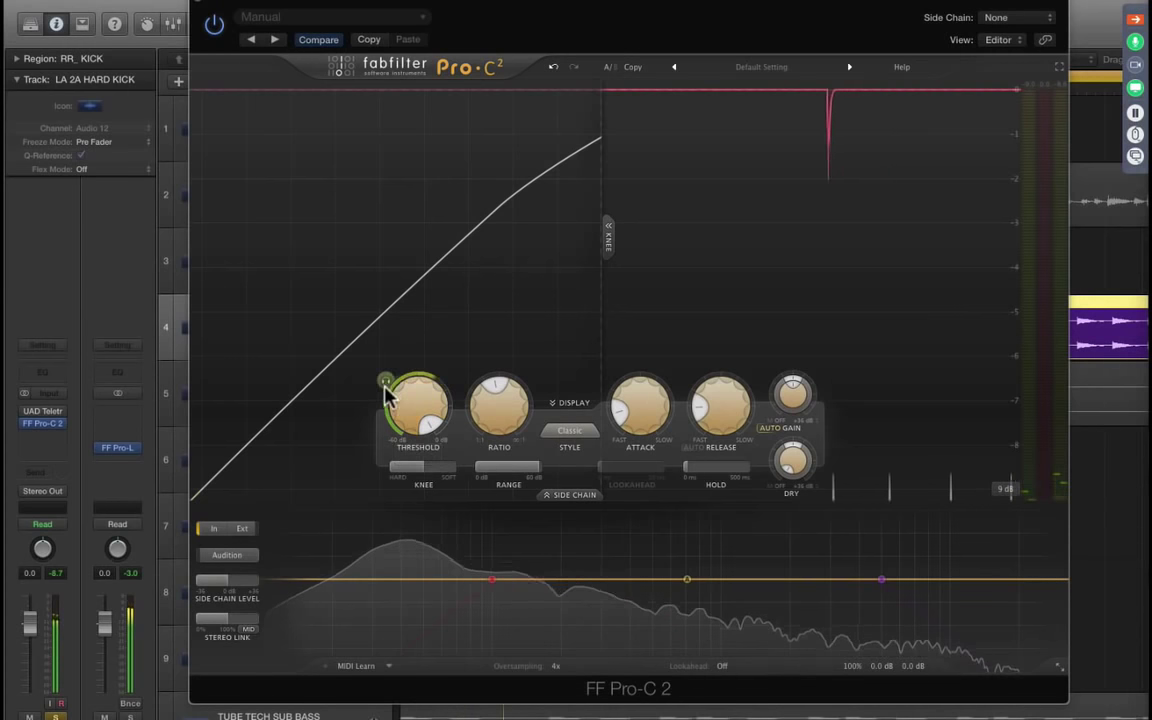
{"action": "left_click_drag", "start_coordinate": [389, 395], "coordinate": [352, 543]}
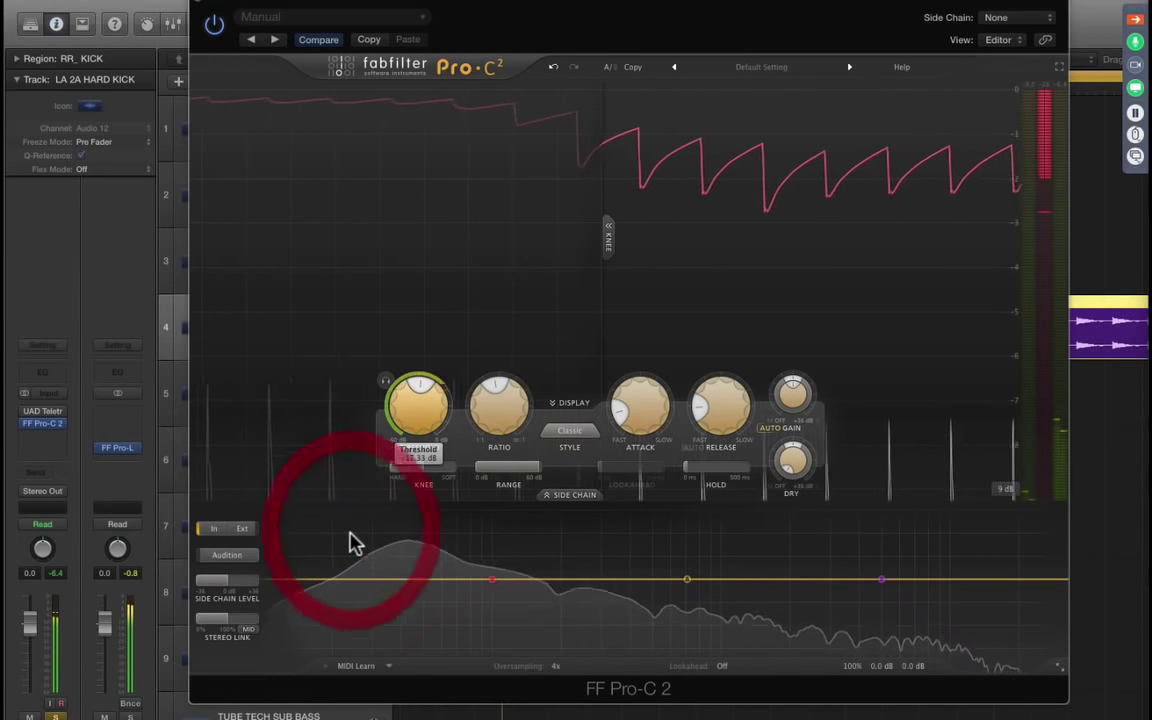
Step: Toggle the plug-in's internal bypass repeatedly during playback to compare the compressed kick with the original
{"action": "mouse_move", "coordinate": [879, 671]}
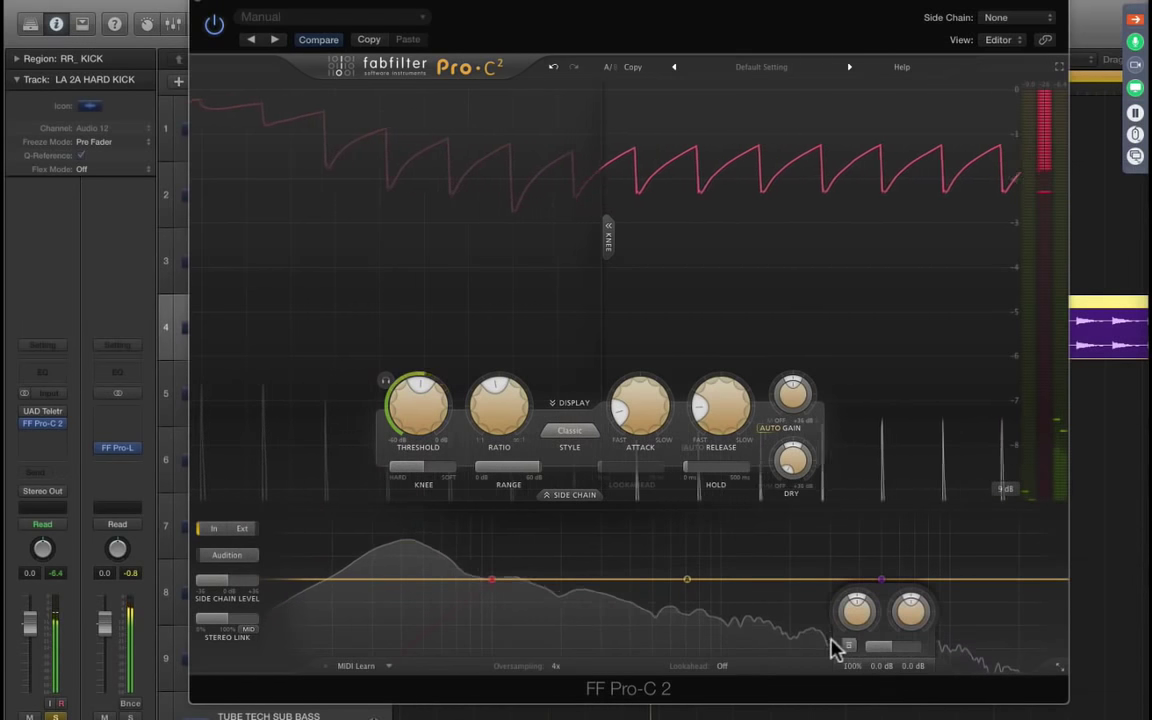
{"action": "left_click", "coordinate": [847, 646]}
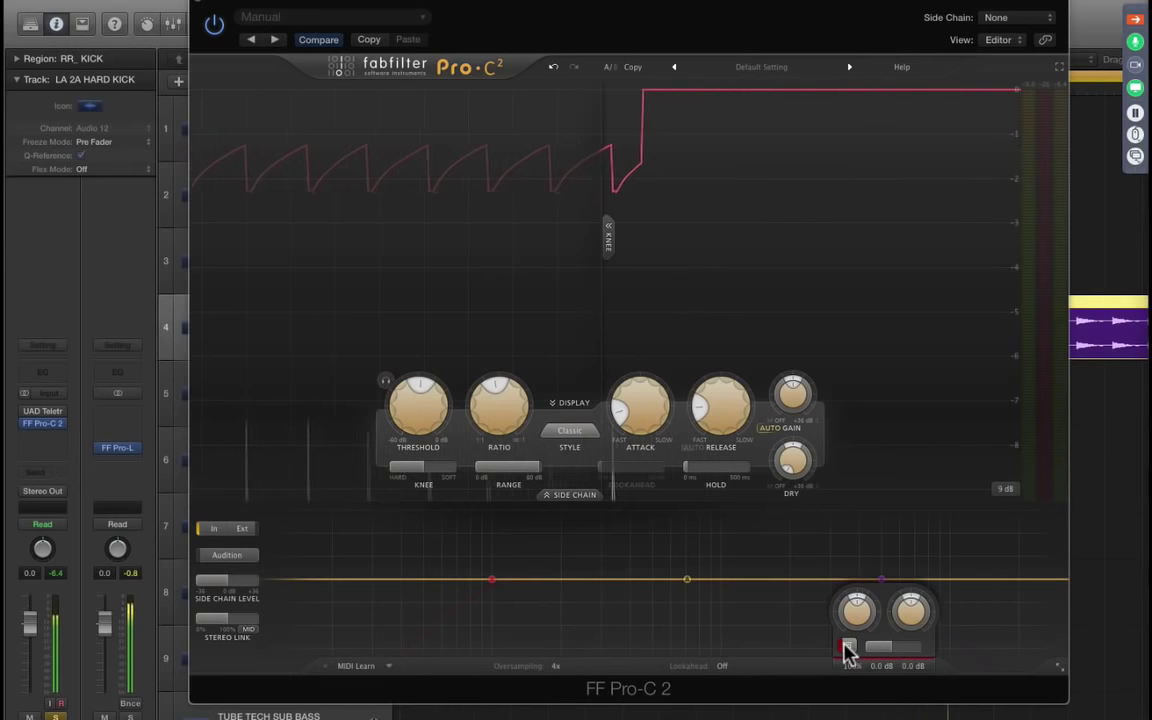
{"action": "left_click", "coordinate": [846, 648]}
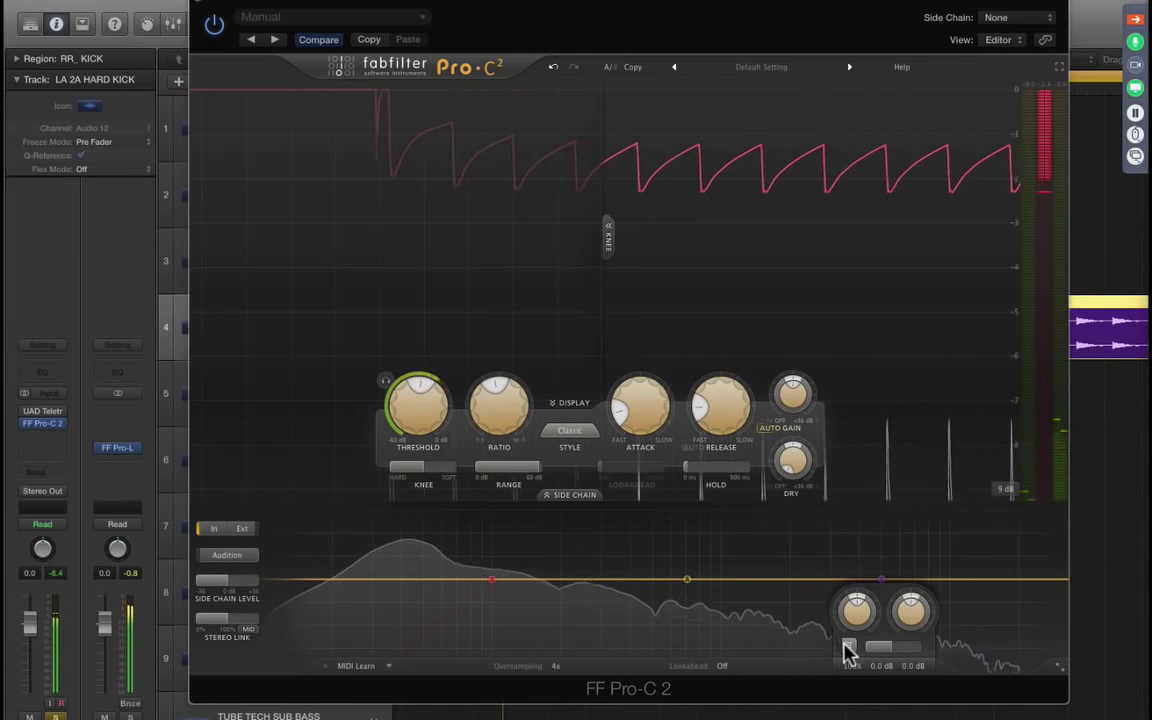
{"action": "left_click", "coordinate": [846, 648]}
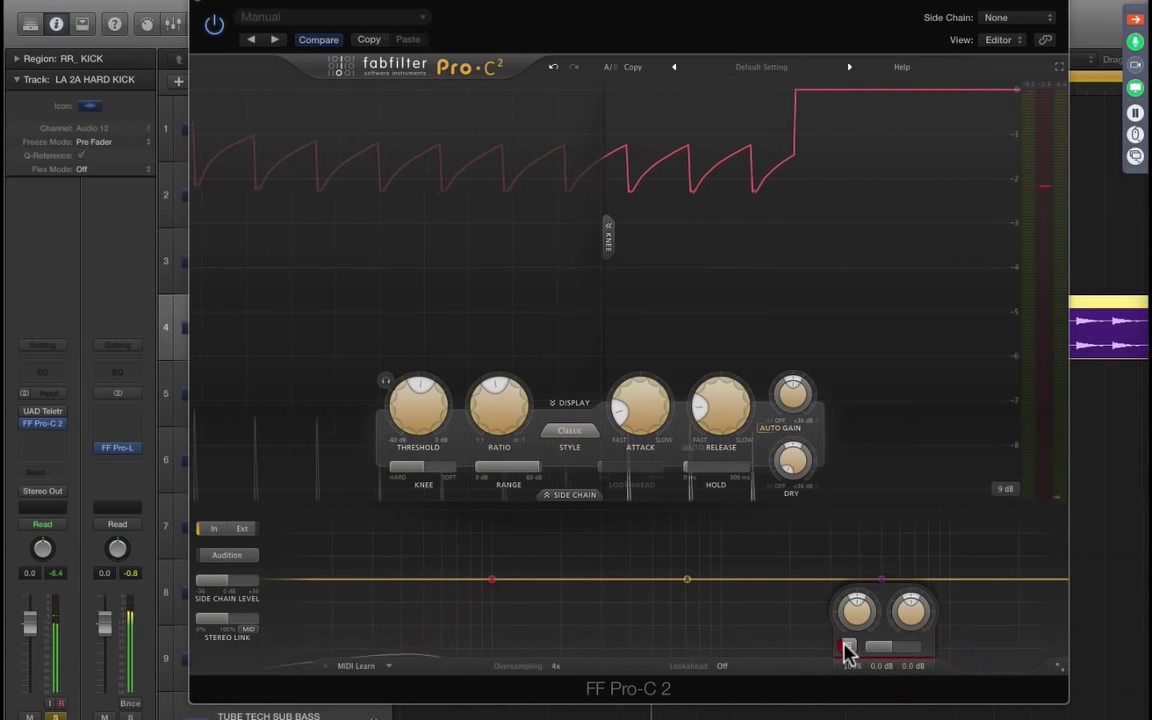
{"action": "left_click", "coordinate": [846, 648]}
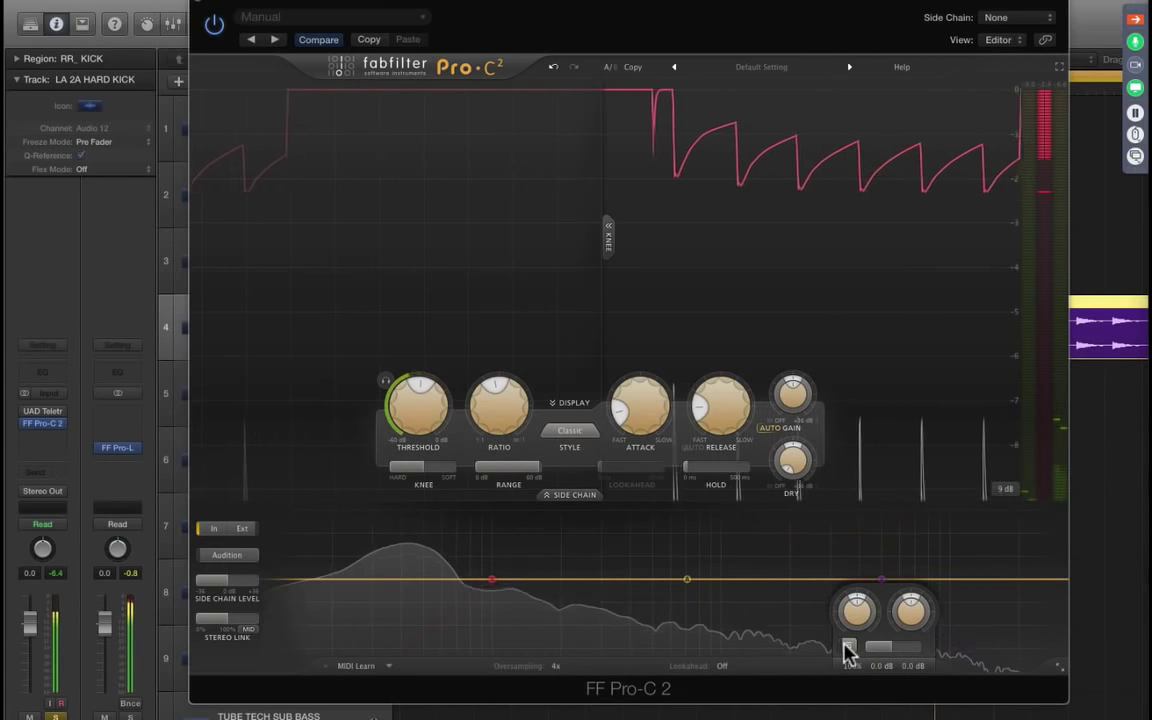
{"action": "left_click", "coordinate": [846, 648]}
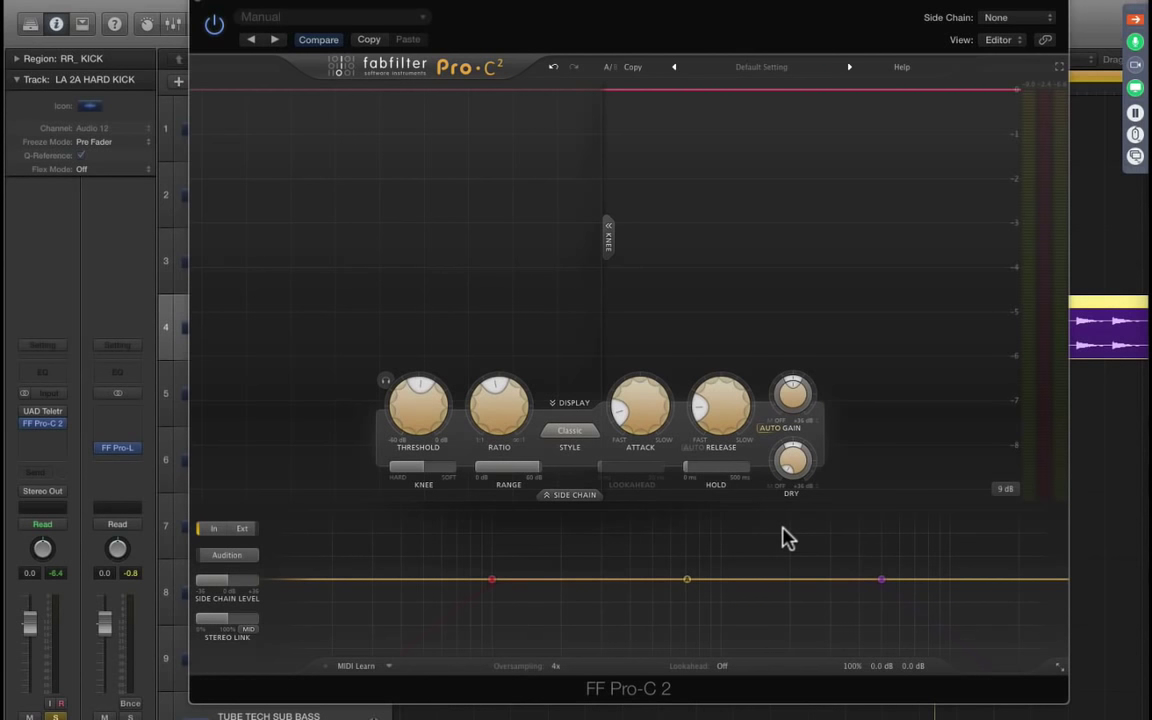
Step: Enable the side-chain low-cut filter at 24 dB/oct and sweep it up during playback to about 402 Hz
{"action": "mouse_move", "coordinate": [499, 581]}
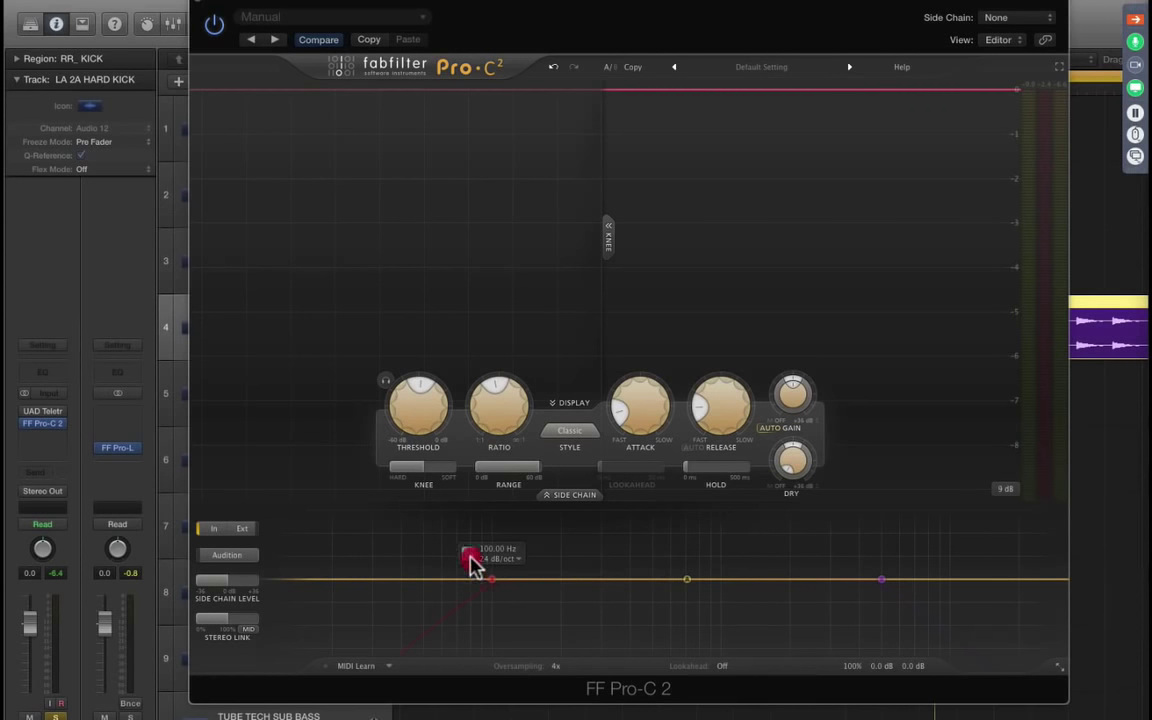
{"action": "left_click", "coordinate": [469, 555]}
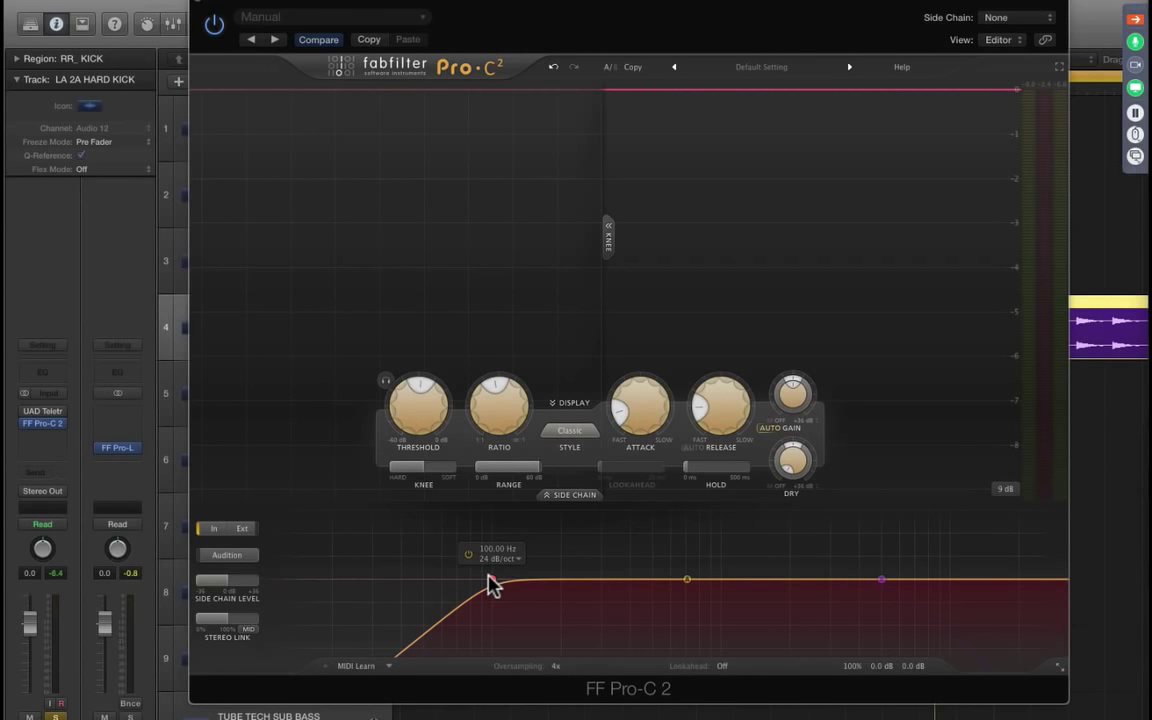
{"action": "left_click_drag", "start_coordinate": [490, 577], "coordinate": [641, 563]}
{"action": "key", "text": "space"}
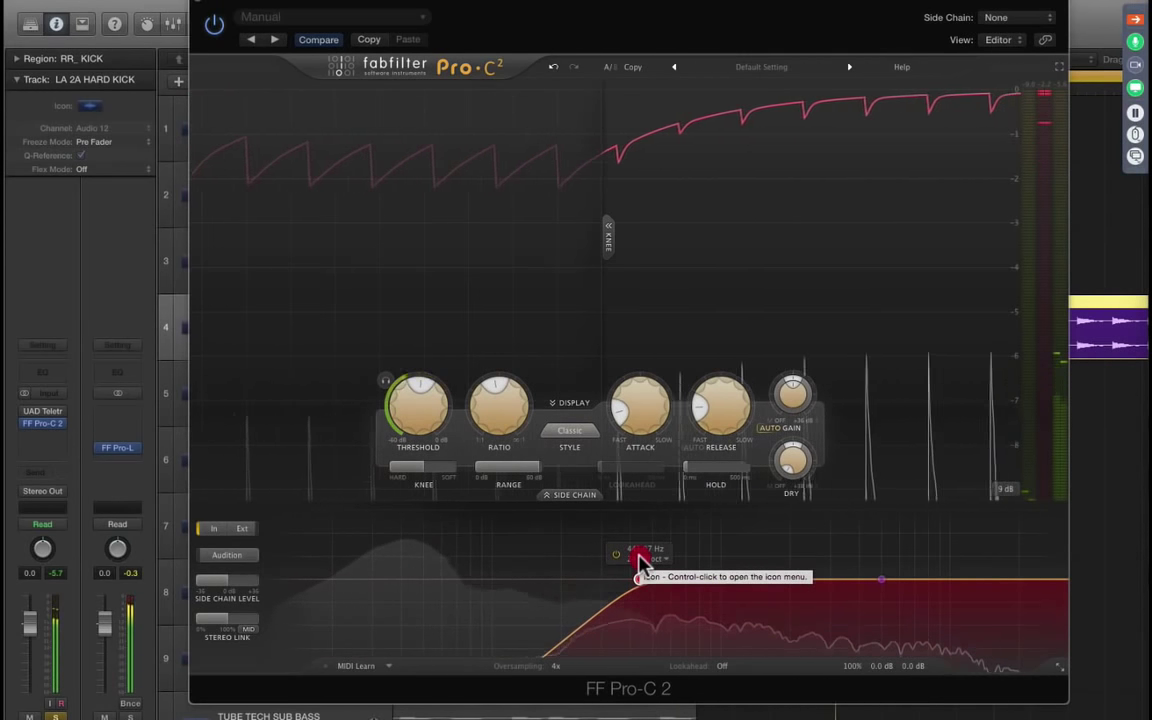
{"action": "mouse_move", "coordinate": [641, 563]}
{"action": "left_mouse_down"}
{"action": "mouse_move", "coordinate": [134, 581]}
{"action": "mouse_move", "coordinate": [590, 595]}
{"action": "mouse_move", "coordinate": [634, 585]}
{"action": "left_mouse_up"}
Step: Compare the kick with the side-chain low cut active against the bypassed sound, ending with the compressor enabled
{"action": "mouse_move", "coordinate": [877, 676]}
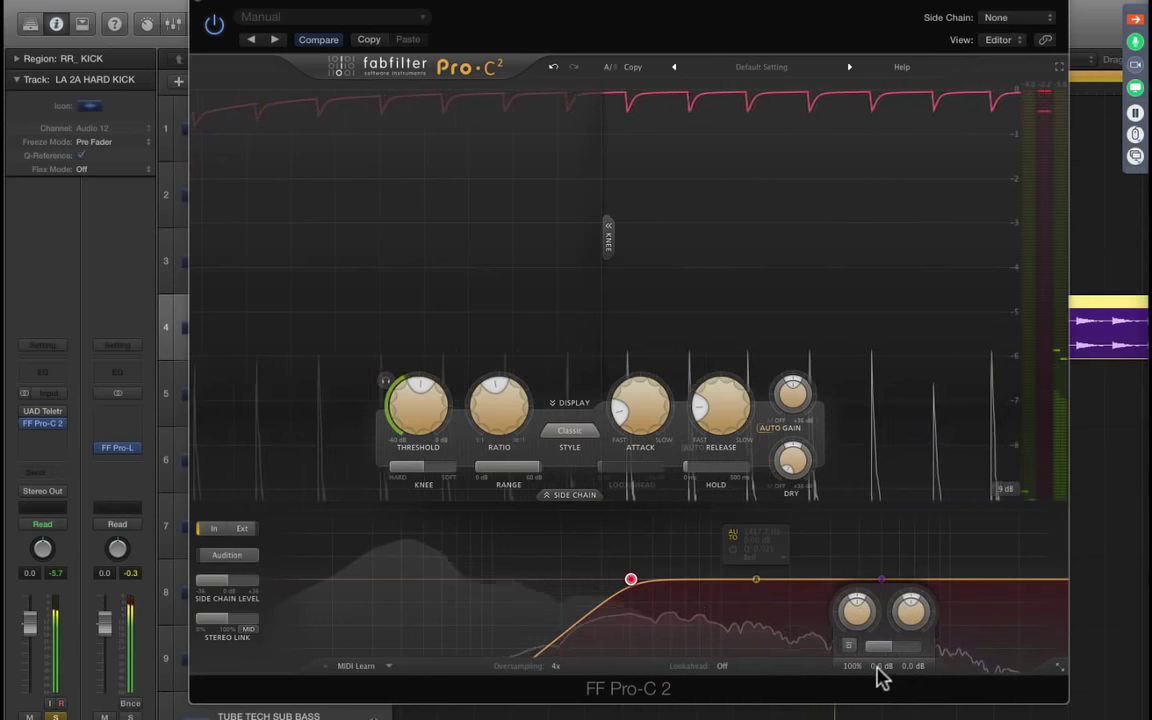
{"action": "left_click", "coordinate": [846, 649]}
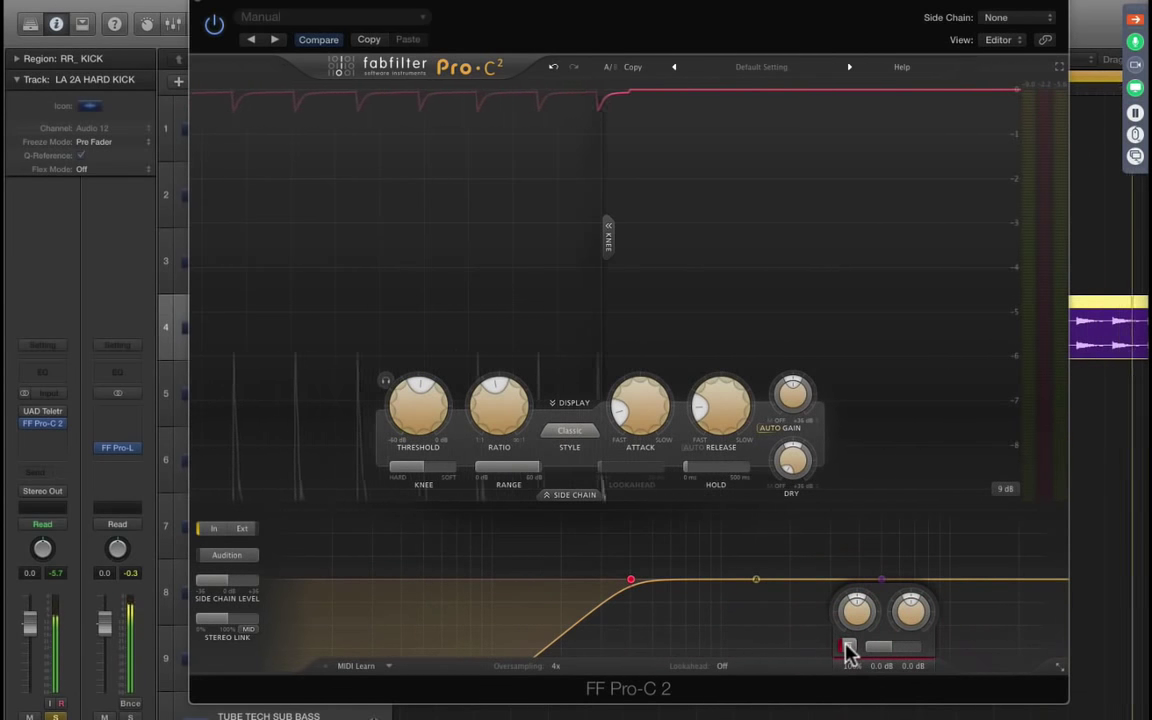
{"action": "left_click", "coordinate": [846, 650]}
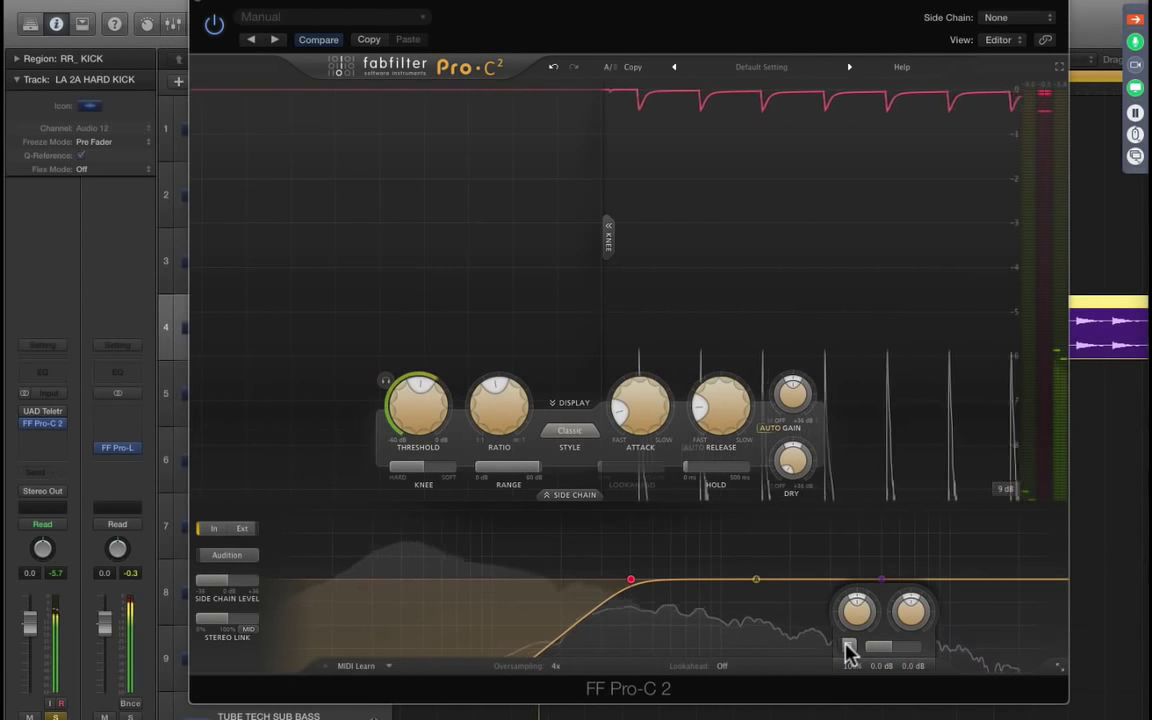
{"action": "left_click", "coordinate": [846, 650]}
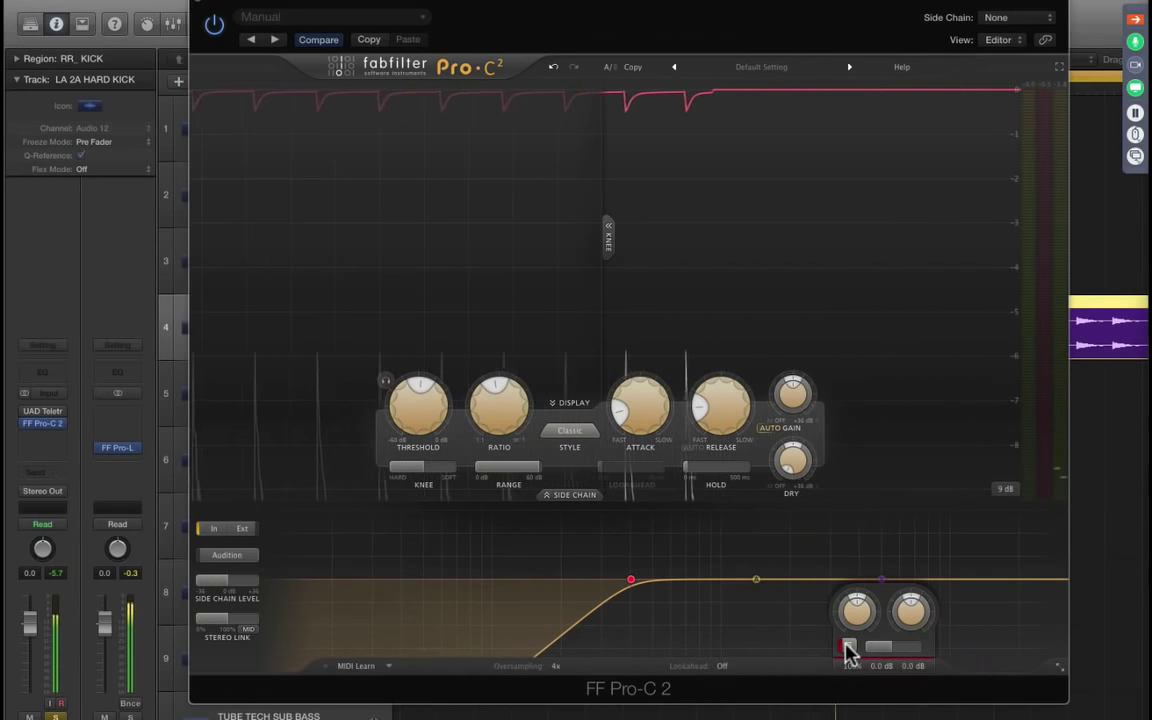
{"action": "left_click", "coordinate": [846, 650]}
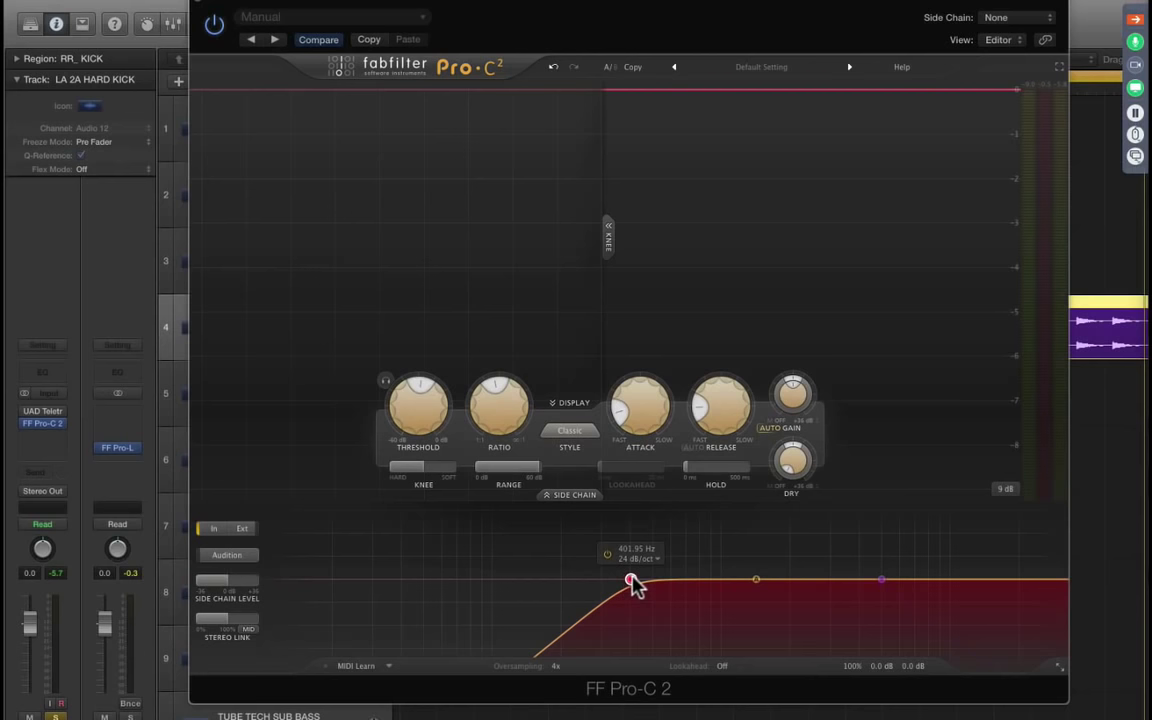
Step: Close the kick's compressor window and insert a stereo FF Pro-C 2 on the Stereo Out channel, placing its window clear of the channel strips
{"action": "left_click", "coordinate": [203, 6]}
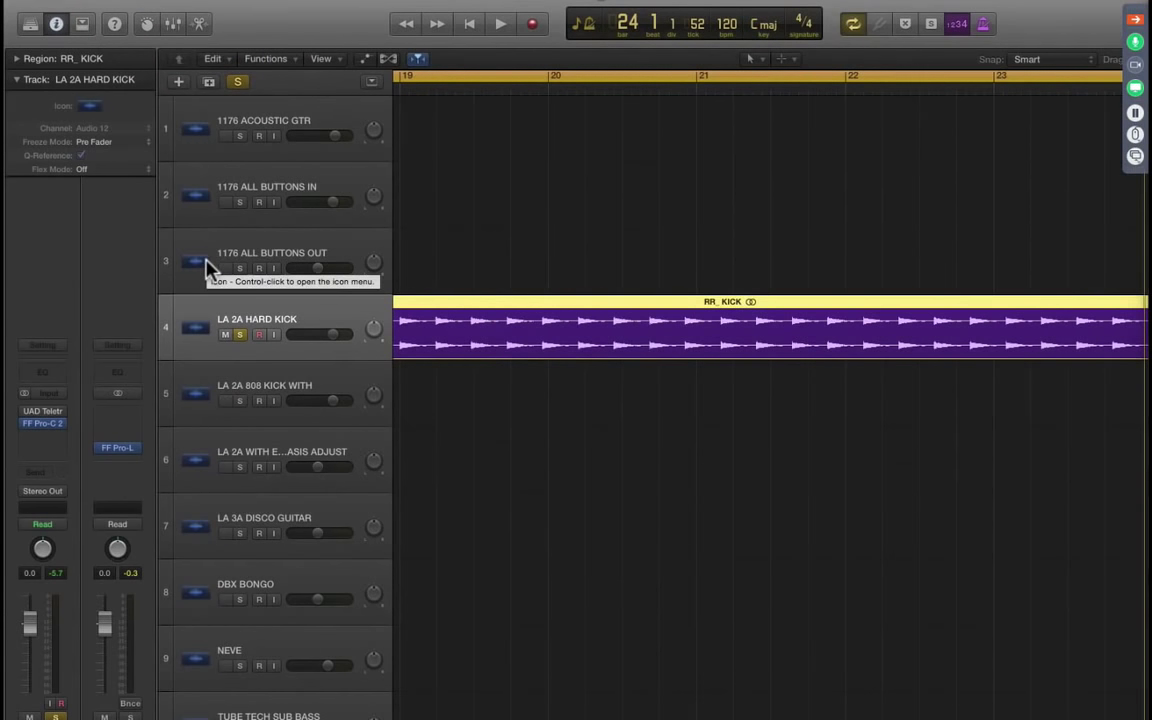
{"action": "left_click", "coordinate": [138, 420]}
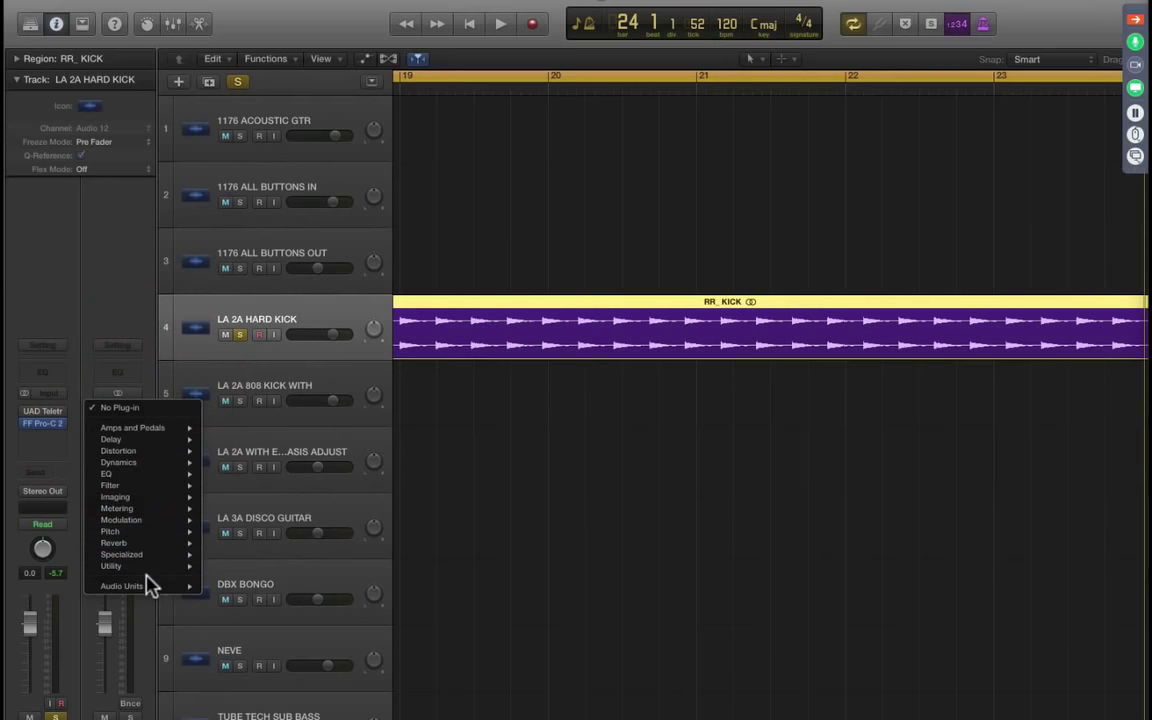
{"action": "mouse_move", "coordinate": [146, 592]}
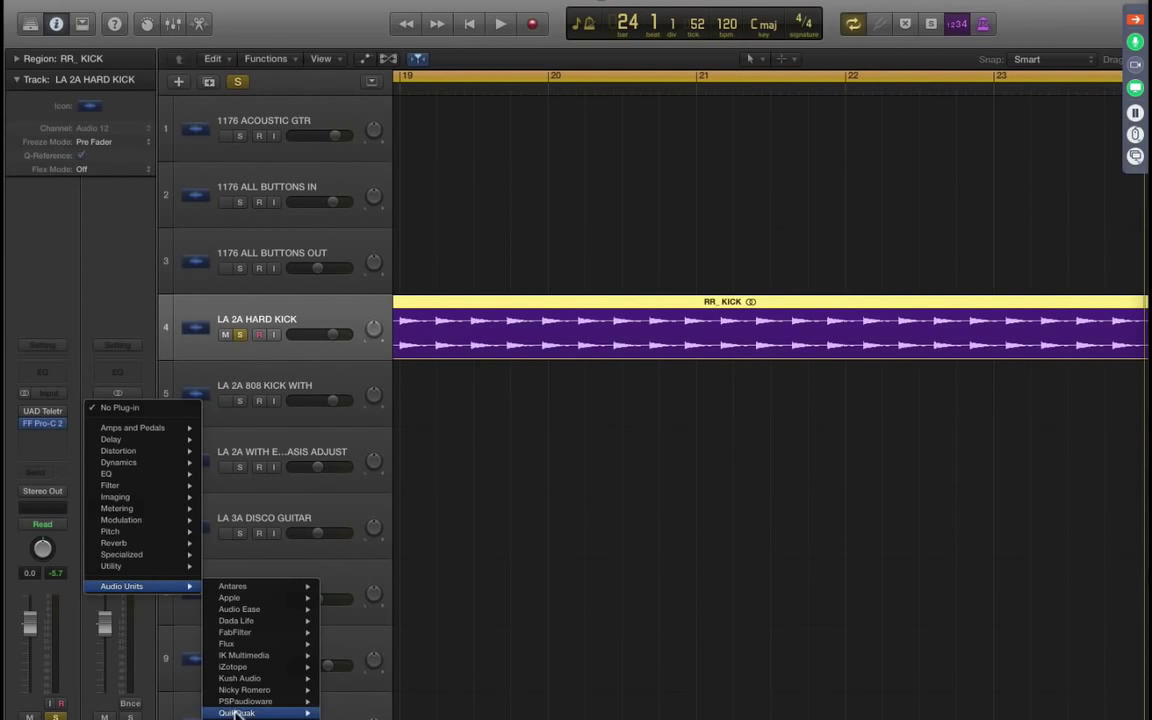
{"action": "mouse_move", "coordinate": [238, 692]}
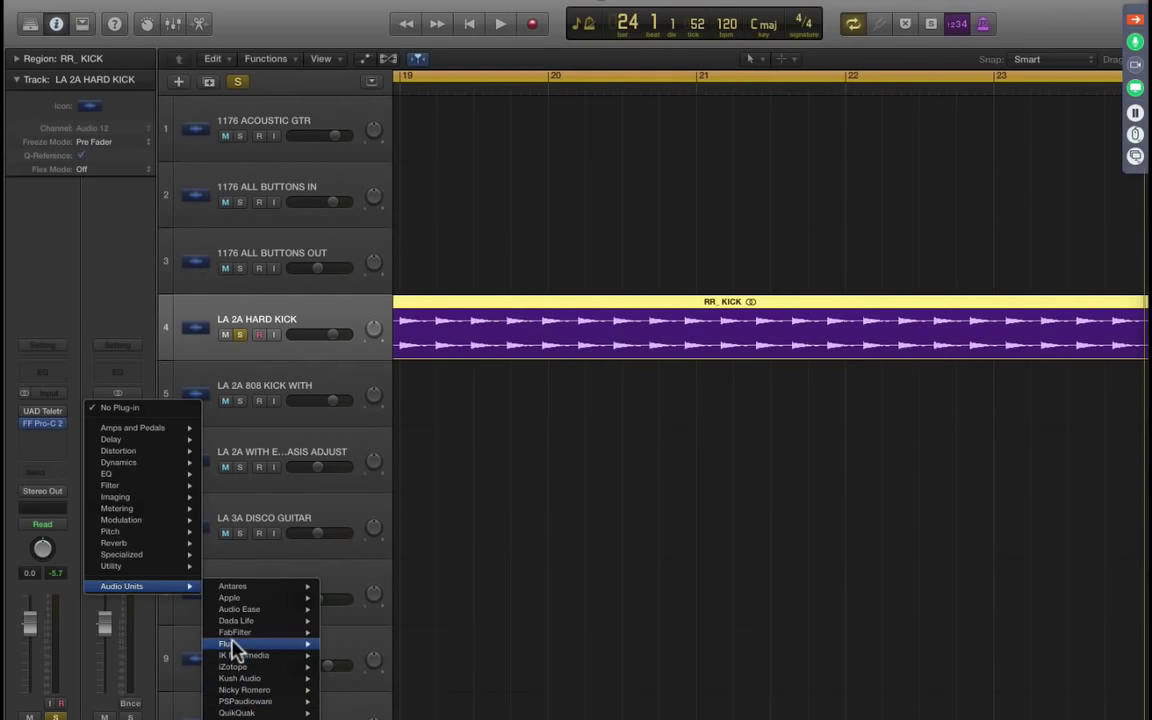
{"action": "mouse_move", "coordinate": [236, 632]}
{"action": "mouse_move", "coordinate": [372, 656]}
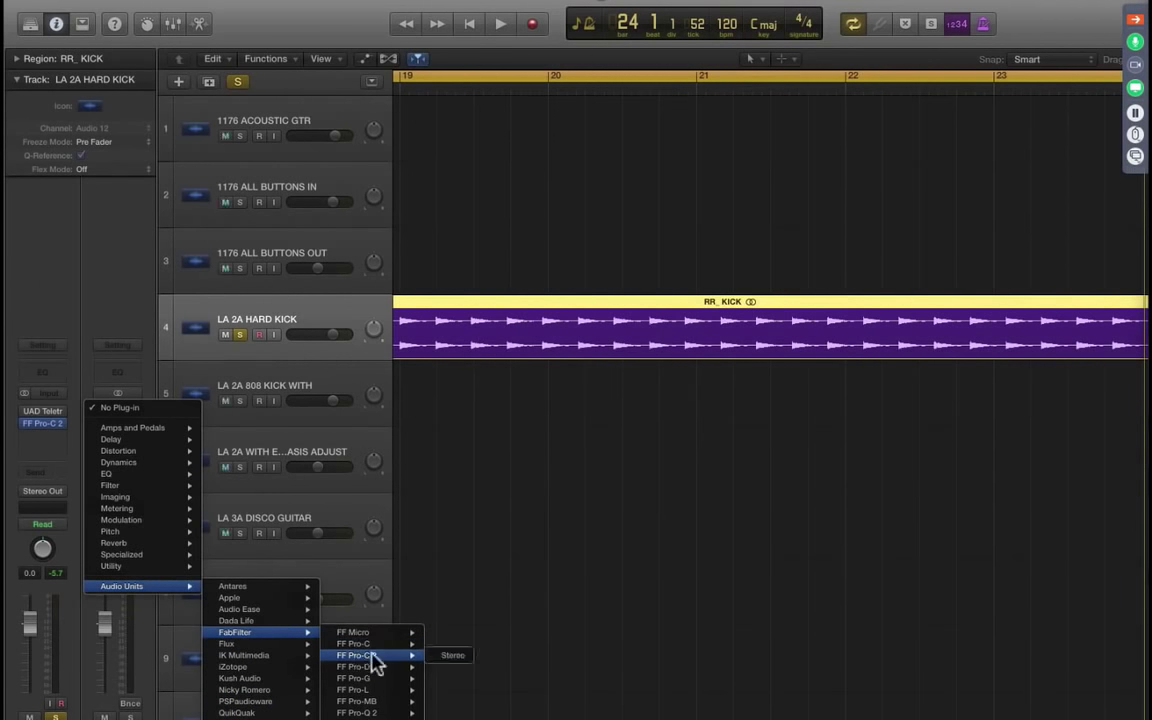
{"action": "left_click", "coordinate": [442, 658]}
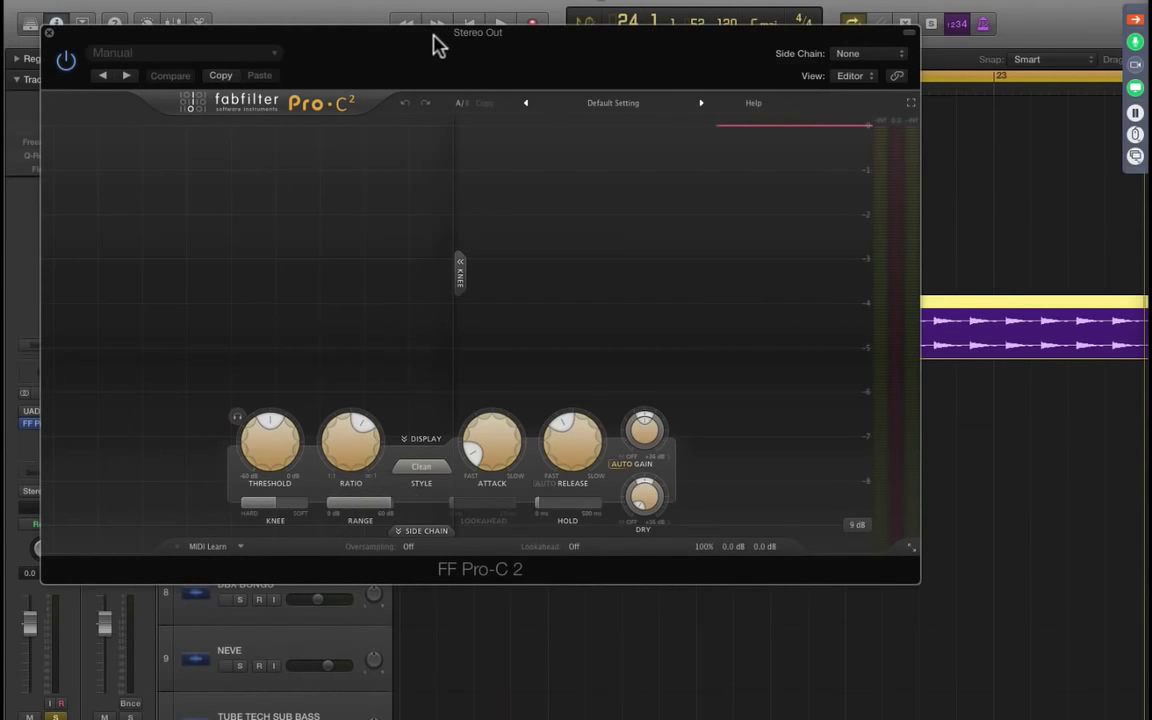
{"action": "left_click_drag", "start_coordinate": [436, 42], "coordinate": [582, 175]}
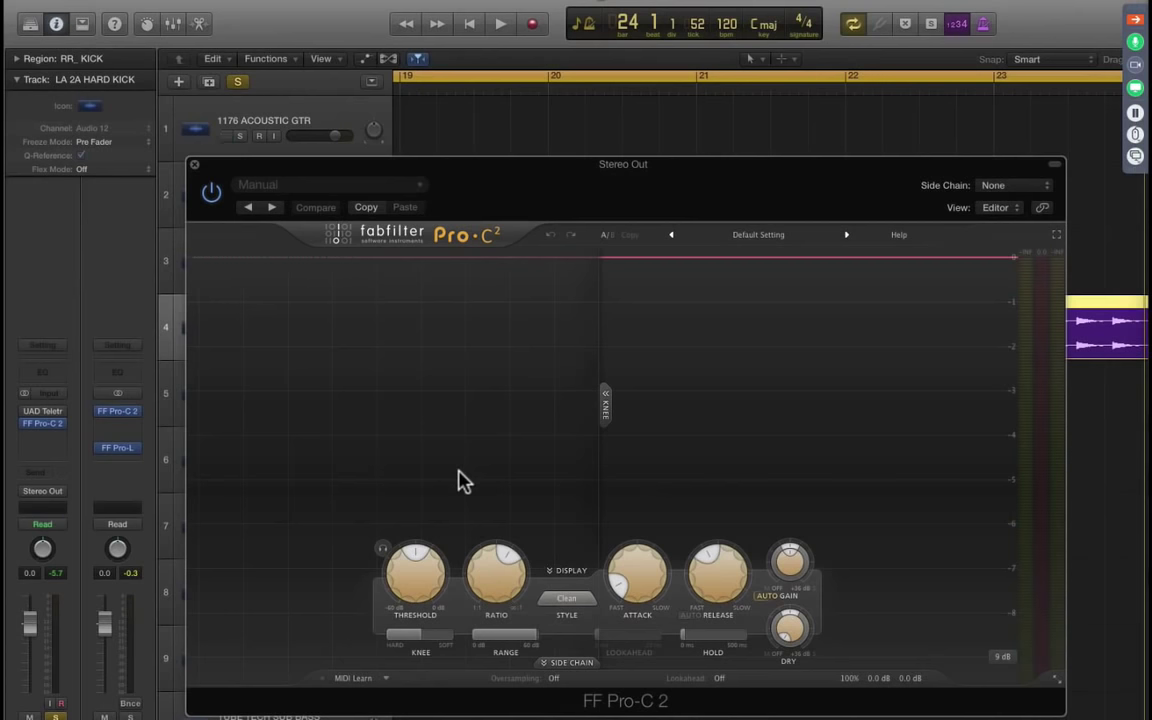
Step: Set the Stereo Out compressor to the Bus style with a slow attack and a fast release
{"action": "left_click", "coordinate": [557, 604]}
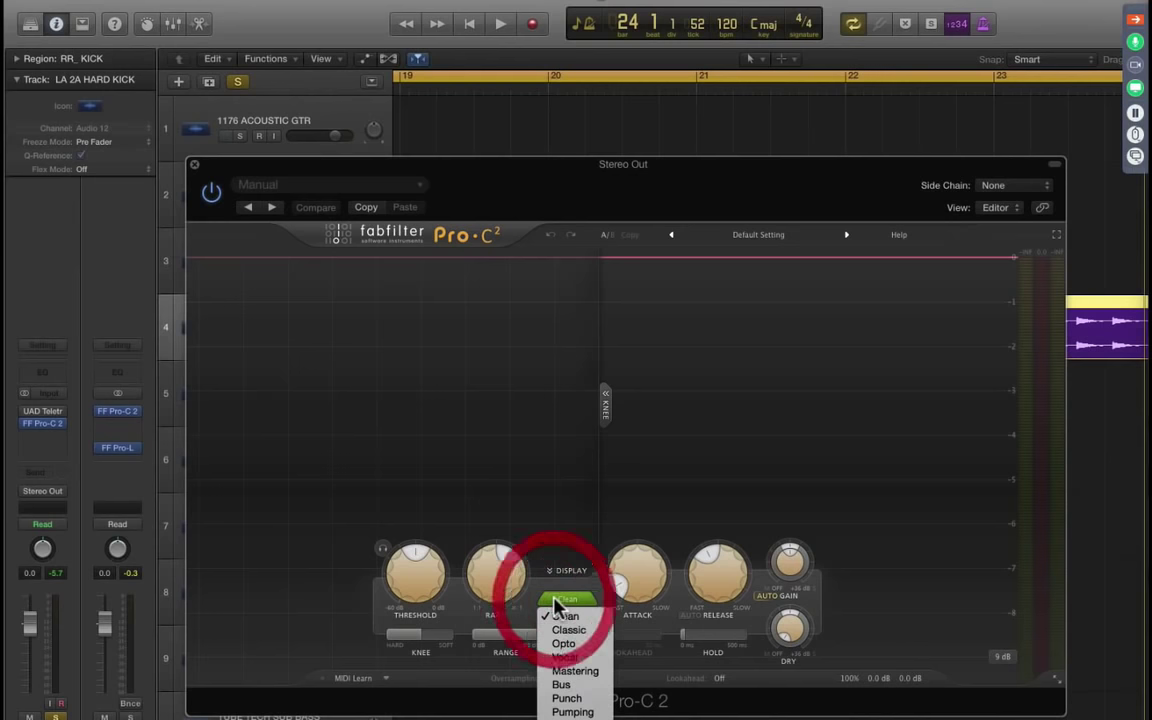
{"action": "left_click", "coordinate": [567, 683]}
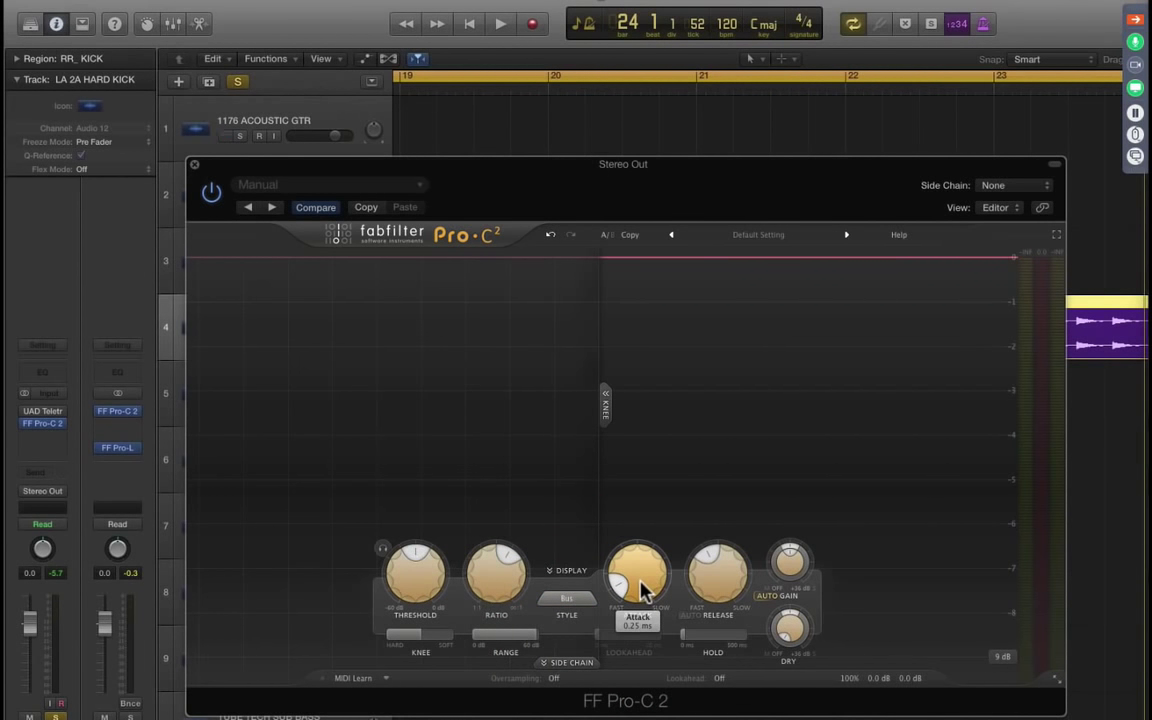
{"action": "left_click_drag", "start_coordinate": [643, 588], "coordinate": [682, 452]}
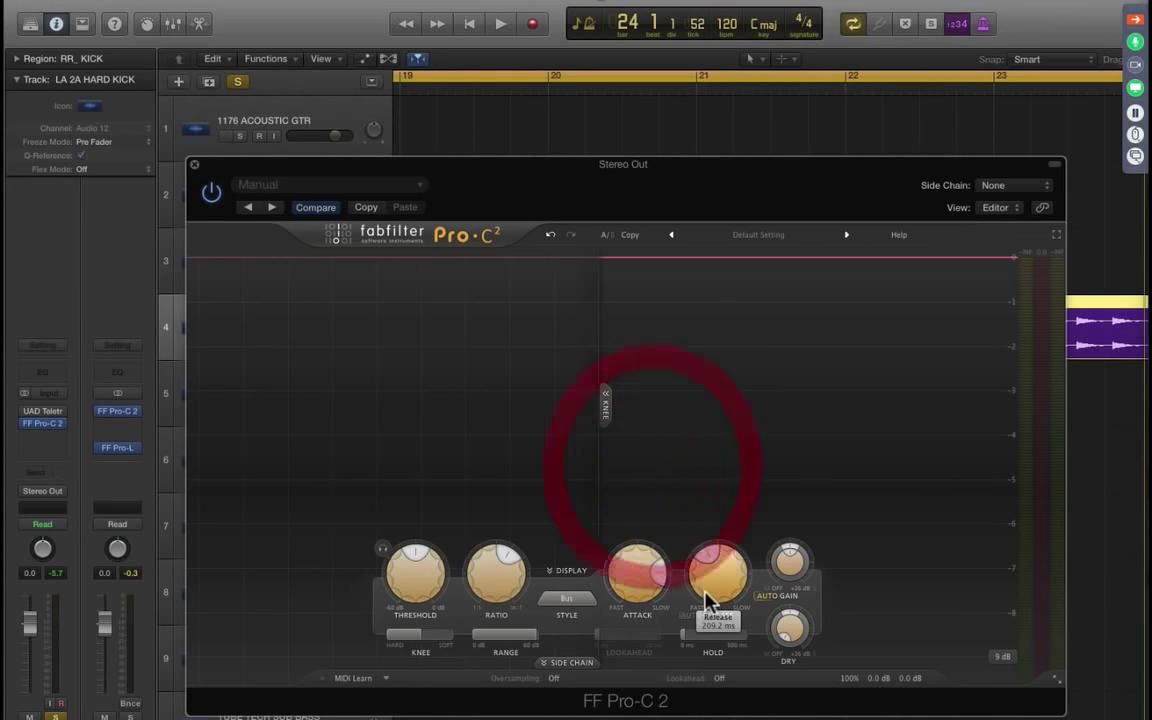
{"action": "left_click", "coordinate": [705, 587]}
{"action": "left_click_drag", "start_coordinate": [705, 587], "coordinate": [703, 622]}
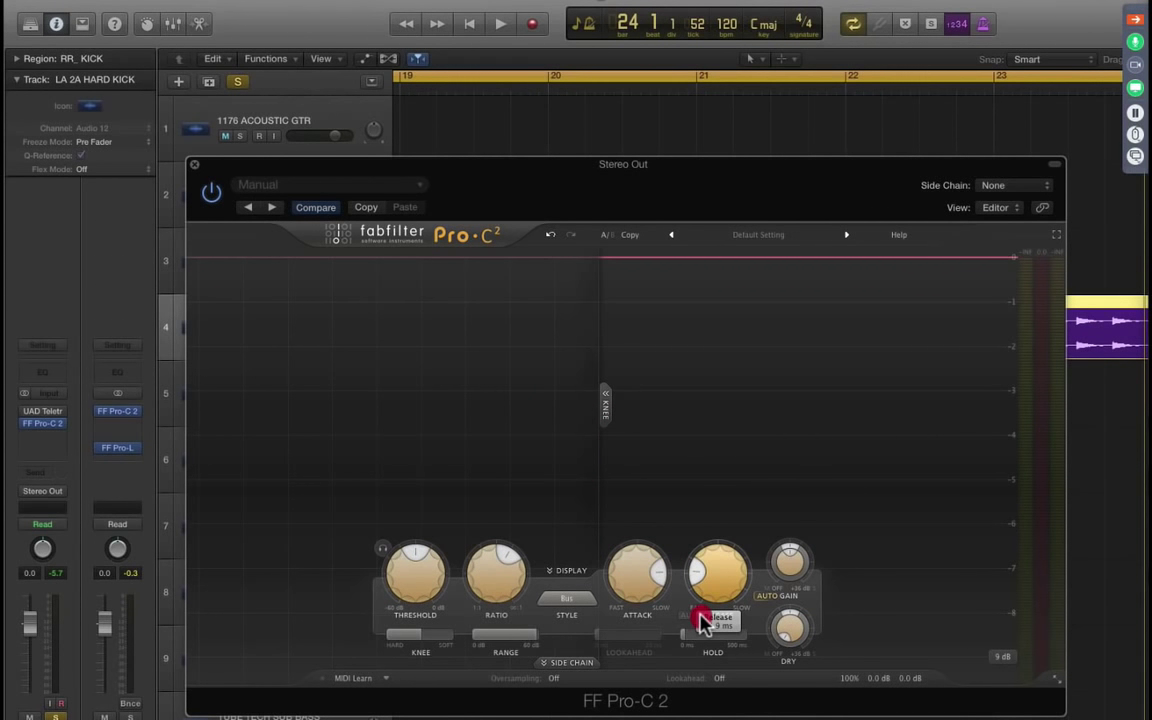
{"action": "left_click_drag", "start_coordinate": [703, 622], "coordinate": [705, 623]}
Step: Set the Stereo Out compressor's oversampling to 4x
{"action": "left_click", "coordinate": [564, 601]}
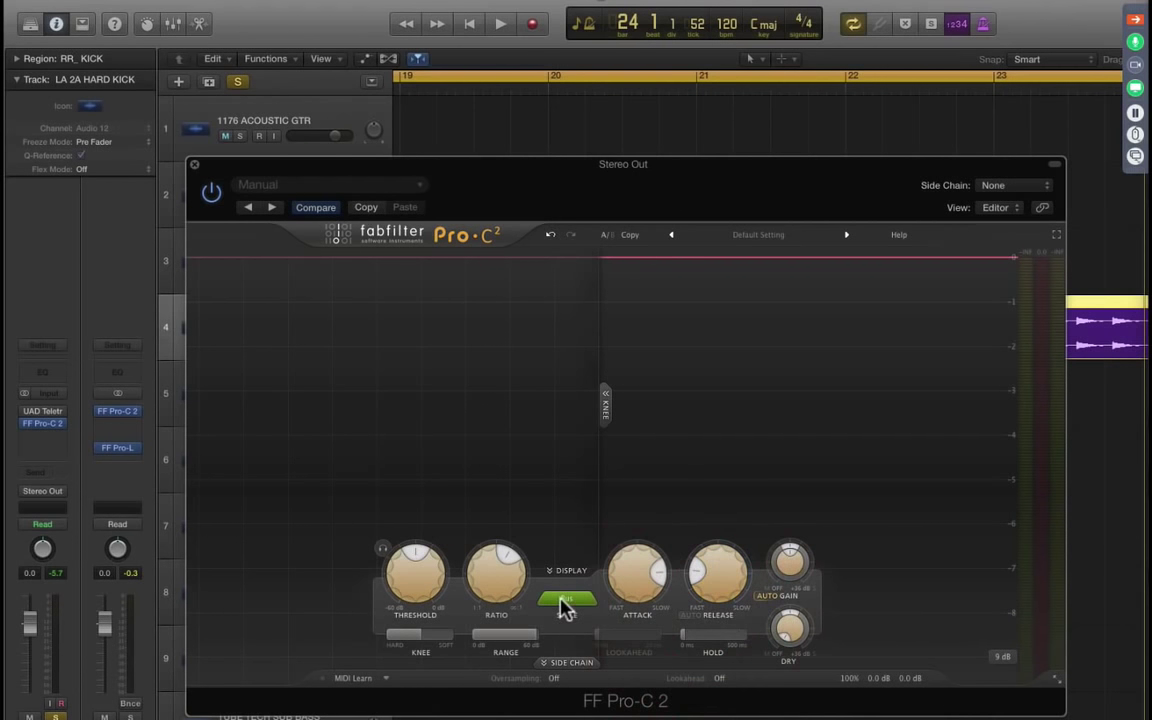
{"action": "left_click", "coordinate": [554, 680]}
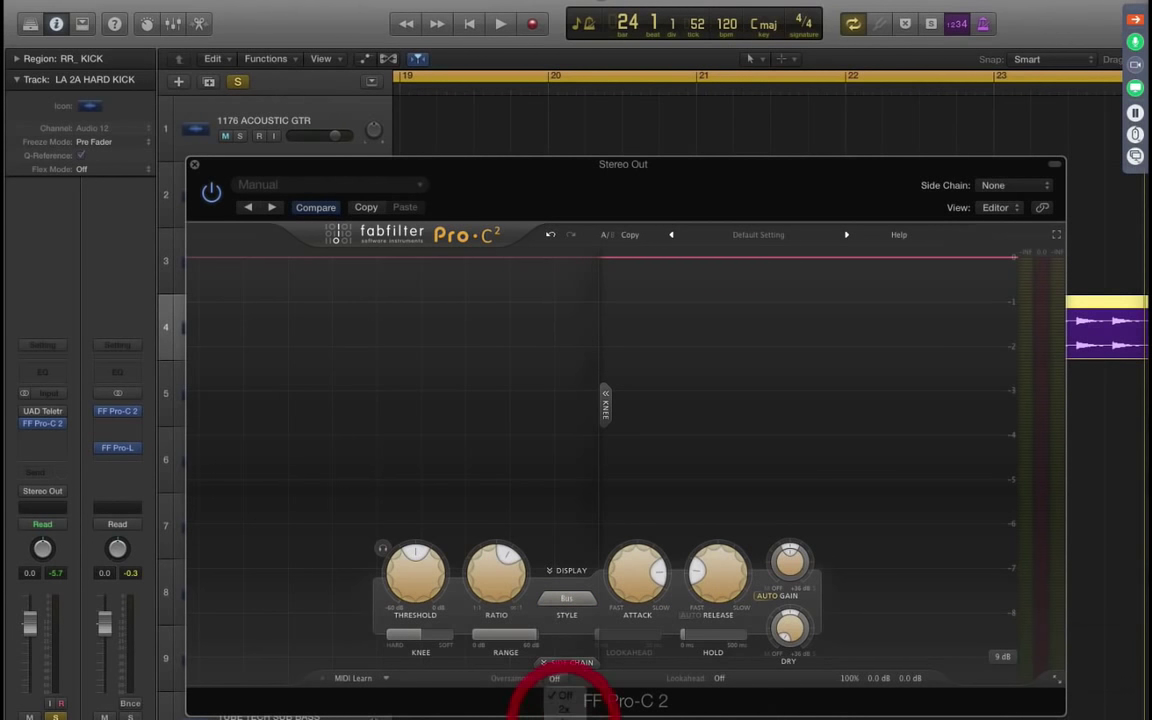
{"action": "left_click", "coordinate": [563, 716]}
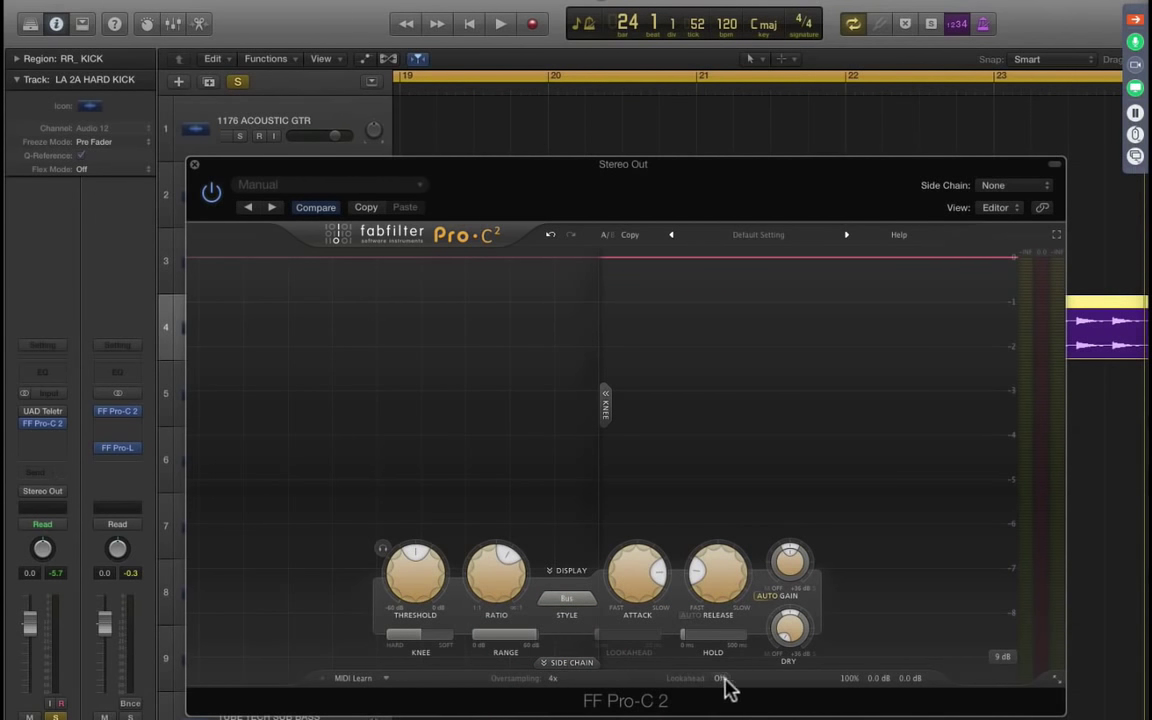
Step: Expand the side-chain section, enable its low-cut filter at 24 dB/oct, and raise the cutoff to about 570 Hz
{"action": "left_click", "coordinate": [567, 662]}
{"action": "left_click_drag", "start_coordinate": [590, 178], "coordinate": [595, 10]}
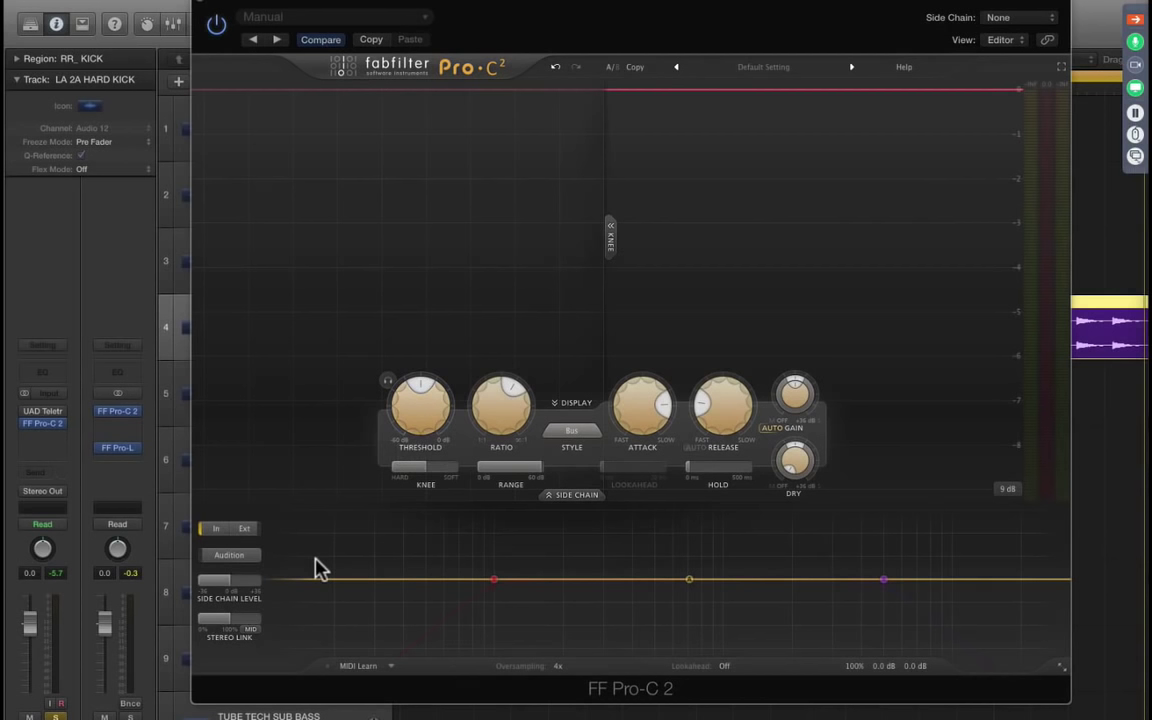
{"action": "mouse_move", "coordinate": [491, 572]}
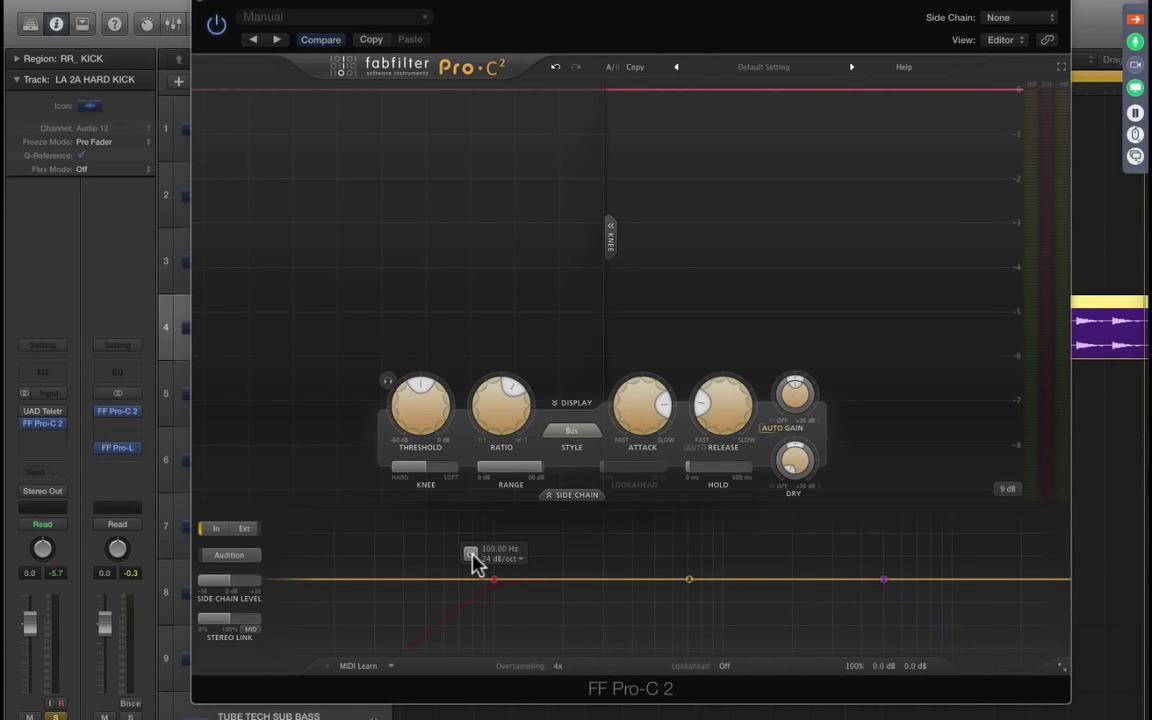
{"action": "left_click", "coordinate": [472, 556]}
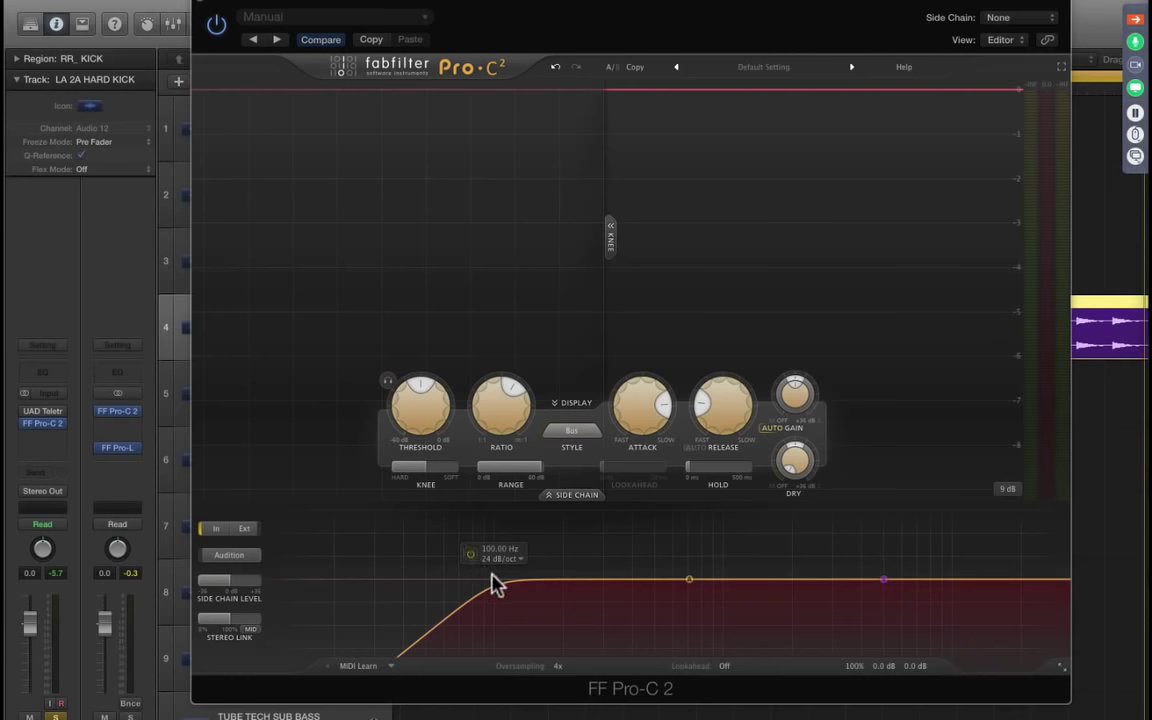
{"action": "left_click_drag", "start_coordinate": [494, 580], "coordinate": [668, 581]}
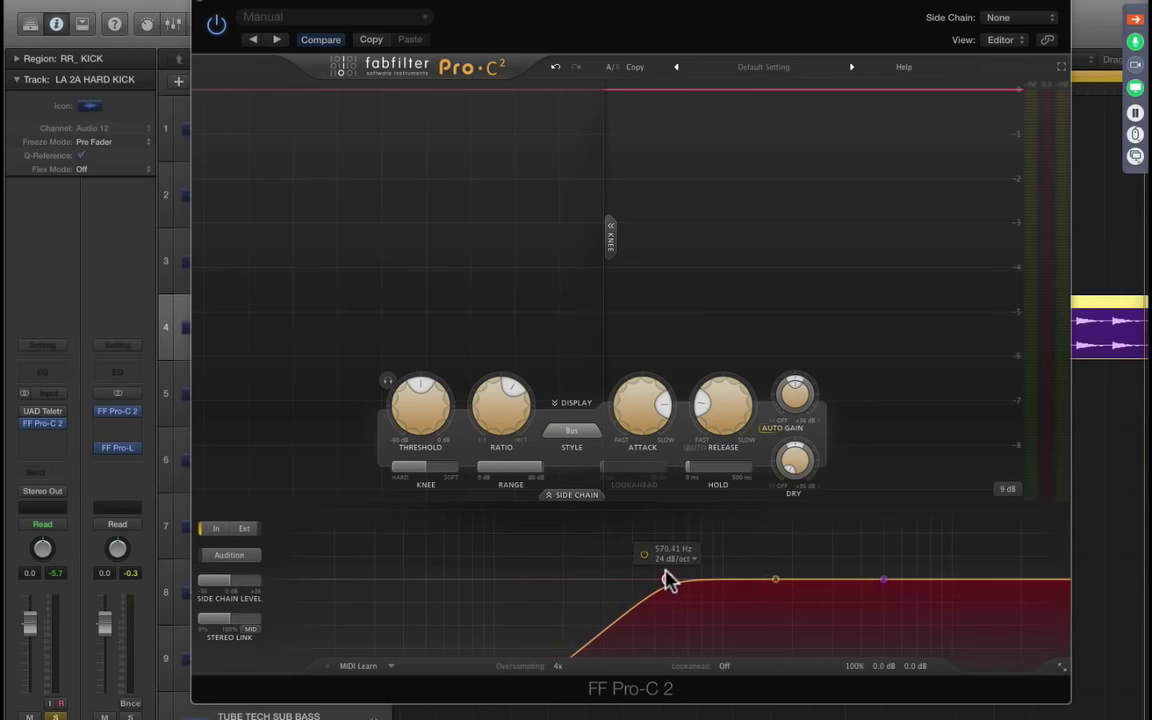
{"action": "left_click", "coordinate": [668, 581]}
Step: Raise the Stereo Out compressor's threshold to -10.25 dB
{"action": "mouse_move", "coordinate": [398, 405]}
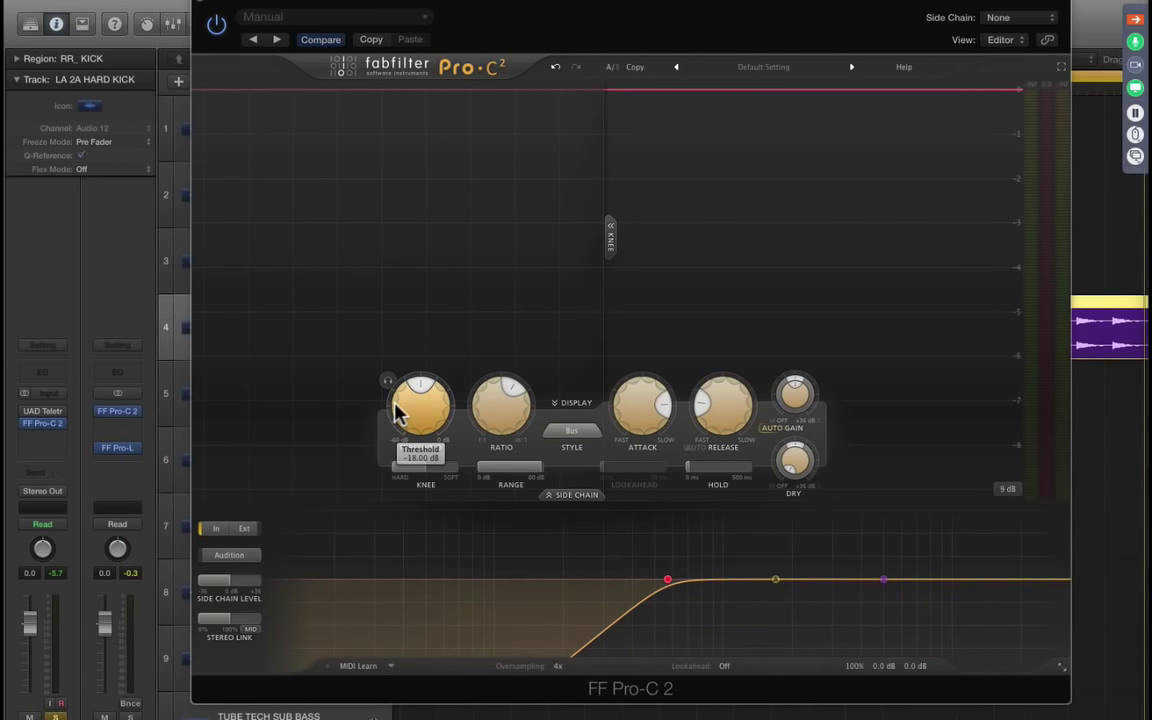
{"action": "left_click_drag", "start_coordinate": [397, 410], "coordinate": [398, 375]}
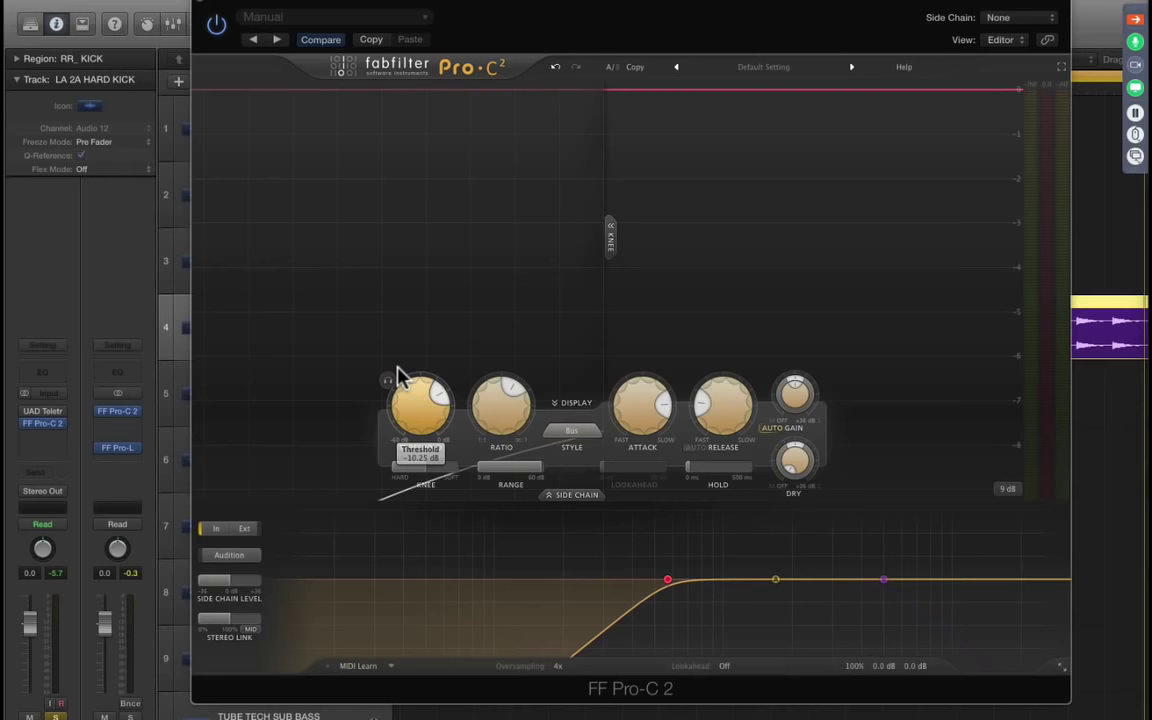
Step: Sweep the side chain's stereo link down to 0%, partway back up, and down to 0% again
{"action": "mouse_move", "coordinate": [219, 618]}
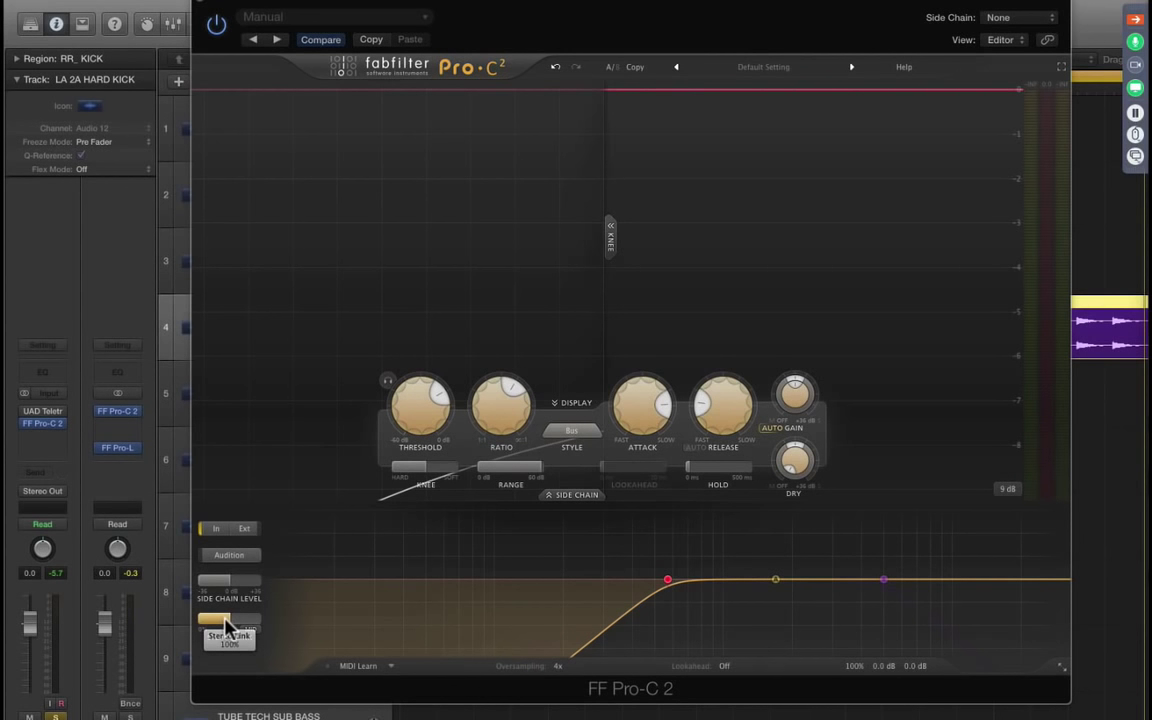
{"action": "mouse_move", "coordinate": [230, 581]}
{"action": "left_click", "coordinate": [228, 620]}
{"action": "left_click", "coordinate": [561, 497]}
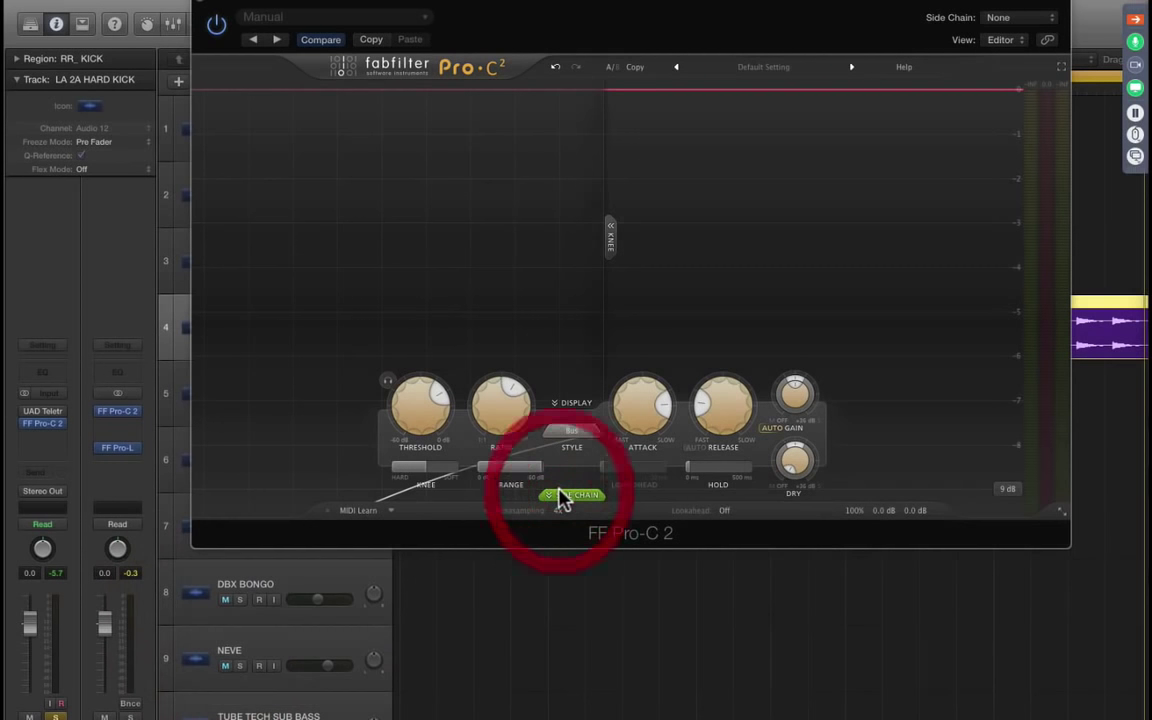
{"action": "left_click", "coordinate": [561, 496]}
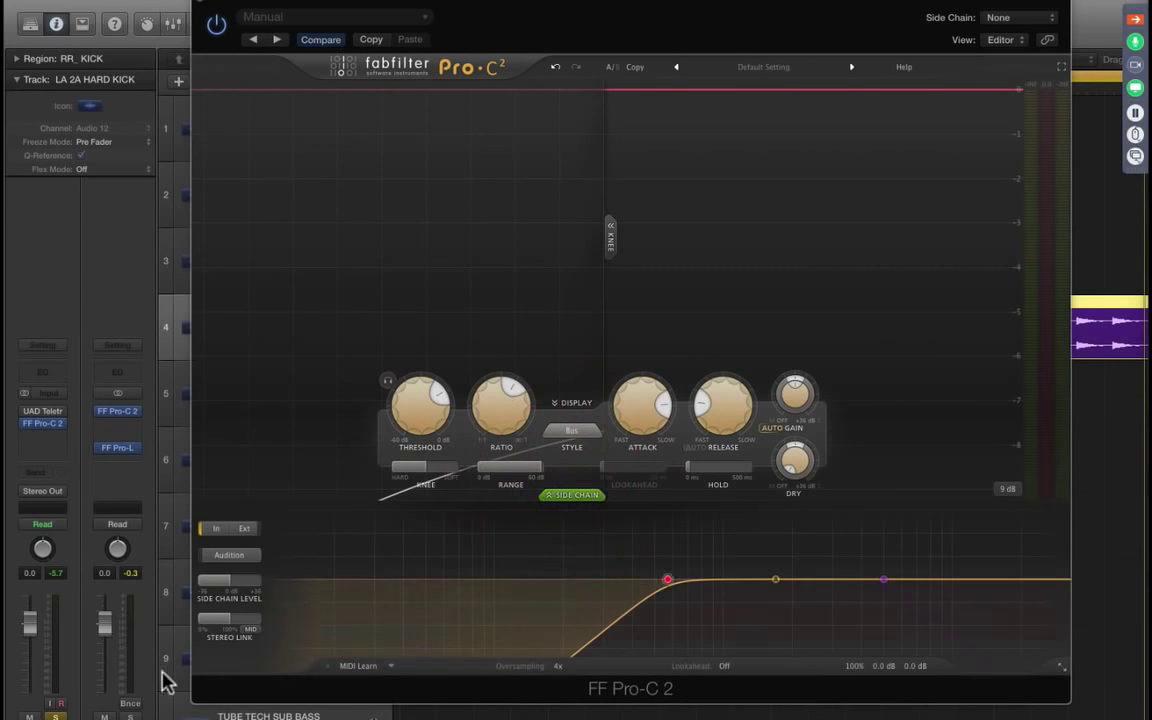
{"action": "left_click_drag", "start_coordinate": [228, 627], "coordinate": [105, 620]}
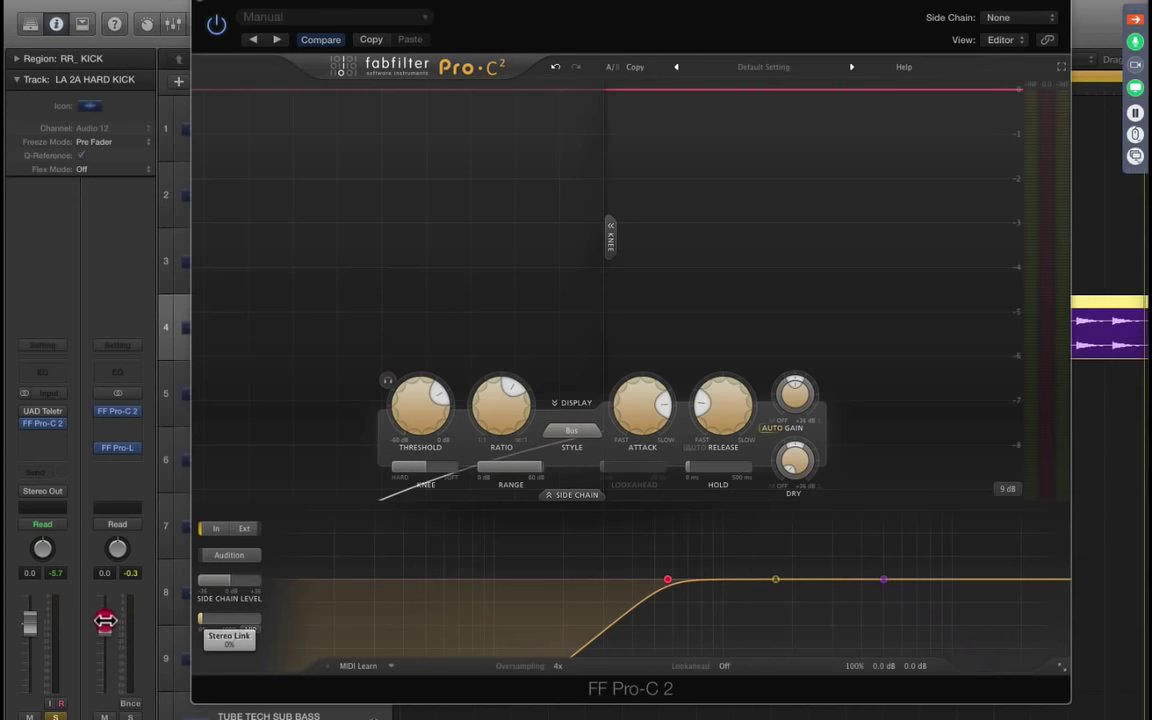
{"action": "left_click_drag", "start_coordinate": [105, 620], "coordinate": [187, 628]}
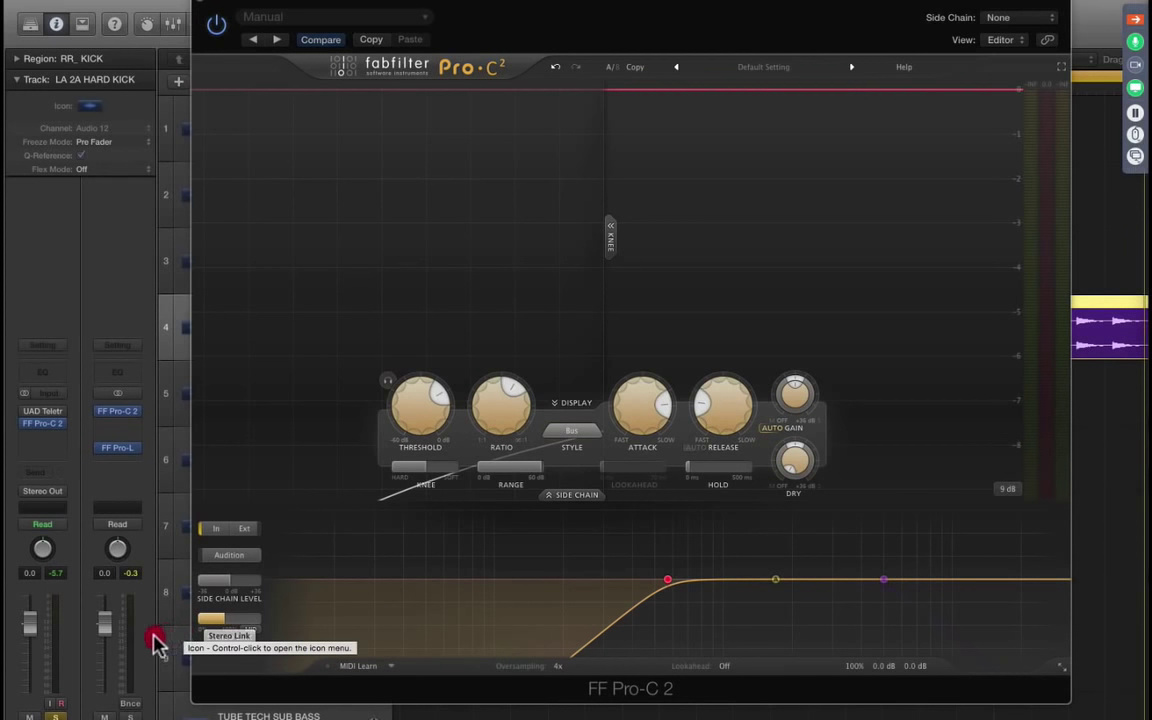
{"action": "mouse_move", "coordinate": [154, 635]}
{"action": "left_mouse_down"}
{"action": "mouse_move", "coordinate": [75, 645]}
{"action": "mouse_move", "coordinate": [53, 662]}
{"action": "left_mouse_up"}
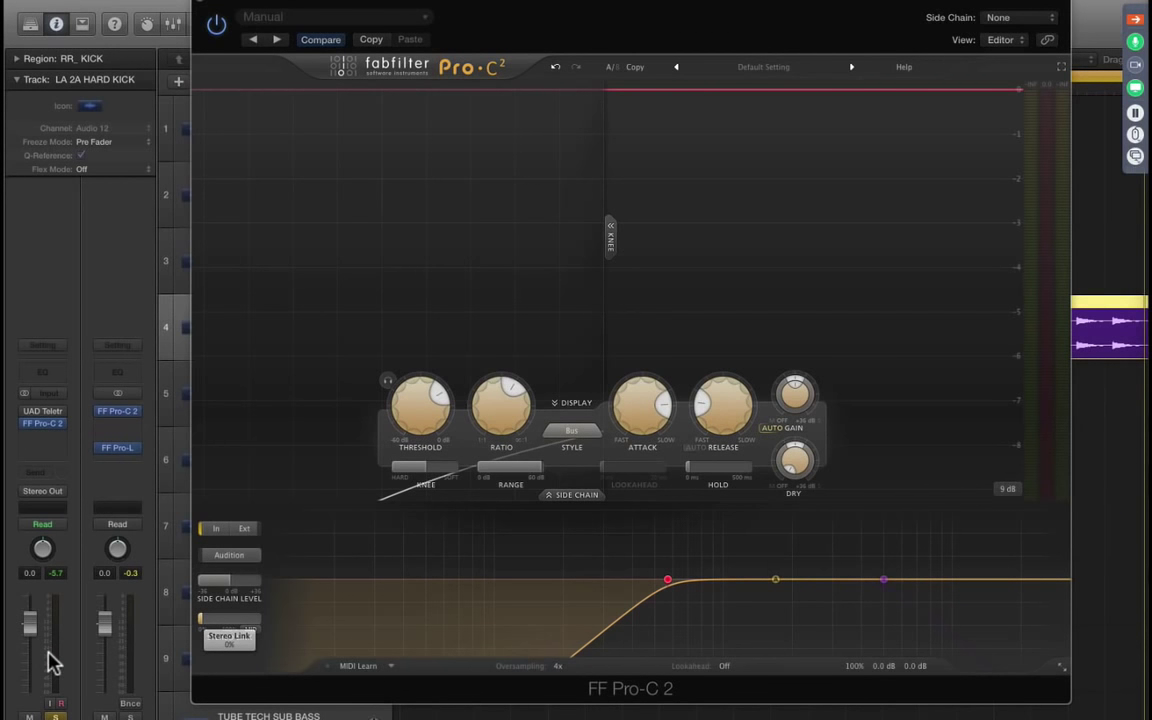
Step: Vary the stereo link through 63% and 84%, then set it to 0%
{"action": "left_click", "coordinate": [44, 654]}
{"action": "left_click", "coordinate": [196, 625]}
{"action": "left_click_drag", "start_coordinate": [196, 625], "coordinate": [8, 615]}
{"action": "left_click_drag", "start_coordinate": [6, 618], "coordinate": [15, 648]}
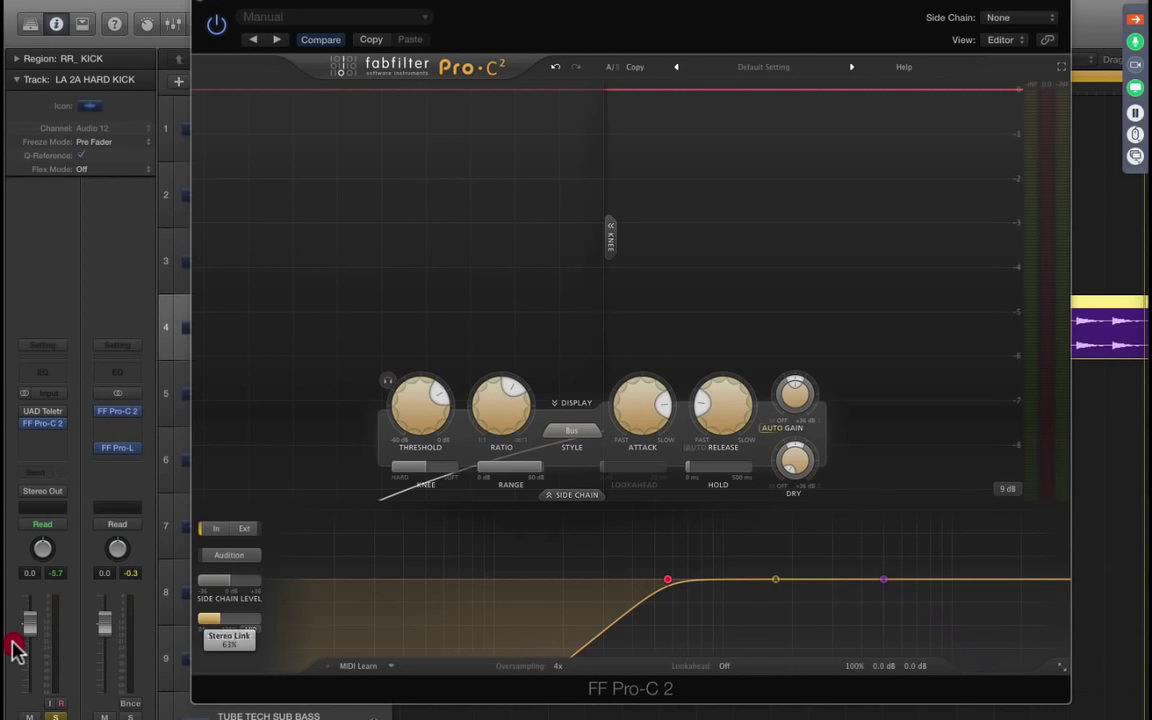
{"action": "mouse_move", "coordinate": [12, 648]}
{"action": "left_mouse_down"}
{"action": "mouse_move", "coordinate": [46, 654]}
{"action": "mouse_move", "coordinate": [15, 650]}
{"action": "left_mouse_up"}
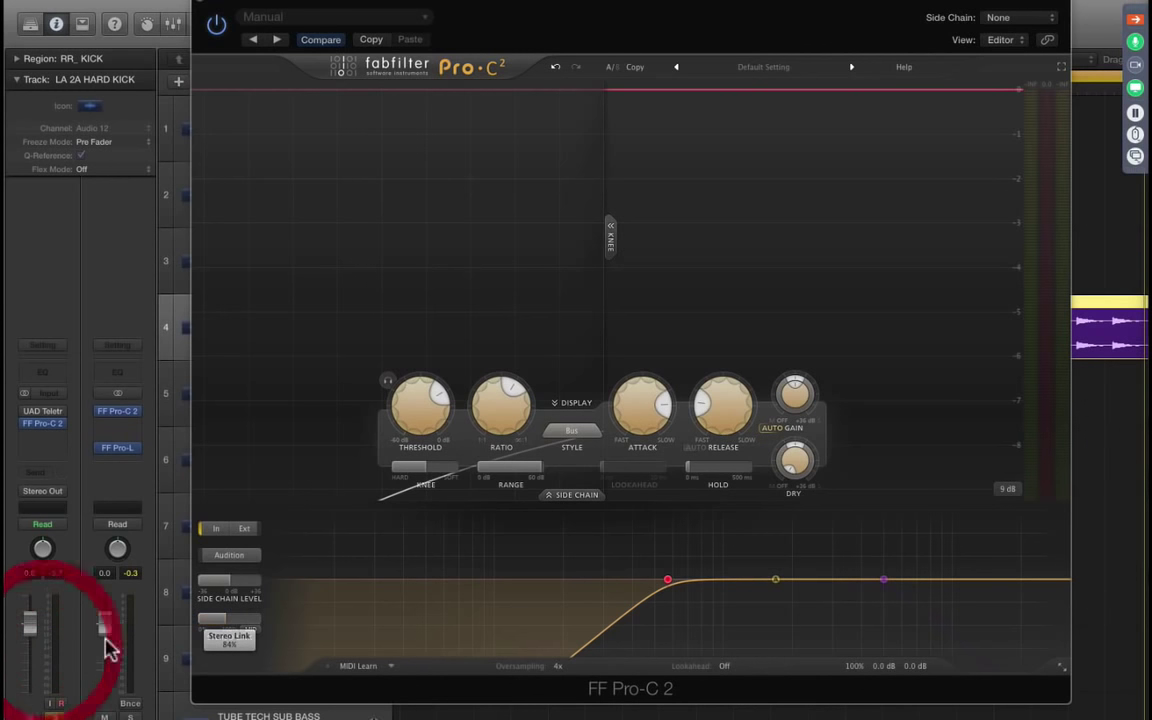
{"action": "left_click", "coordinate": [222, 621]}
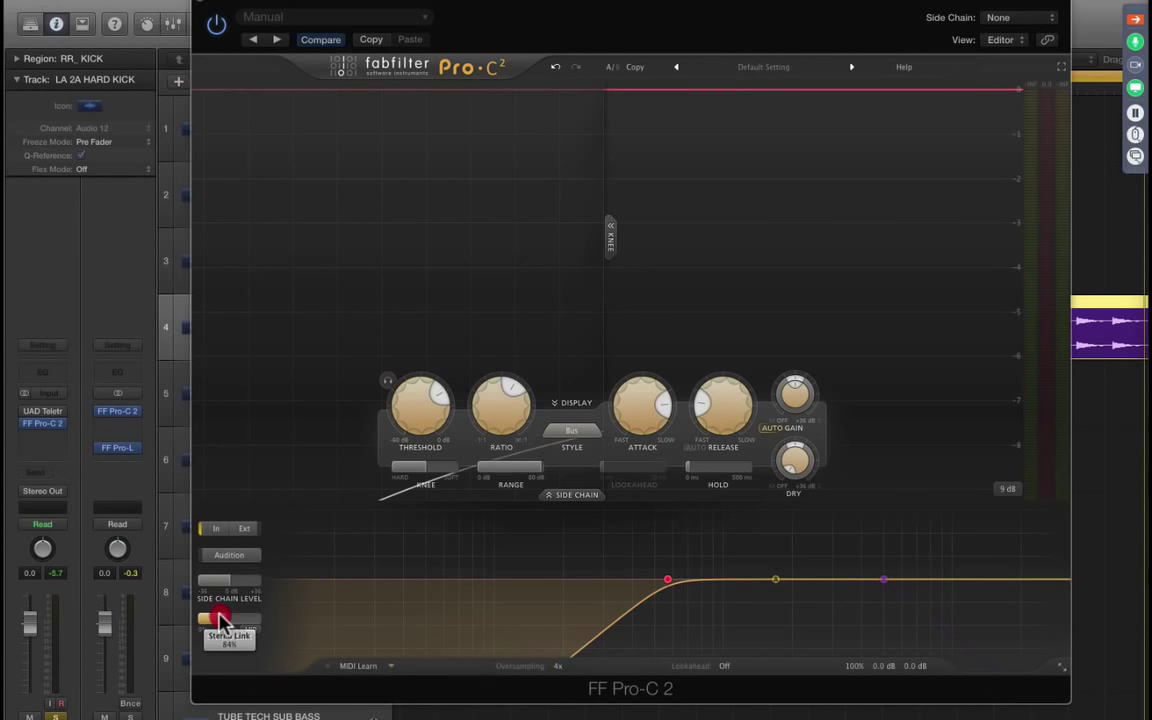
{"action": "left_click_drag", "start_coordinate": [222, 621], "coordinate": [8, 640]}
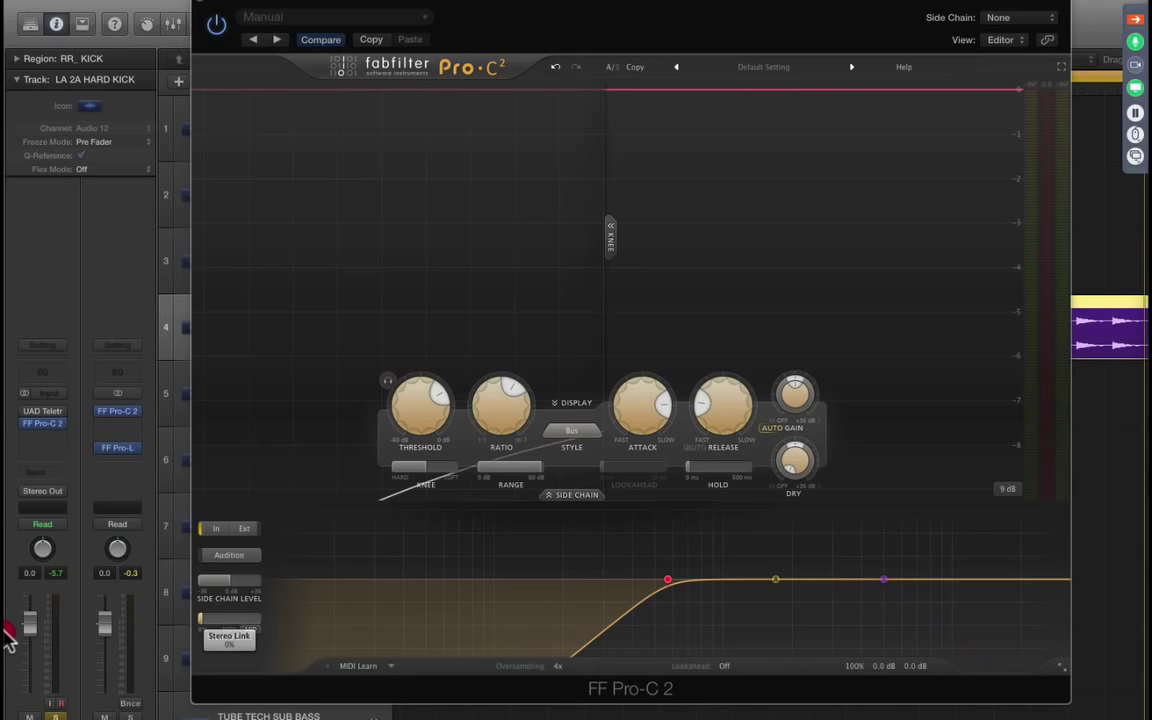